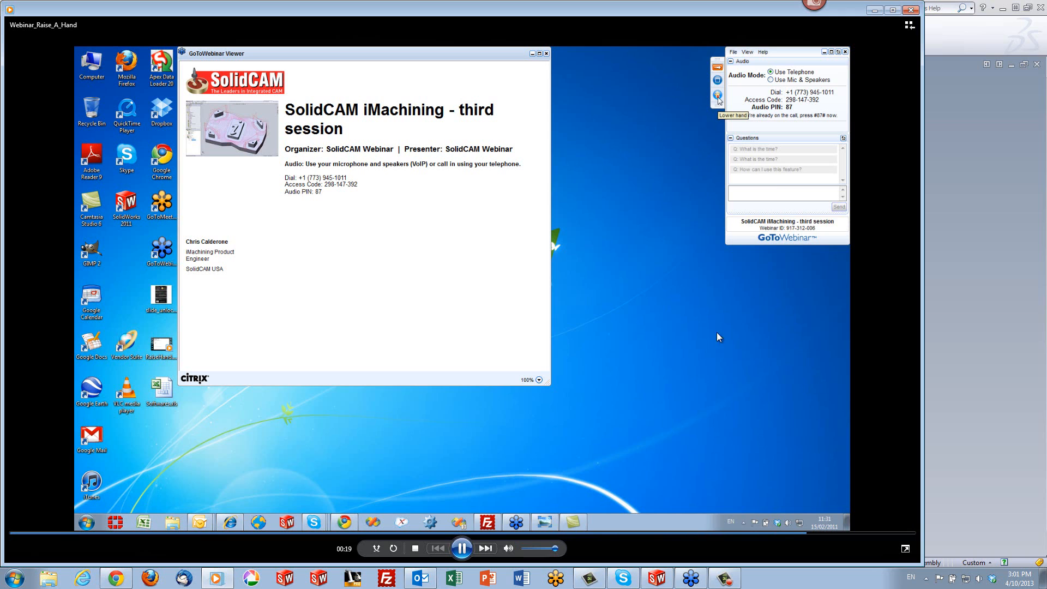
Step: Replay the Webinar_Raise_A_Hand video and close the media player
left_click(416, 553)
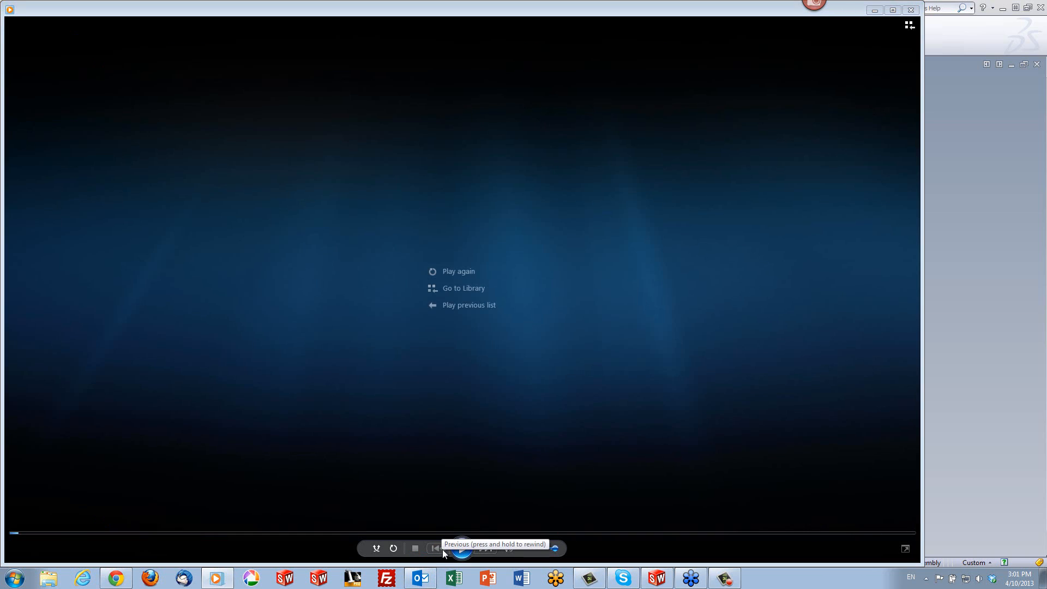
left_click(462, 548)
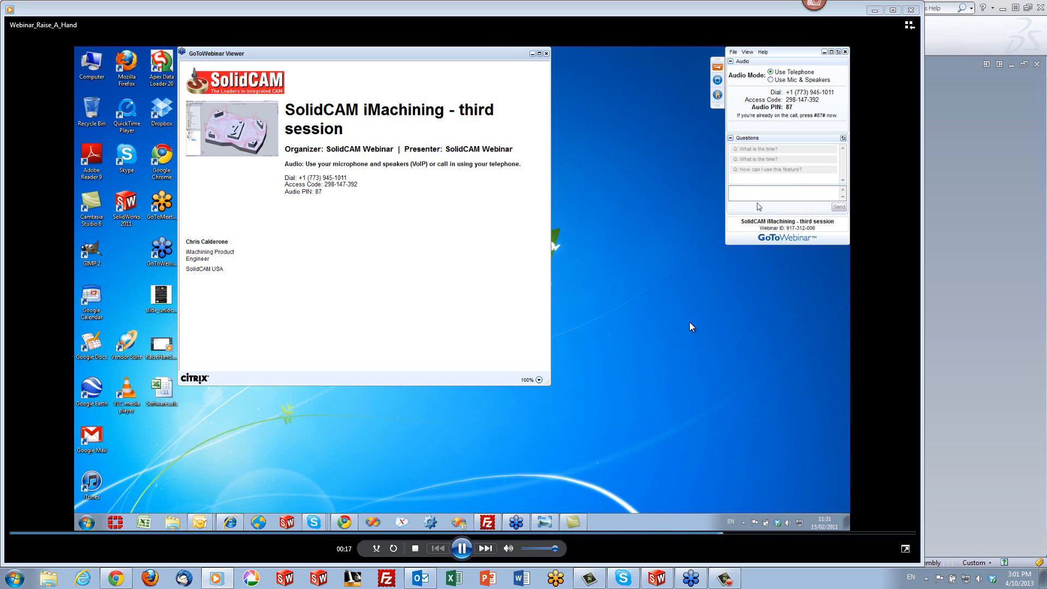
left_click(909, 9)
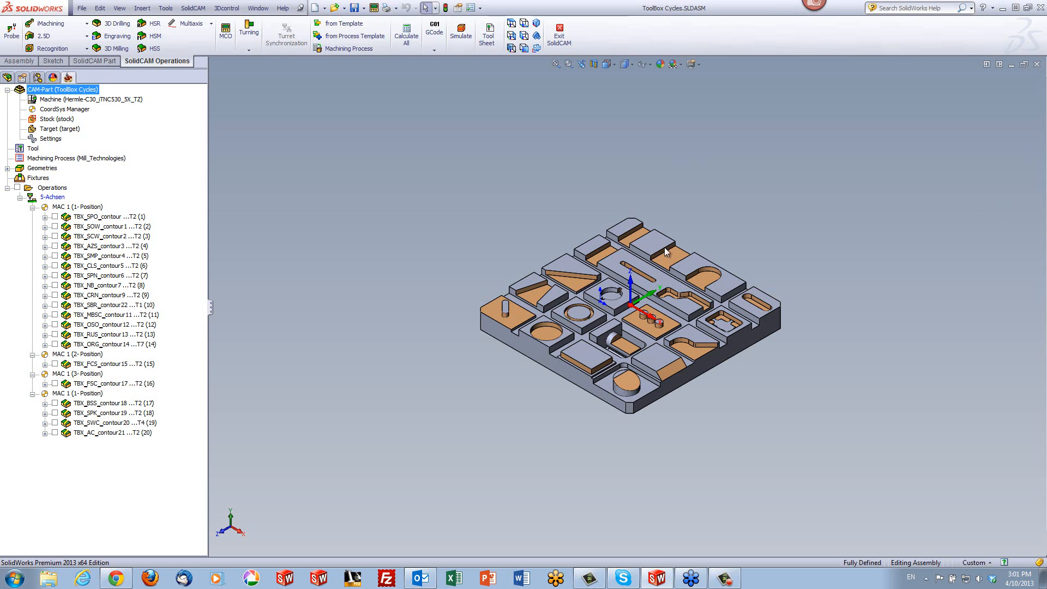
Step: Examine the machined features of the ToolBox Cycles part up close, briefly highlighting the floor of the long narrow closed slot
scroll(641, 266, "down", 1)
scroll(641, 266, "down", 2)
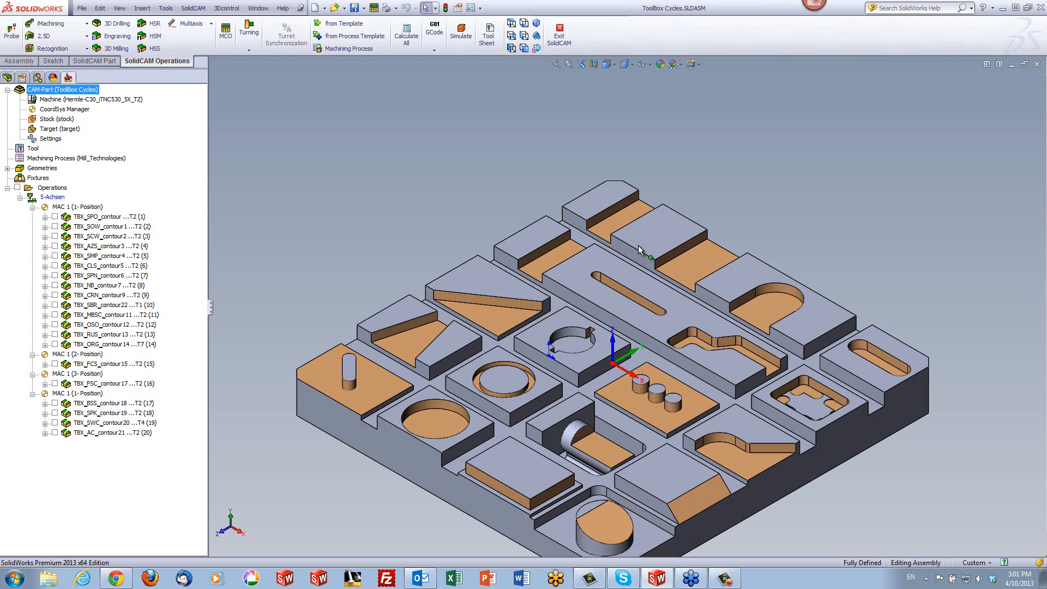
left_click(615, 287)
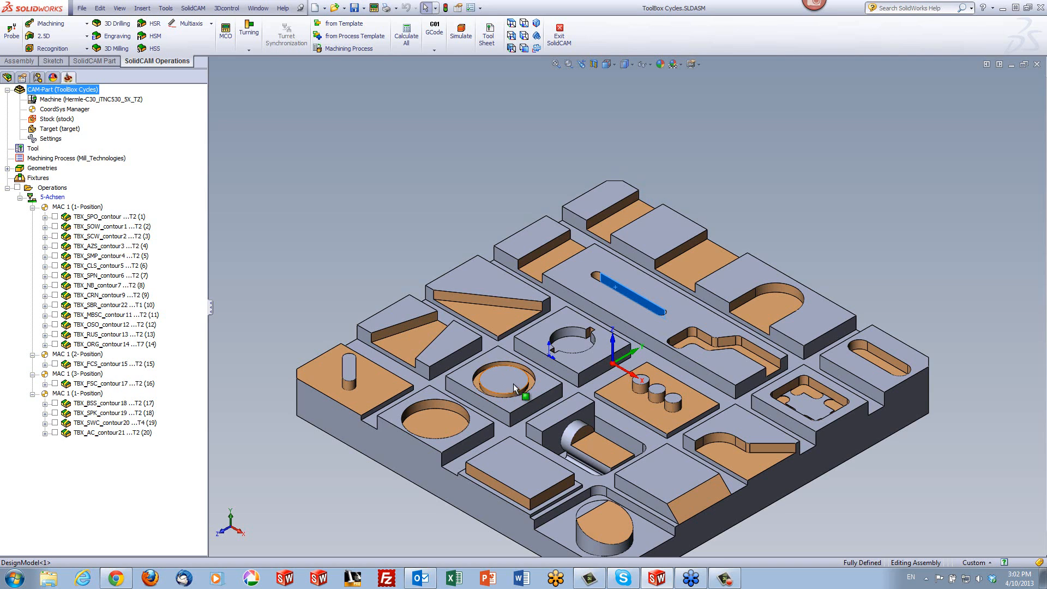
left_click(386, 241)
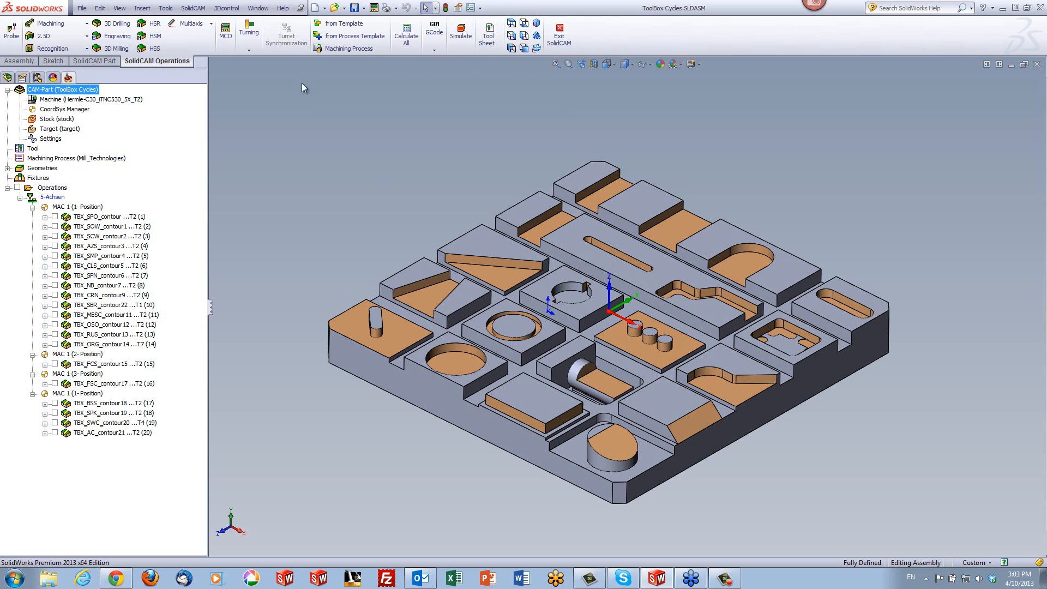
left_click(48, 38)
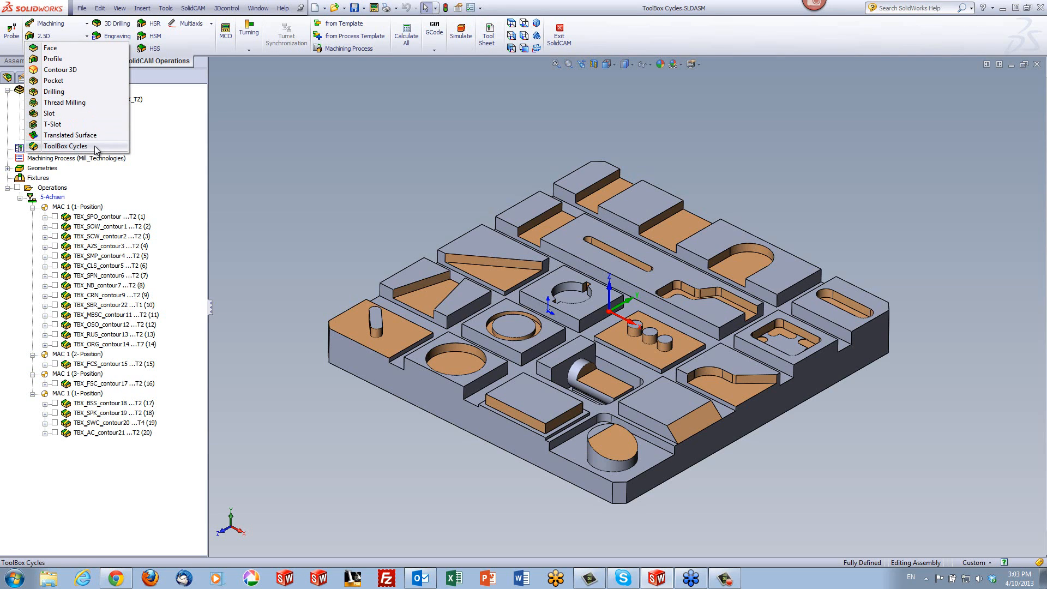
left_click(251, 149)
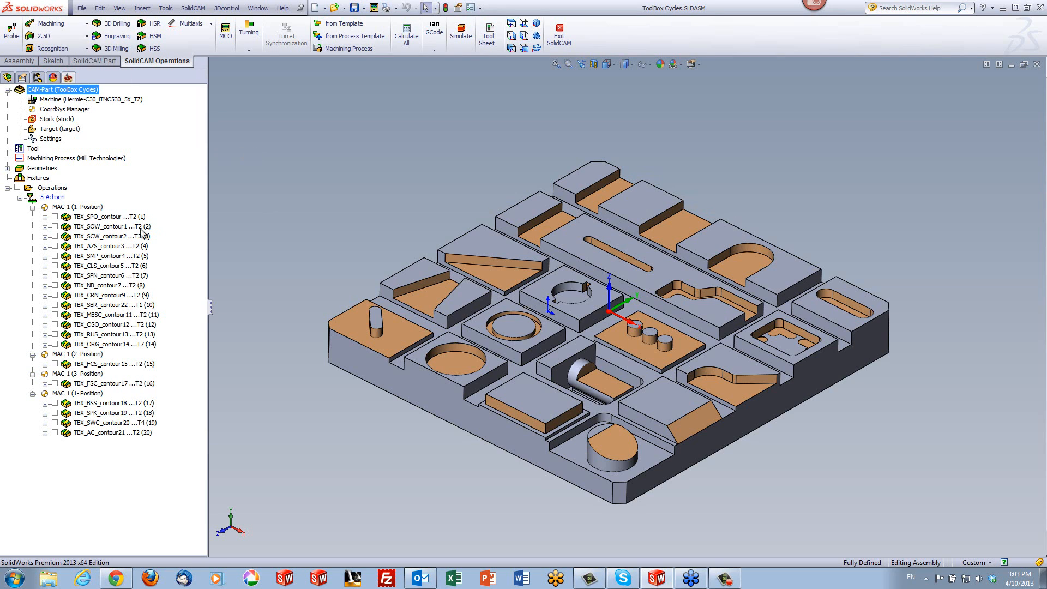
right_click(55, 191)
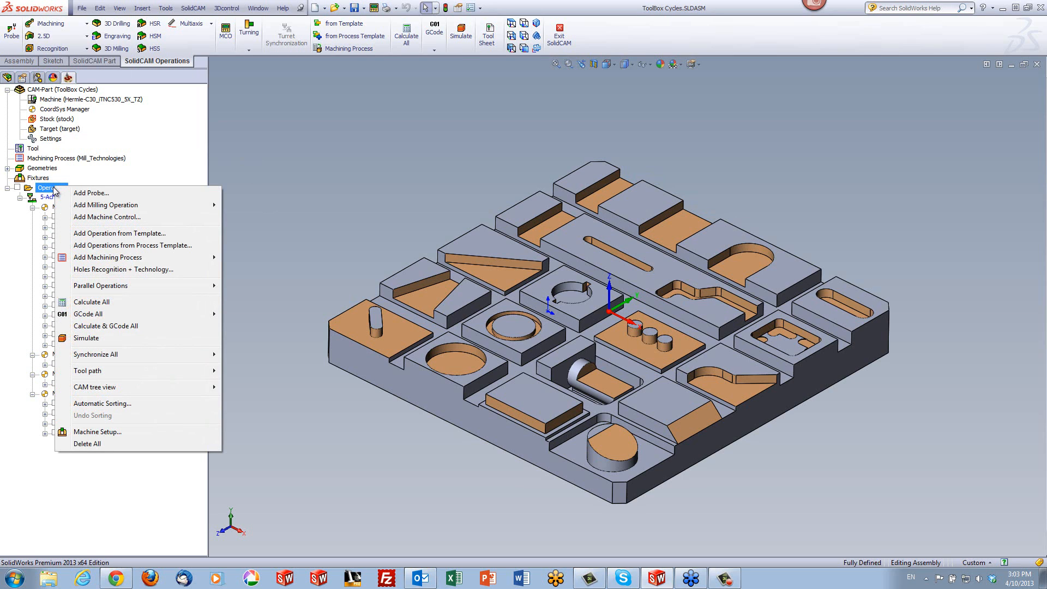
mouse_move(84, 210)
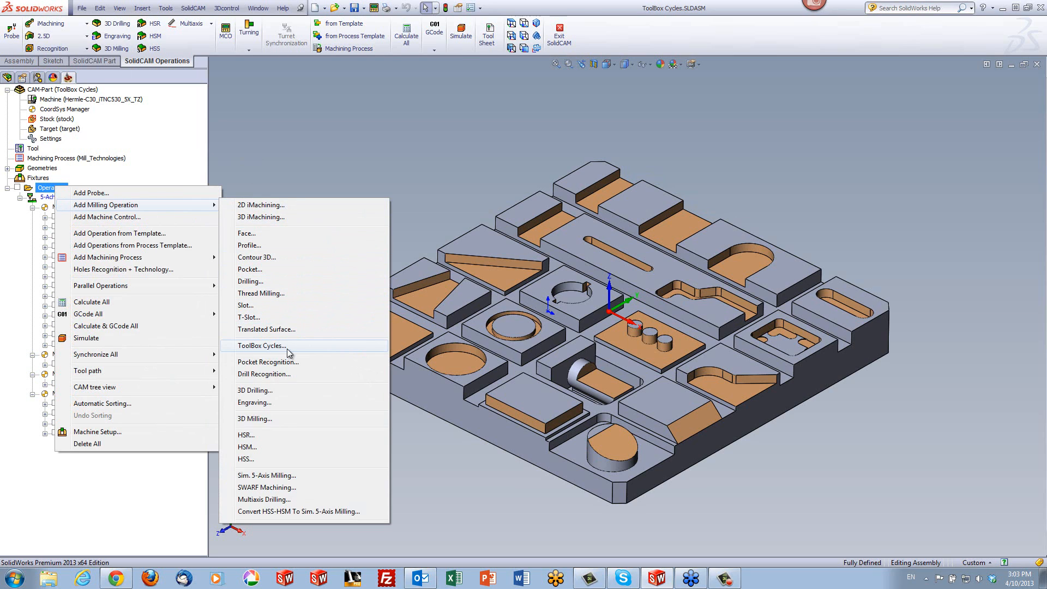
left_click(375, 172)
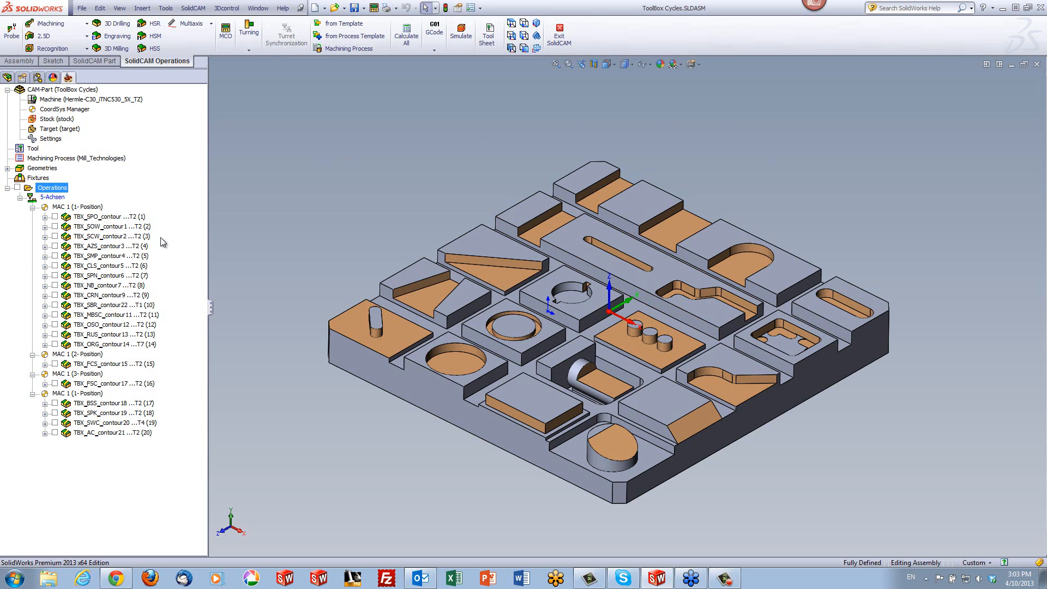
Step: Start a new ToolBox Cycles operation, browse its available technologies including Spiral open slot, and close it without saving
left_click(47, 37)
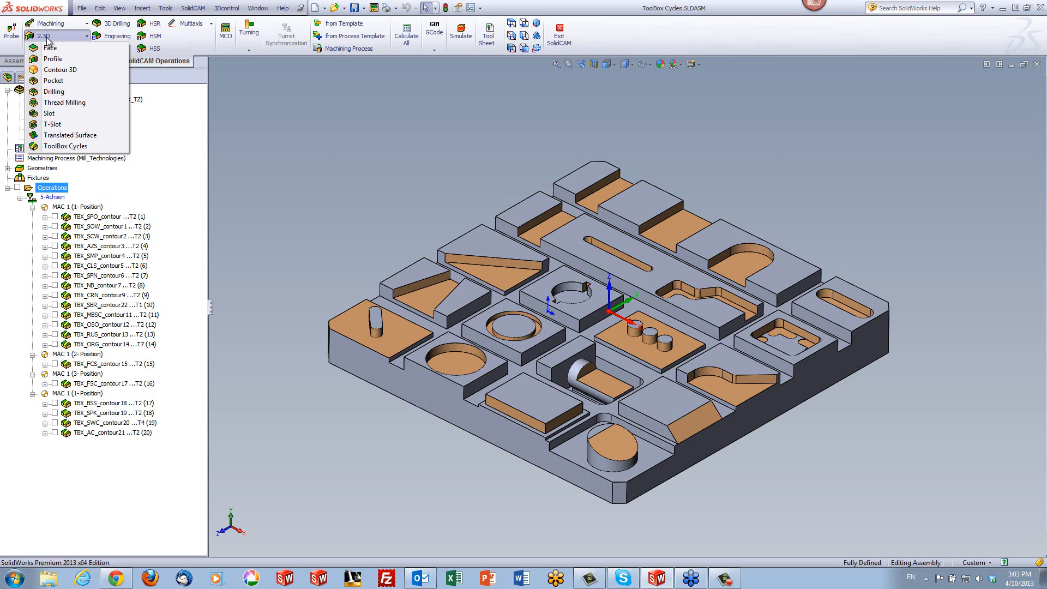
left_click(52, 147)
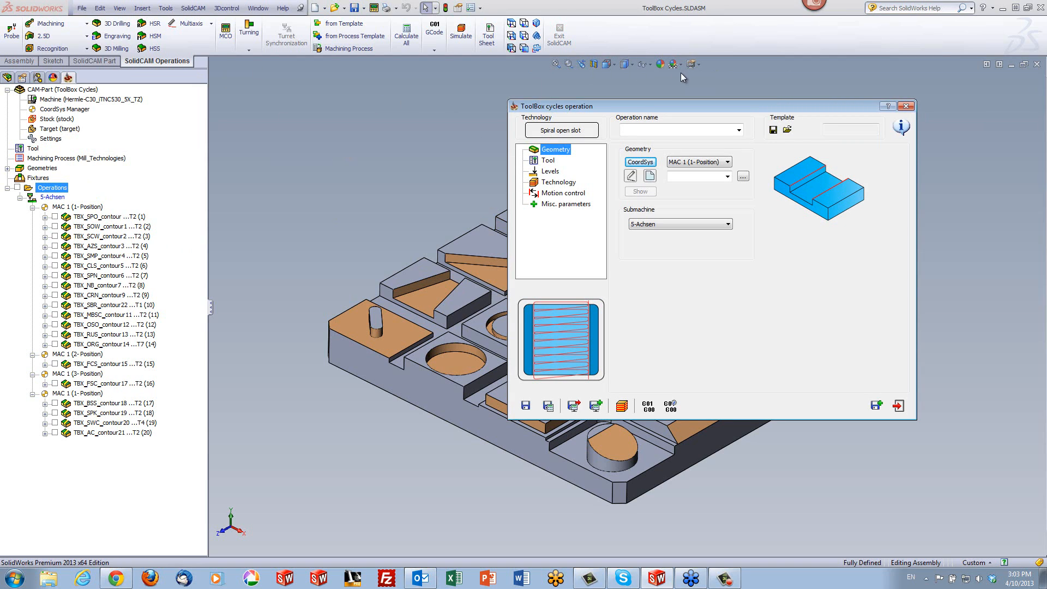
left_click_drag(691, 104, 508, 109)
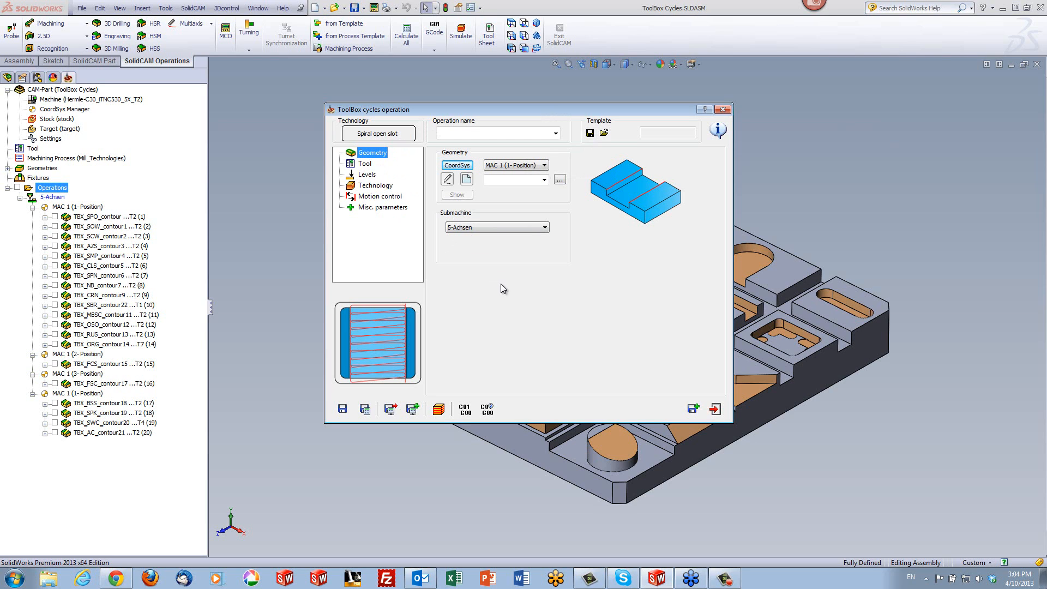
left_click(378, 135)
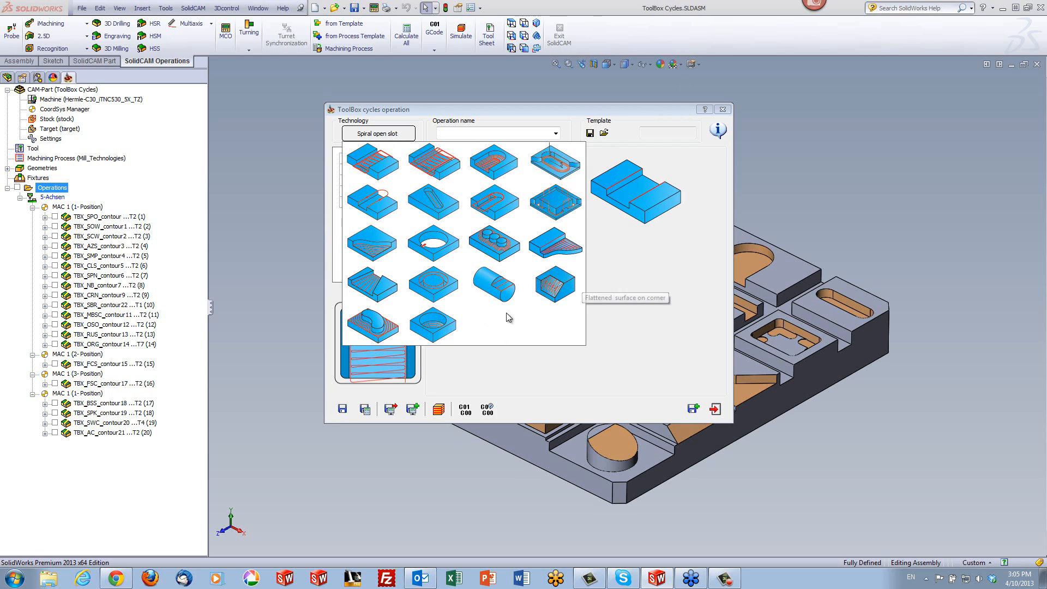
left_click(374, 161)
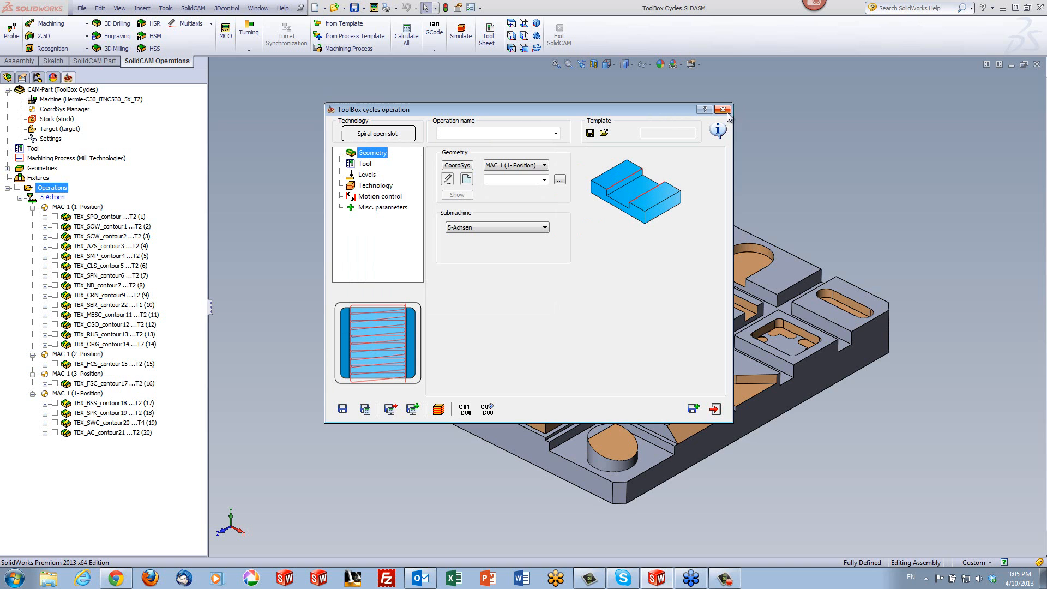
left_click(722, 110)
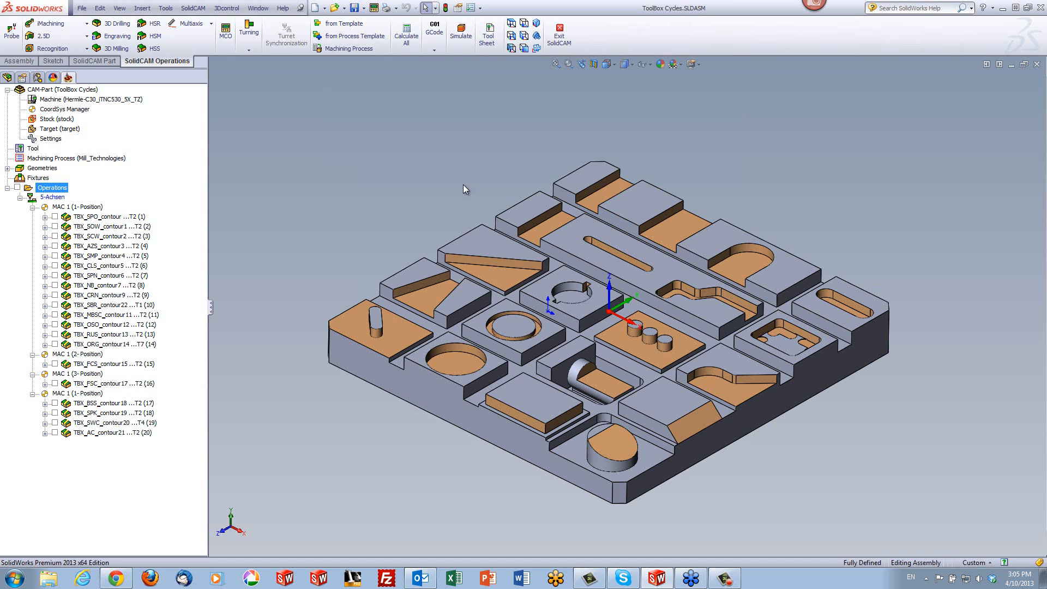
Step: Examine the open slots along the part's chamfered far corner and the surrounding features from several distances and angles
mouse_move(463, 184)
middle_mouse_down()
mouse_move(449, 202)
mouse_move(484, 176)
mouse_move(473, 188)
middle_mouse_up()
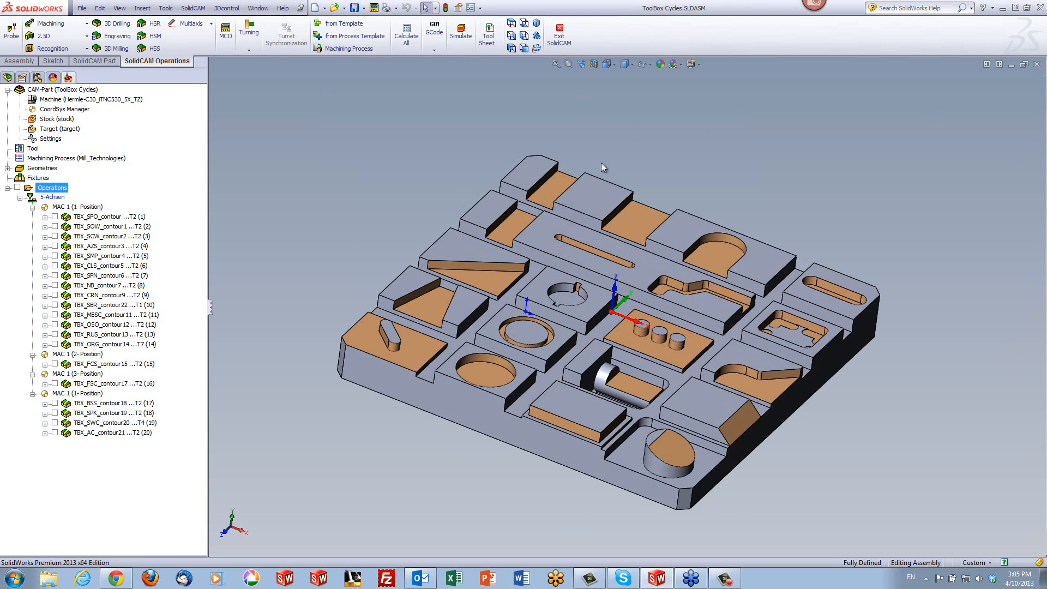
scroll(599, 171, "down", 4)
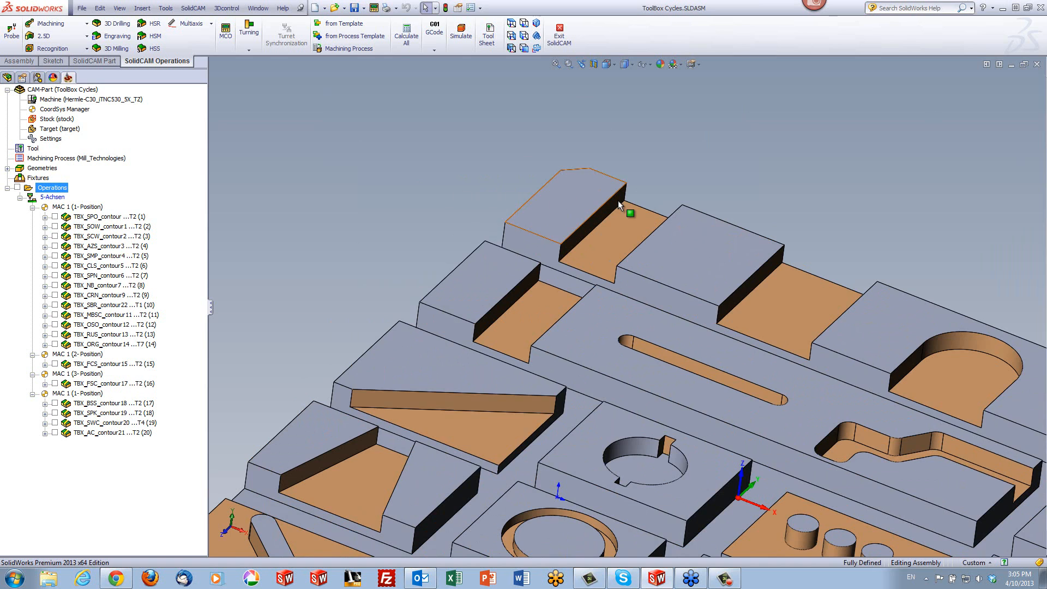
scroll(617, 200, "down", 2)
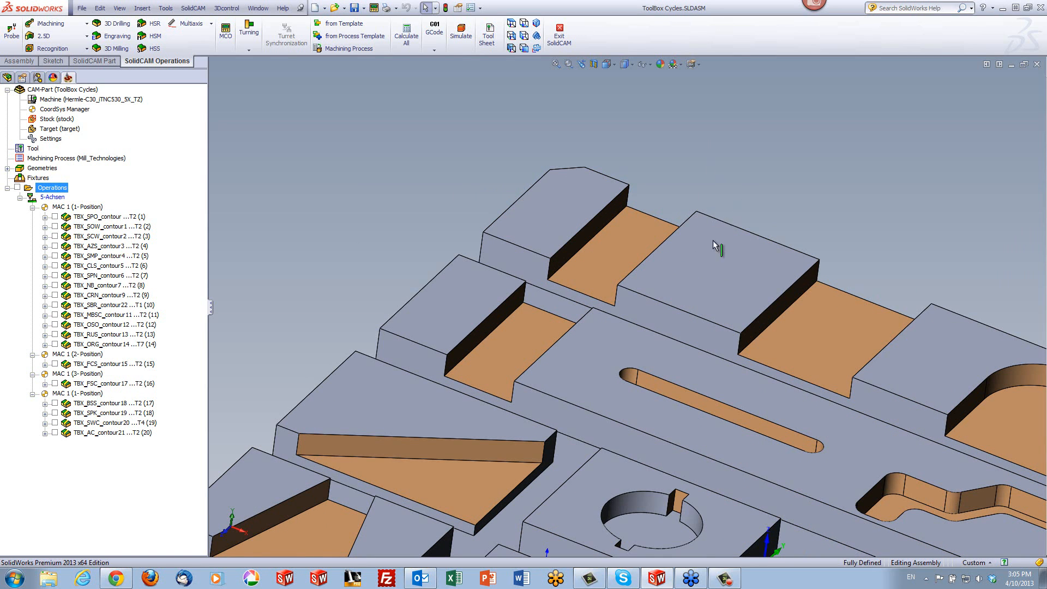
scroll(705, 253, "up", 2)
scroll(704, 257, "up", 4)
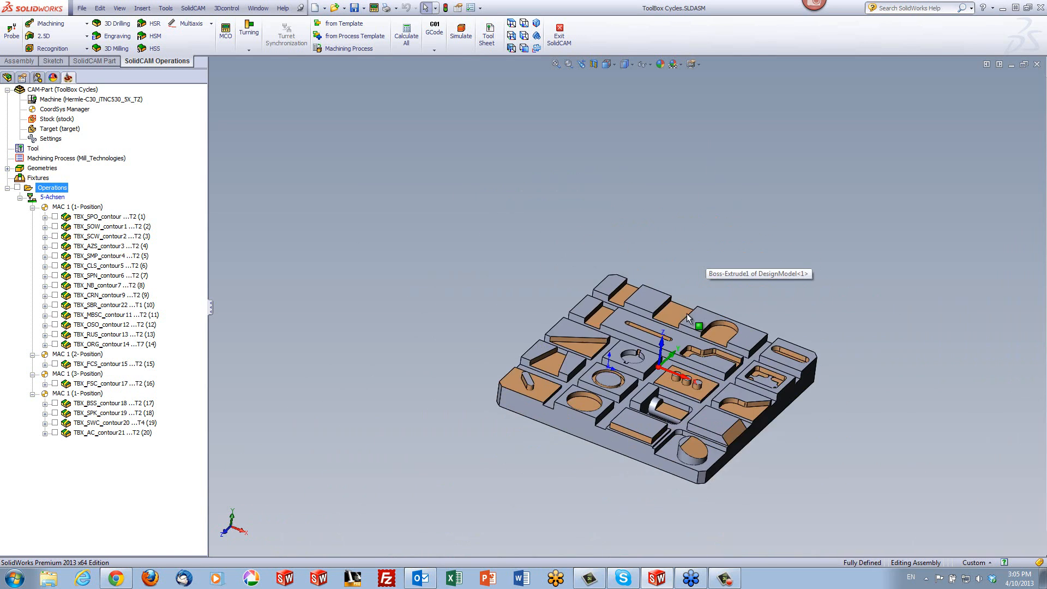
scroll(557, 349, "down", 2)
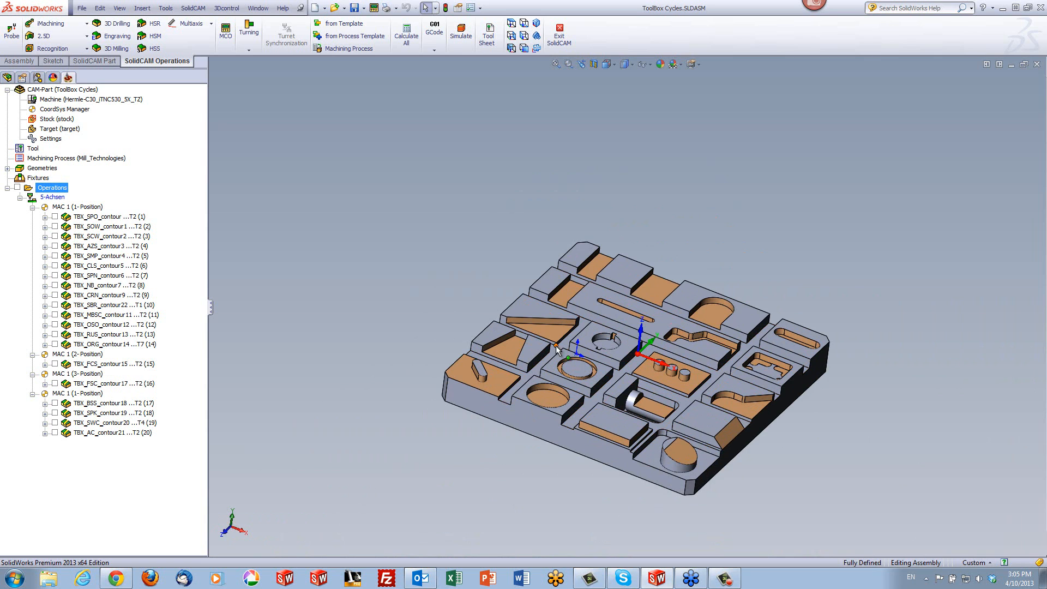
mouse_move(555, 345)
middle_mouse_down()
mouse_move(556, 390)
mouse_move(547, 346)
middle_mouse_up()
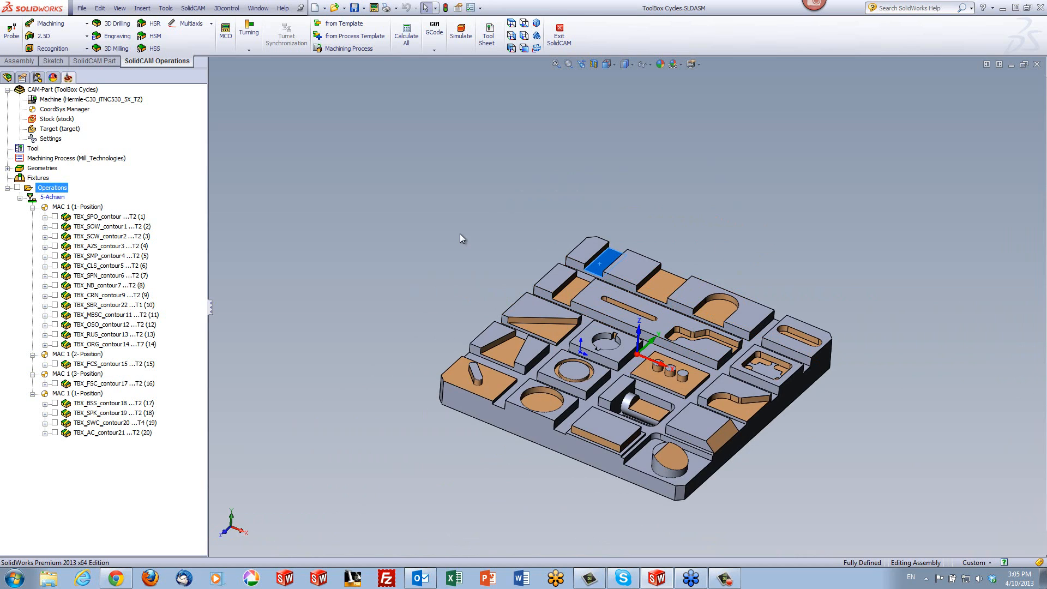
scroll(614, 254, "down", 5)
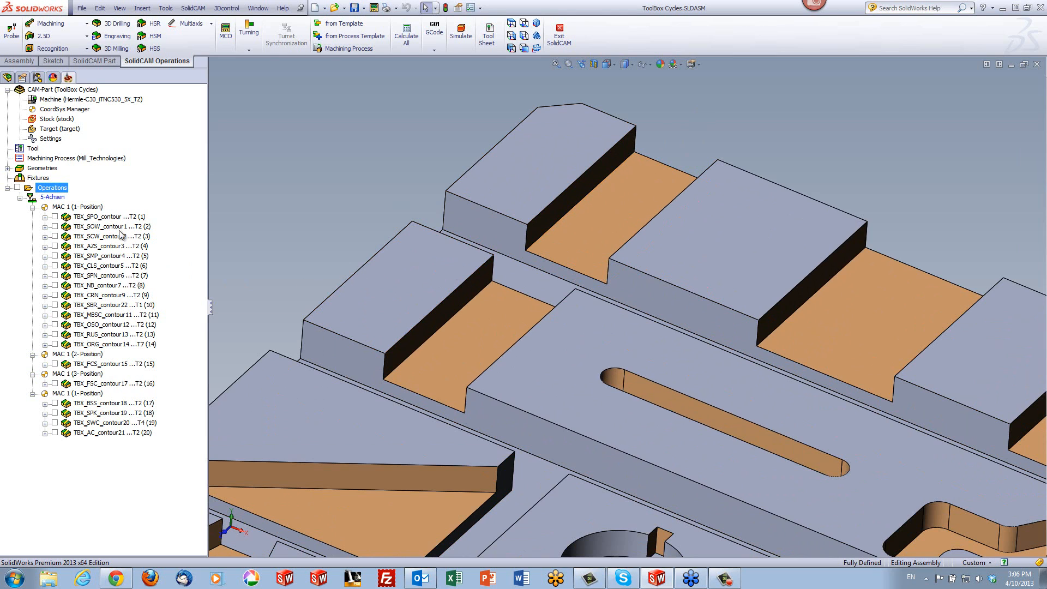
Step: Open the TBX_SPO_contour operation for editing and review its technology choices, keeping Spiral open slot
left_click(101, 217)
double_click(101, 217)
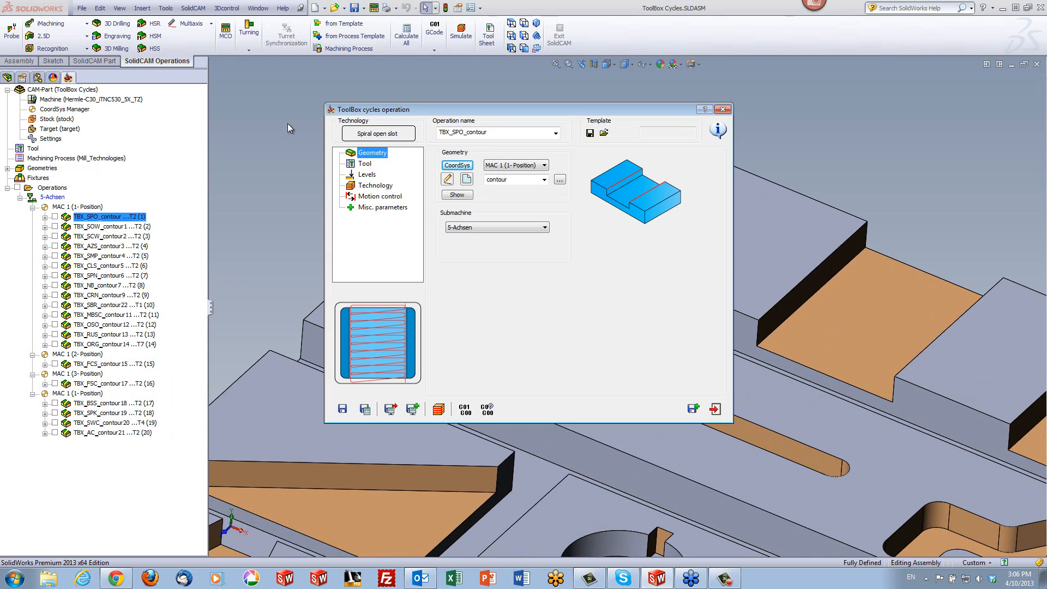
left_click(352, 134)
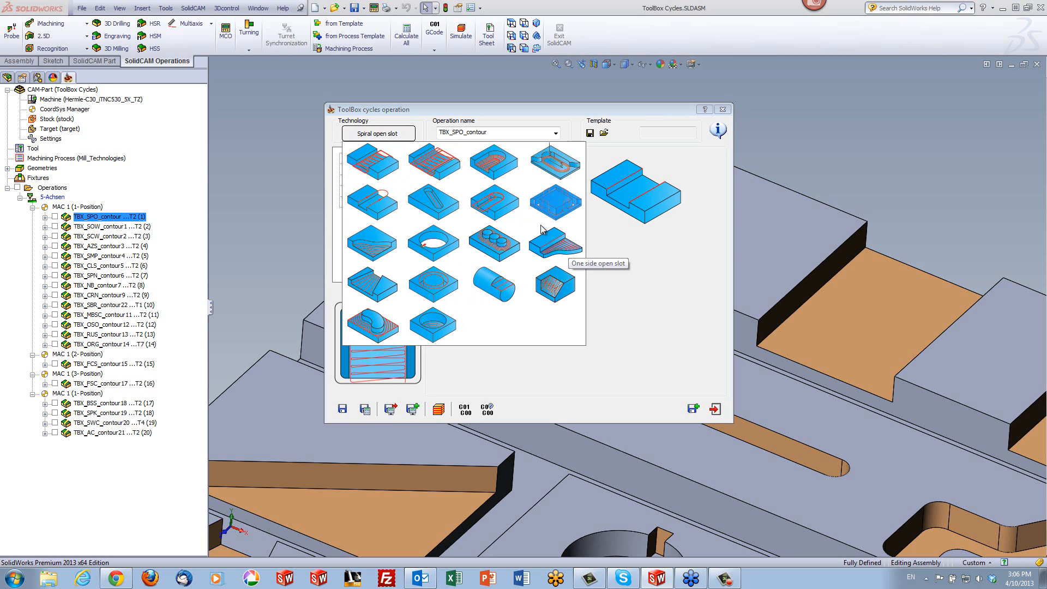
left_click(369, 167)
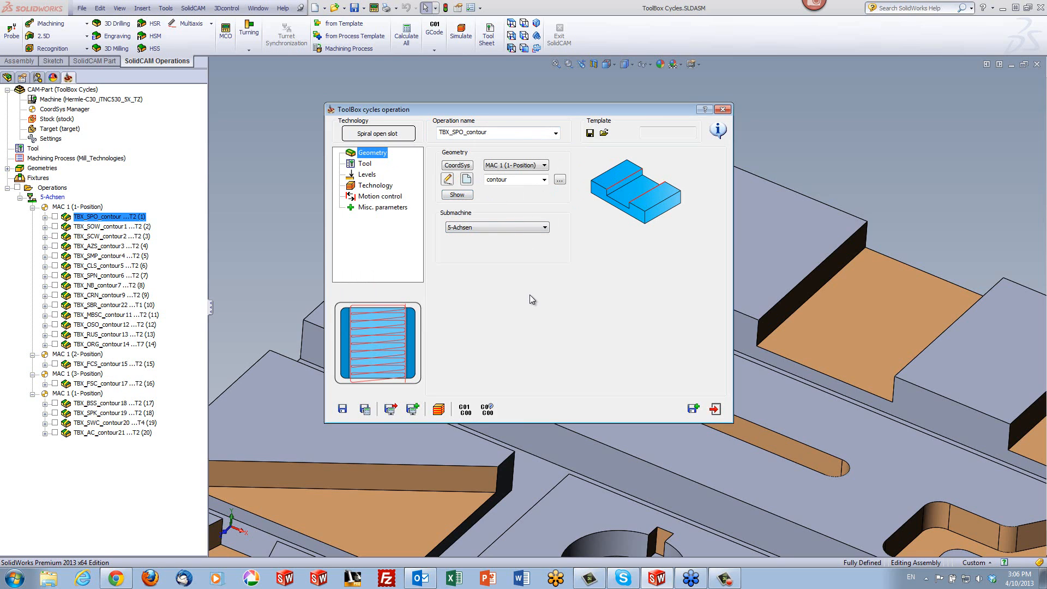
left_click(391, 137)
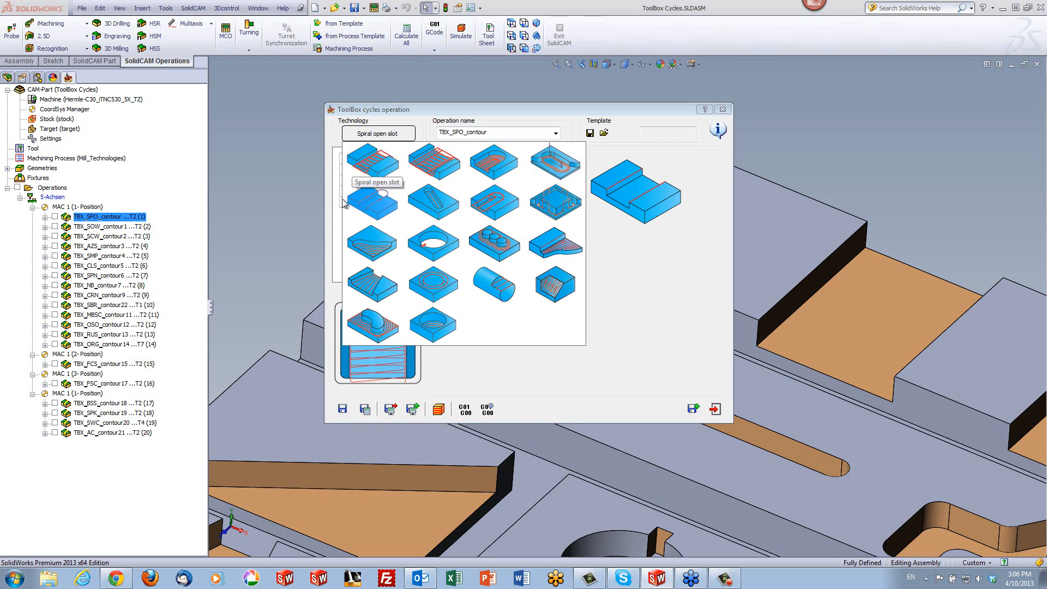
left_click(591, 373)
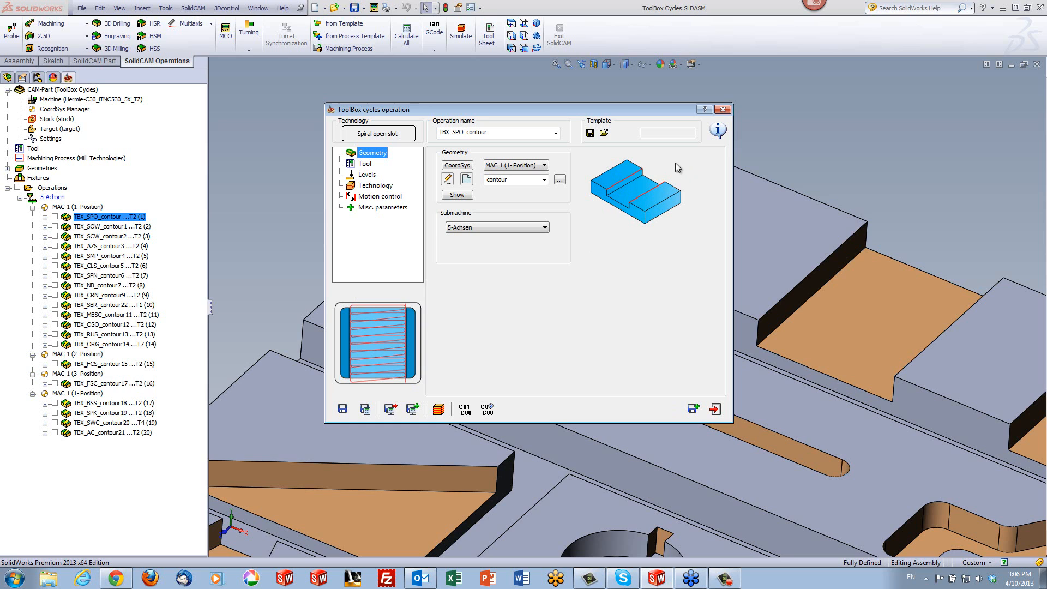
Step: Show the spiral open slot's contour geometry on the part and review the operation's tool and levels settings
left_click(466, 198)
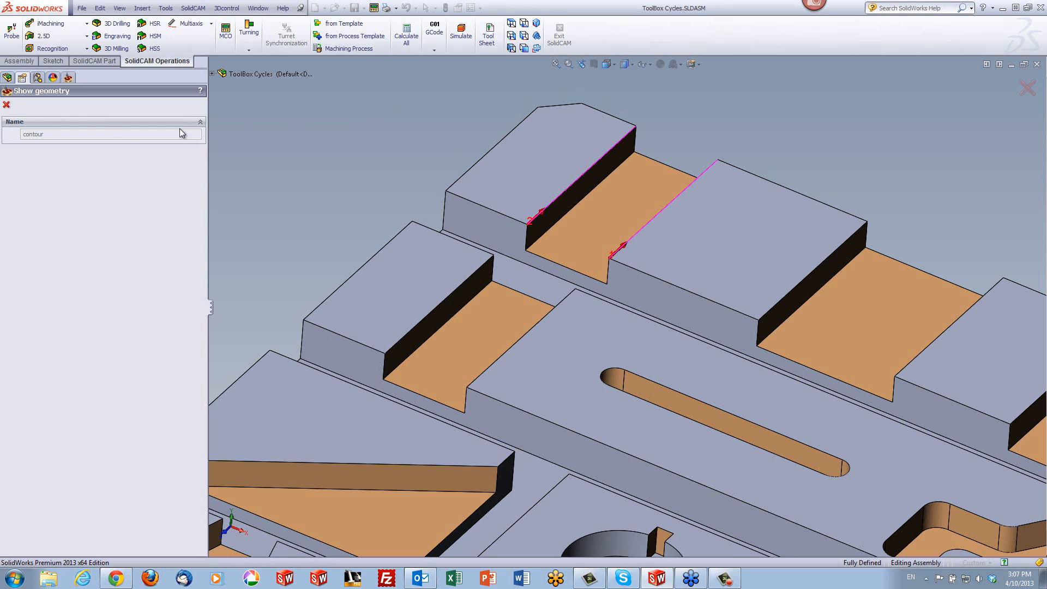
left_click(6, 104)
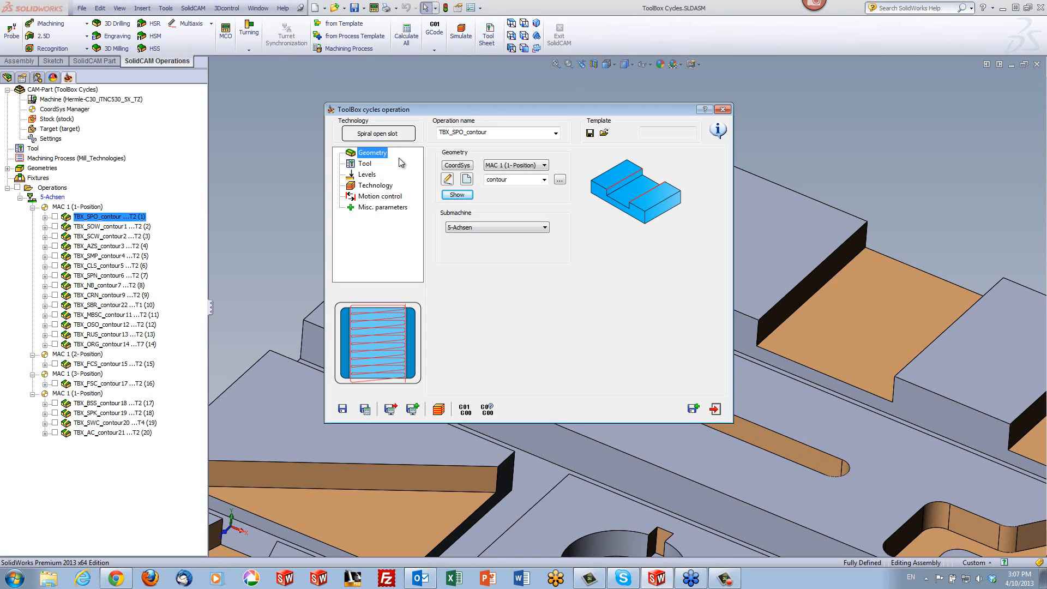
left_click(365, 164)
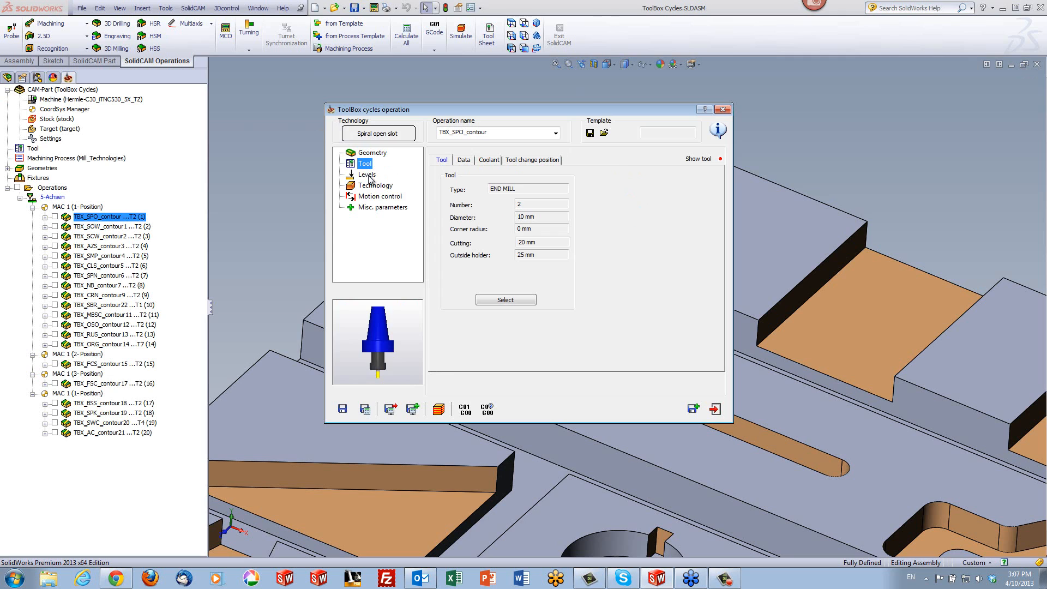
left_click(368, 175)
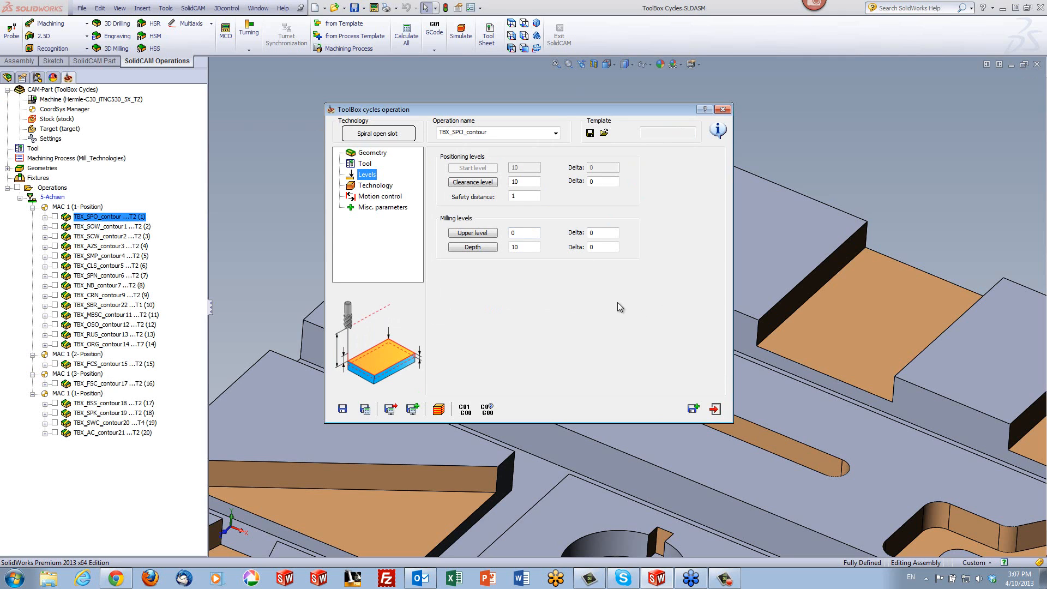
Step: Review the technology settings of the spiral open slot, checking the step down and the minimum and maximum cutting angles
left_click(363, 186)
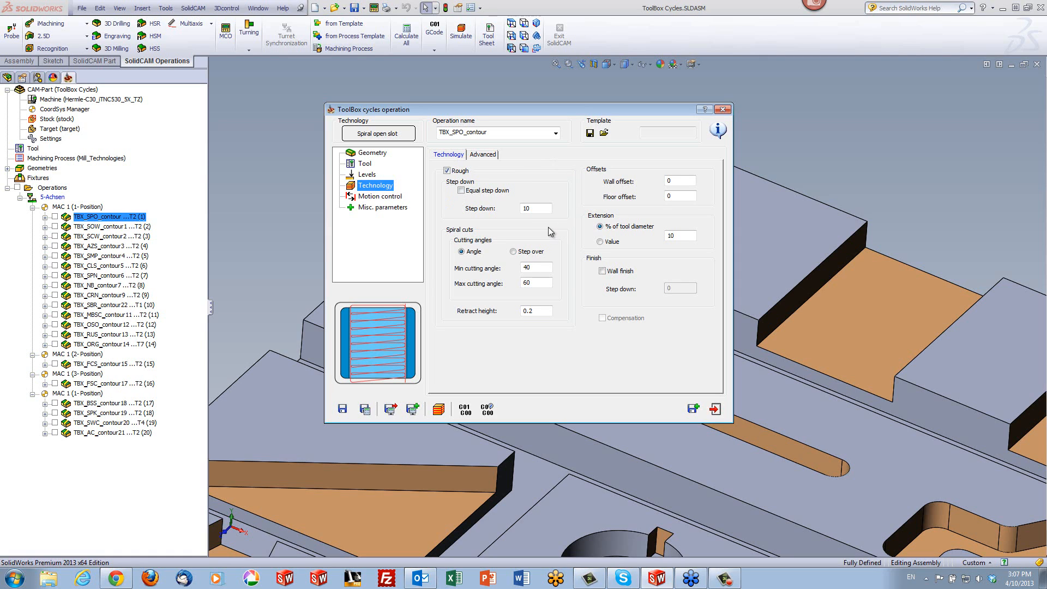
left_click(537, 212)
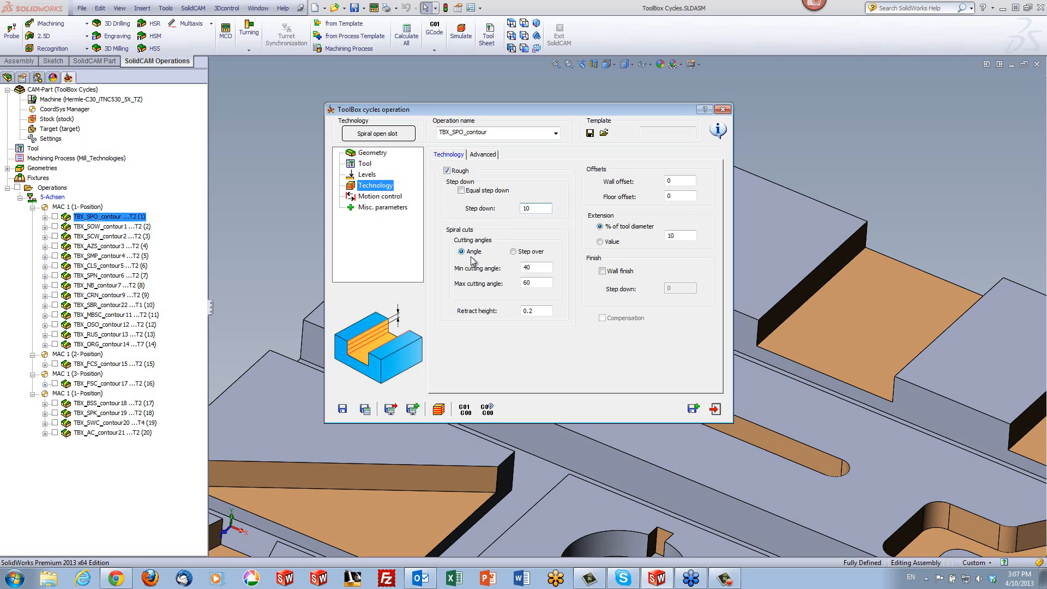
left_click(539, 282)
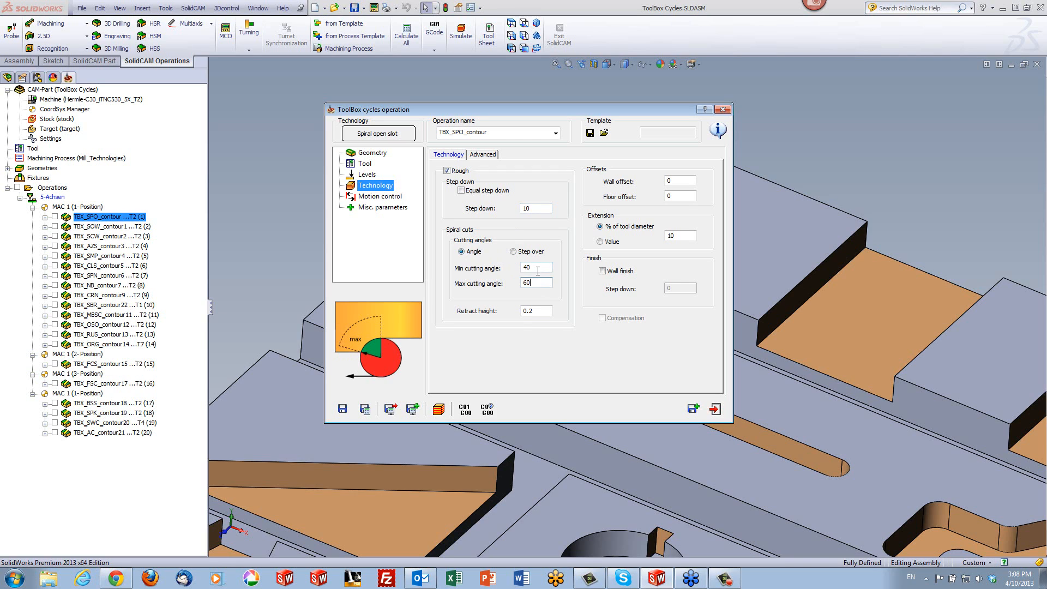
left_click(538, 268)
left_click(537, 284)
left_click(533, 268)
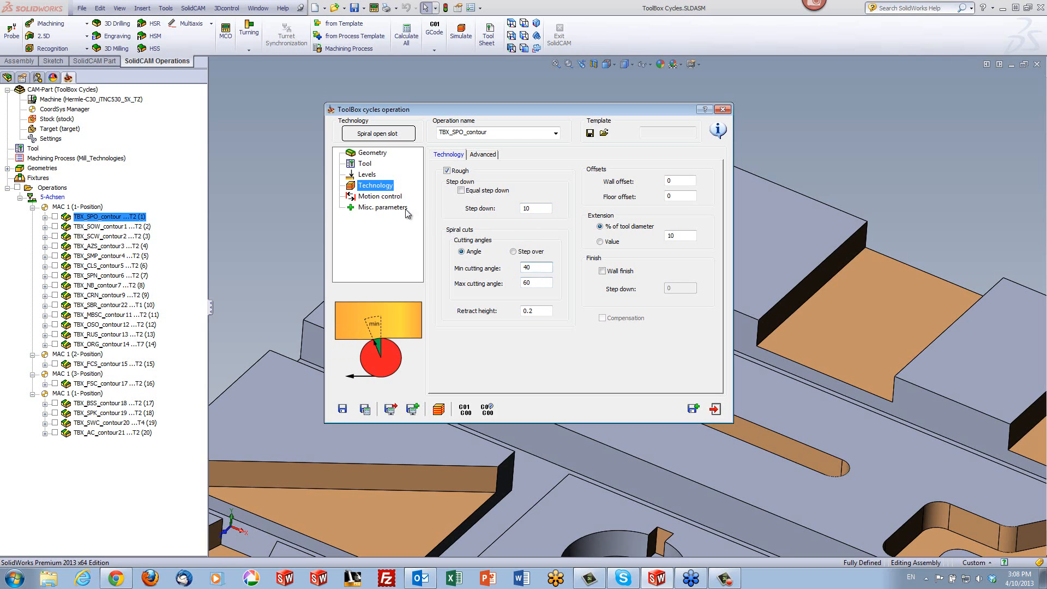
Step: Check the tool's feed and spin data, and return to the technology settings for the minimum and maximum cutting angles
left_click(364, 164)
left_click(467, 160)
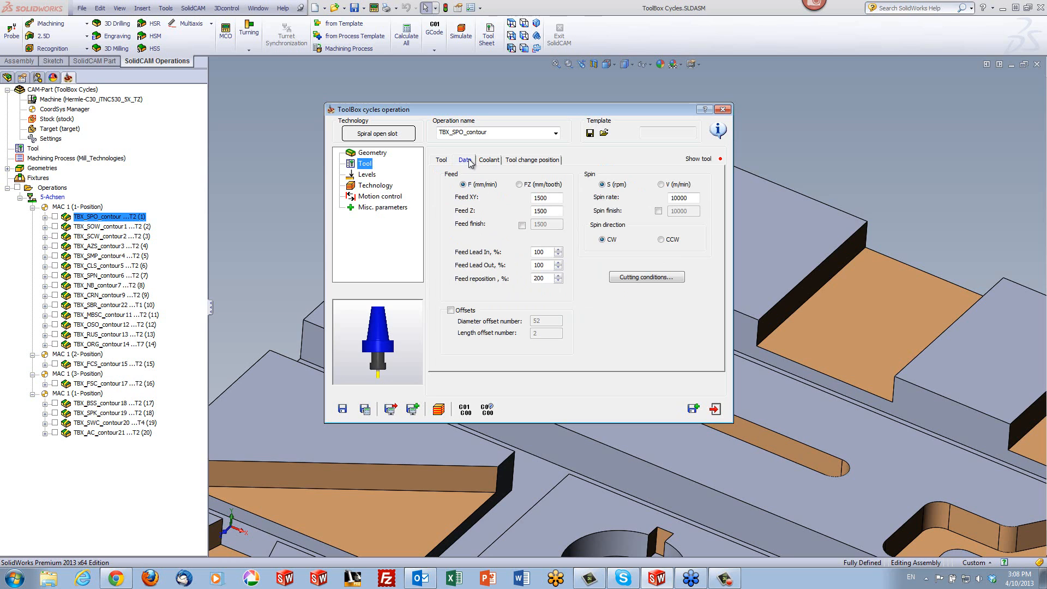
left_click(370, 186)
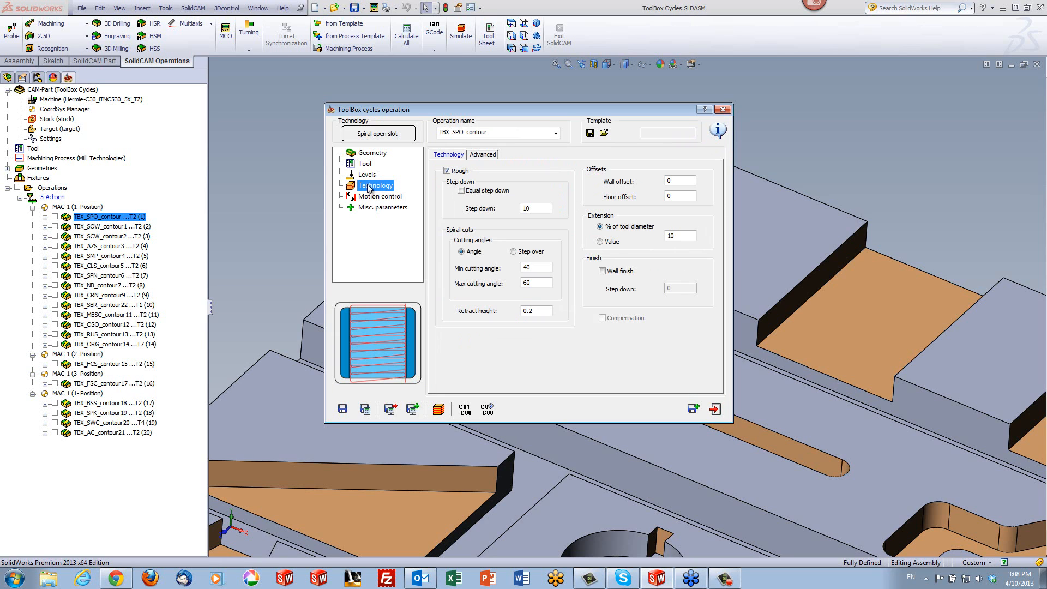
left_click(536, 268)
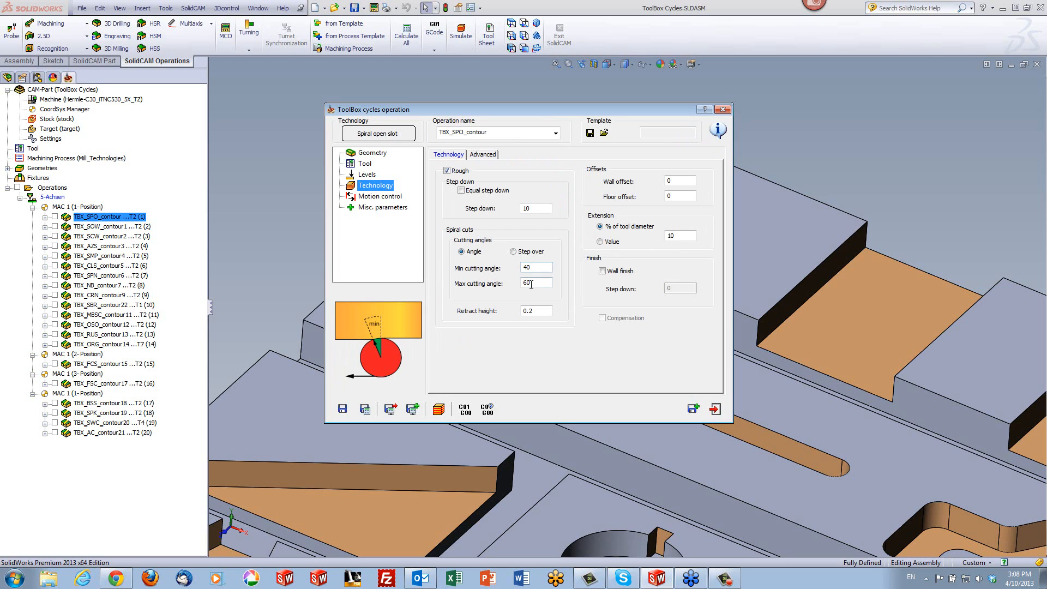
left_click(532, 284)
left_click(538, 267)
Step: Compare the Step over and Angle options for the spiral cuts, keeping Angle, and examine the retract height setting
left_click(514, 251)
left_click(468, 251)
left_click(540, 311)
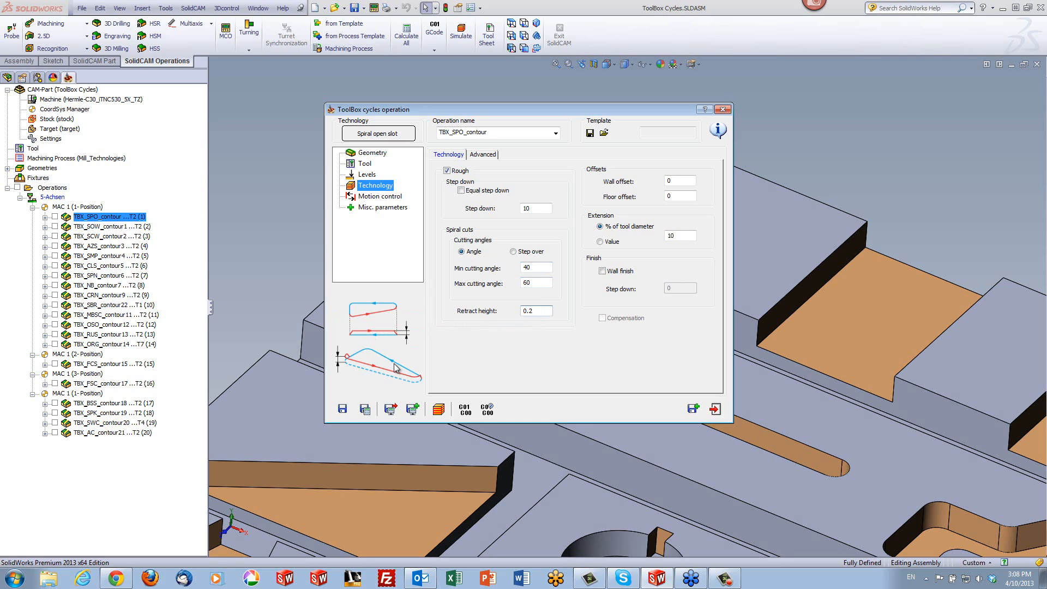
left_click(374, 156)
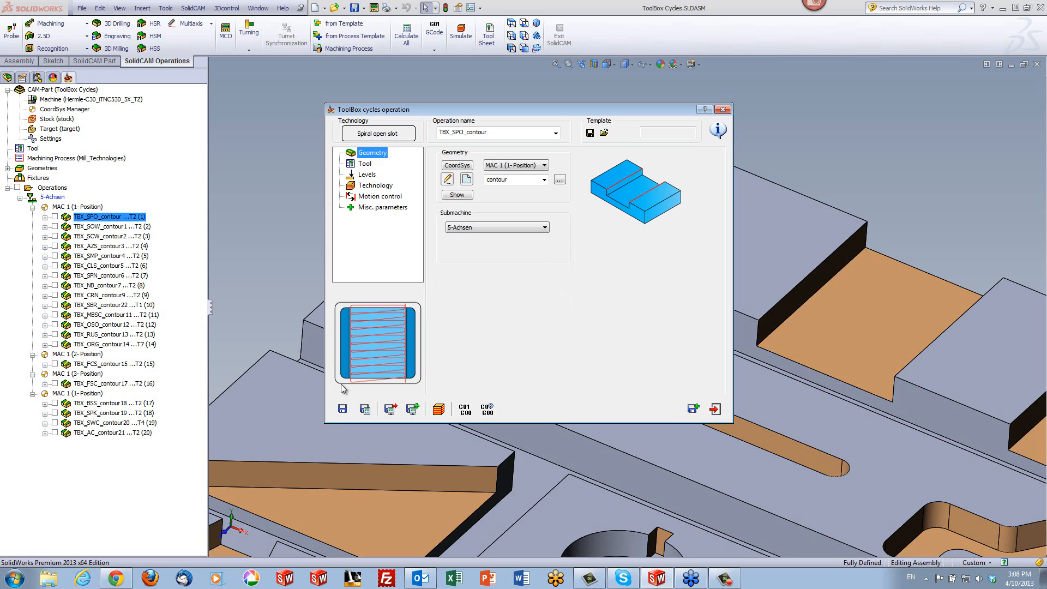
left_click(375, 186)
left_click(535, 313)
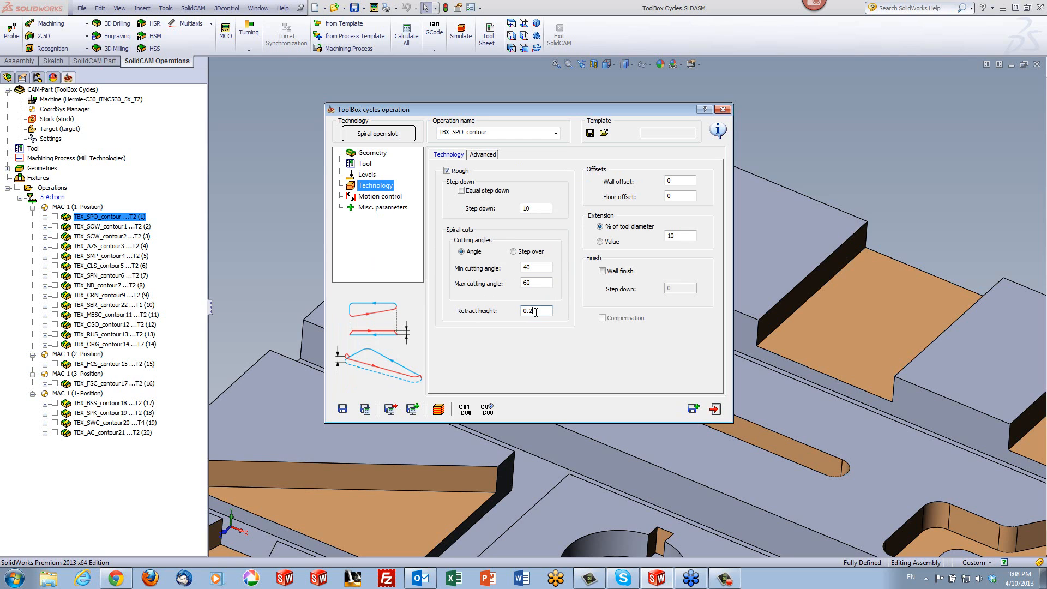
Step: Examine the wall offset and try the Wall finish option, leaving Wall finish disabled
left_click(681, 180)
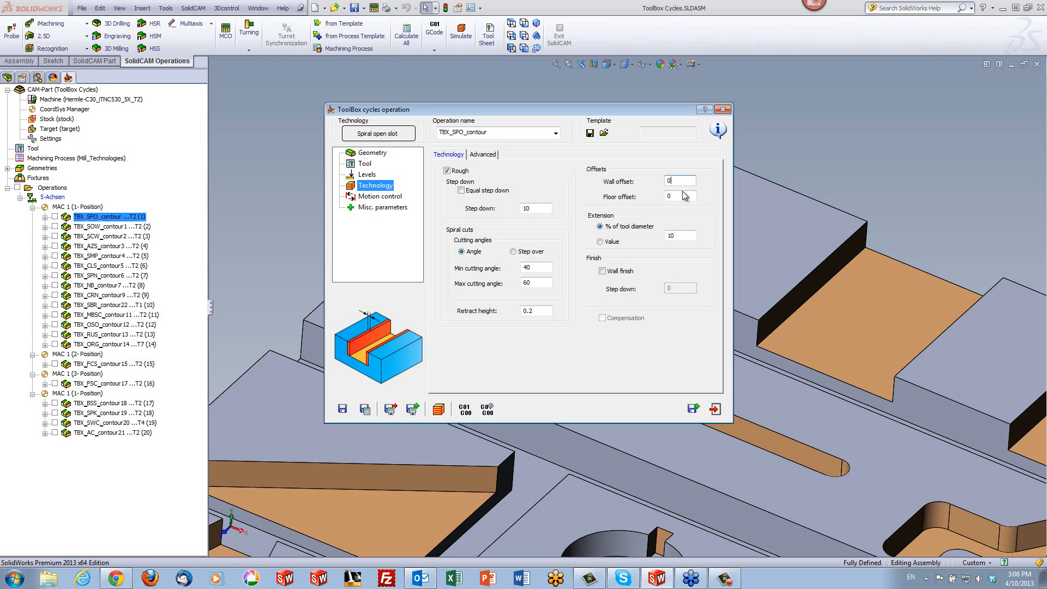
left_click(603, 272)
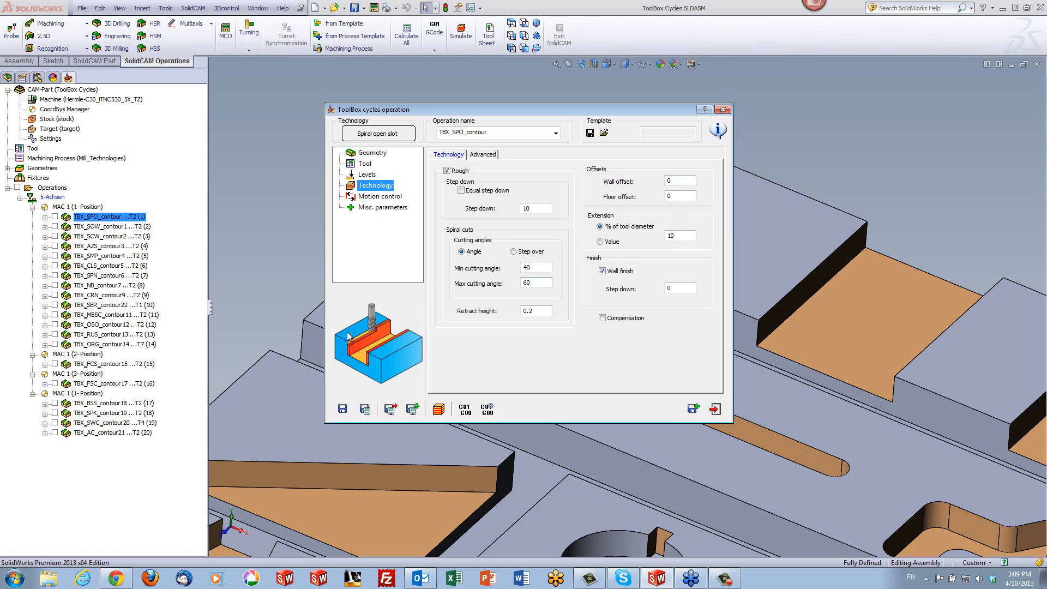
left_click(603, 271)
left_click(602, 272)
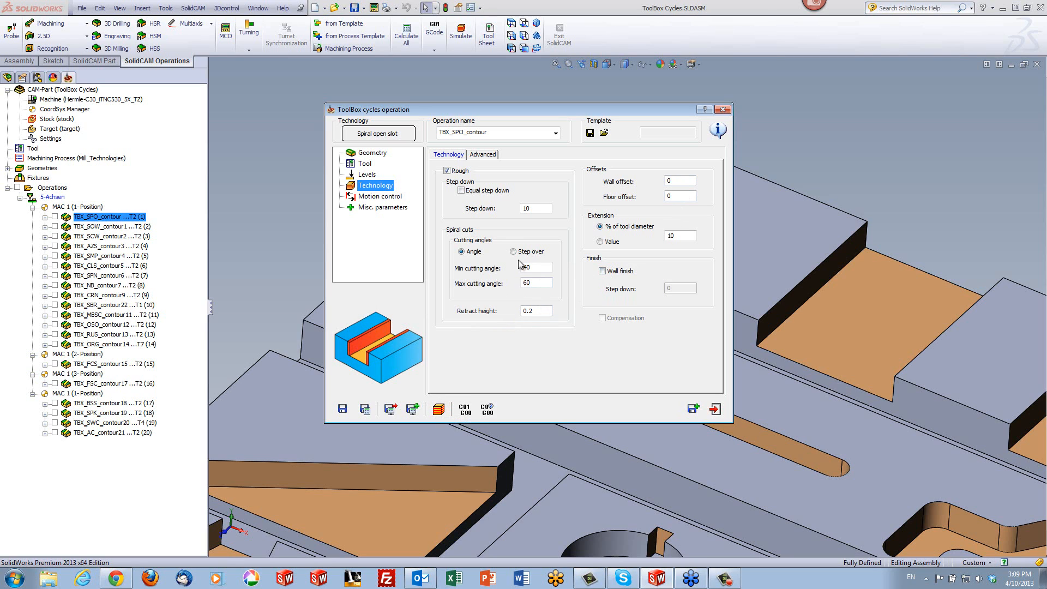
Step: Simulate the spiral open slot toolpath in Host CAD mode without solid verification, viewing the slot straight from above
left_click(438, 408)
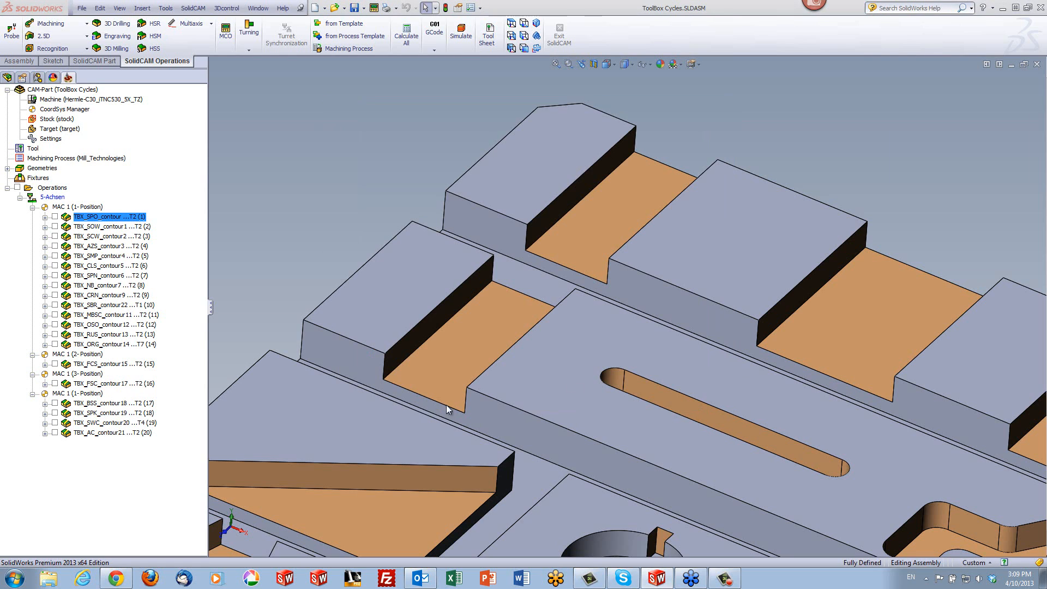
left_click(915, 156)
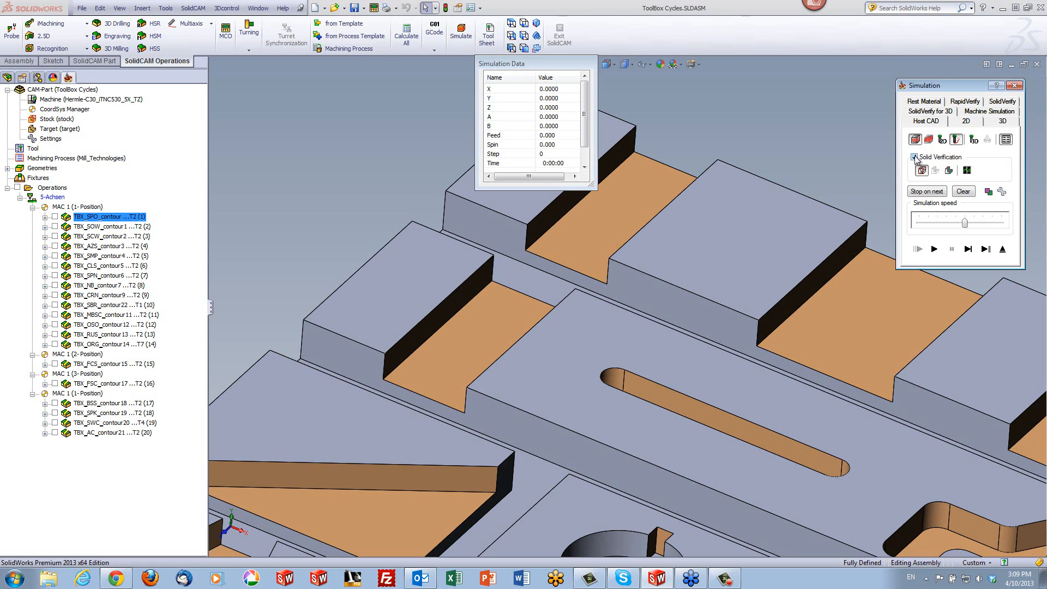
left_click(915, 157)
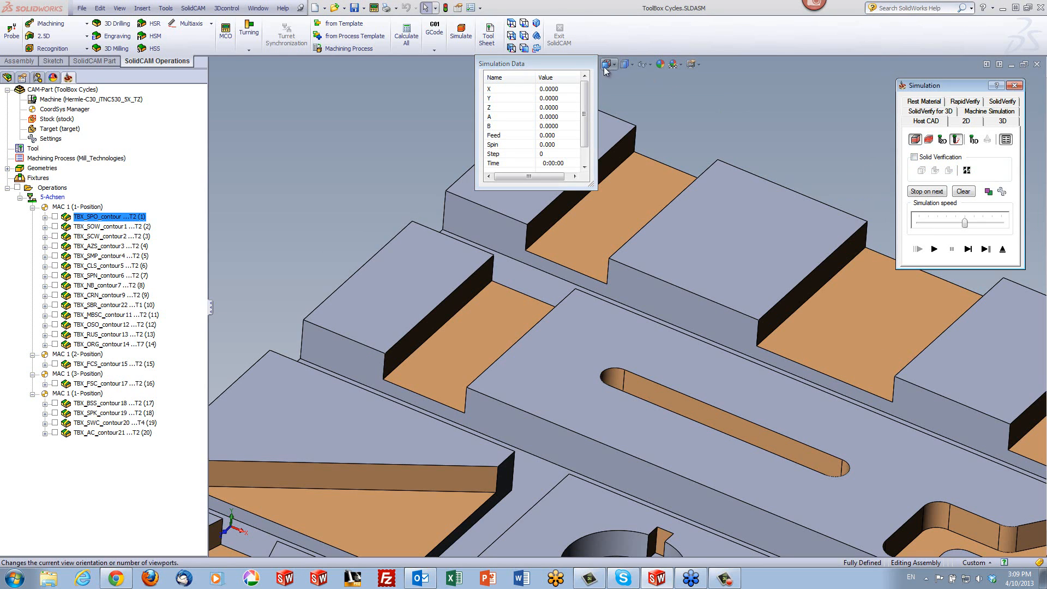
left_click(512, 24)
scroll(486, 118, "down", 3)
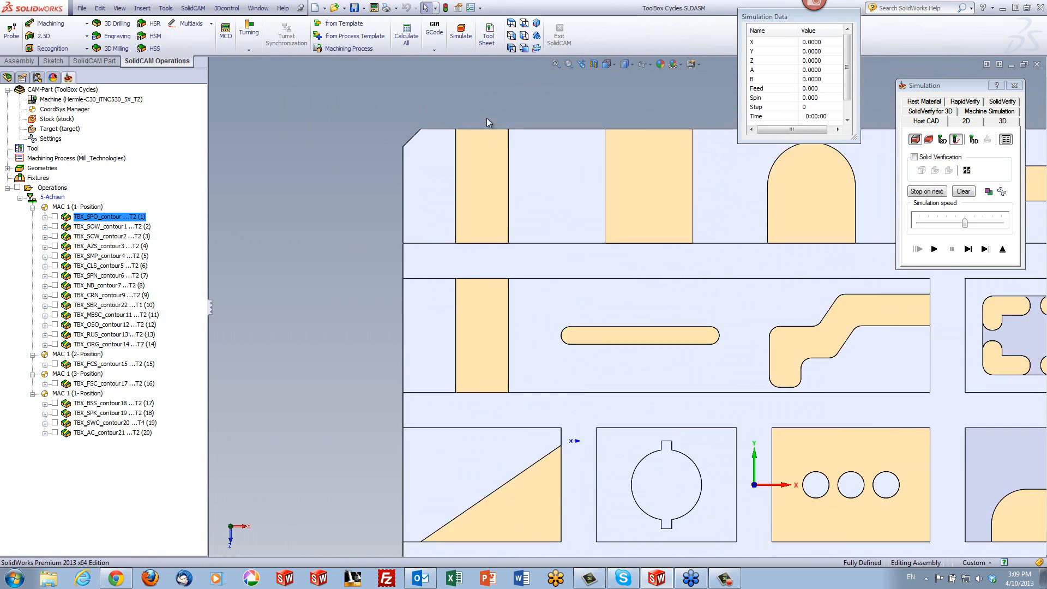
scroll(486, 118, "down", 2)
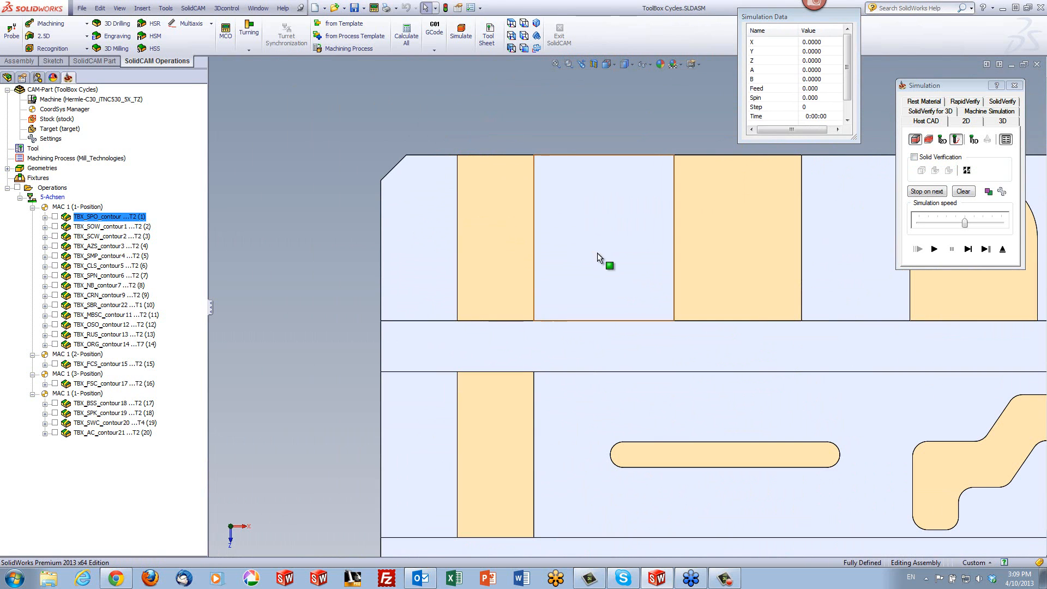
left_click(931, 250)
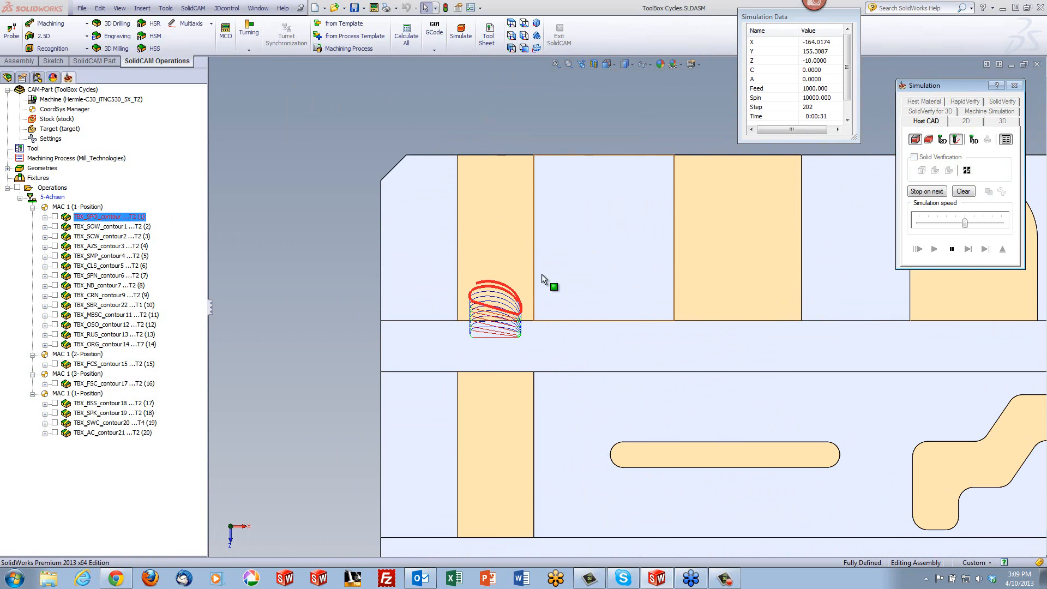
left_click(506, 268)
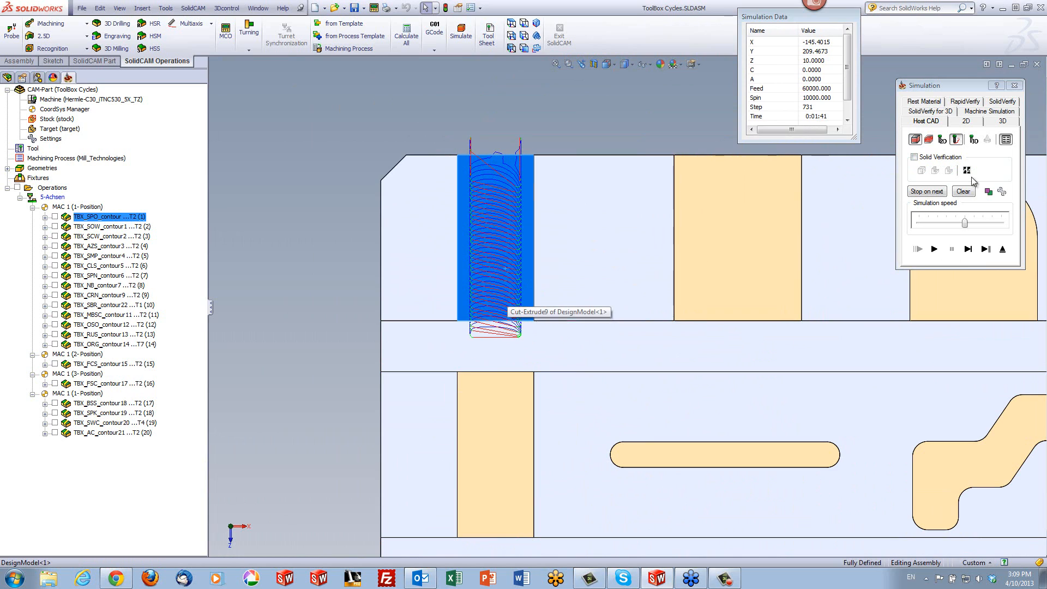
Step: Simulate the spiral slot toolpath again with solid verification enabled, and exit both the simulation and the operation
left_click(914, 157)
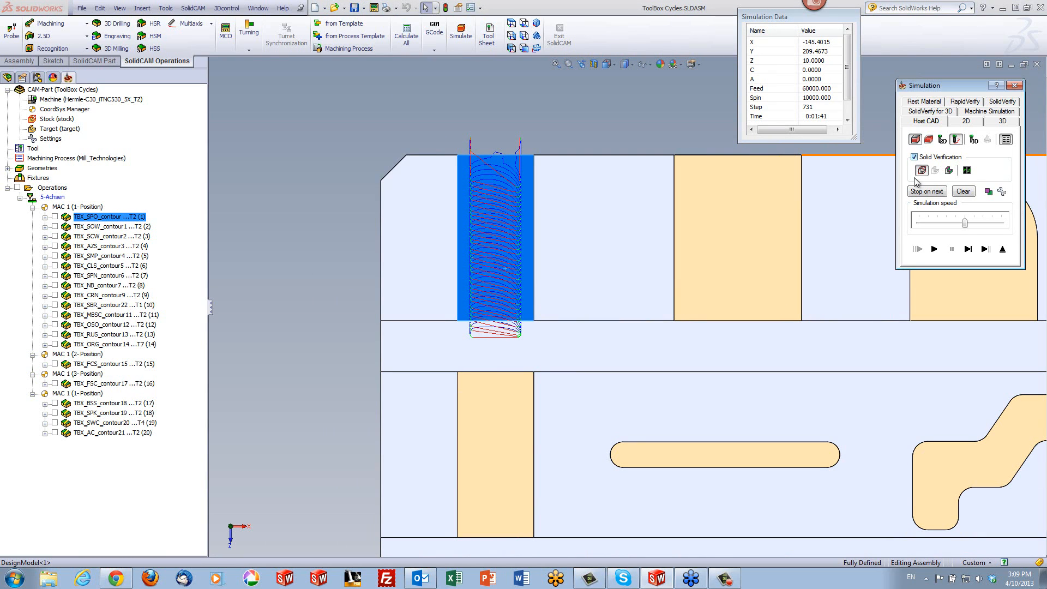
left_click(934, 249)
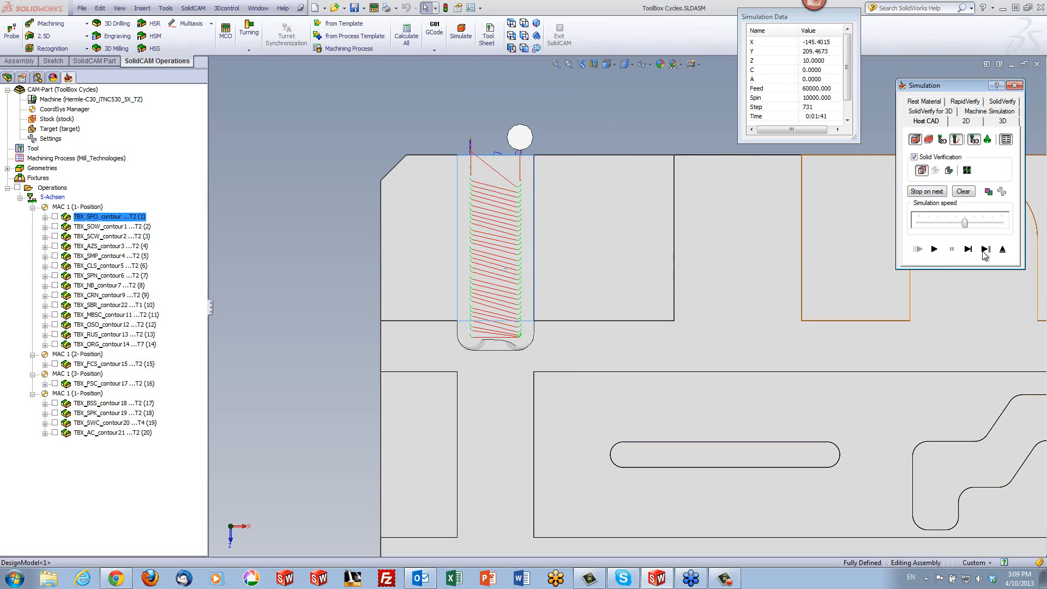
left_click(1002, 251)
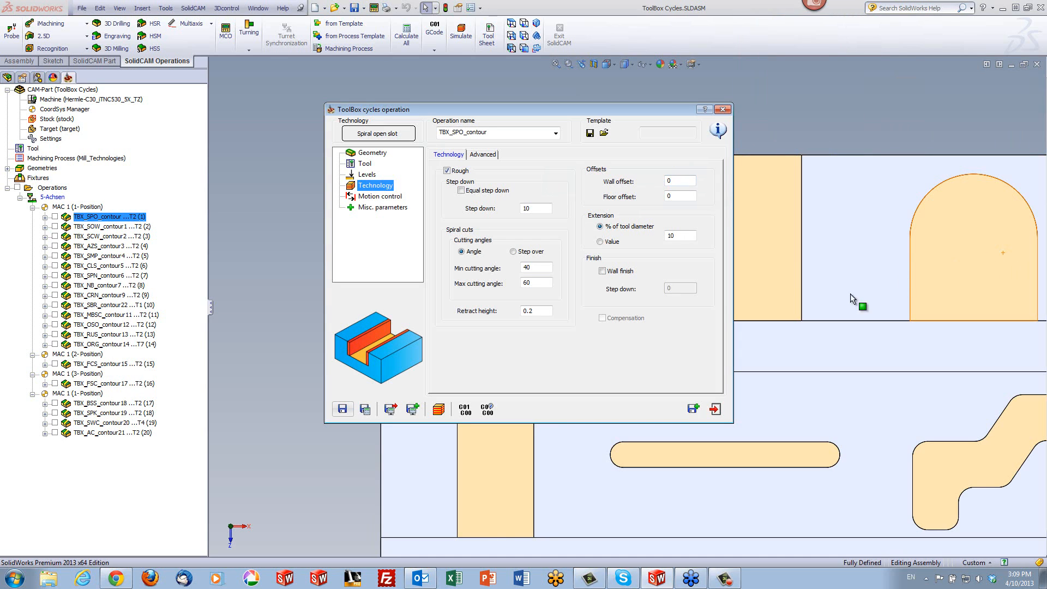
left_click(714, 410)
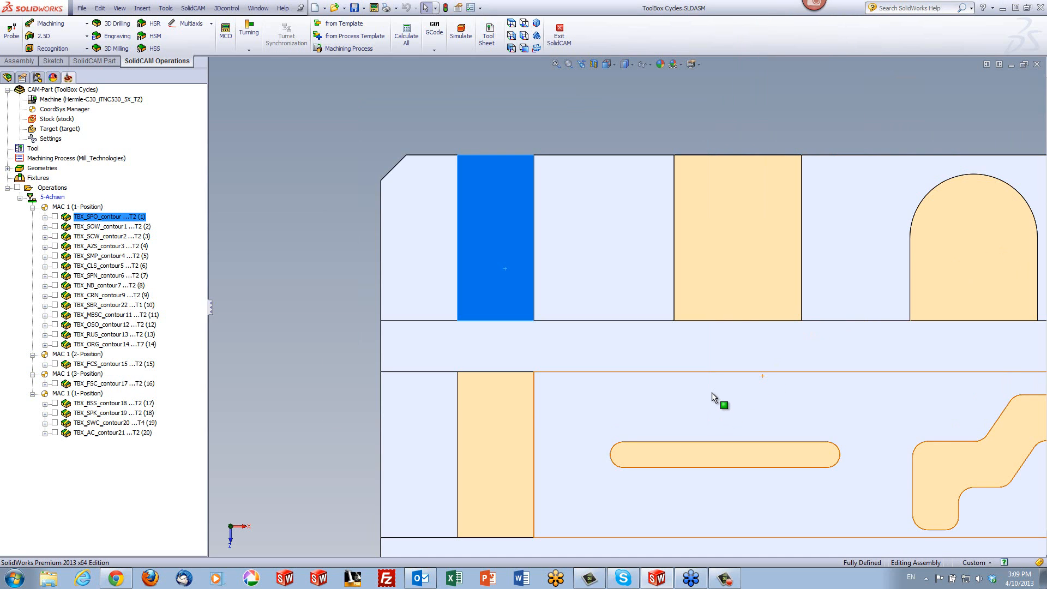
Step: Open the TBX_SOW_contour1 operation for editing and review its technology choices, keeping Spiral open slot wide
mouse_move(778, 148)
middle_mouse_down()
mouse_move(762, 144)
mouse_move(747, 205)
middle_mouse_up()
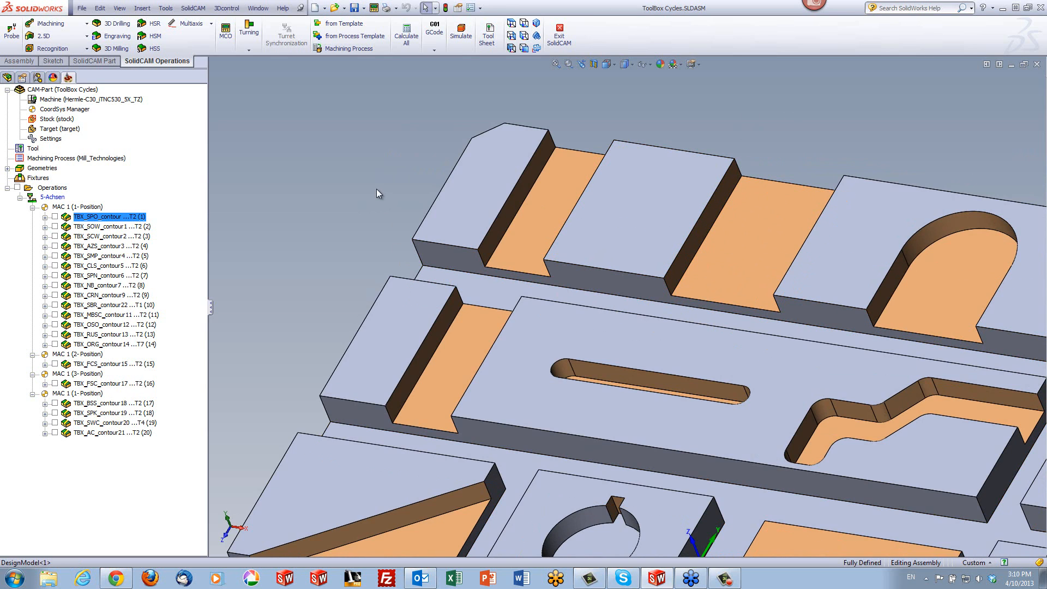
left_click(111, 227)
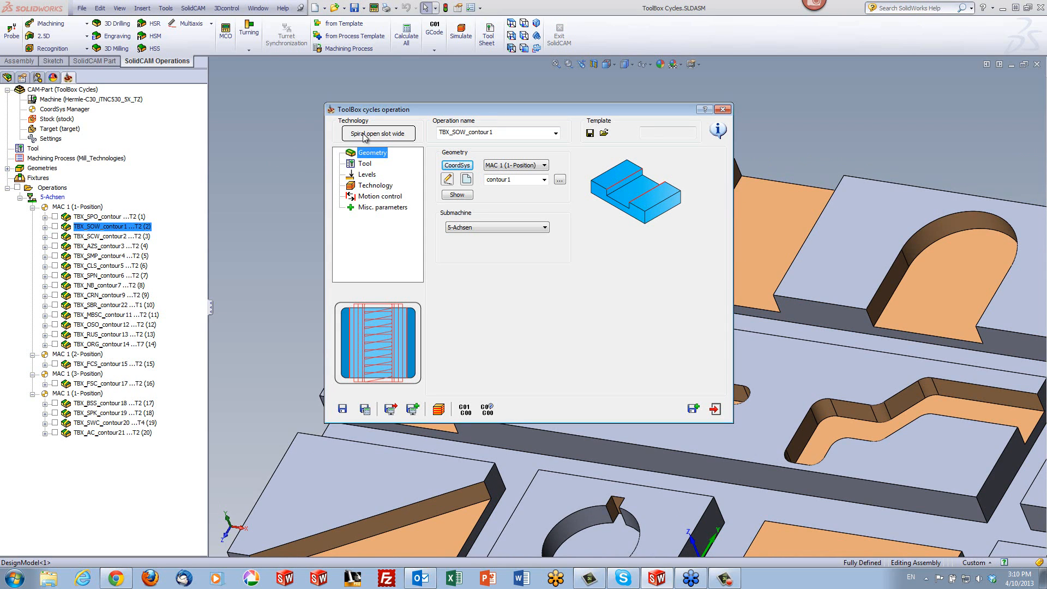
left_click(364, 135)
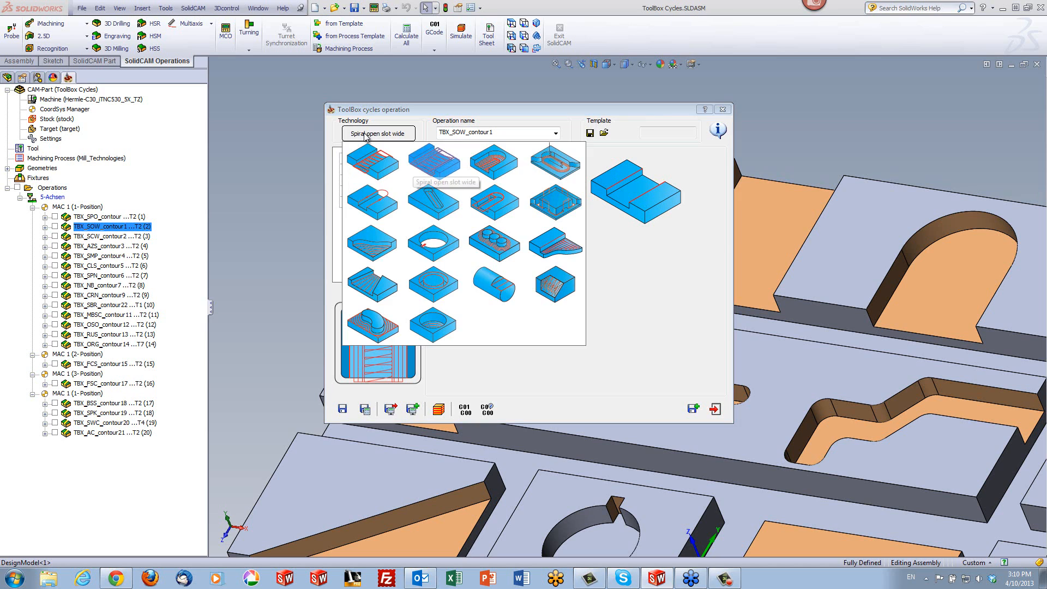
left_click(442, 172)
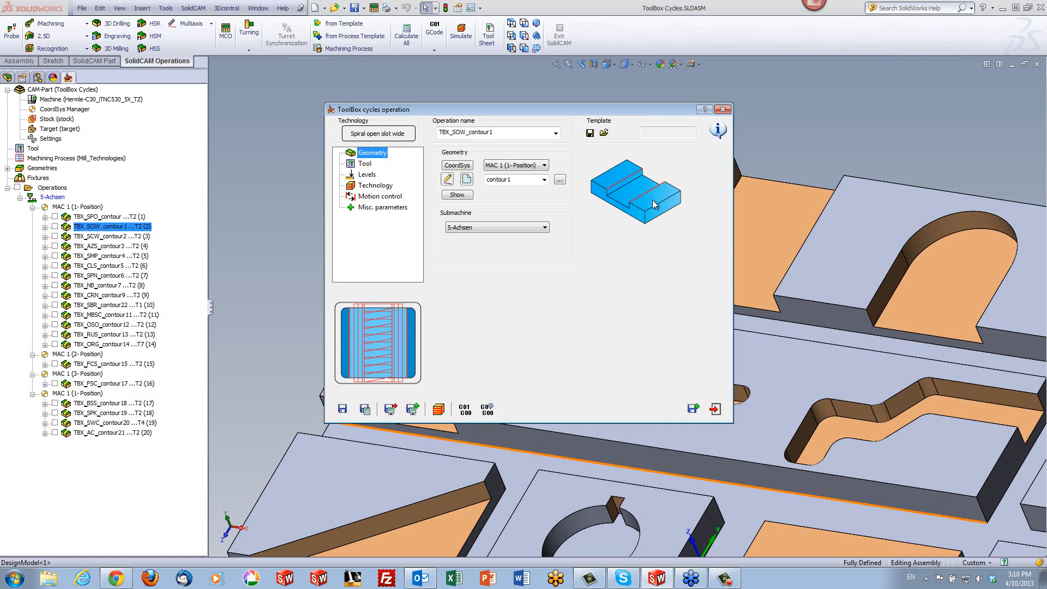
Step: Show the contour1 geometry of the wide open slot on the part and display the operation's tool settings
left_click(458, 195)
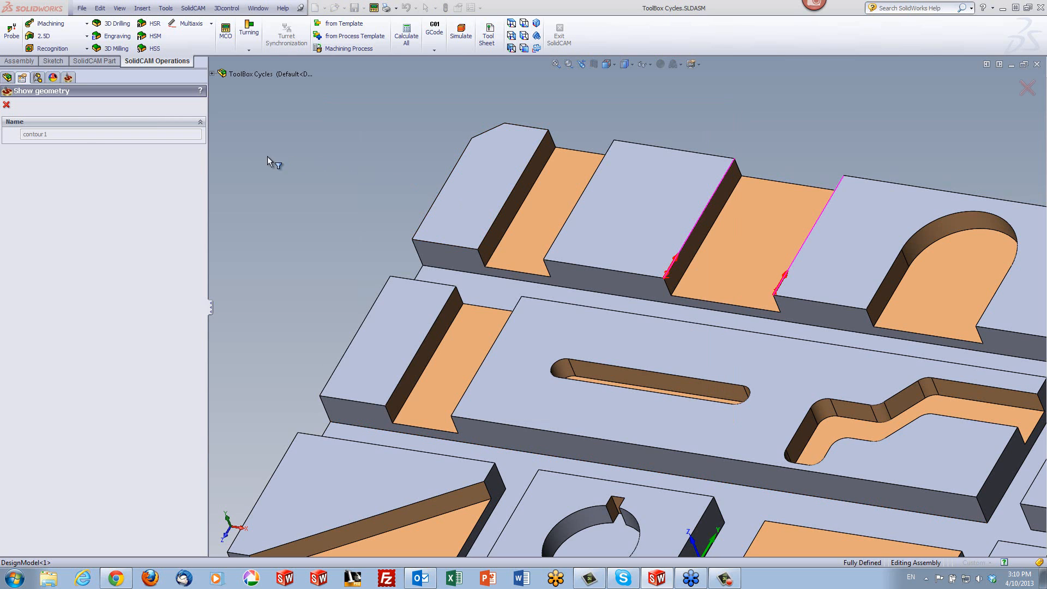
left_click(6, 104)
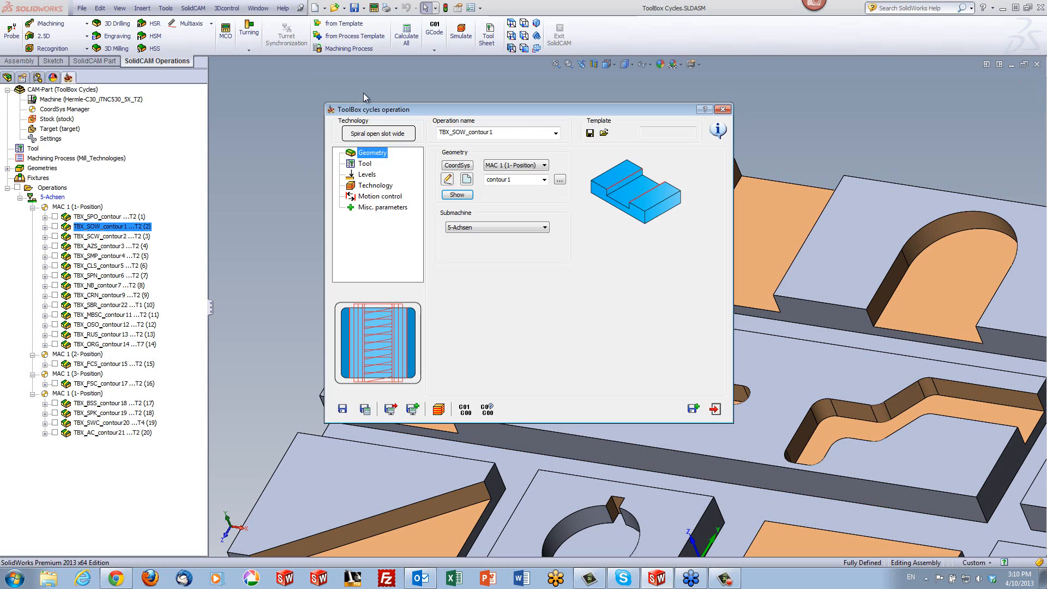
left_click(363, 165)
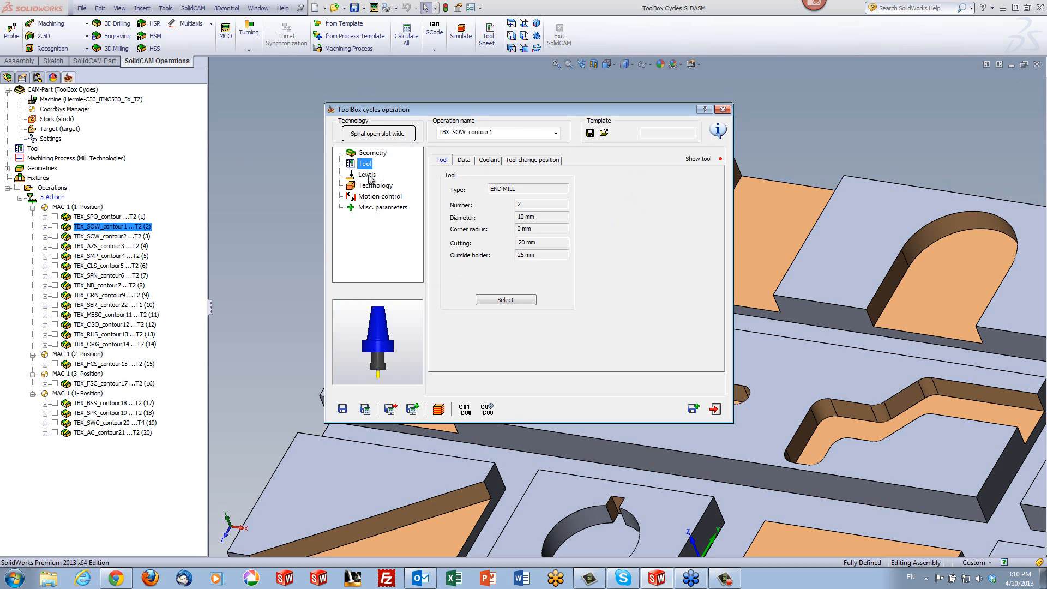
Step: Review the wide open slot's levels and its technology parameters for moat width, retract height and parallel-cut step over
left_click(370, 178)
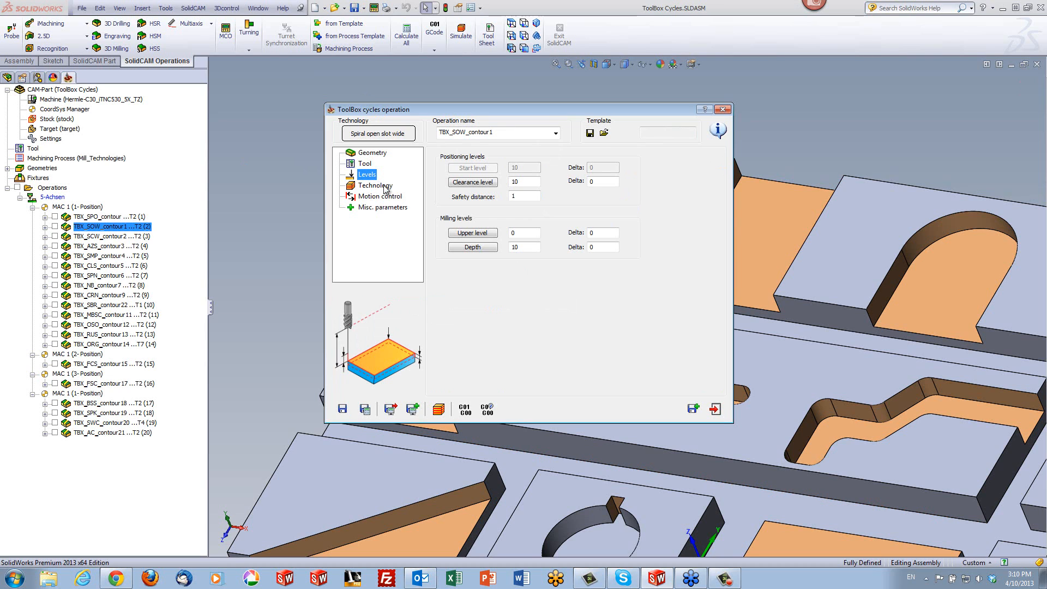
left_click(384, 188)
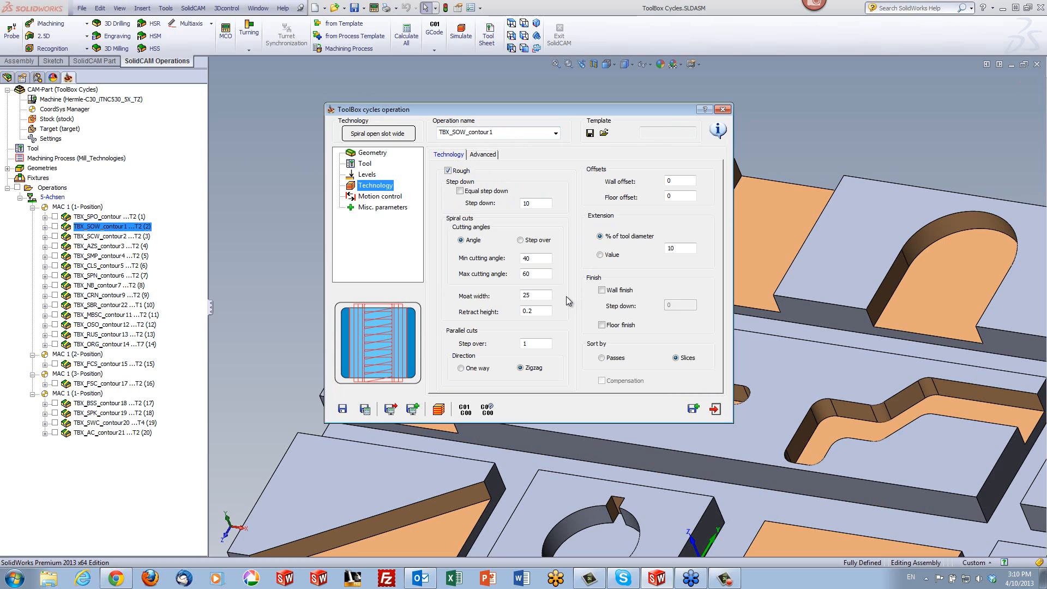
left_click(535, 296)
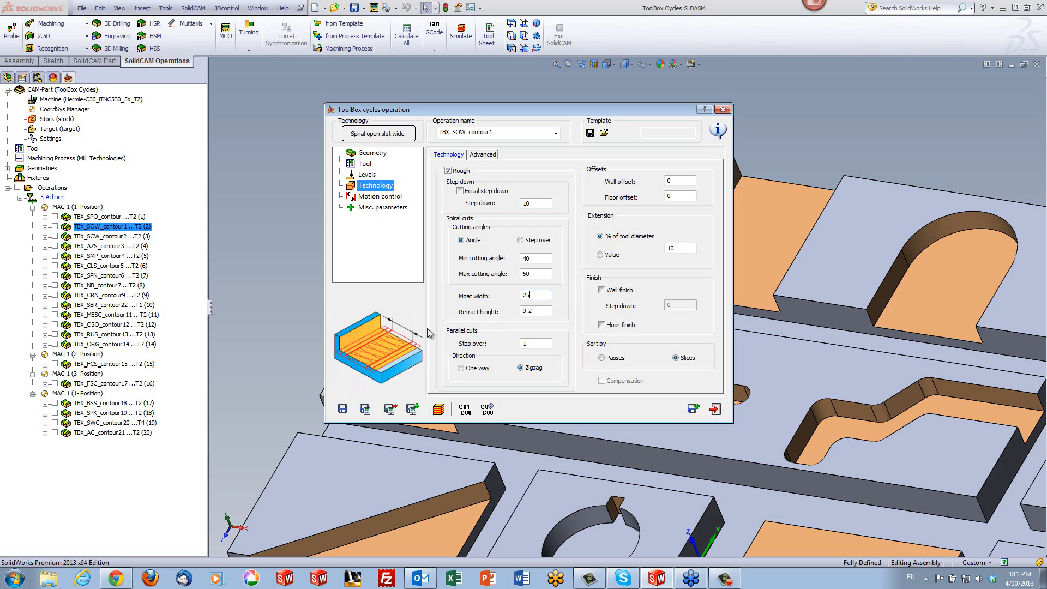
left_click(541, 312)
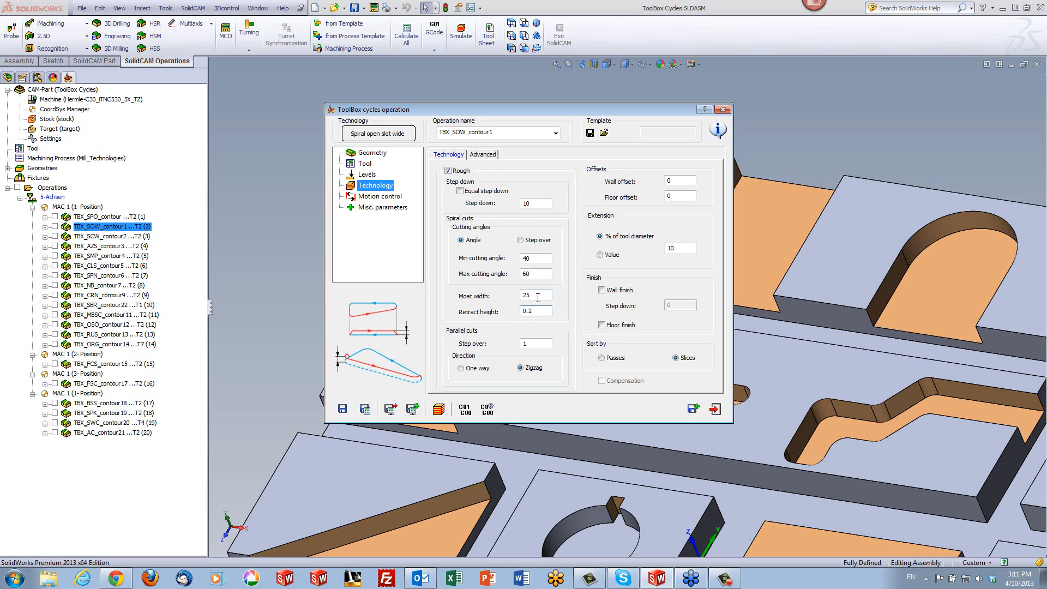
left_click(535, 344)
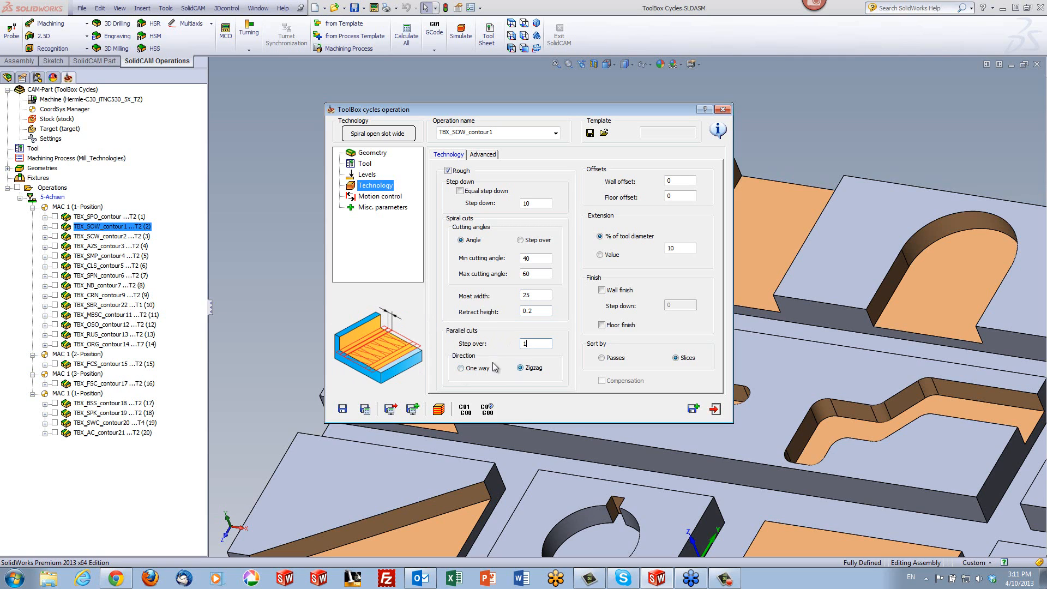
Step: Review the parallel-cut direction, wall and floor offsets, and extension as a percentage of tool diameter for the wide open slot
left_click(461, 368)
left_click(681, 180)
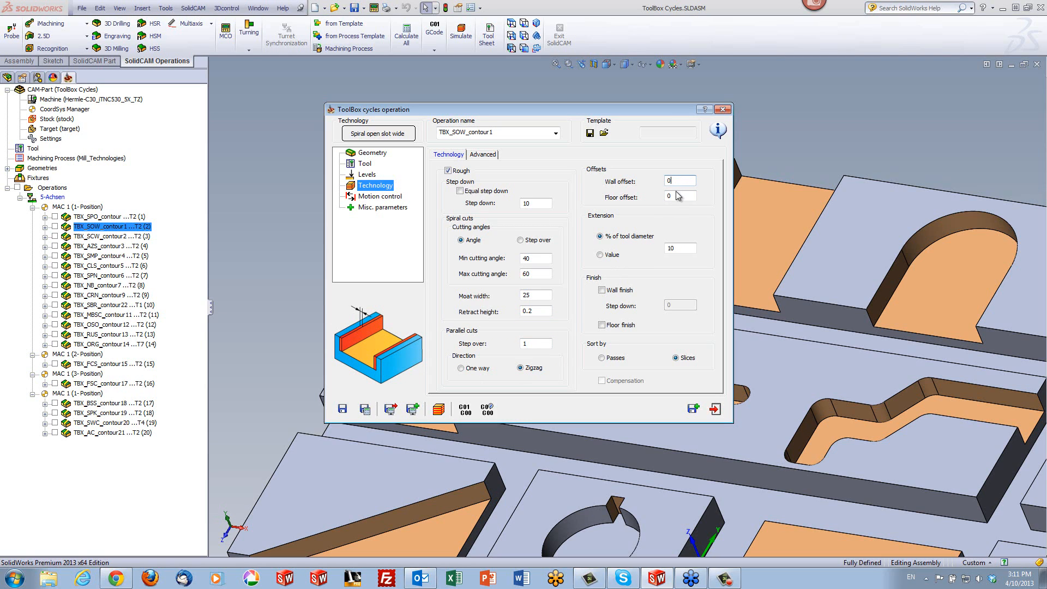
left_click(676, 194)
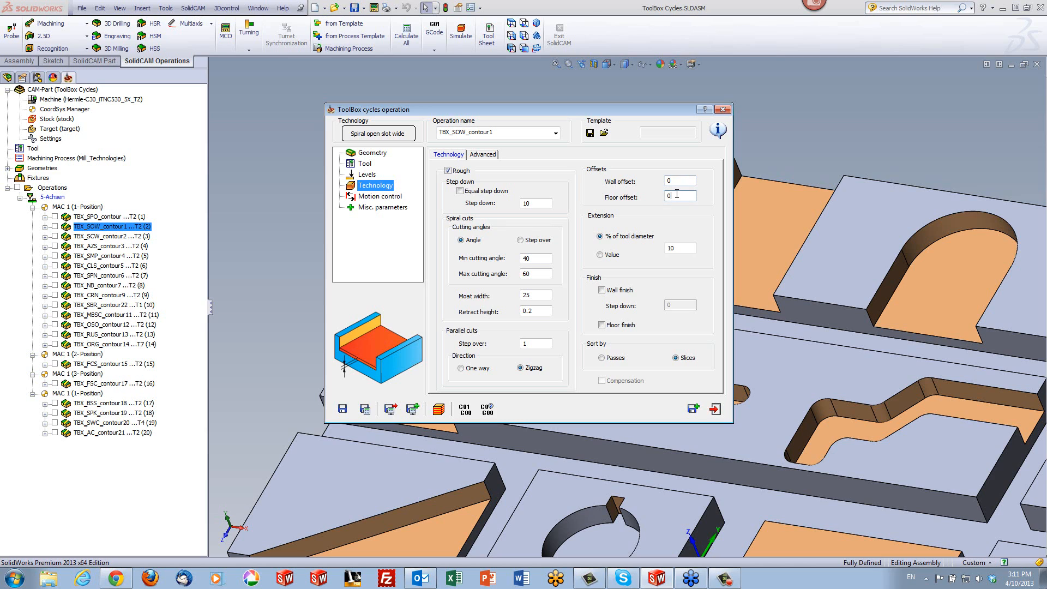
left_click(677, 246)
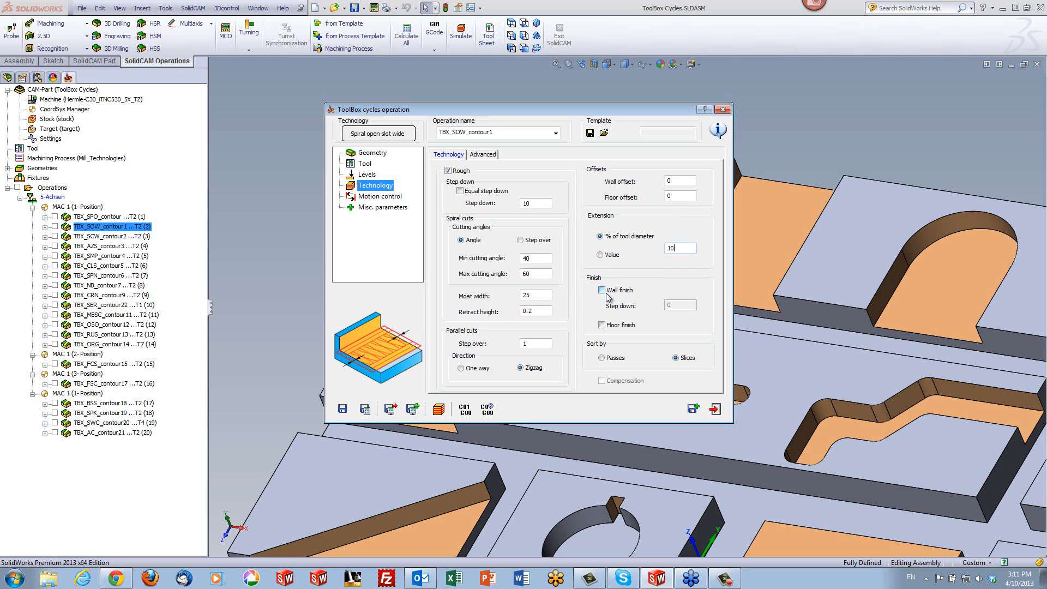
Step: Simulate the wide open slot toolpath in Host CAD mode with solid verification off, viewing the slot straight from above
left_click(440, 408)
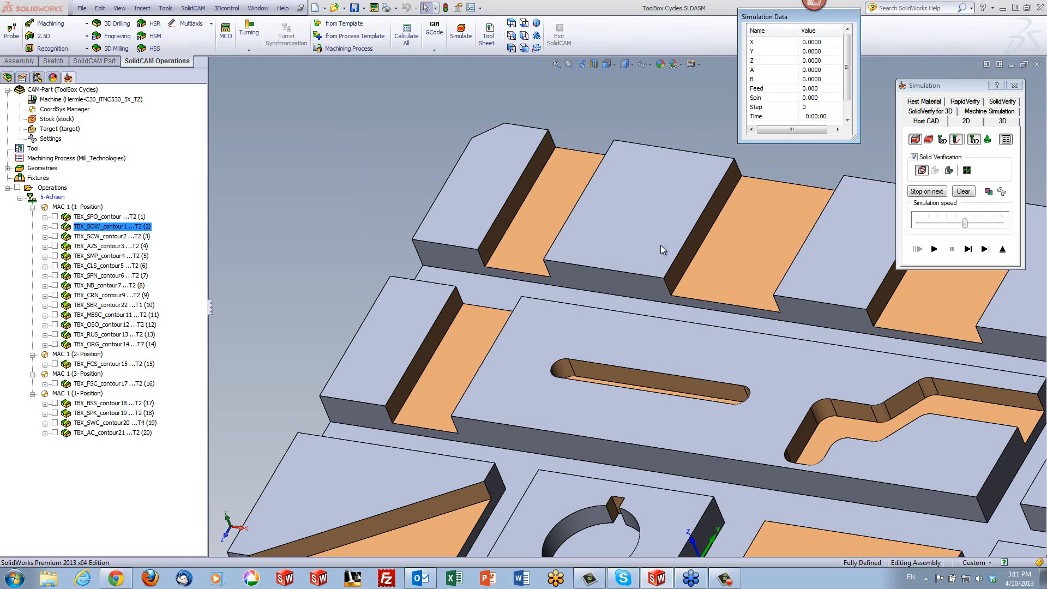
left_click(914, 157)
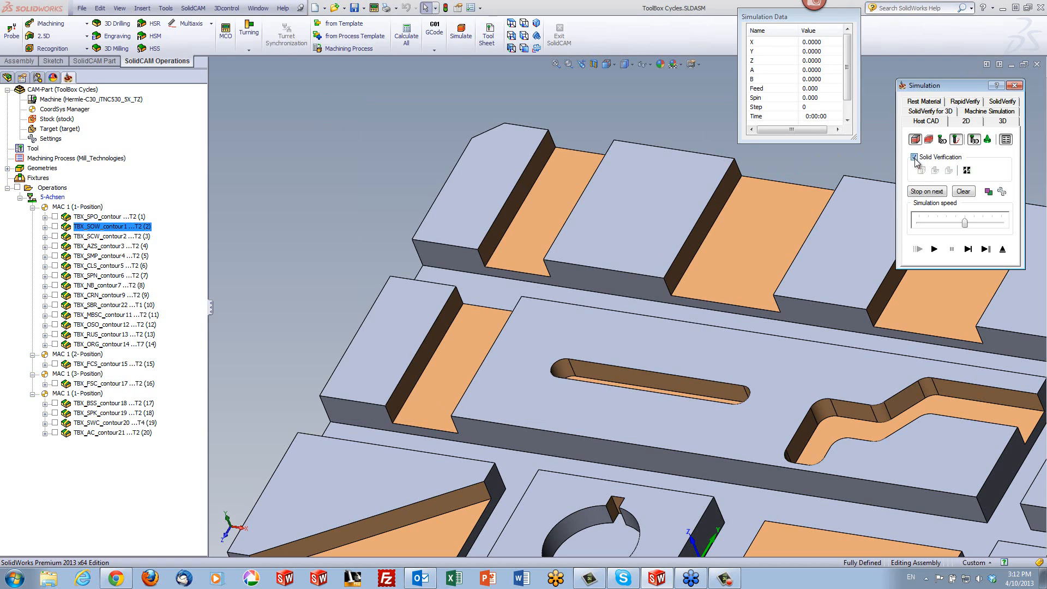
left_click(521, 24)
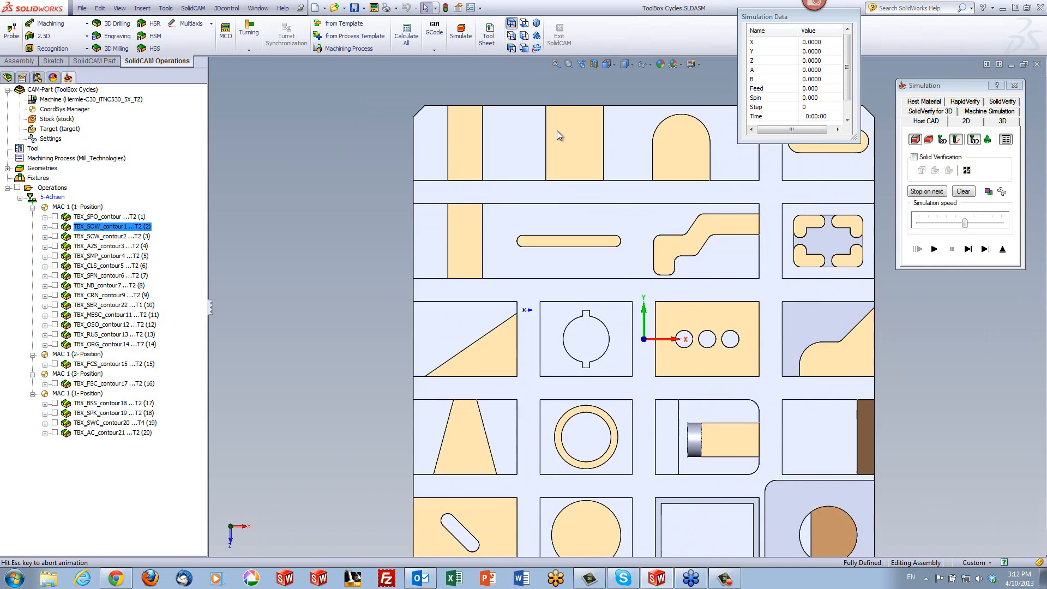
left_click(580, 140)
scroll(572, 125, "down", 2)
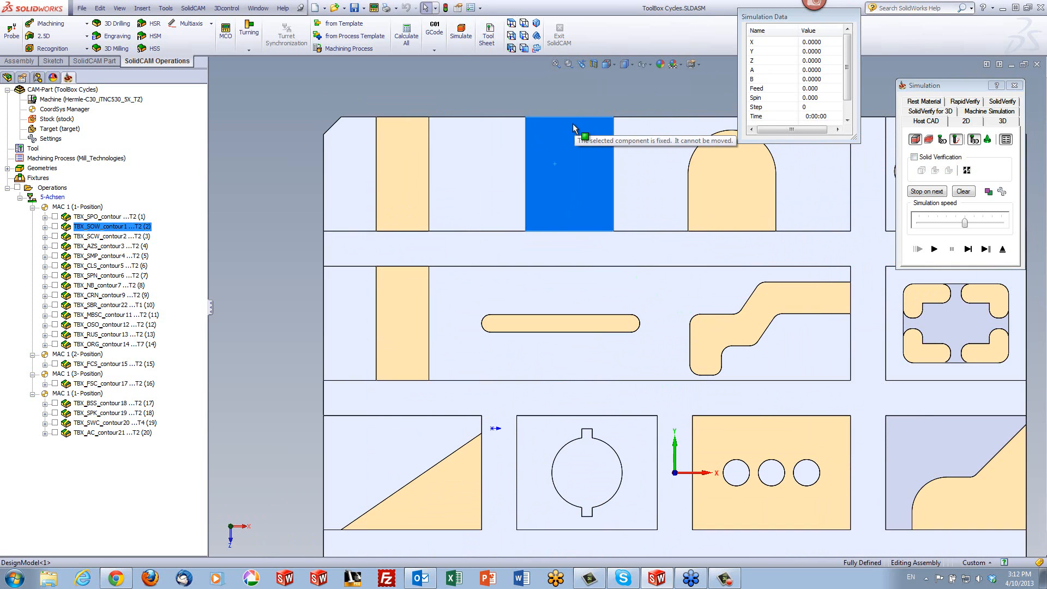
left_click(590, 94)
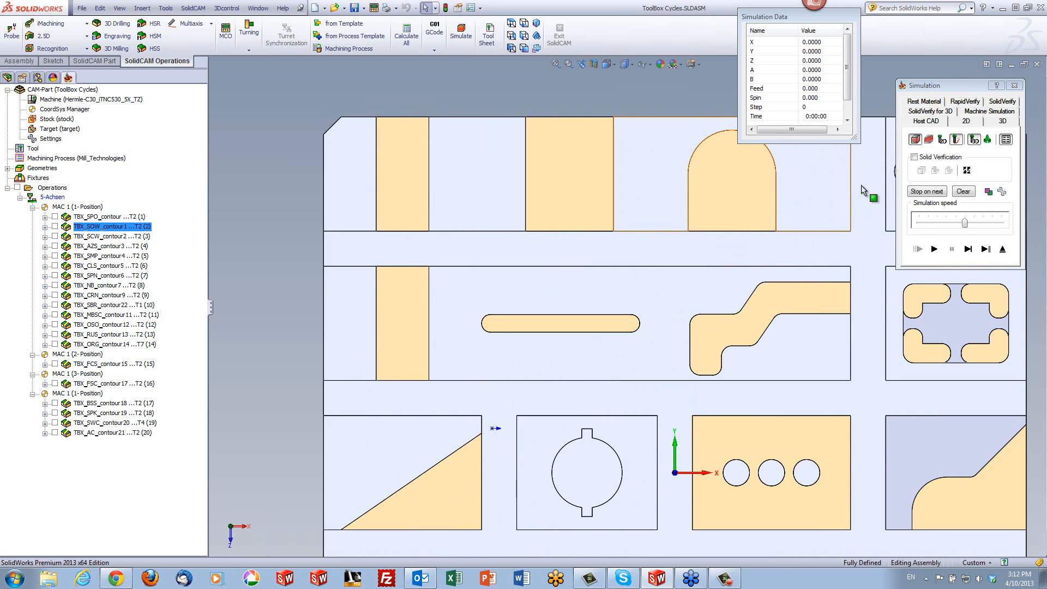
left_click(934, 249)
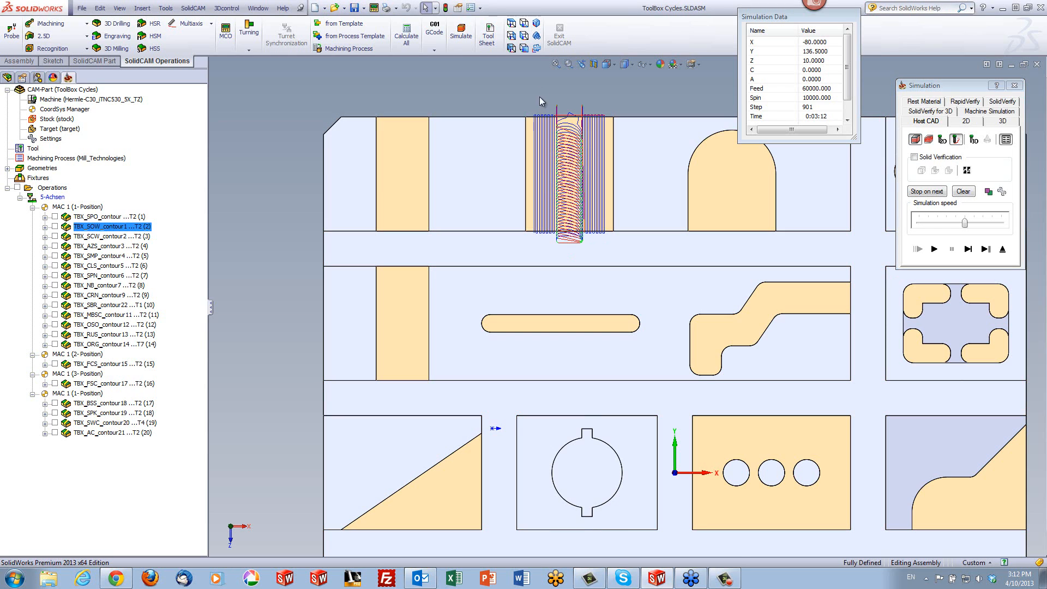
Step: Examine the spiral and parallel cuts of the wide open slot up close, and exit both the simulation and the operation
middle_click_drag(549, 164, 530, 59)
scroll(580, 202, "down", 5)
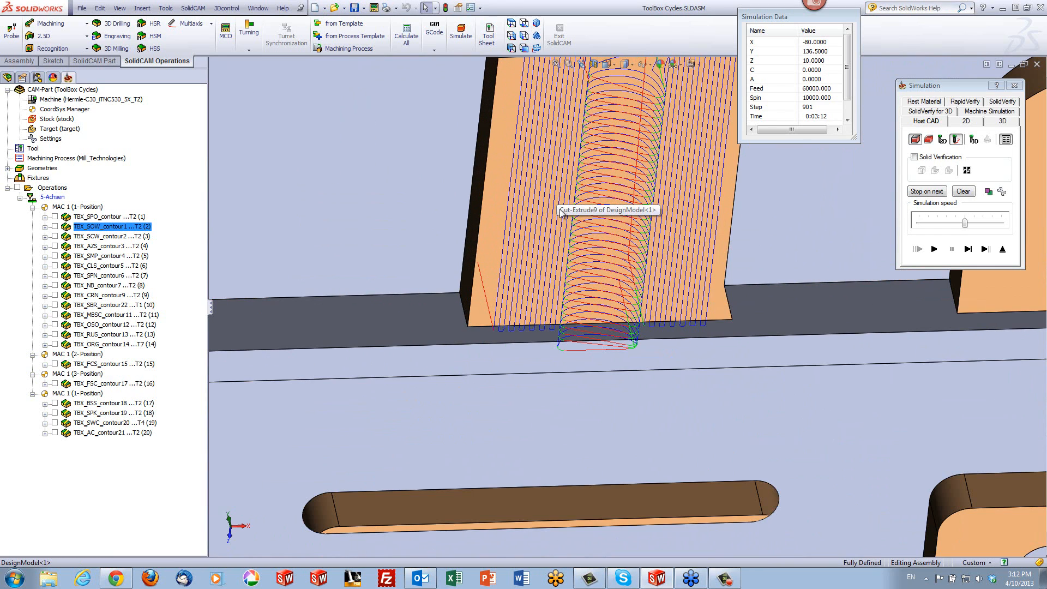
scroll(562, 199, "up", 4)
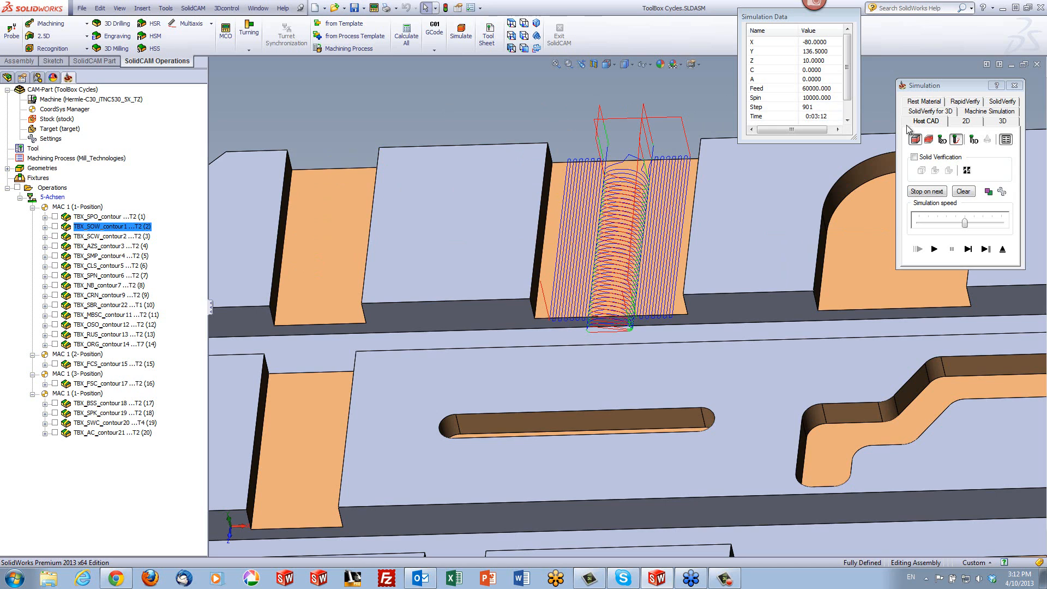
left_click(1003, 250)
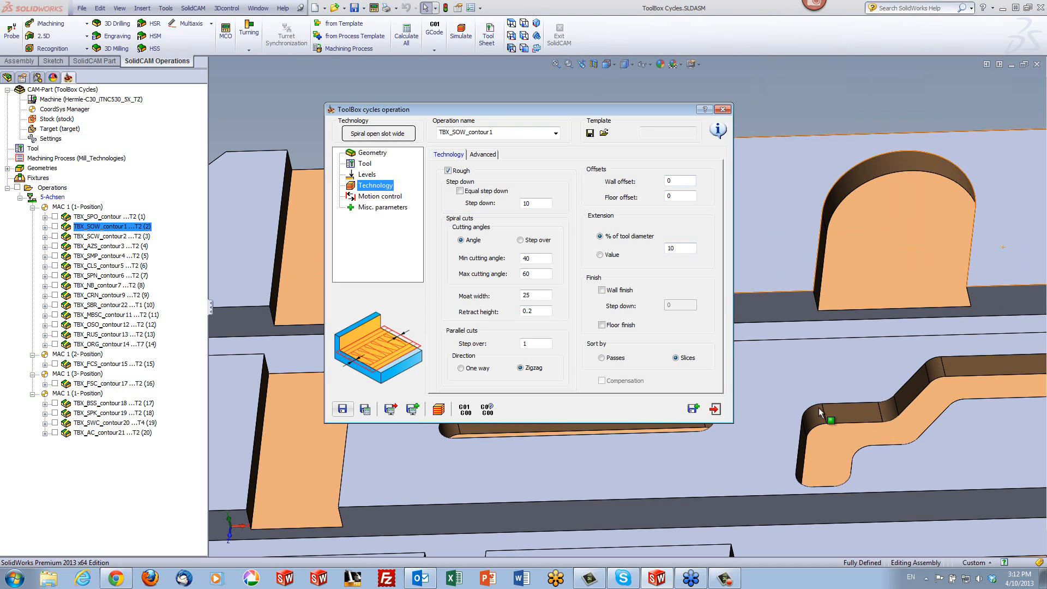
left_click(716, 410)
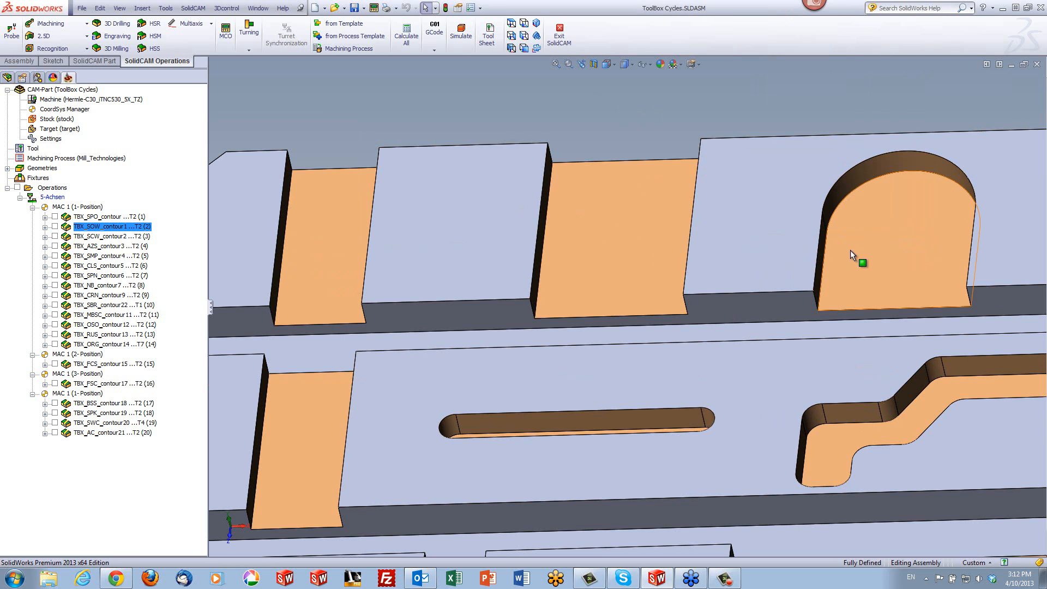
Step: Open the TBX_SCW_contour2 operation for editing and show its contour2 geometry on the round-ended slot
middle_click_drag(852, 249, 806, 241)
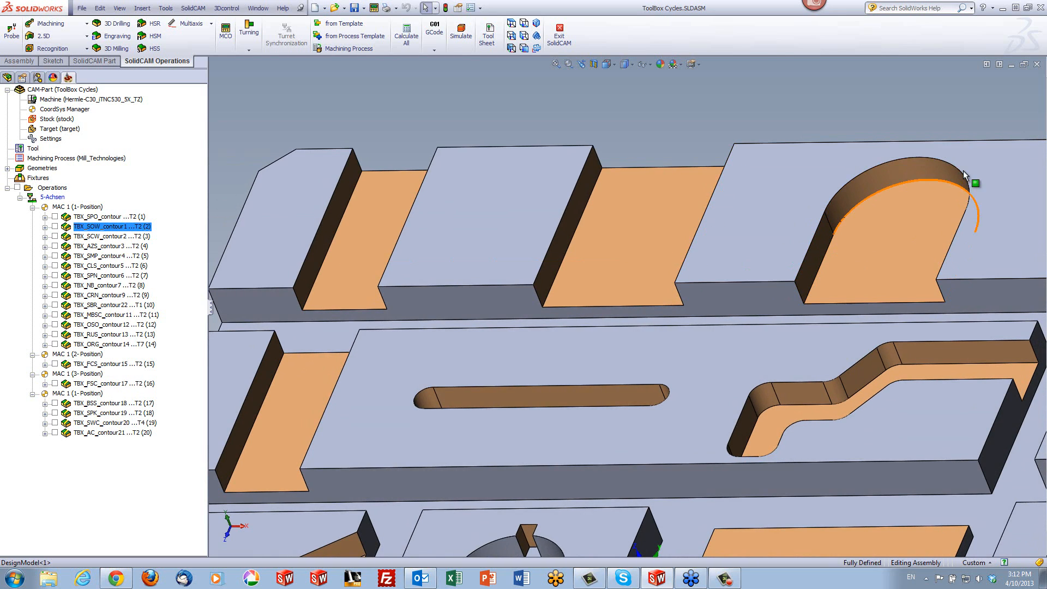
left_click(94, 238)
double_click(93, 238)
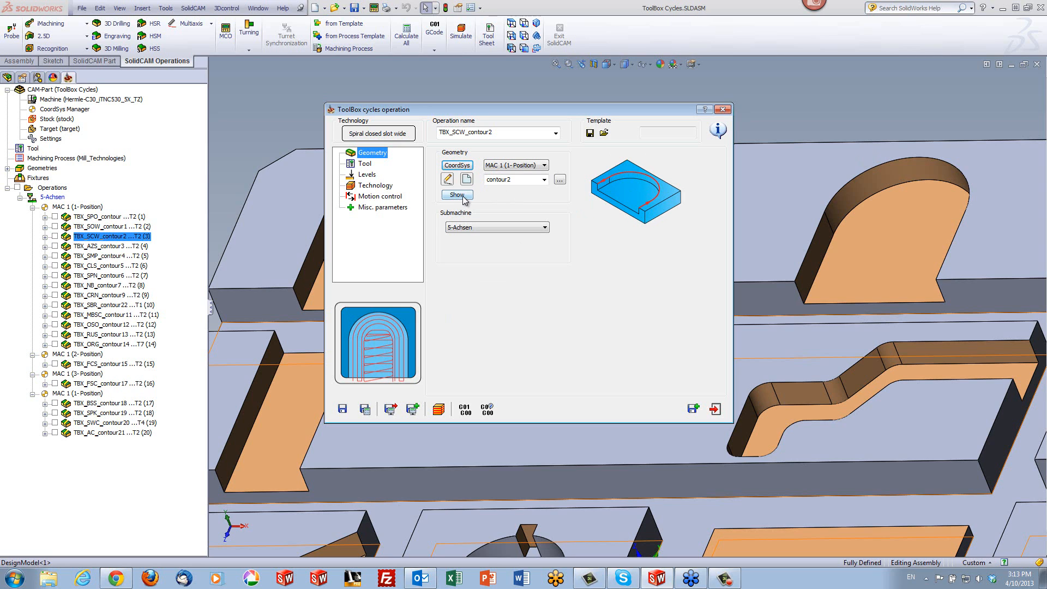
left_click(460, 196)
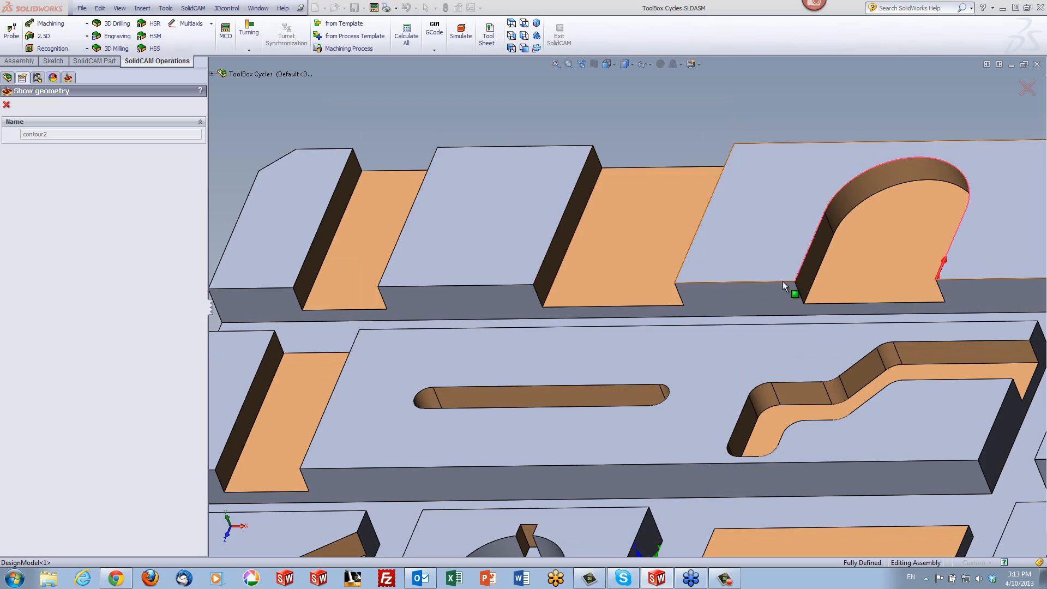
mouse_move(790, 281)
middle_mouse_down()
mouse_move(762, 220)
mouse_move(728, 326)
mouse_move(750, 326)
middle_mouse_up()
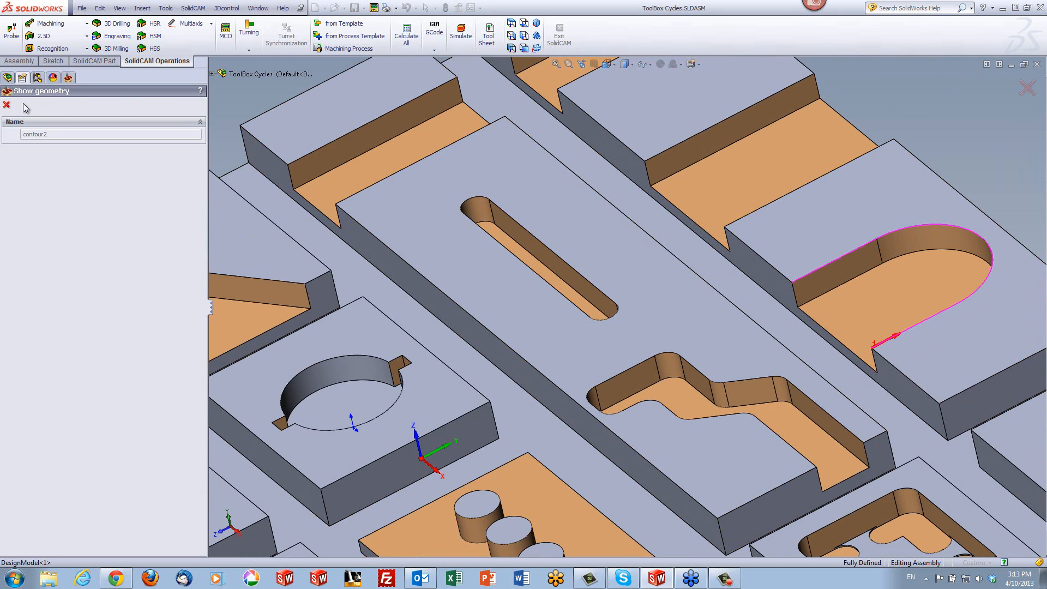
left_click(5, 104)
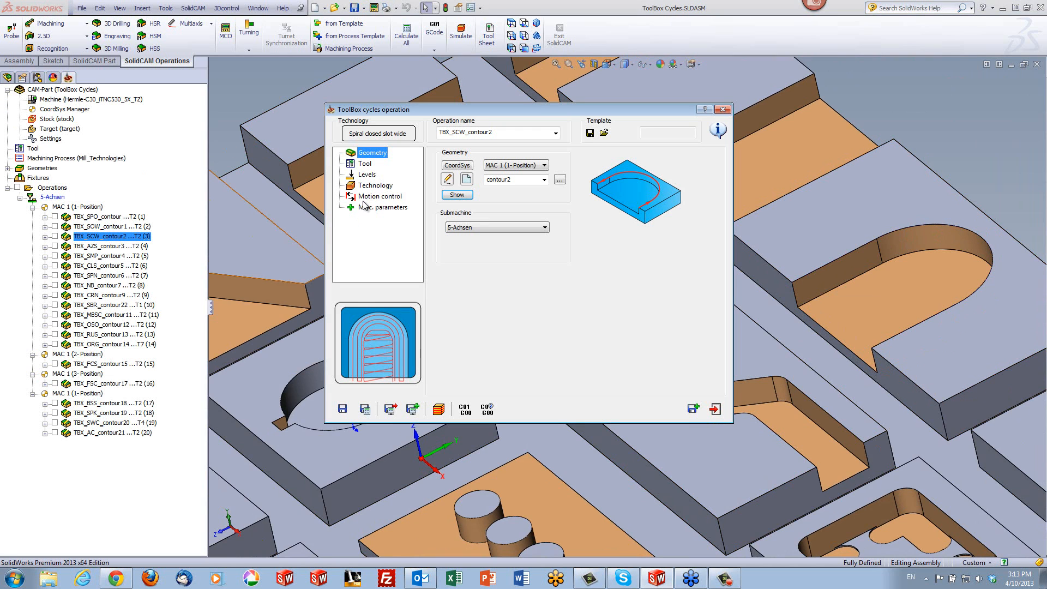
Step: Review the spiral closed slot wide operation's tool, levels and technology parameters, including moat width, retract height and parallel-cut step over
left_click(368, 162)
left_click(369, 174)
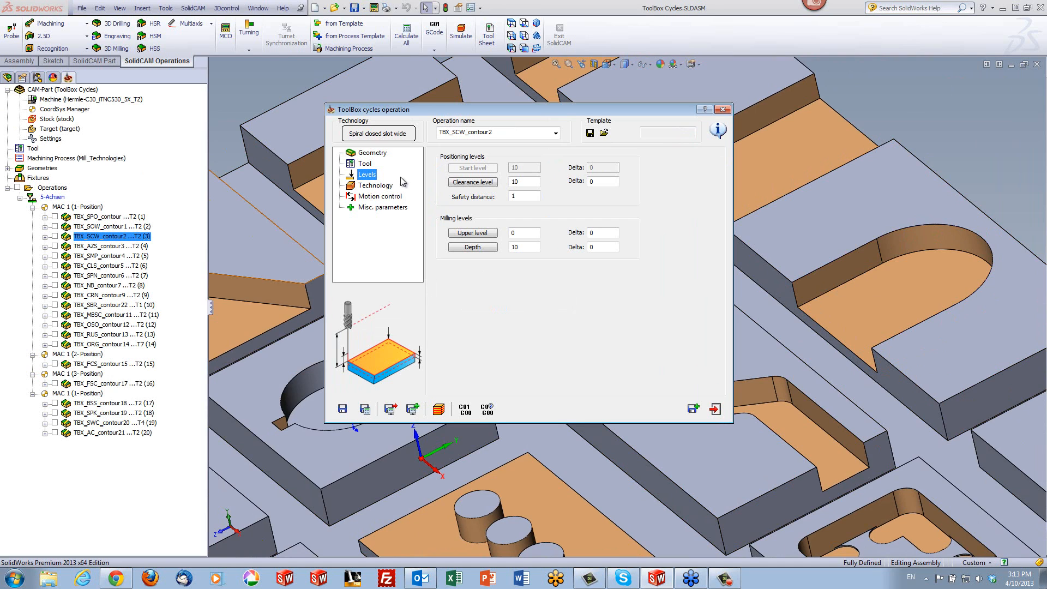
left_click(381, 188)
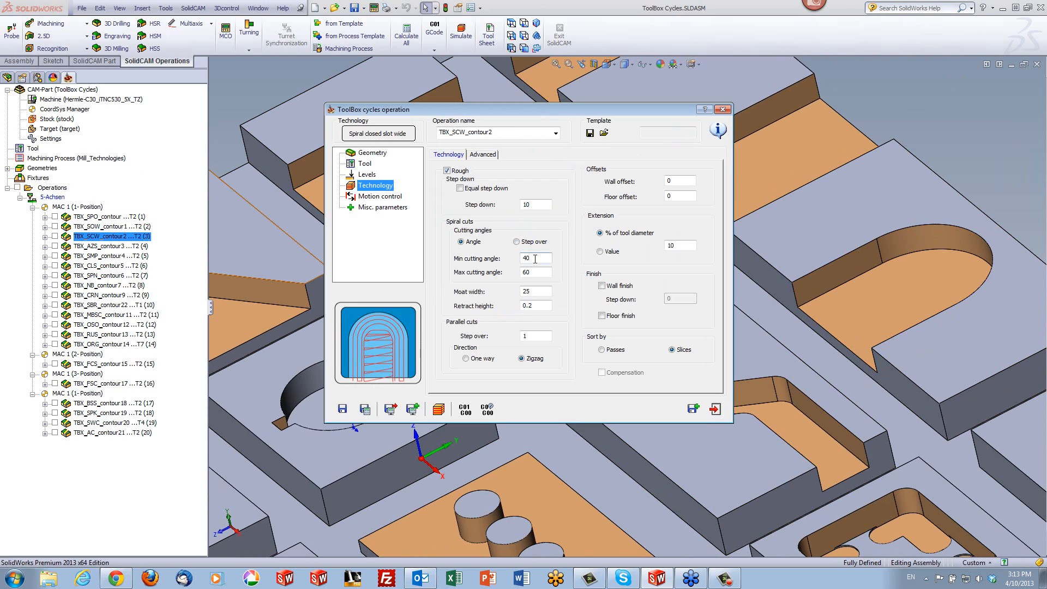
left_click(533, 290)
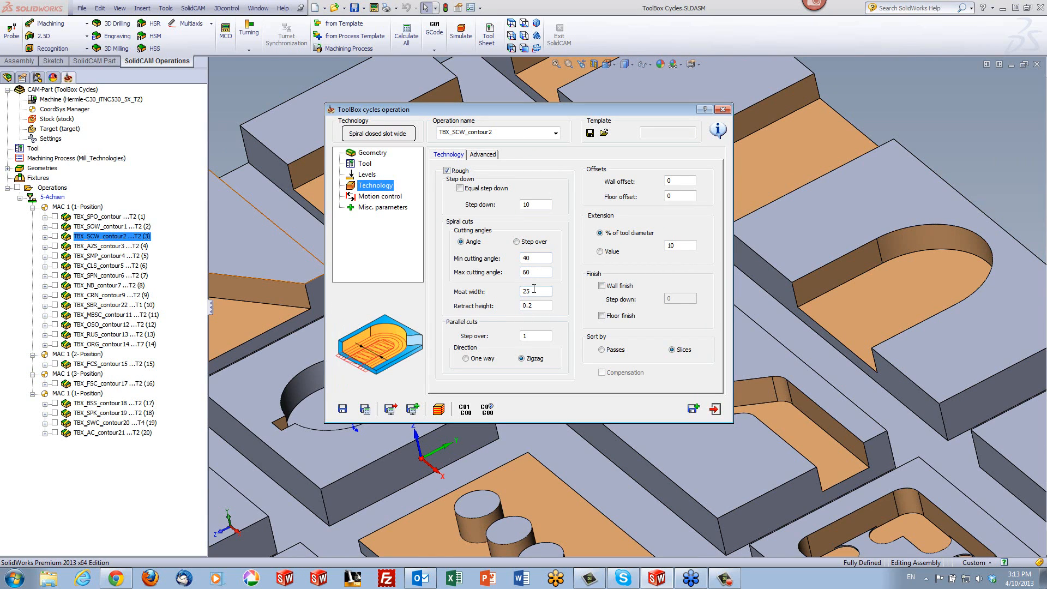
left_click(542, 304)
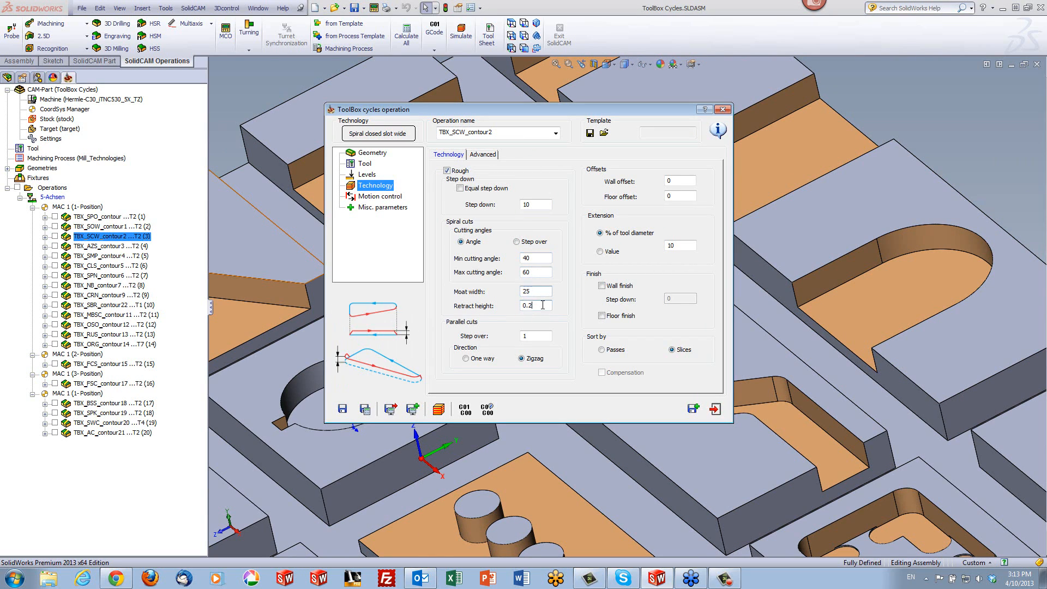
left_click(531, 338)
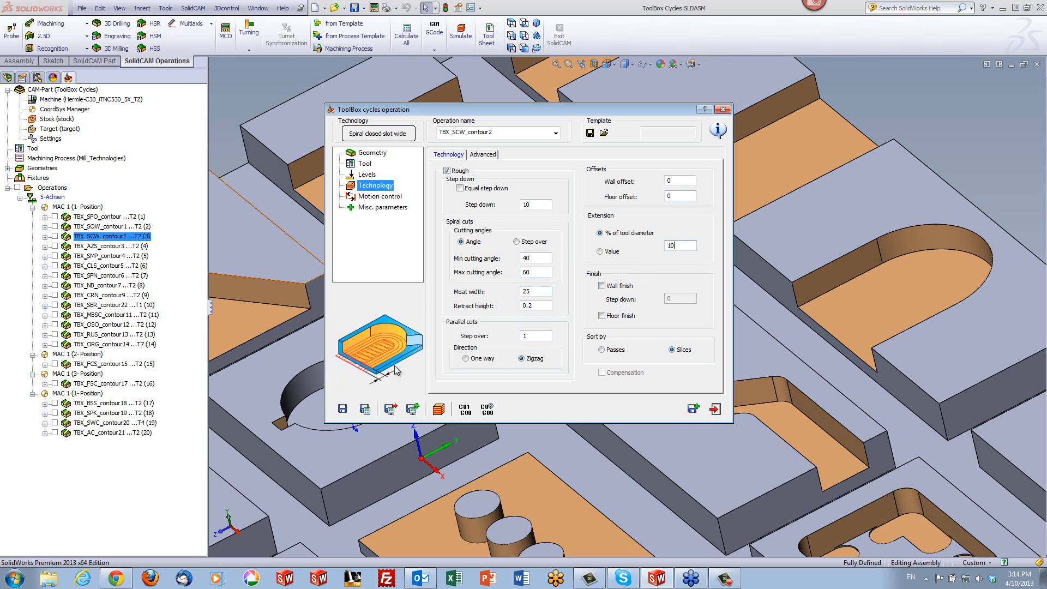
Step: Simulate the closed slot toolpath in Host CAD mode and examine its spiral moat and surrounding contour passes up close
left_click(439, 408)
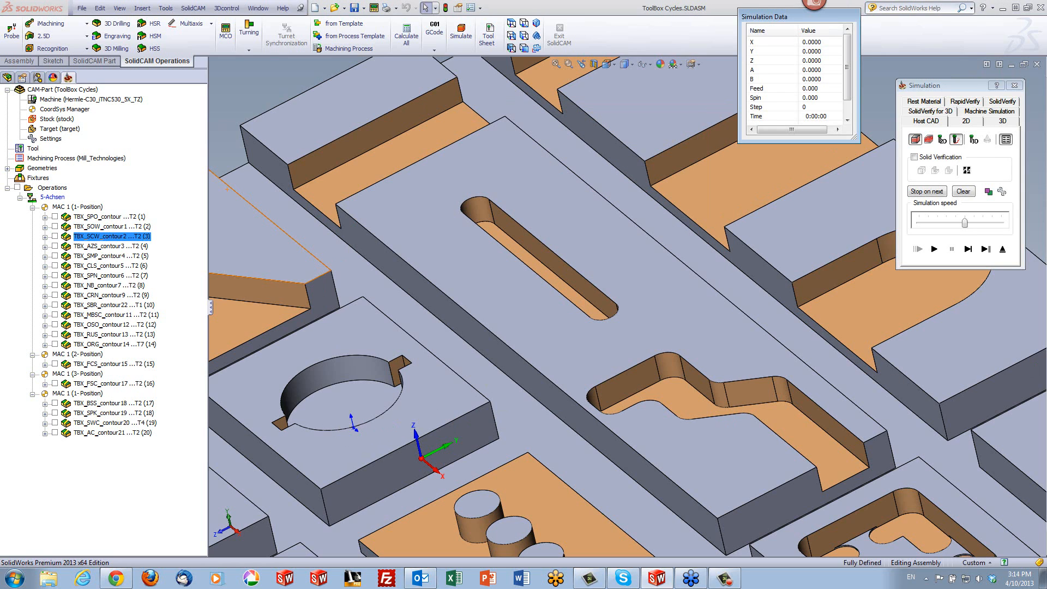
left_click(935, 250)
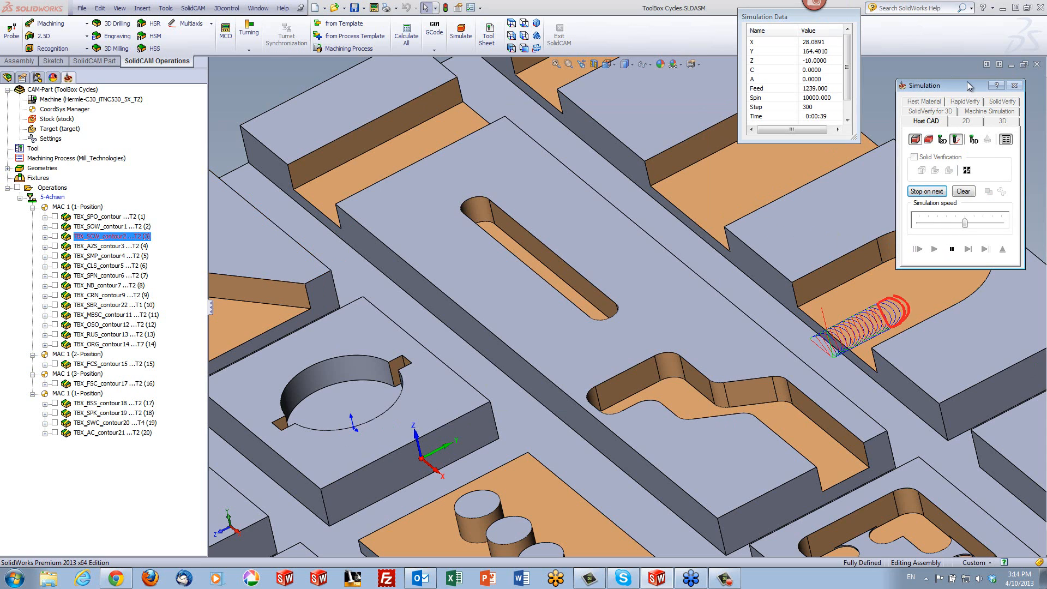
left_click_drag(966, 82, 588, 6)
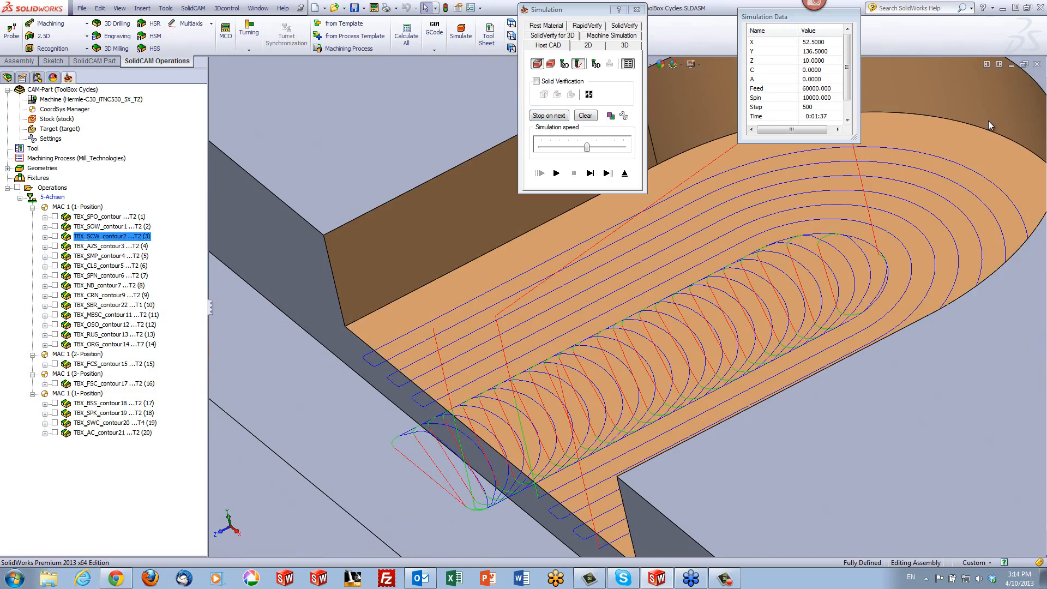
scroll(899, 303, "up", 5)
scroll(759, 408, "down", 2)
middle_click_drag(759, 408, 644, 418)
scroll(646, 419, "down", 4)
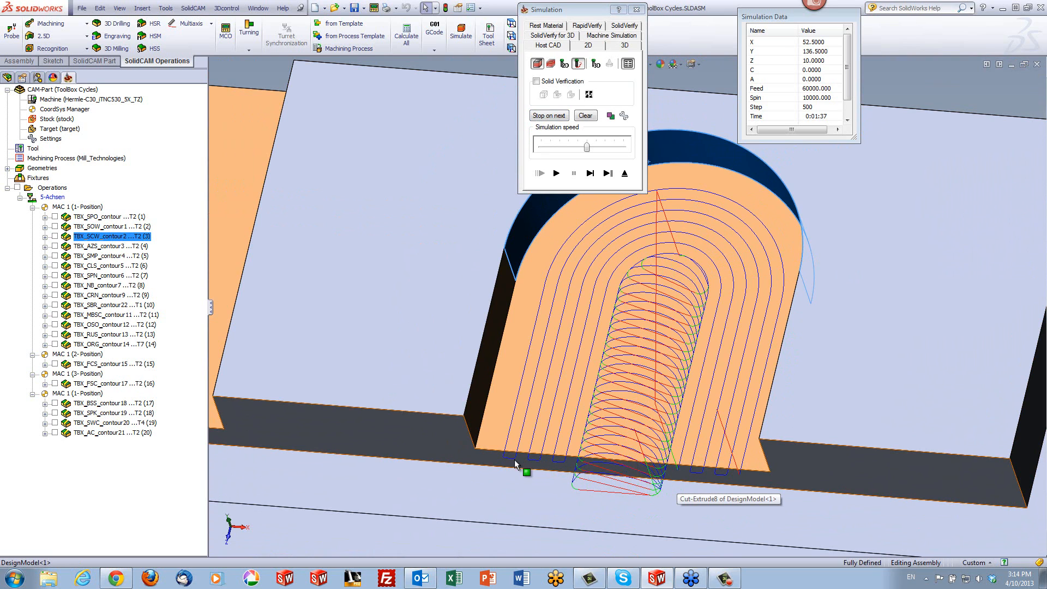
Step: Display the cutting tool in the simulation and replay the closed slot toolpath at a slower speed
left_click(600, 64)
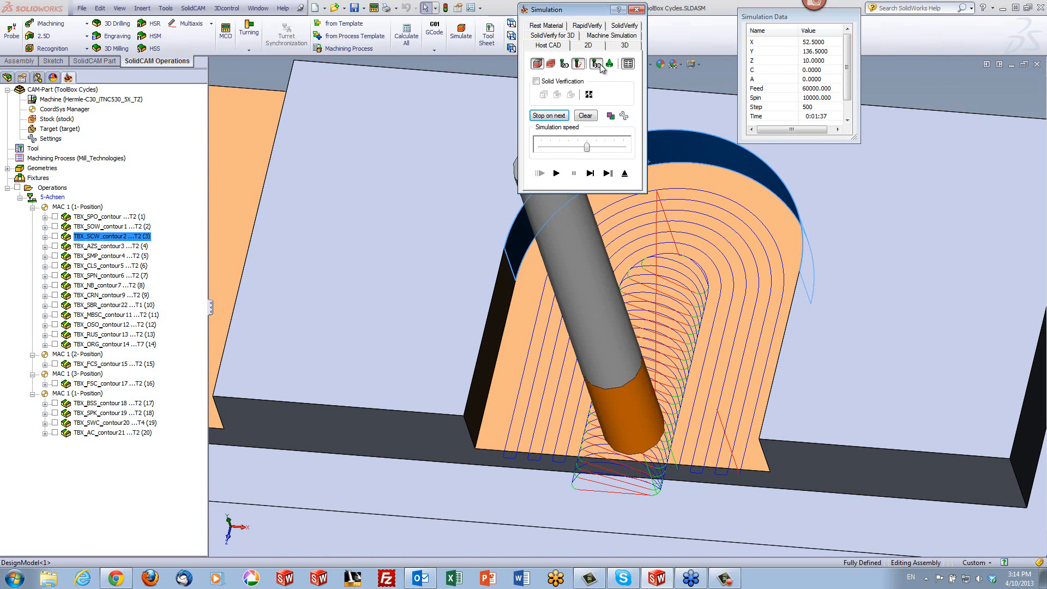
left_click(556, 172)
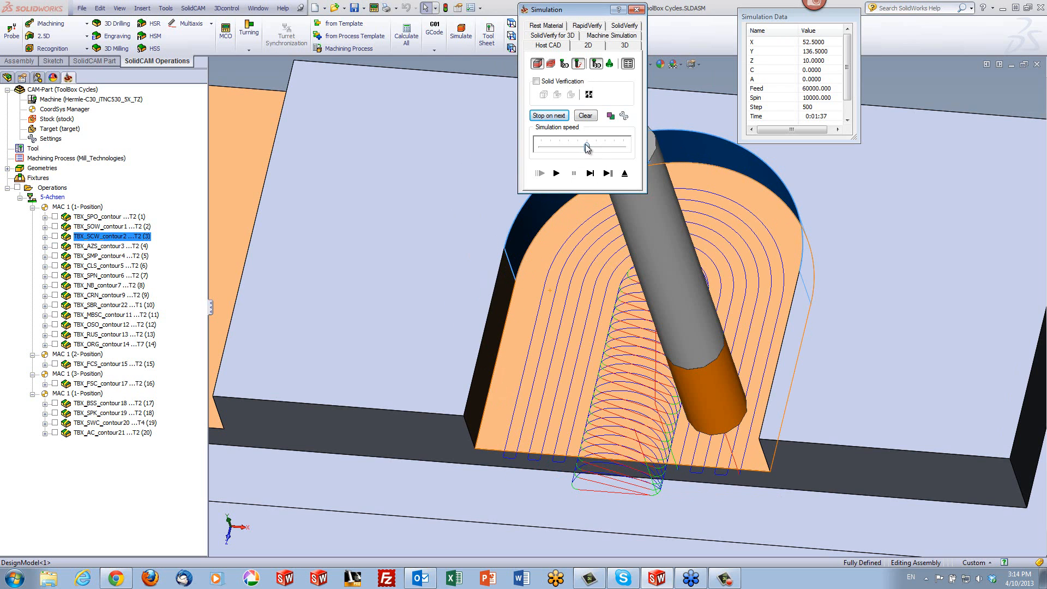
left_click_drag(587, 147, 559, 147)
left_click(556, 173)
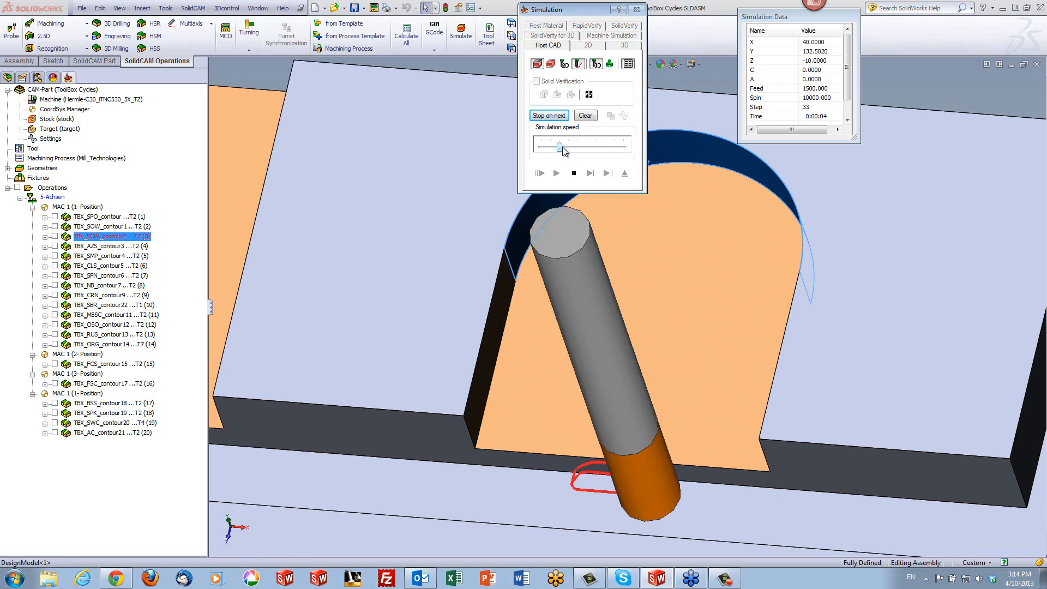
Step: Finish the closed slot simulation at a faster speed, inspect the completed toolpath, and exit the simulation and operation
left_click_drag(562, 146, 577, 147)
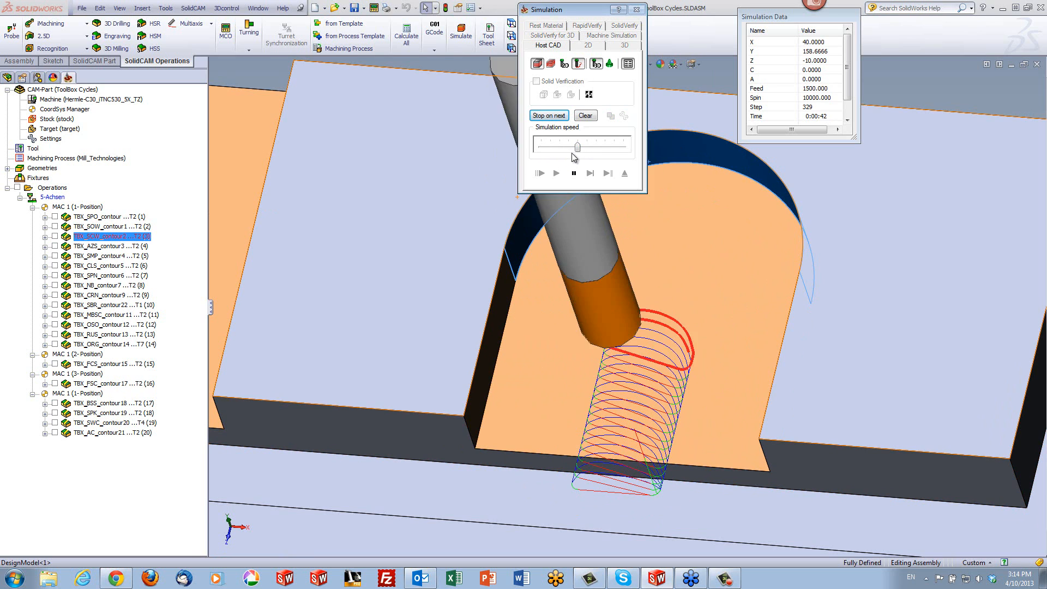
left_click_drag(576, 147, 586, 148)
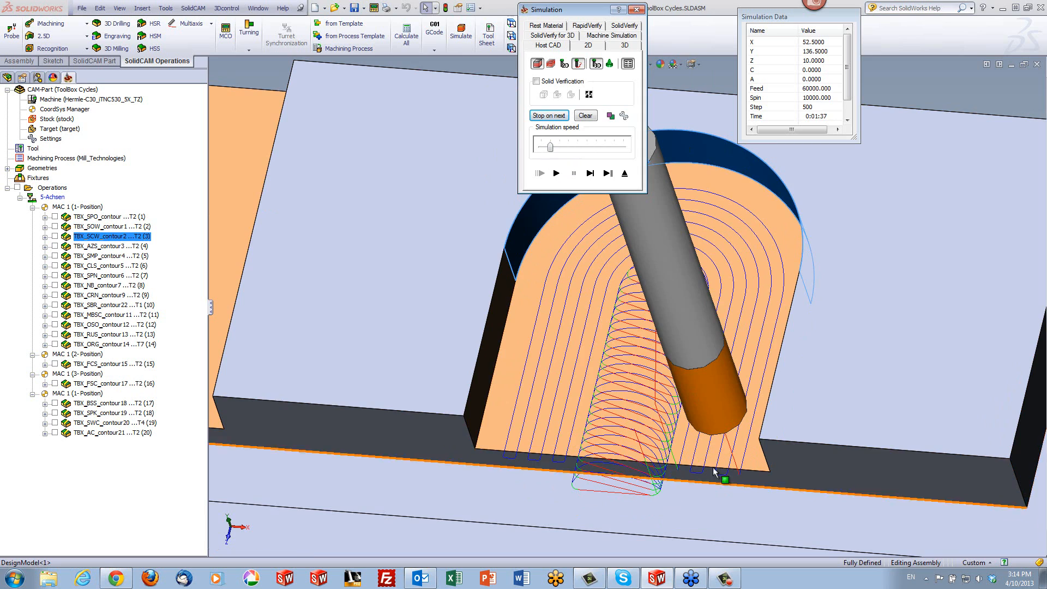
middle_click_drag(711, 466, 750, 469)
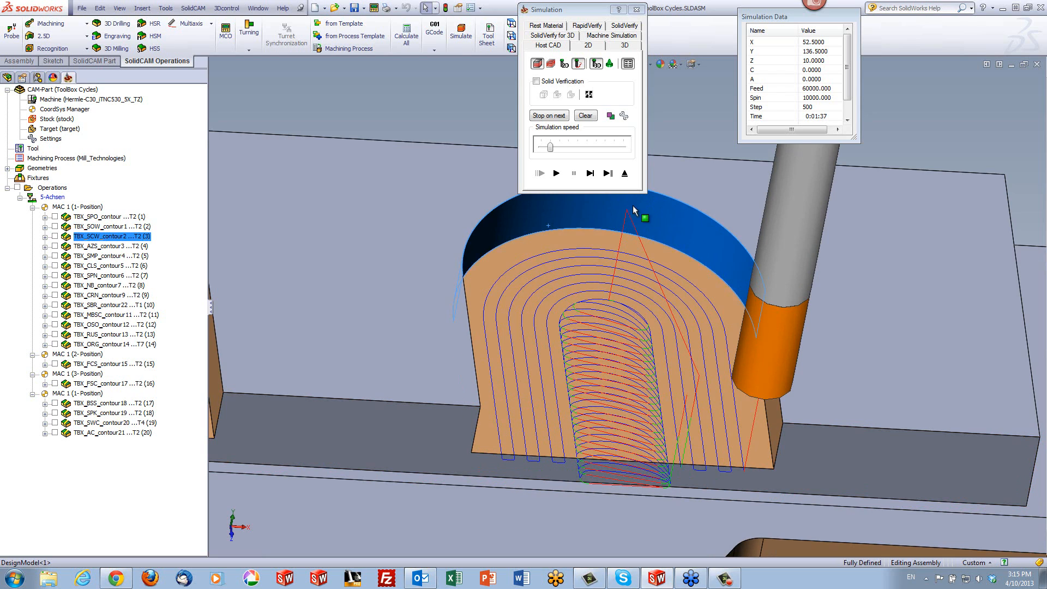
left_click(625, 173)
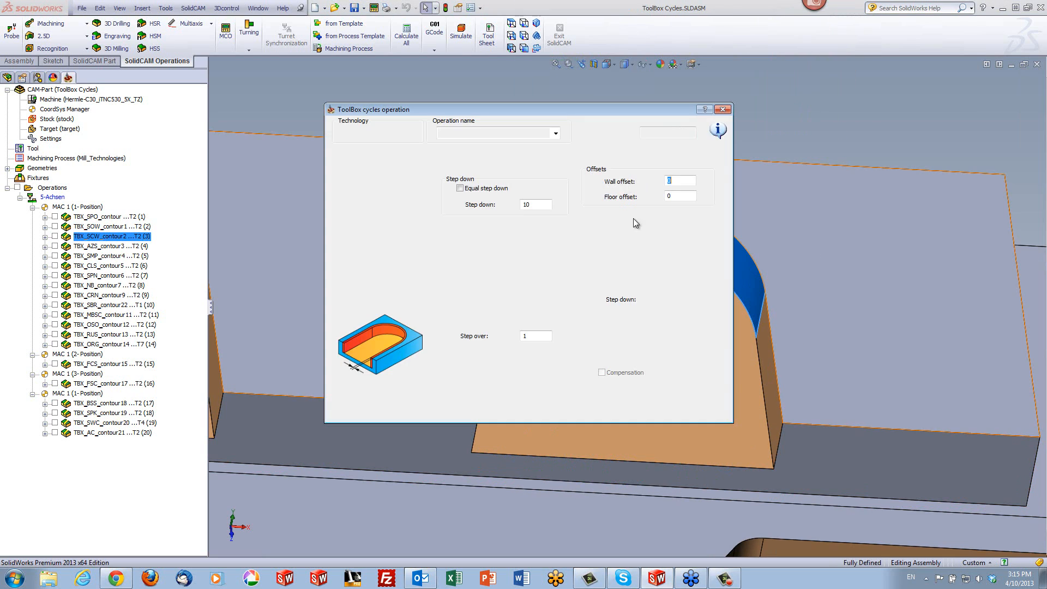
left_click(720, 413)
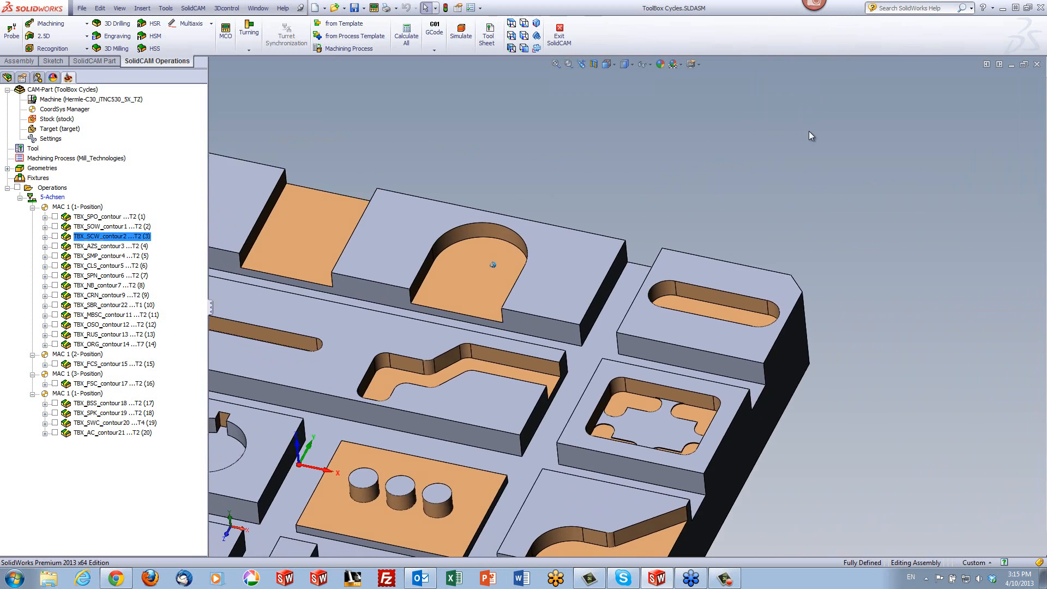
Step: Locate the closed obround slot, open TBX_AZS_contour3 for editing, and choose Additional Zigzag Slot from the available ToolBox cycles
left_click(664, 338)
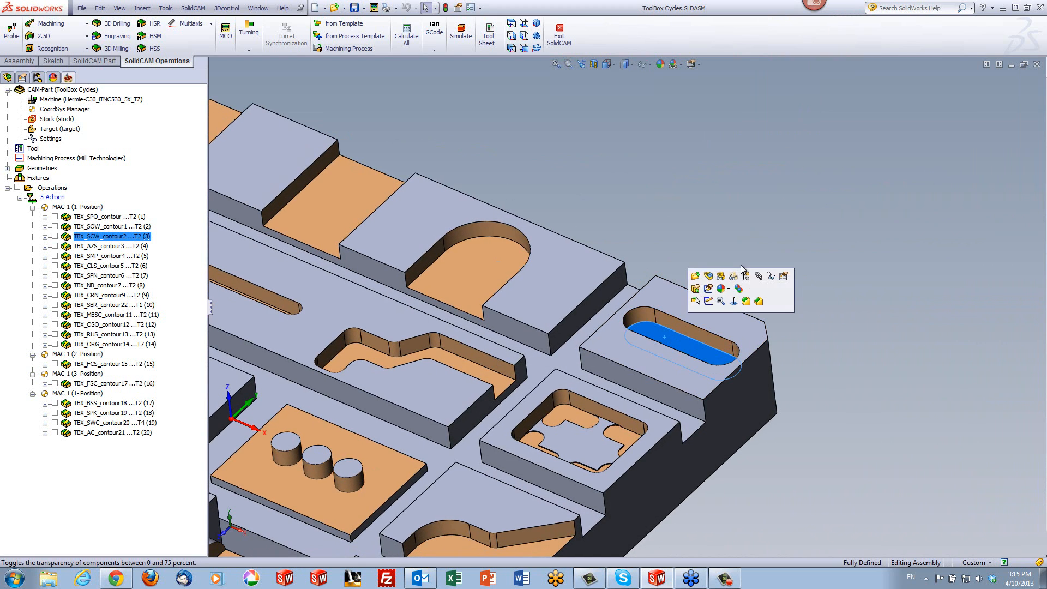
left_click(745, 240)
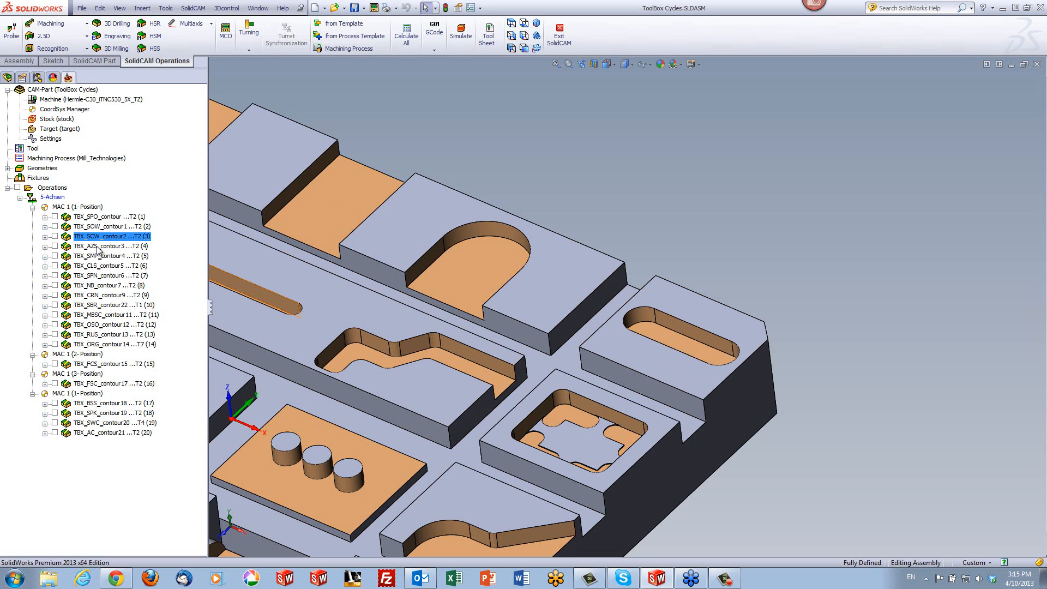
left_click(101, 248)
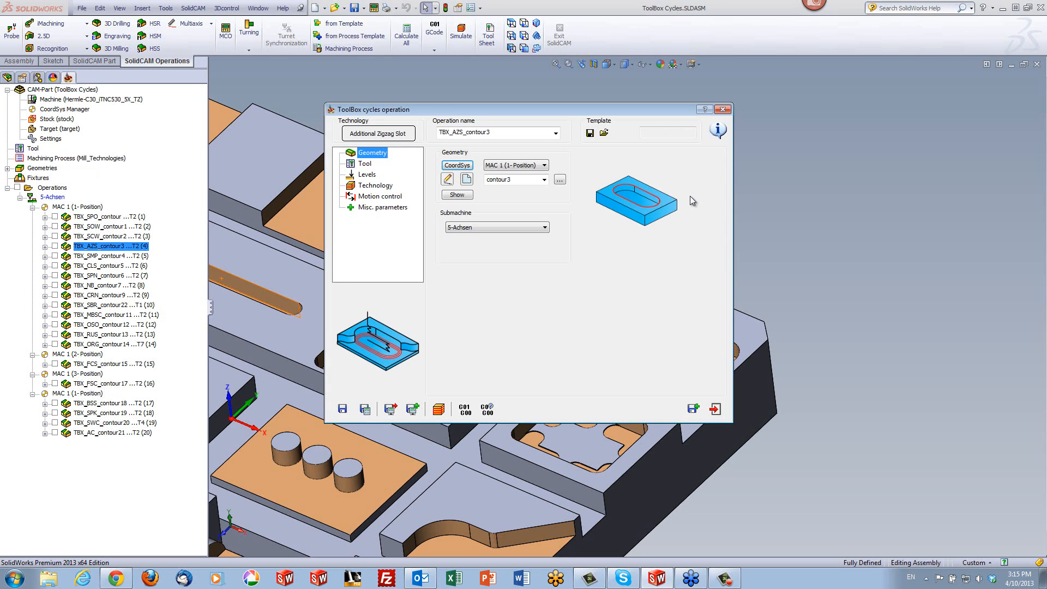
left_click(376, 136)
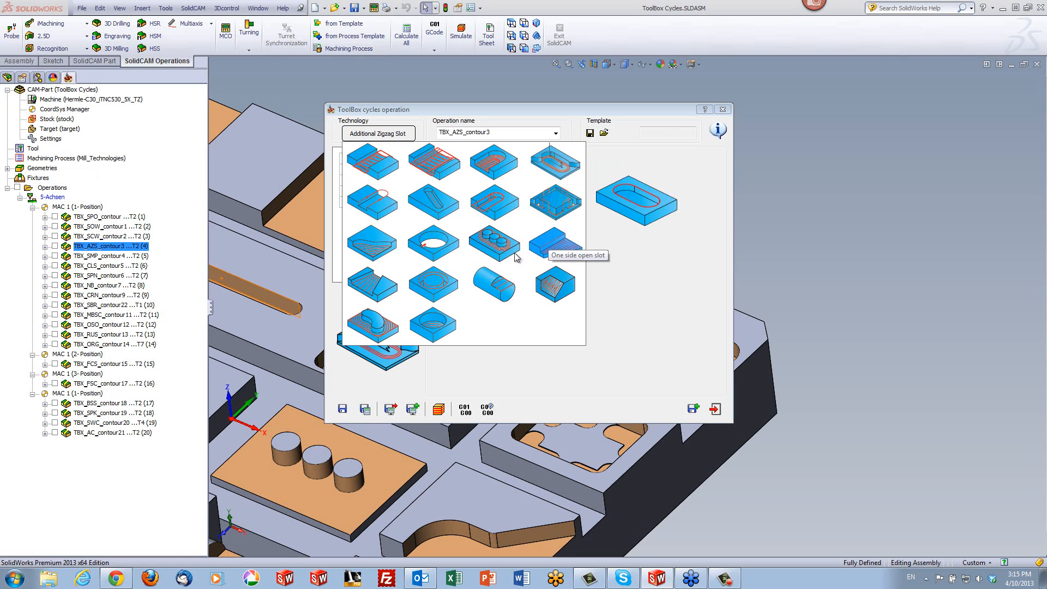
left_click(551, 169)
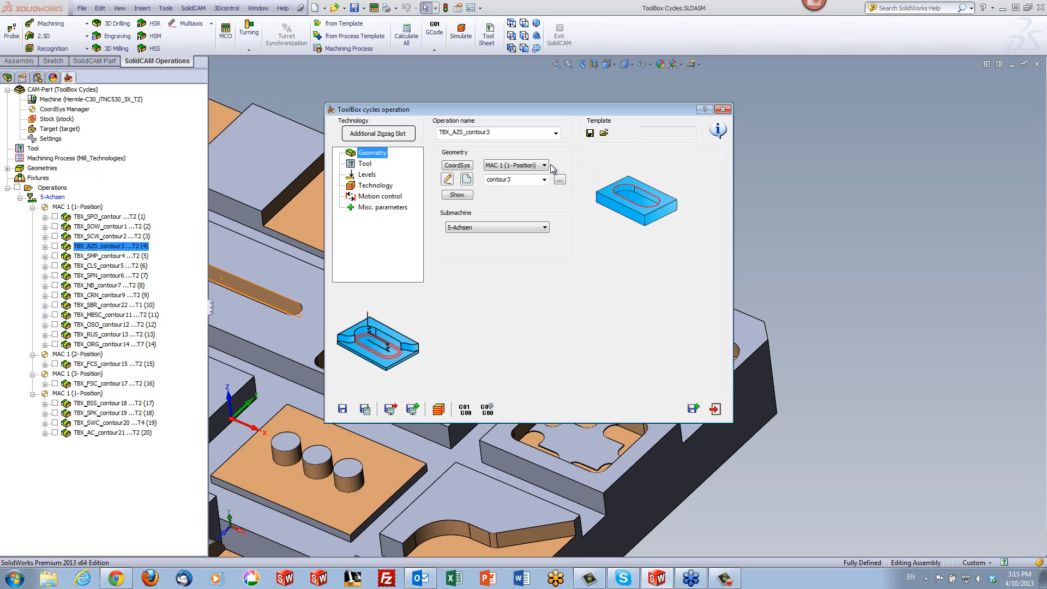
Step: Review the zigzag slot operation's tool, levels and technology parameters, including step down, ramping width, max ramping angle and parallel-cut step over
left_click(365, 164)
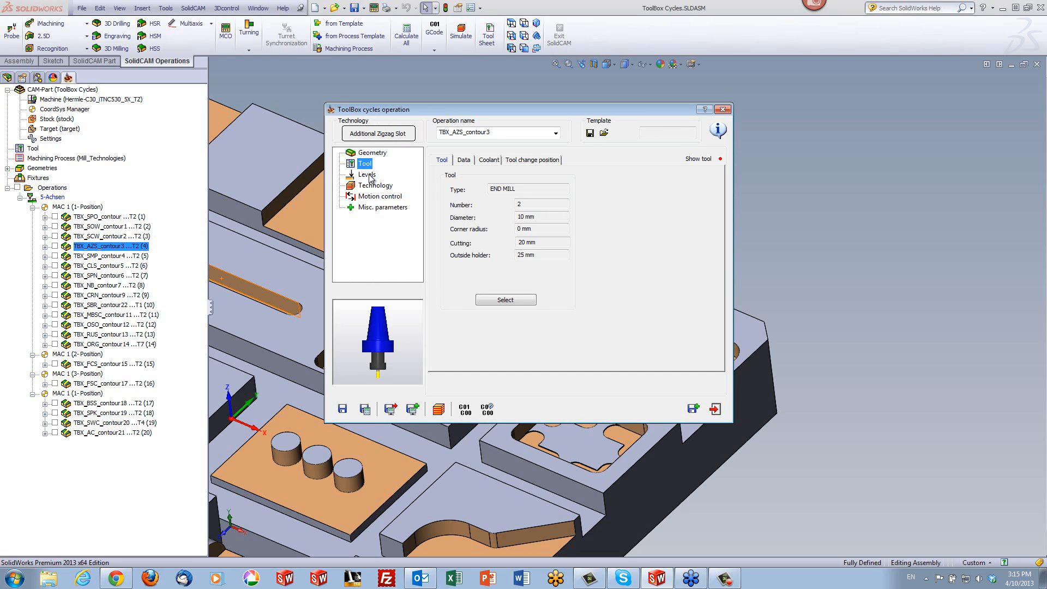
left_click(368, 175)
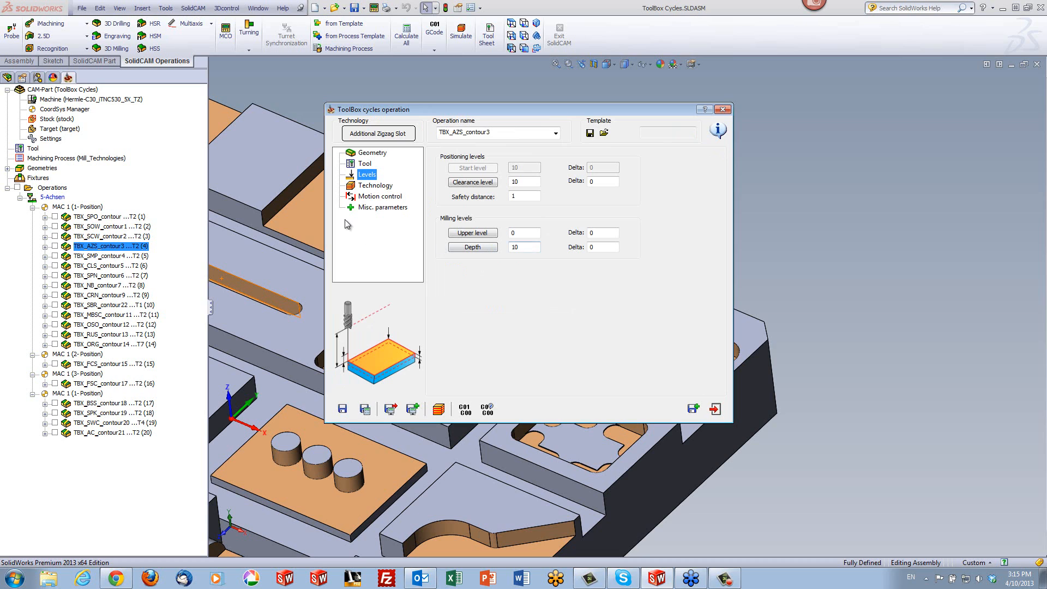
left_click(378, 186)
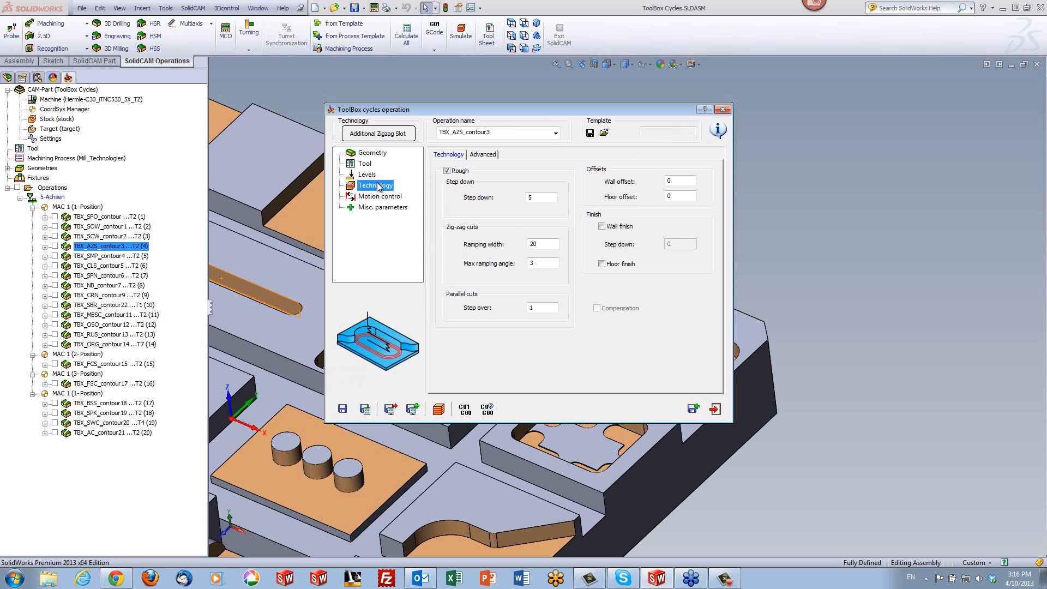
left_click(545, 198)
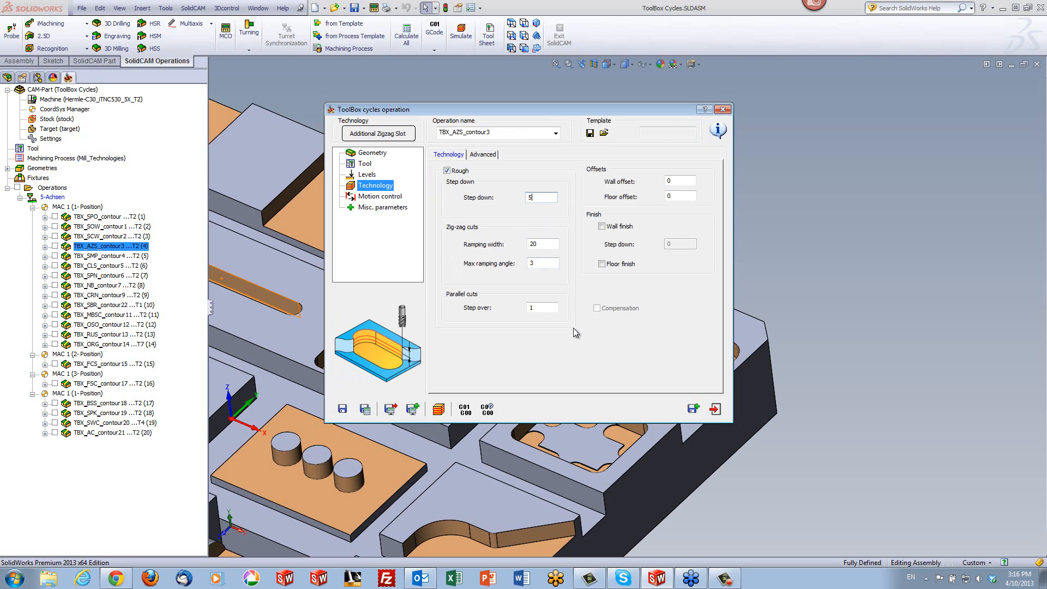
left_click(543, 244)
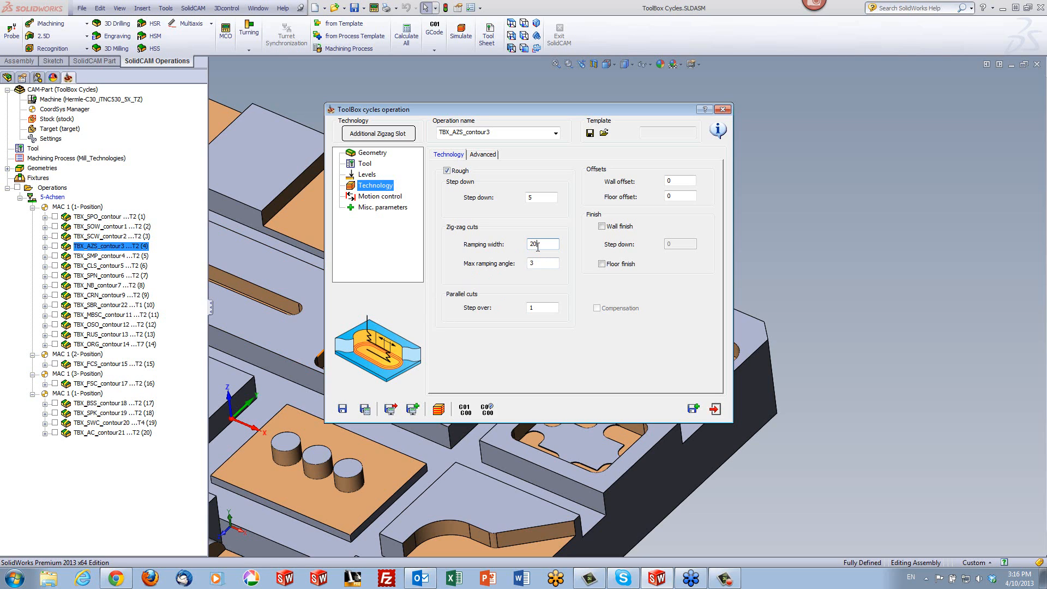
left_click(547, 267)
left_click(541, 307)
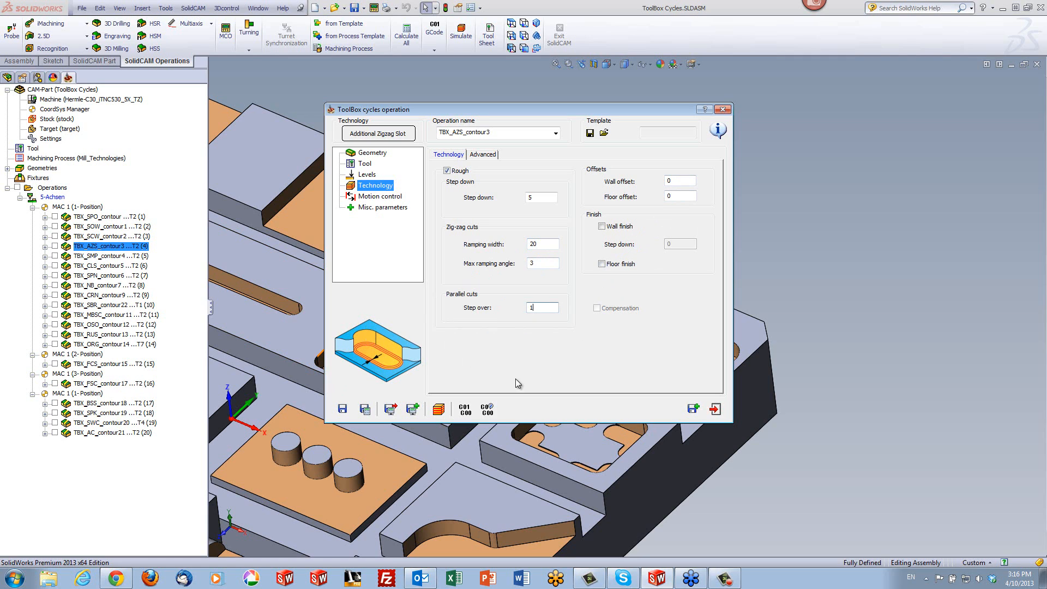
Step: Start the zigzag slot simulation and advance move by move through the first ramping entry at one end of the slot
left_click(440, 409)
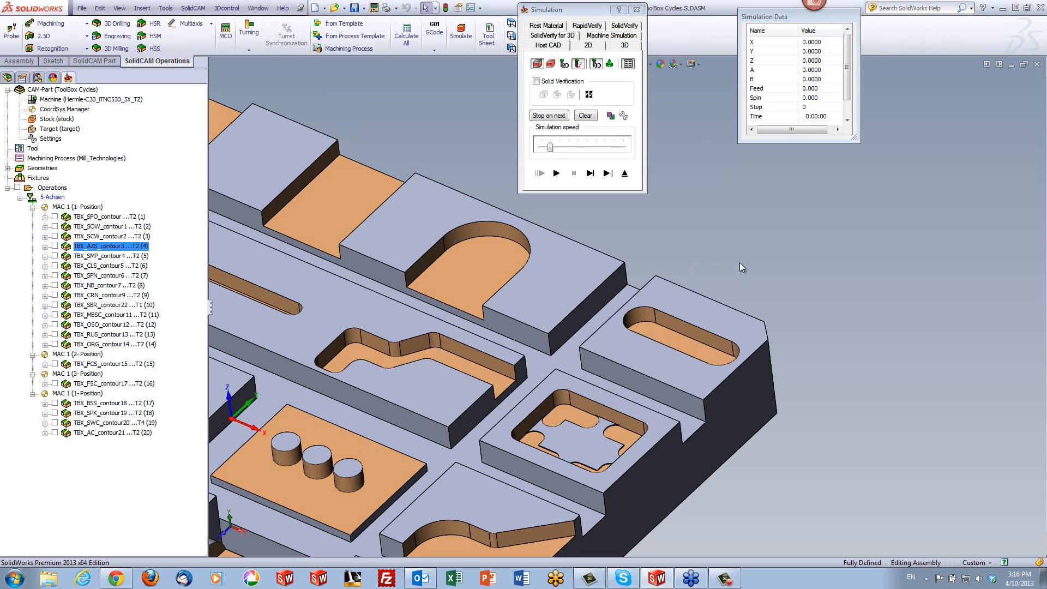
scroll(682, 338, "down", 5)
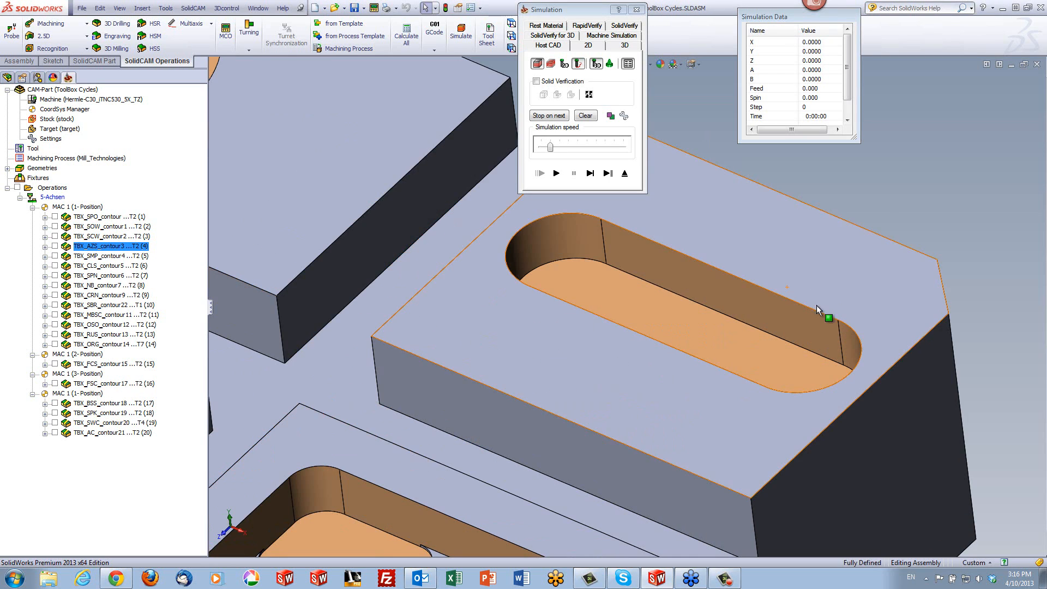
left_click(591, 174)
left_click(591, 174)
left_click(591, 174)
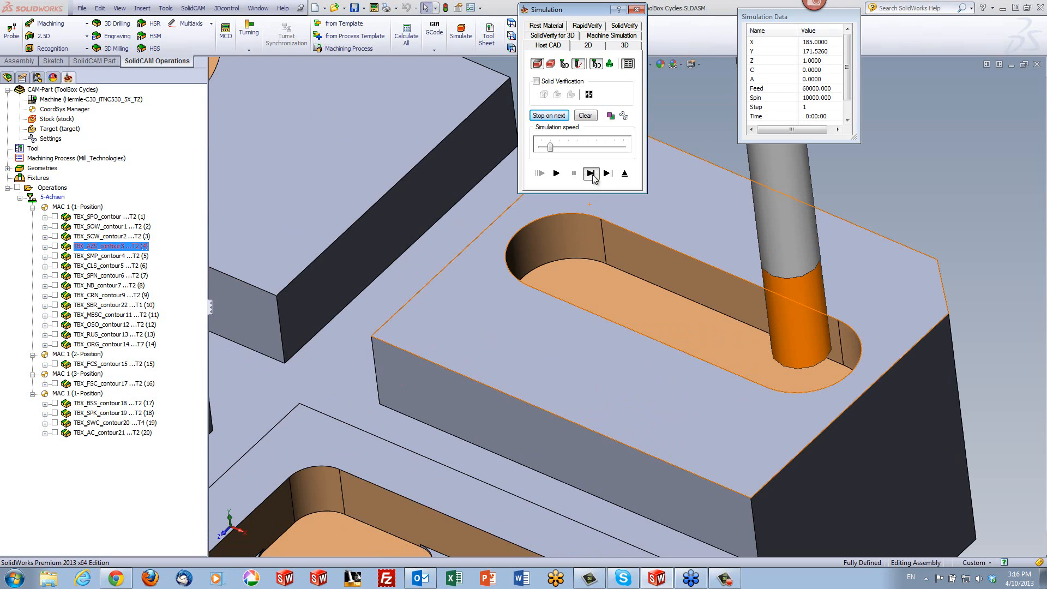
left_click(591, 174)
left_click(590, 174)
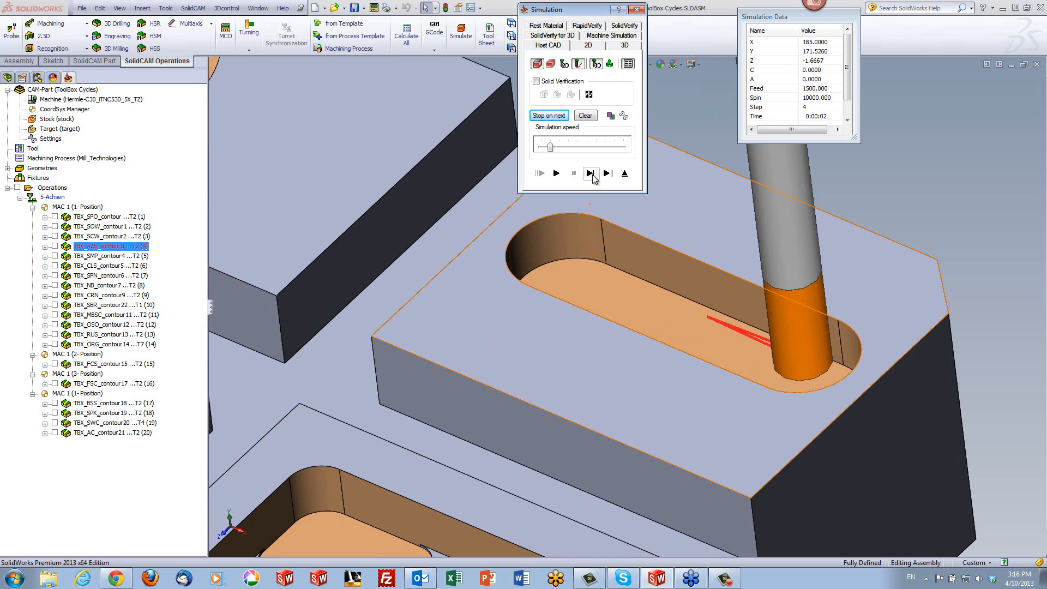
left_click(591, 174)
left_click(591, 174)
left_click(591, 173)
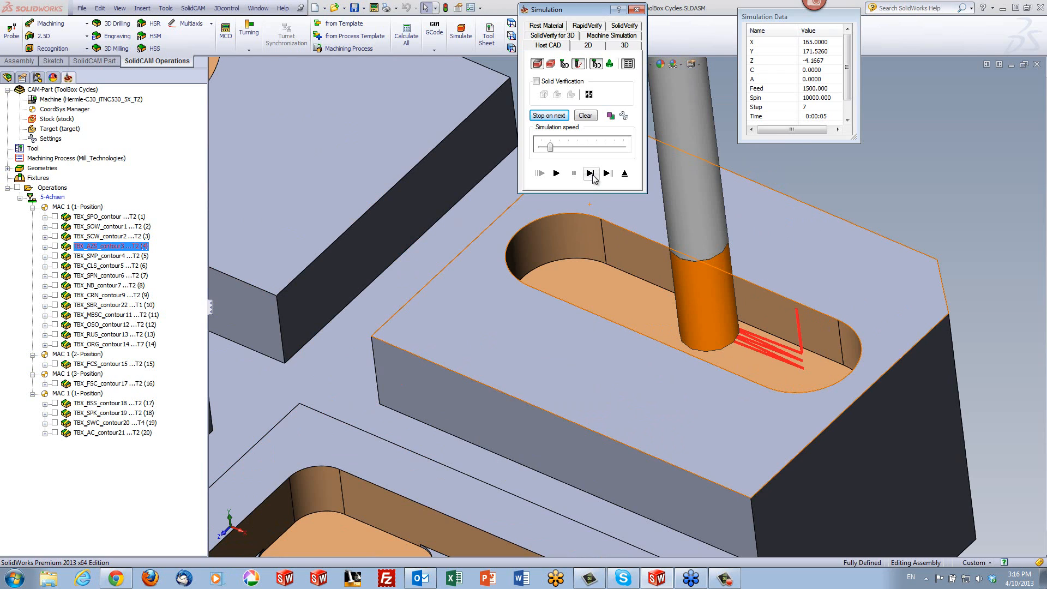
left_click(591, 174)
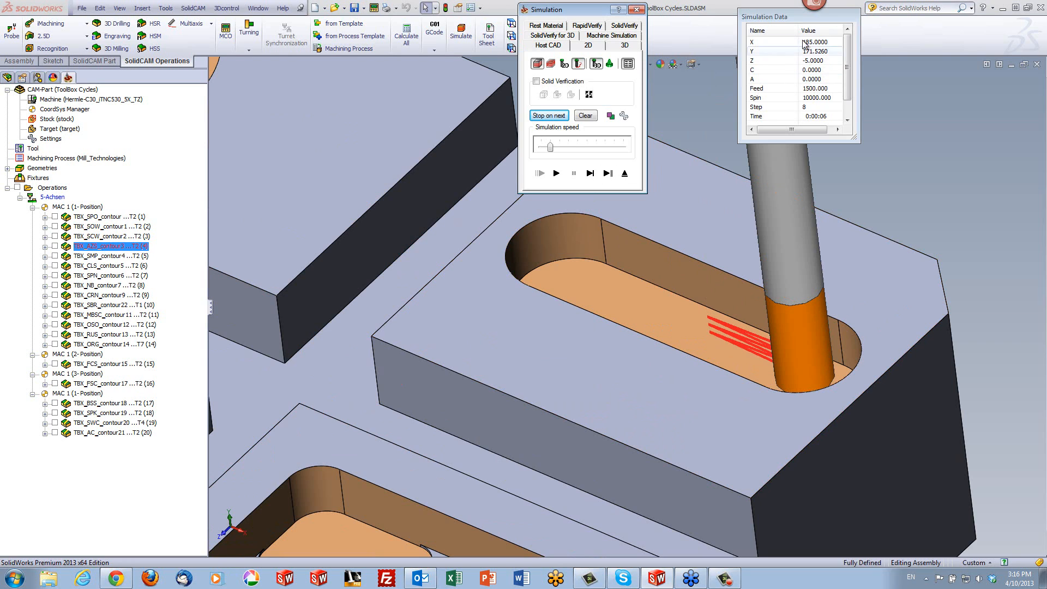
Step: Step through the full-length cut to the opposite slot end, the second zigzag ramp and the return cut
left_click(590, 174)
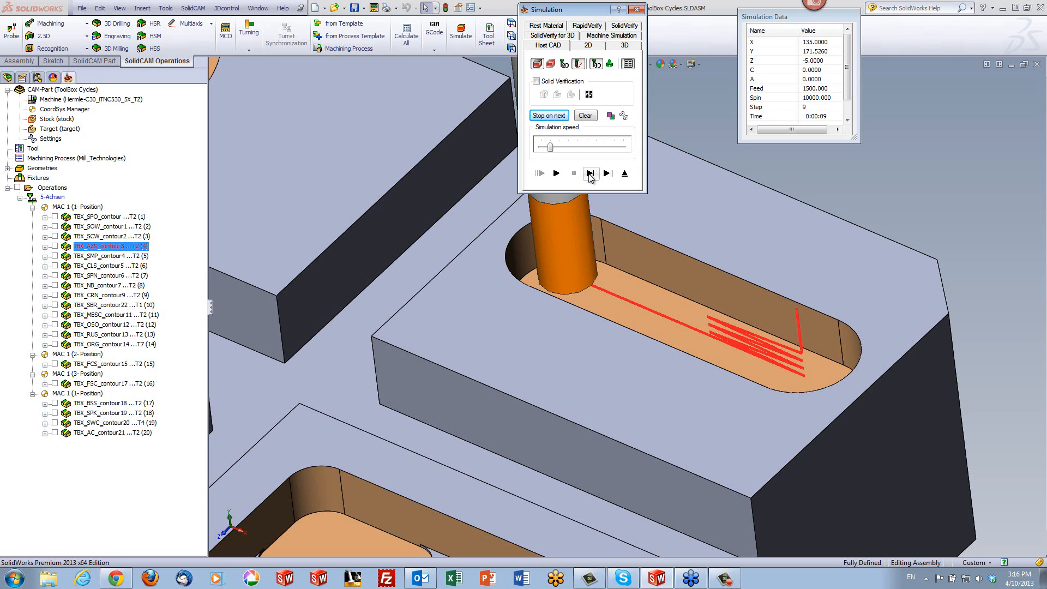
left_click(589, 173)
left_click(590, 174)
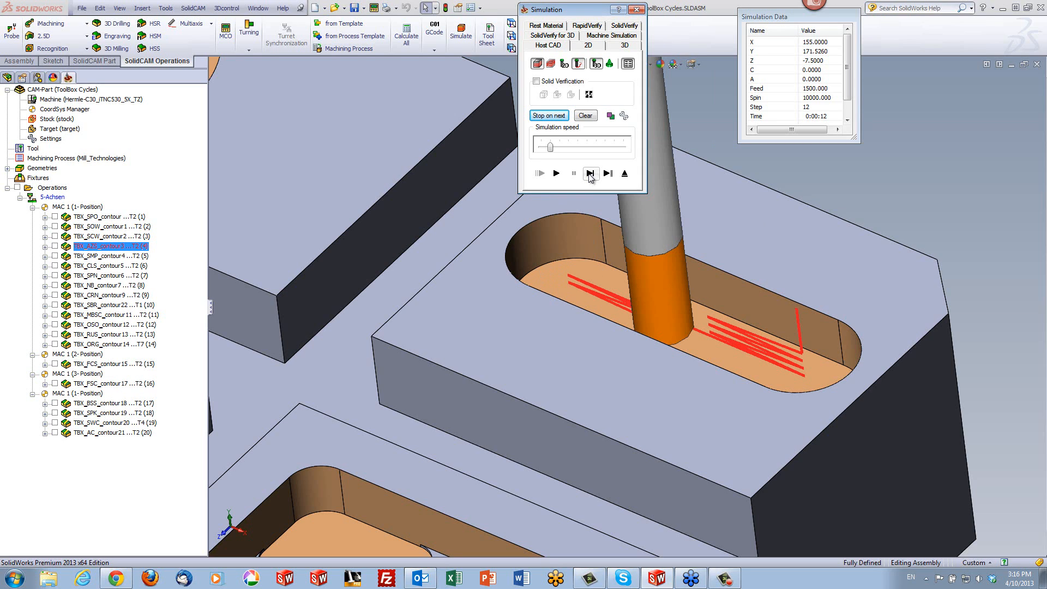
left_click(590, 174)
left_click(590, 174)
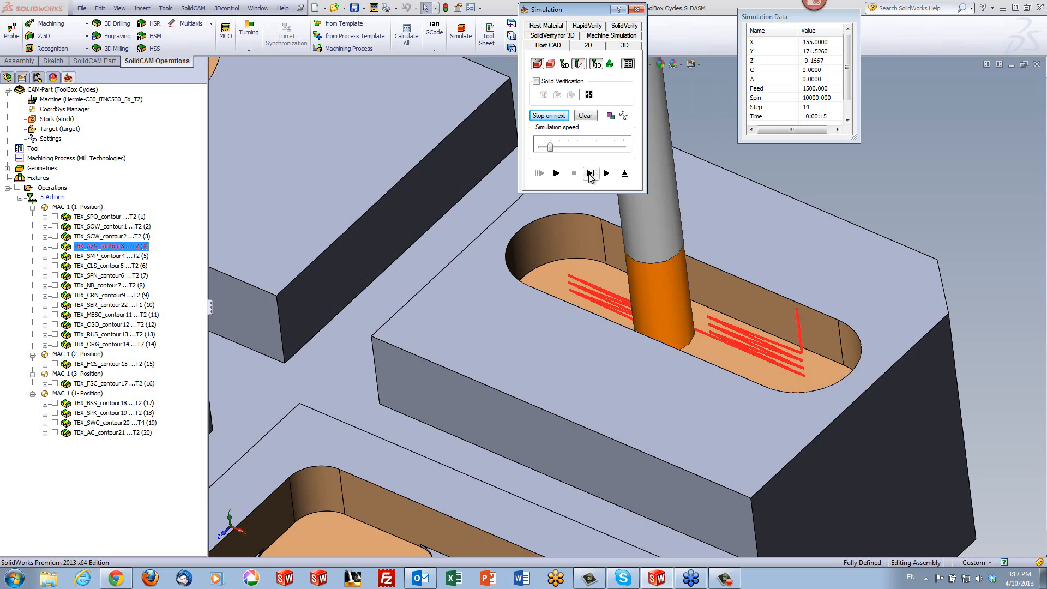
left_click(590, 174)
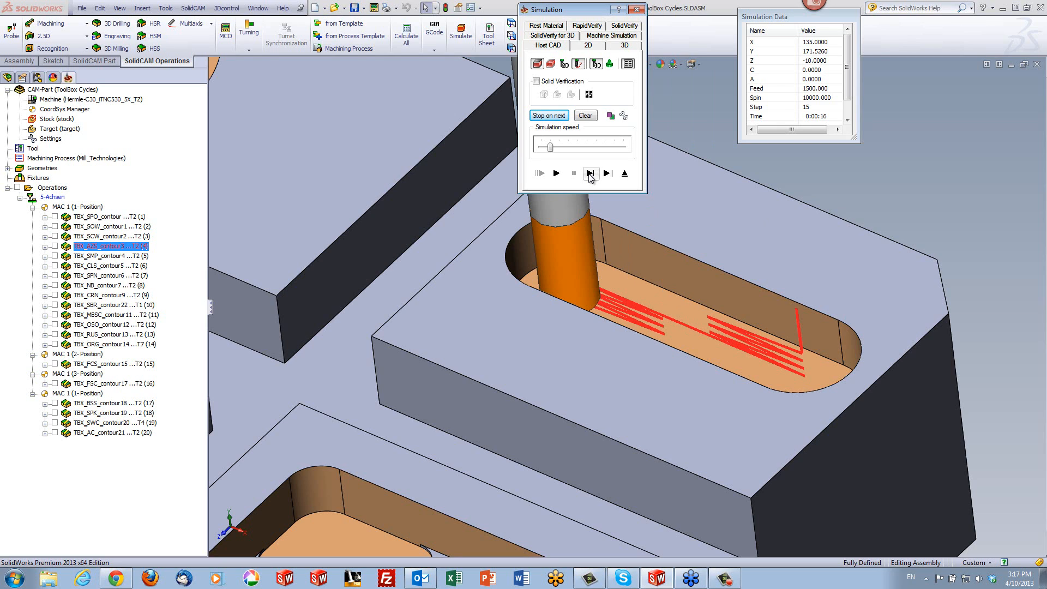
left_click(590, 174)
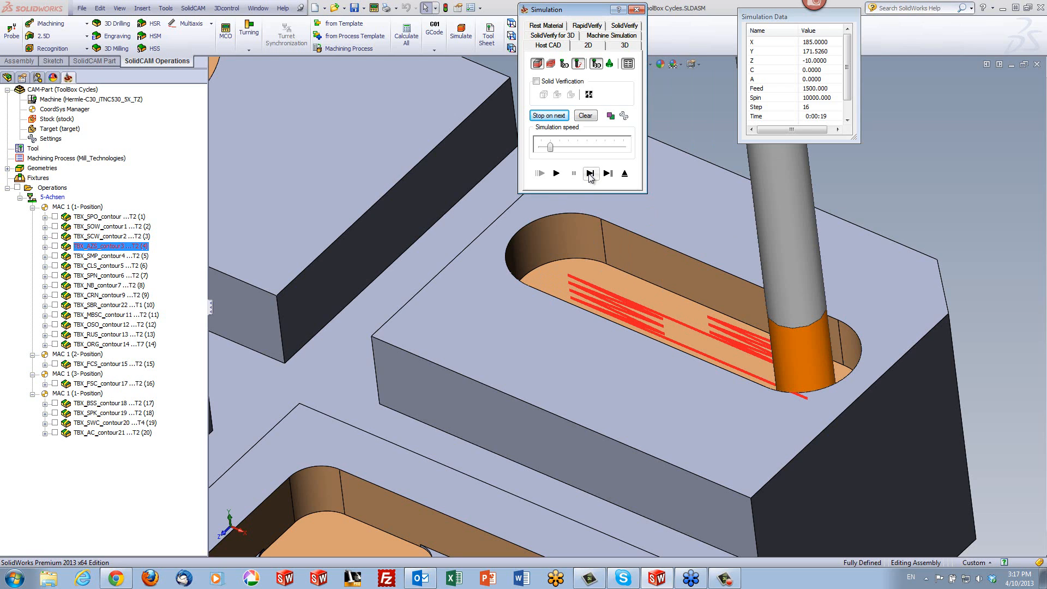
Step: Step through the first parallel cuts that widen the slot around the zigzag ramps
left_click(590, 174)
left_click(590, 174)
left_click(590, 174)
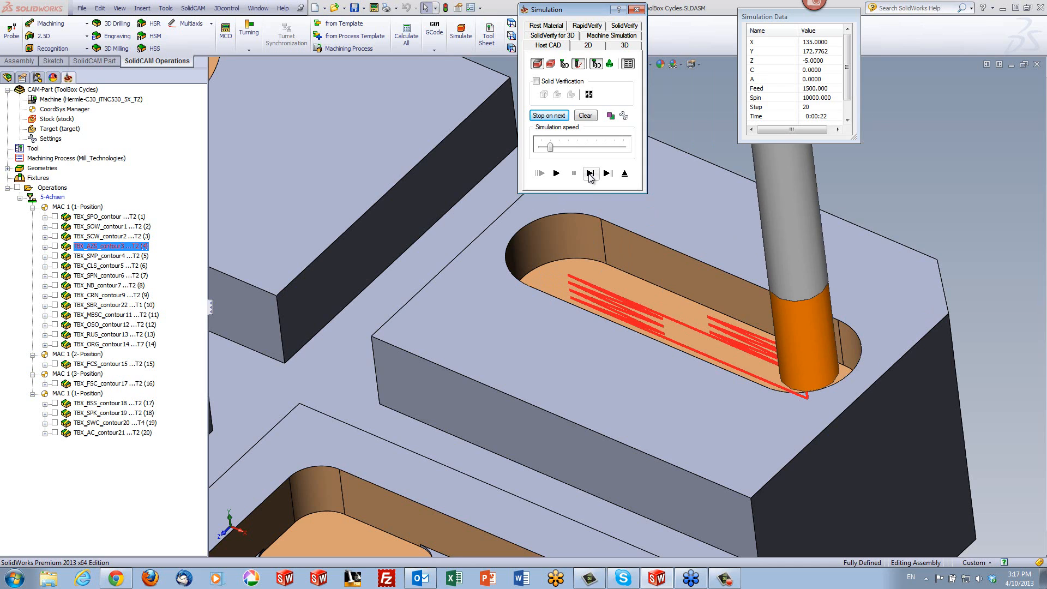
left_click(589, 174)
left_click(590, 173)
left_click(589, 174)
left_click(590, 174)
left_click(590, 173)
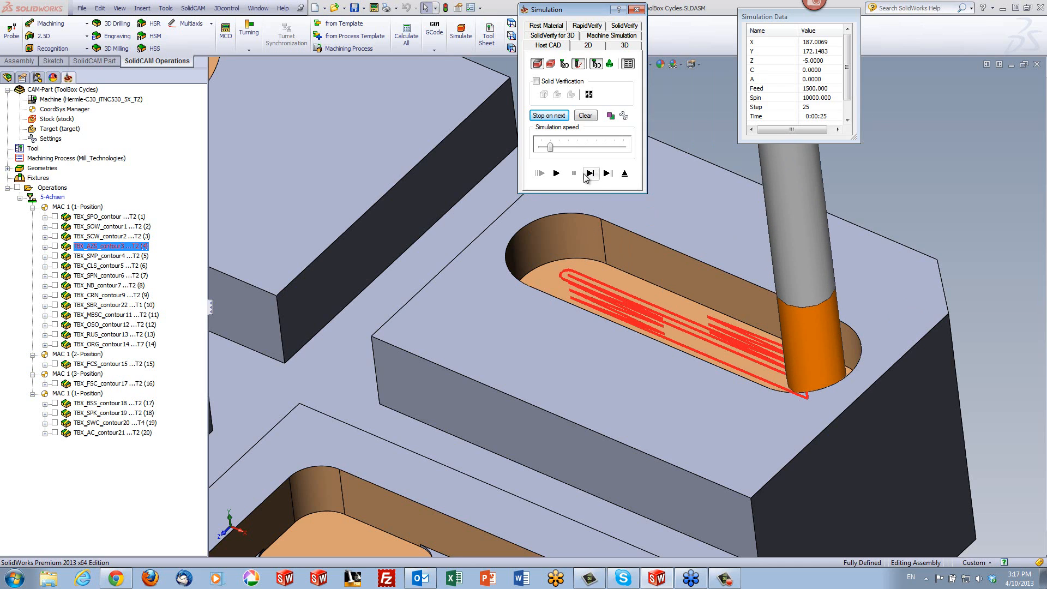
Step: Play the rest of the zigzag slot simulation and examine the toolpath from above, moving the simulation windows clear of the part
left_click(556, 174)
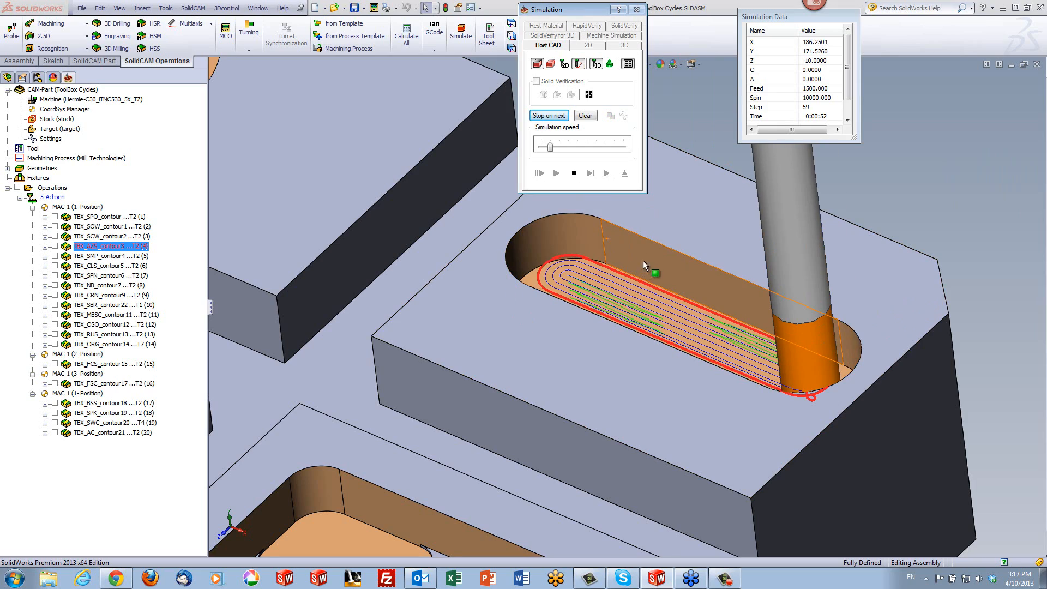
middle_click_drag(643, 260, 659, 376)
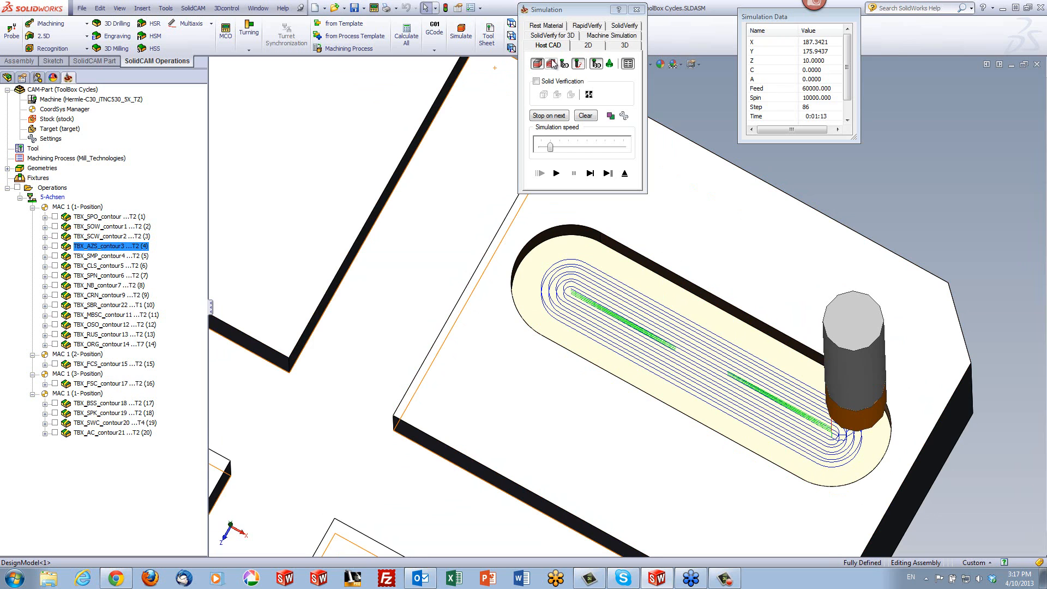
left_click_drag(585, 15, 324, 42)
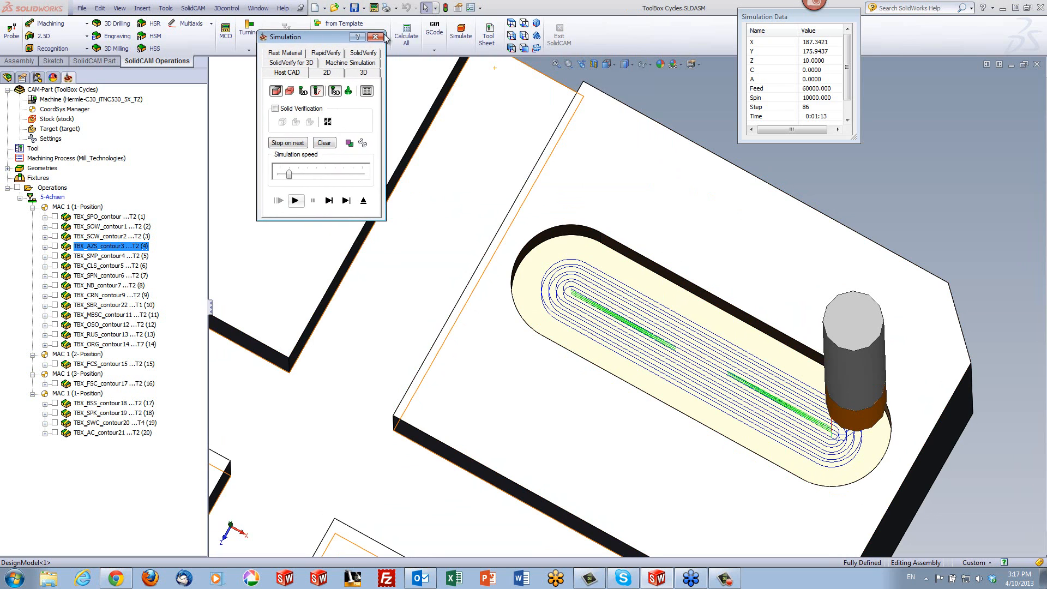
left_click(512, 25)
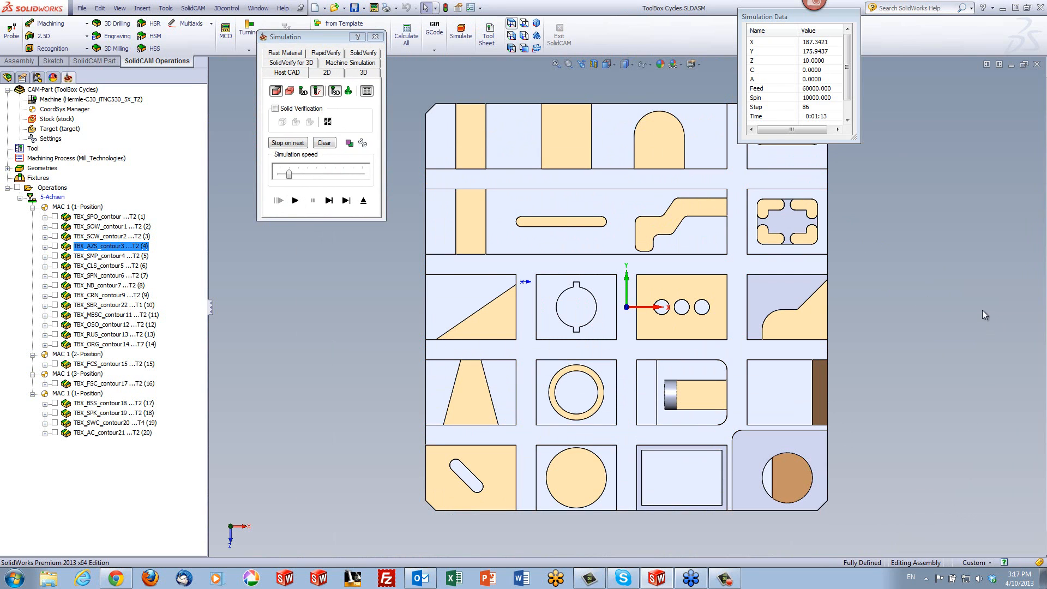
left_click_drag(820, 17, 990, 36)
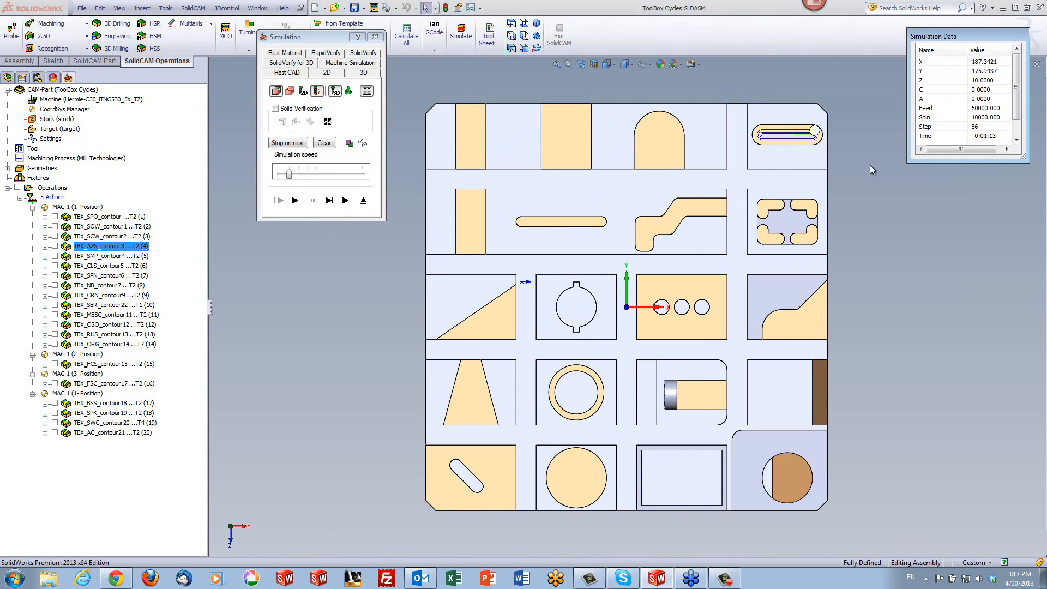
scroll(801, 117, "down", 3)
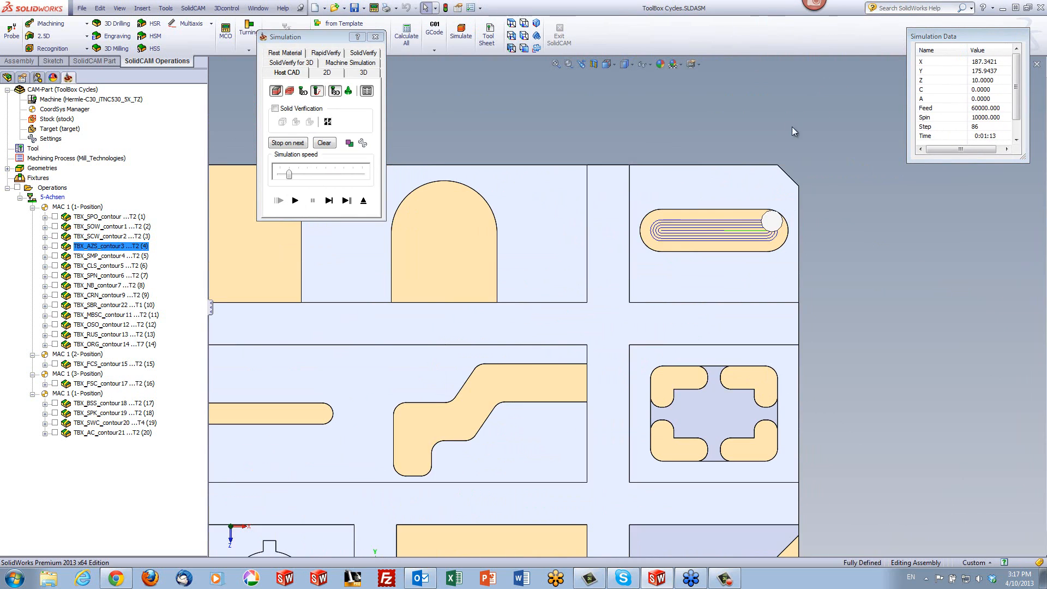
Step: Examine the zigzag slot toolpath up close, and leave the simulation and the TBX_AZS_contour3 operation
scroll(709, 262, "down", 5)
scroll(818, 294, "down", 3)
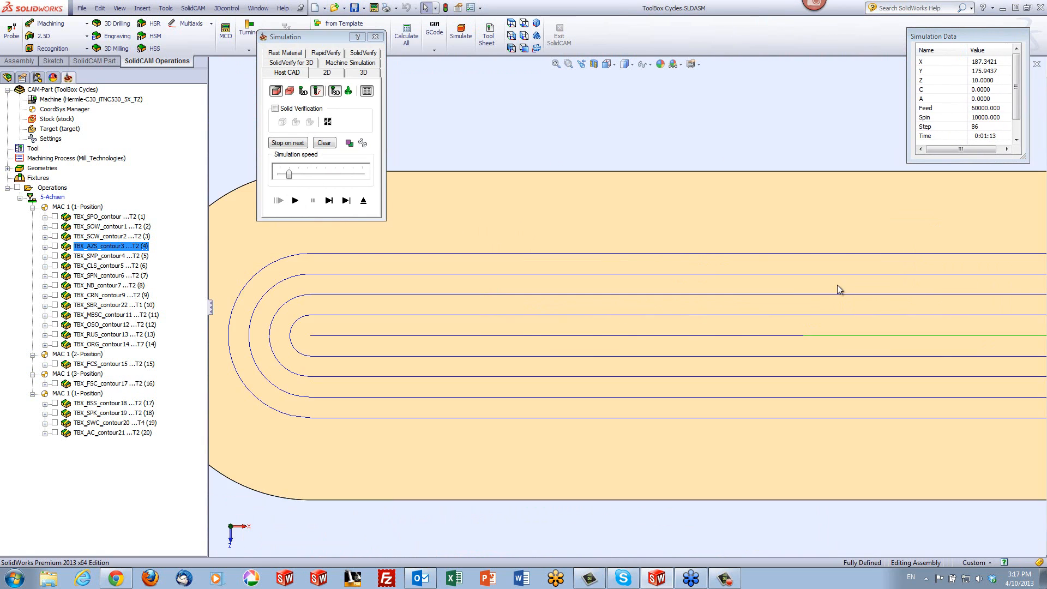
scroll(763, 335, "up", 3)
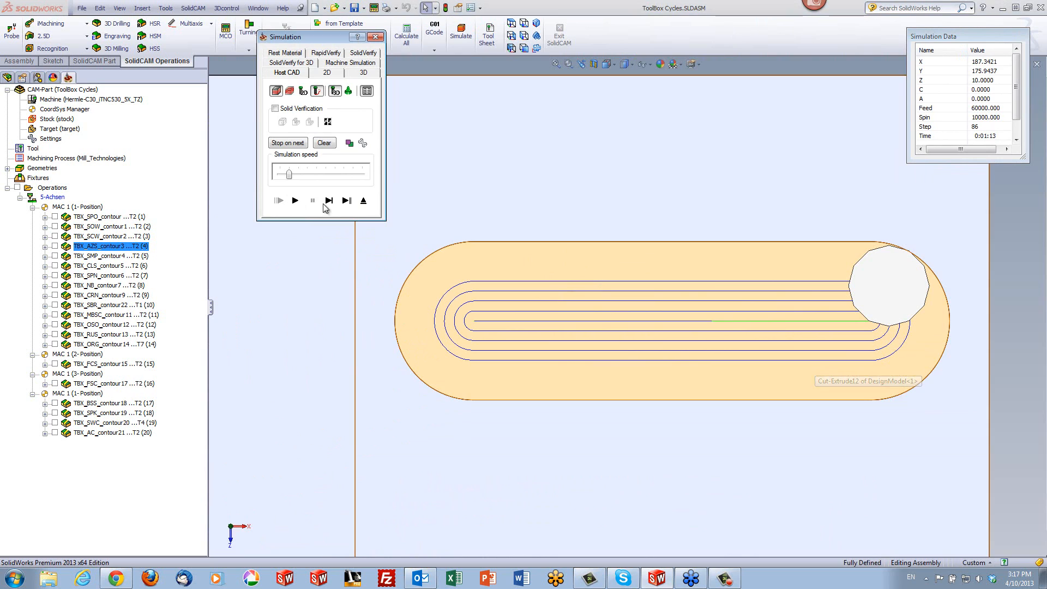
left_click(368, 202)
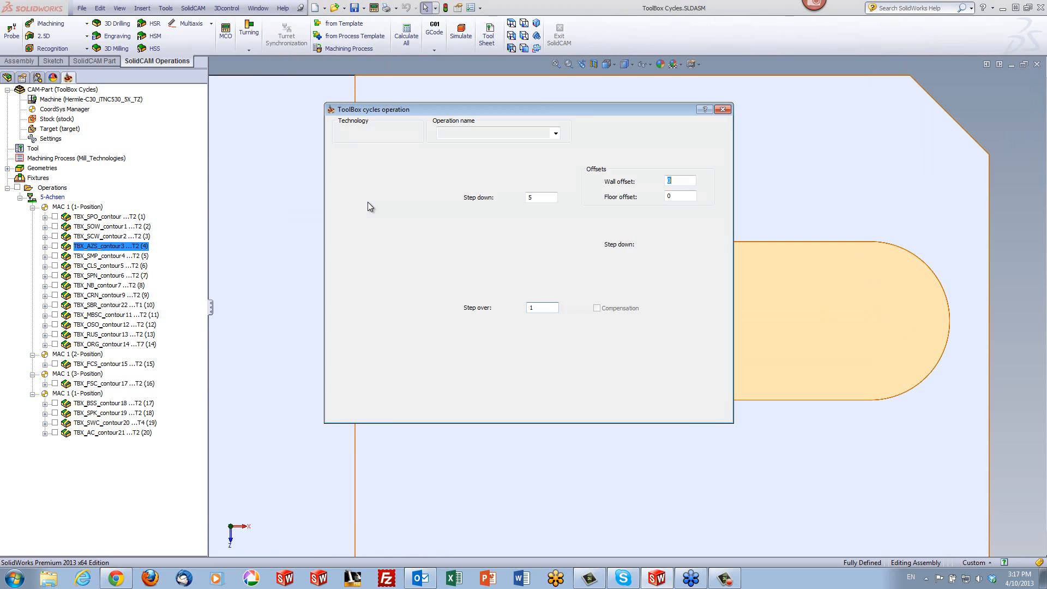
left_click(715, 410)
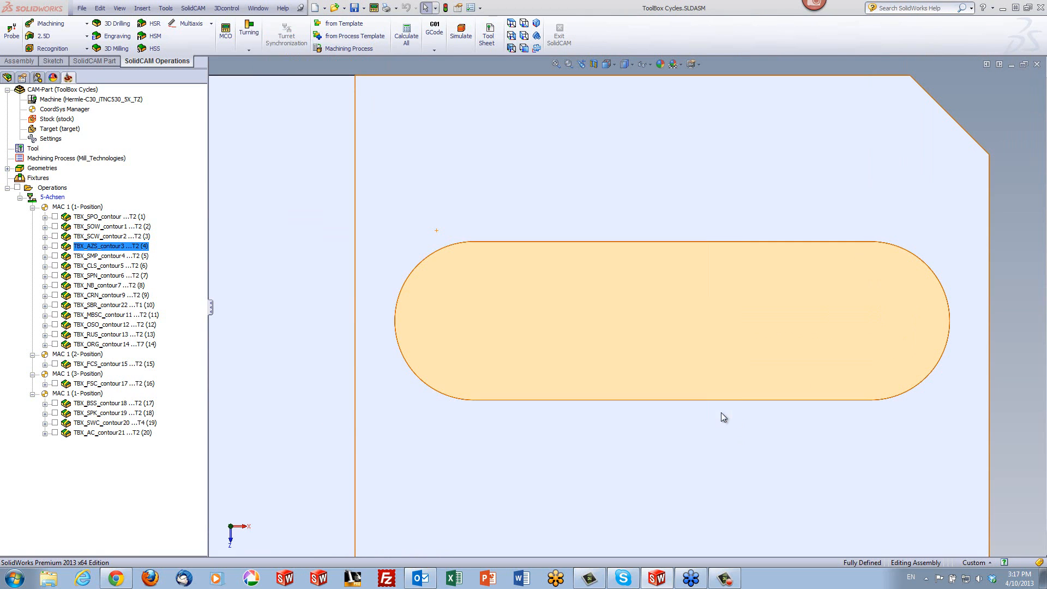
left_click(731, 428)
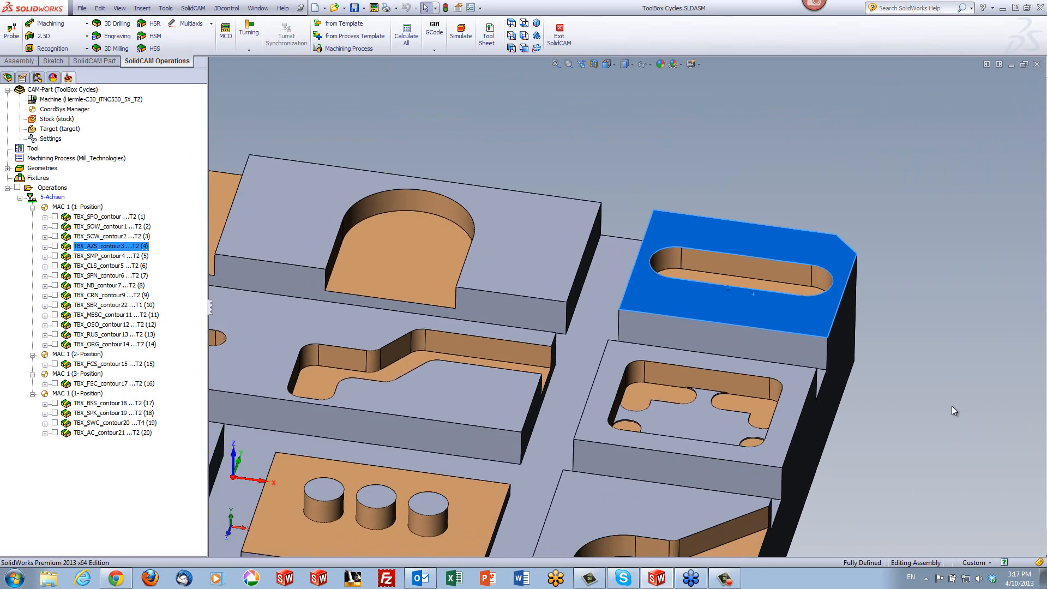
left_click(951, 408)
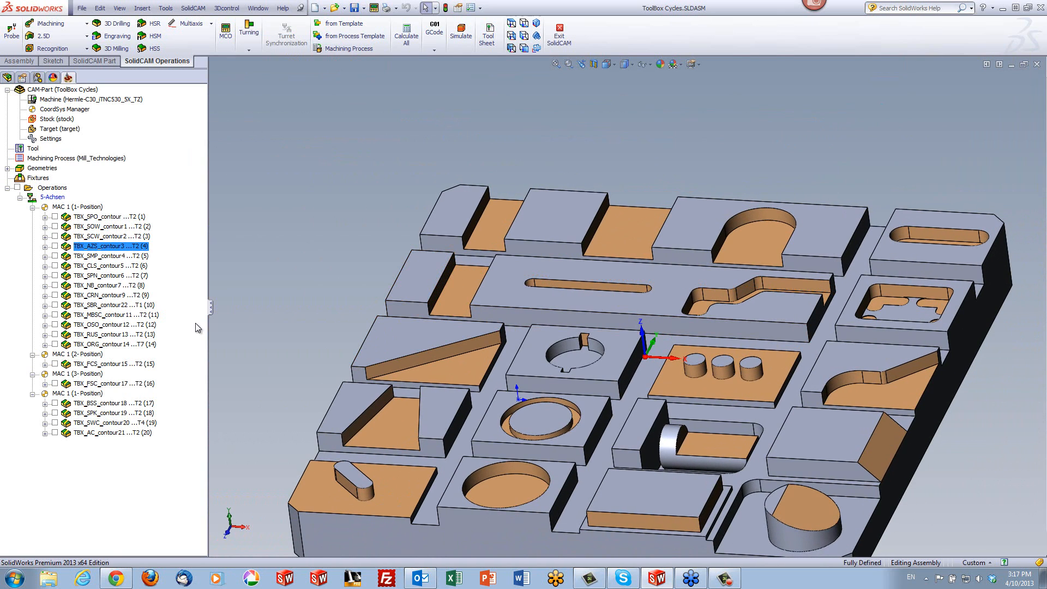
Step: Open the TBX_SMP_contour4 simple slot operation and move its dialog clear of the part
left_click(100, 256)
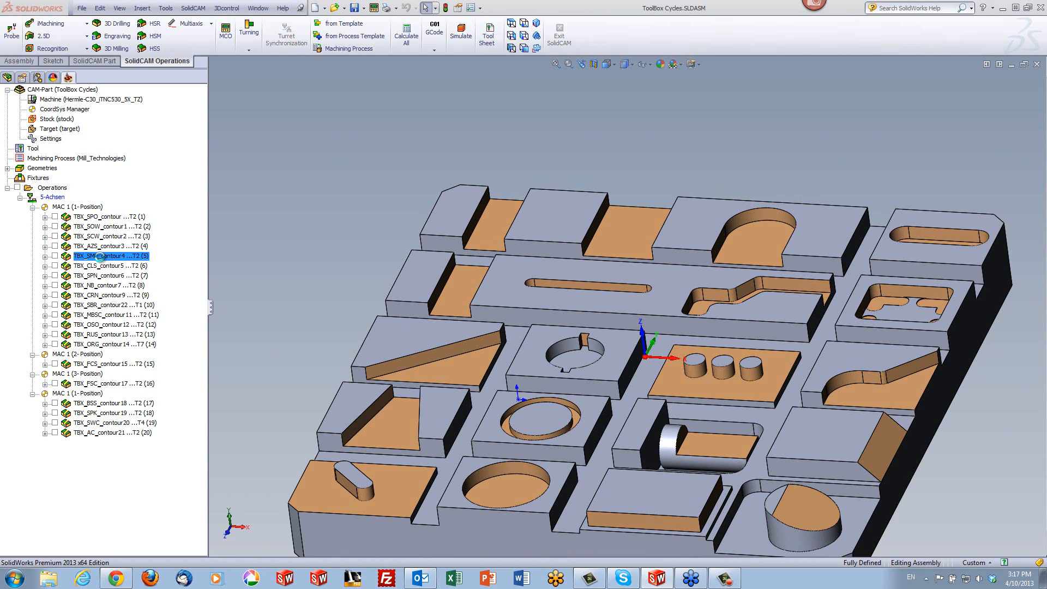
double_click(99, 255)
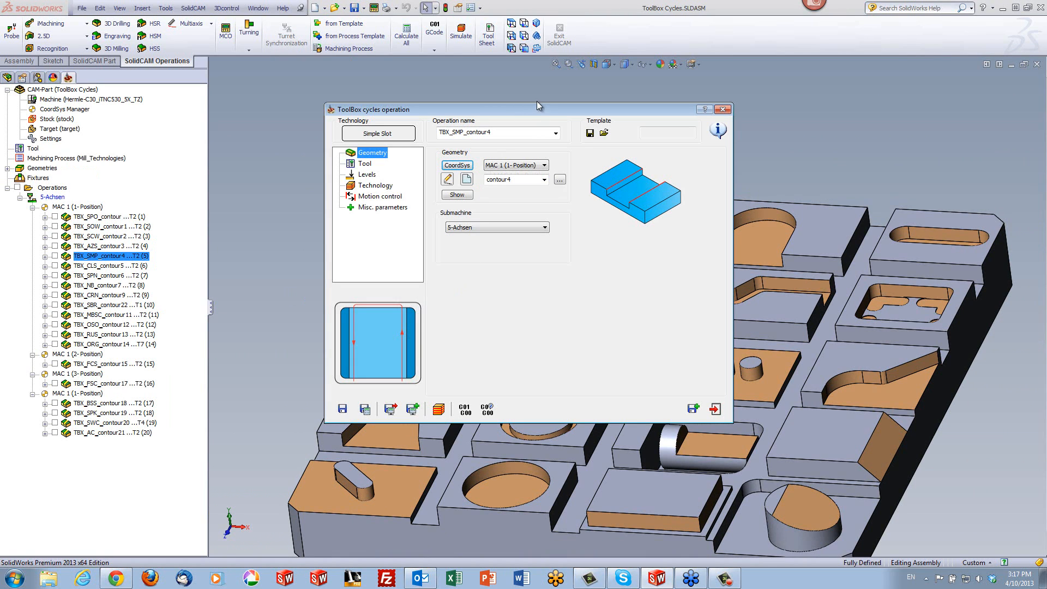
left_click_drag(536, 106, 85, 125)
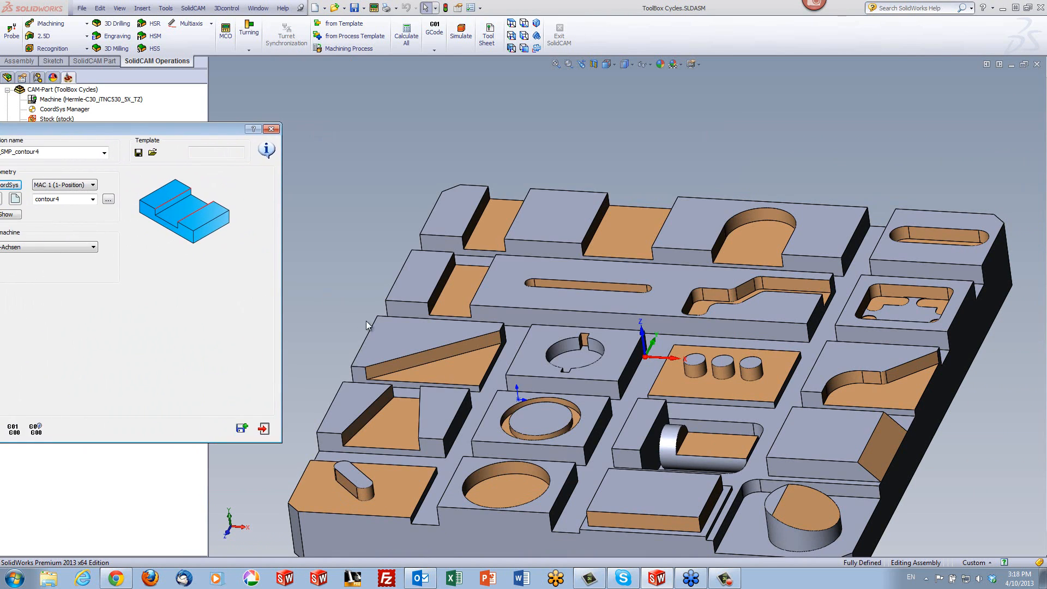
Step: Select the floor of the open slot in the part's second row and examine the slot at an angle and from above
left_click(452, 297)
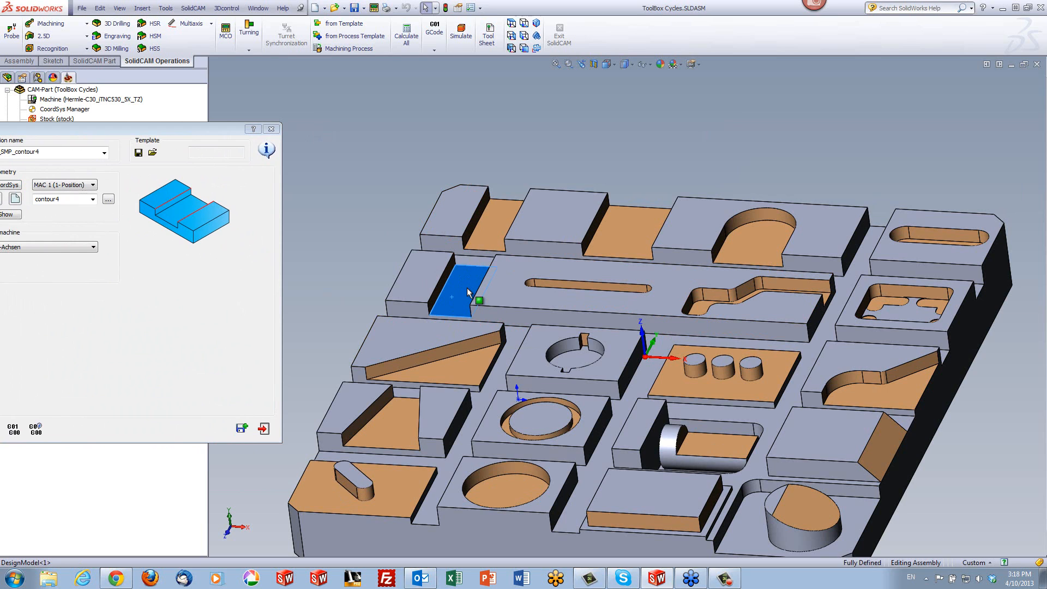
middle_click_drag(467, 292, 463, 326)
scroll(465, 251, "down", 2)
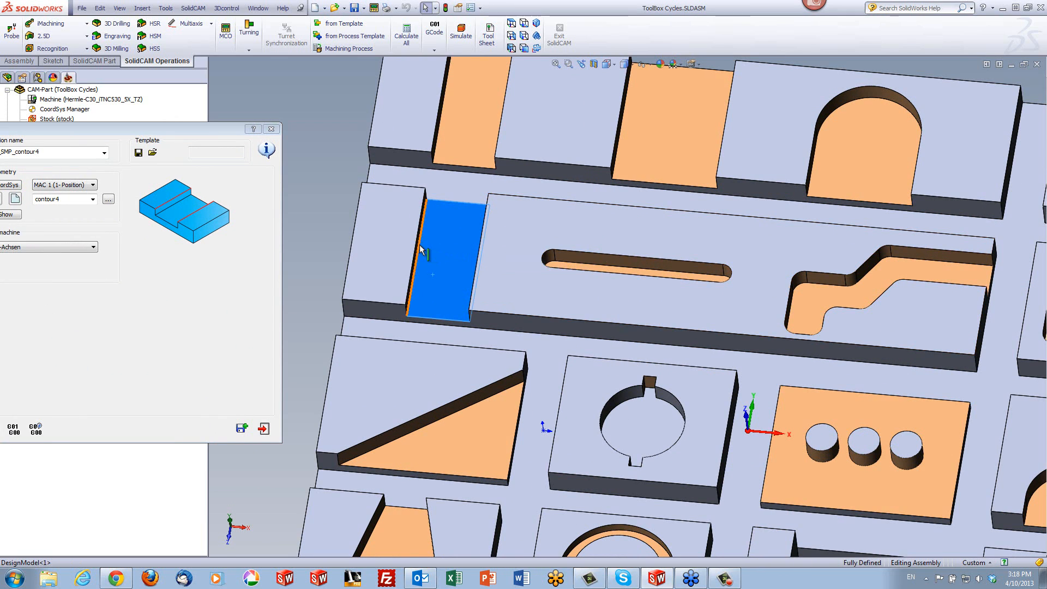
middle_click_drag(449, 273, 452, 243)
scroll(452, 250, "down", 2)
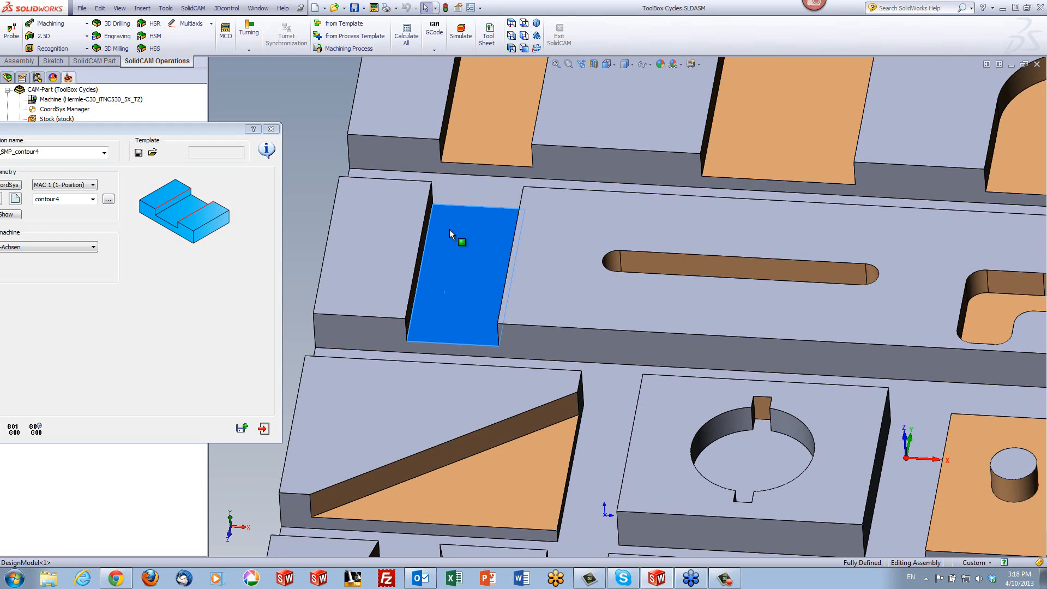
left_click(515, 23)
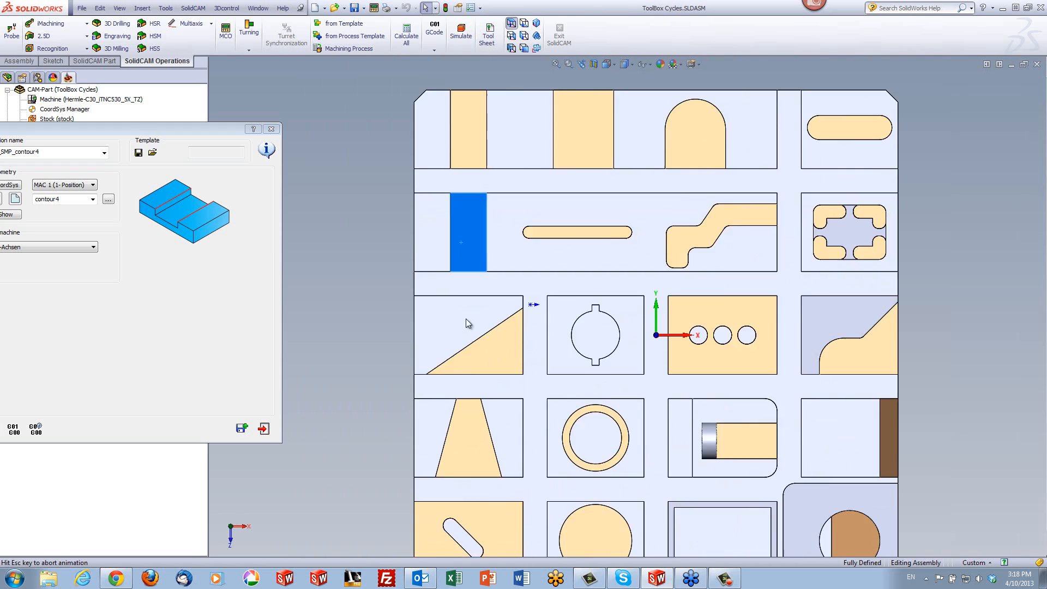
scroll(478, 205, "down", 5)
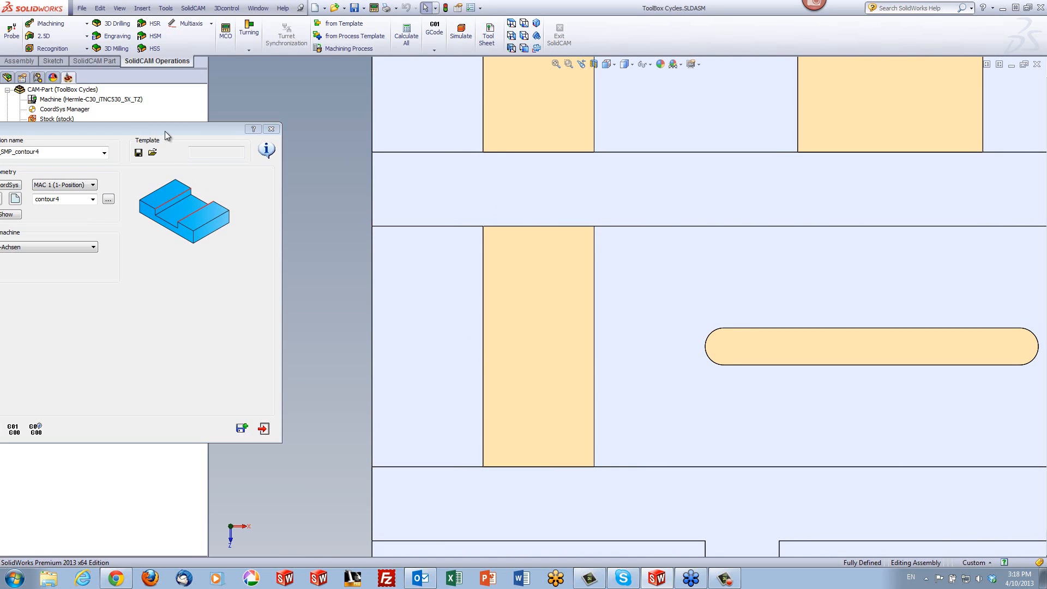
Step: Bring the operation dialog back, keep Simple Slot as the technology and display the contour4 geometry on the part
left_click_drag(184, 130, 691, 120)
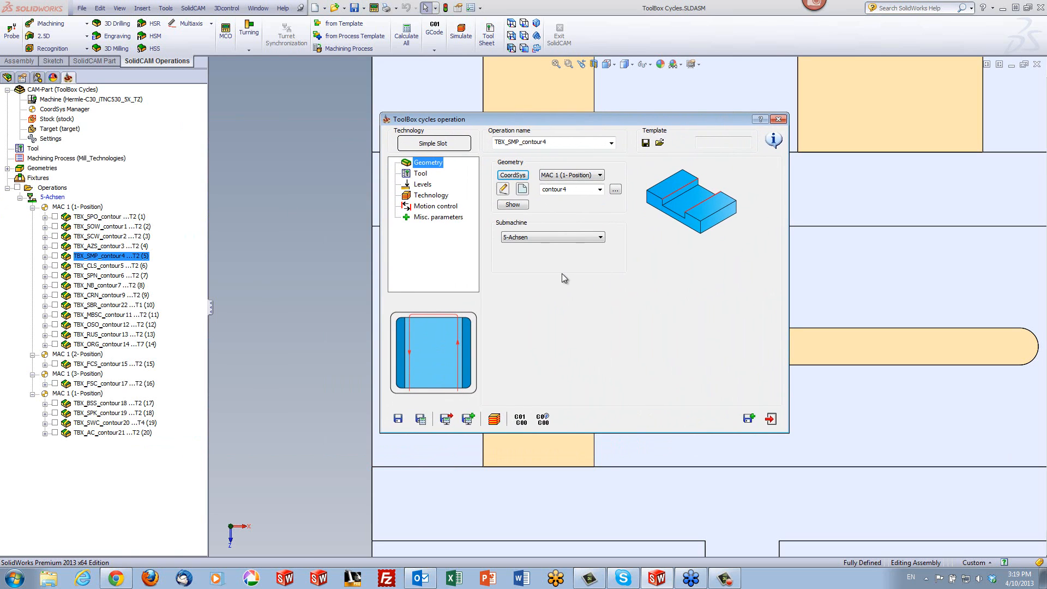
left_click(453, 144)
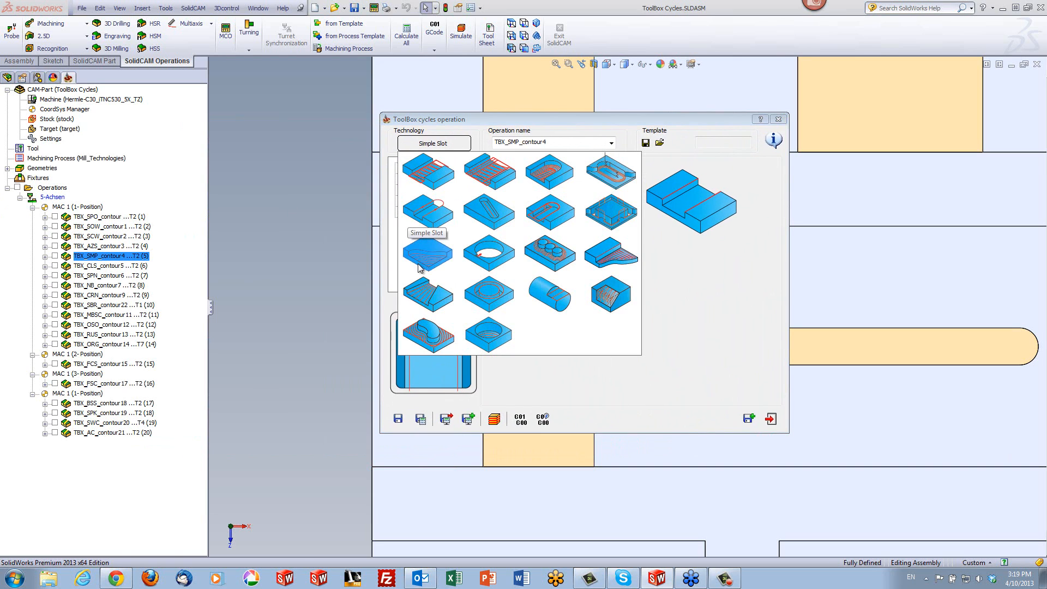
left_click(444, 216)
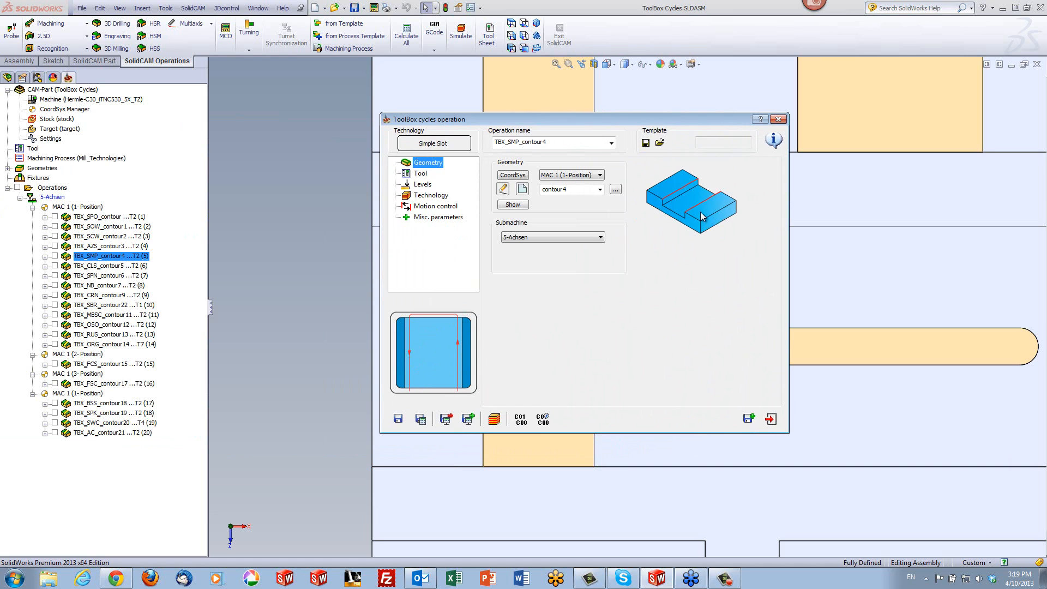
left_click(512, 205)
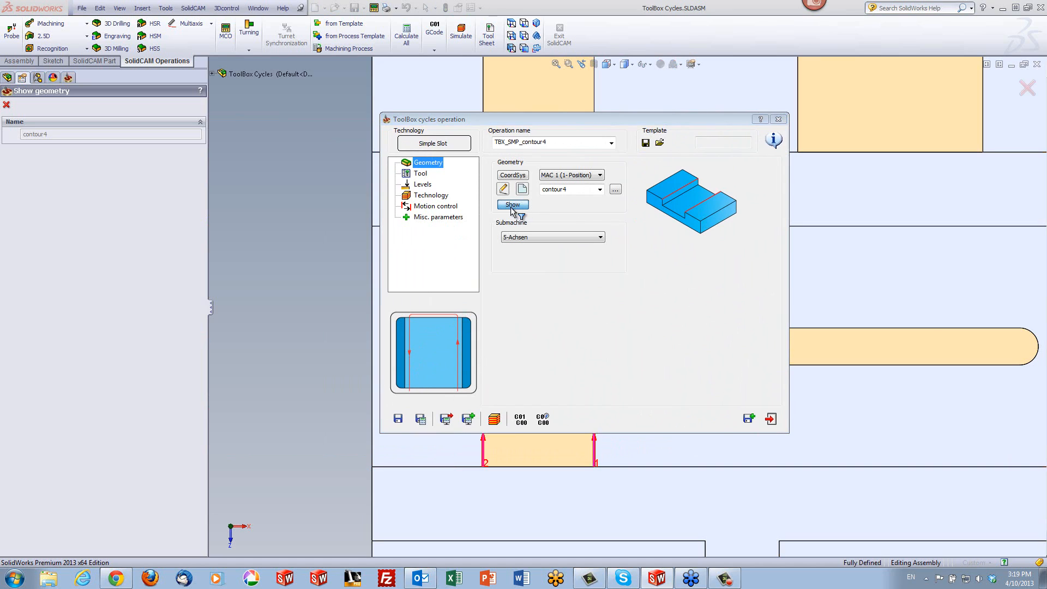
left_click(7, 105)
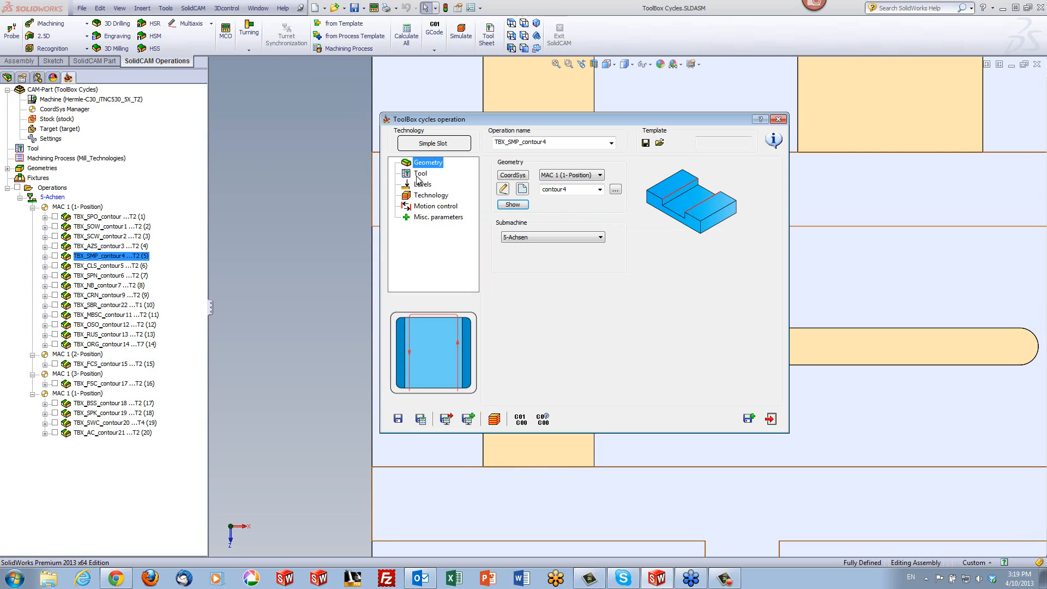
Step: Review the simple slot's tool, levels and technology settings, including its step down
left_click(418, 175)
left_click(422, 185)
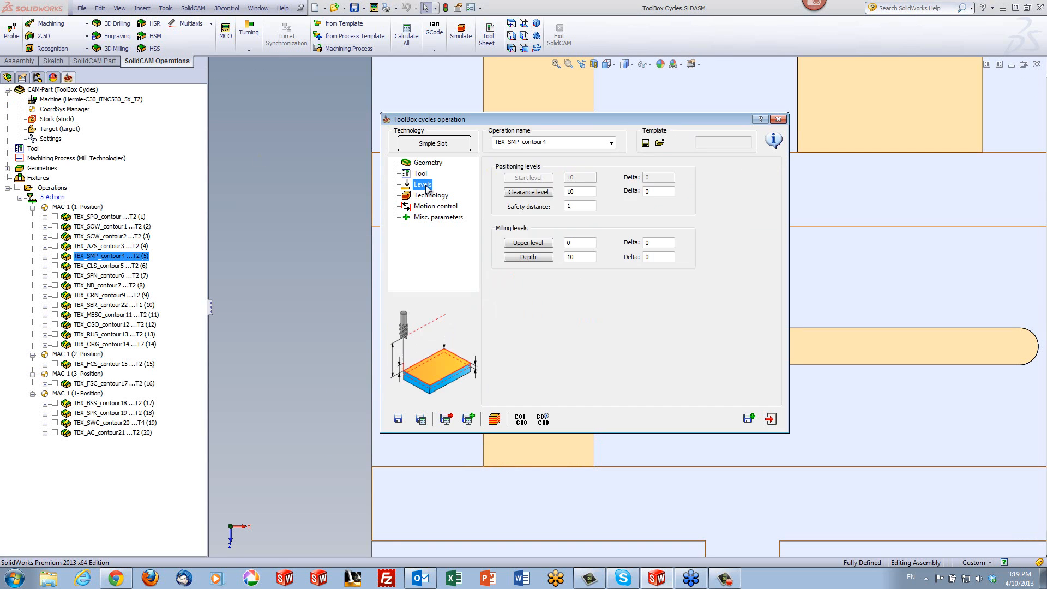
left_click(429, 196)
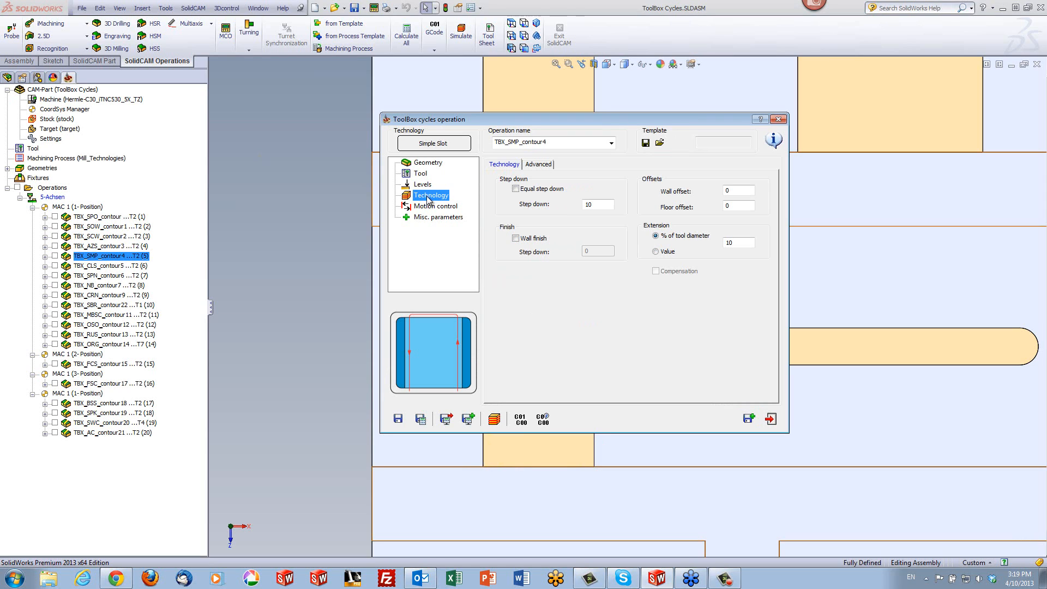
left_click(604, 206)
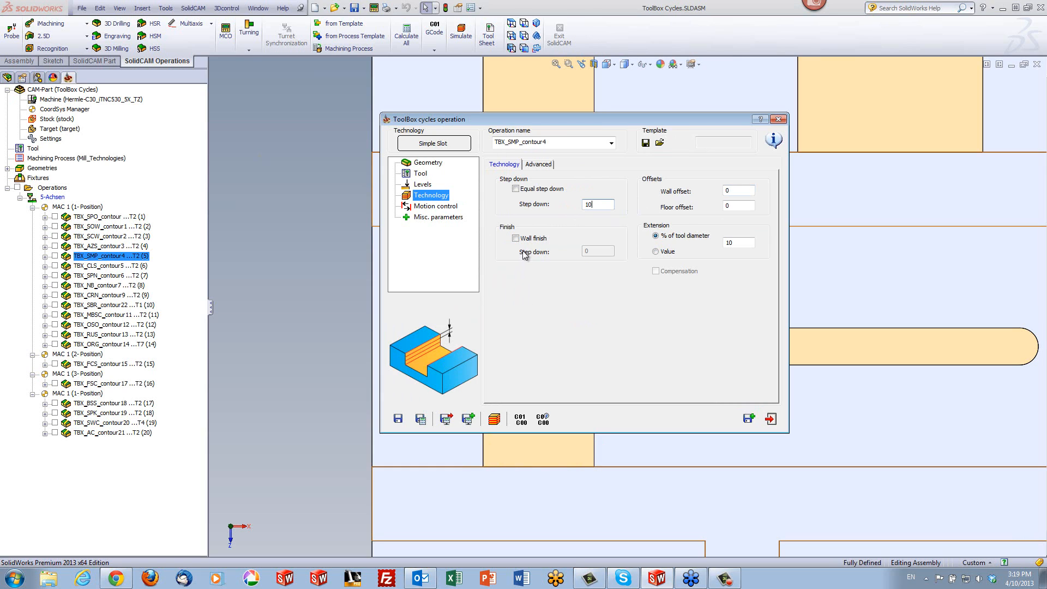
Step: Simulate the simple slot move by move along both walls, and close the simulation and the operation
left_click(497, 419)
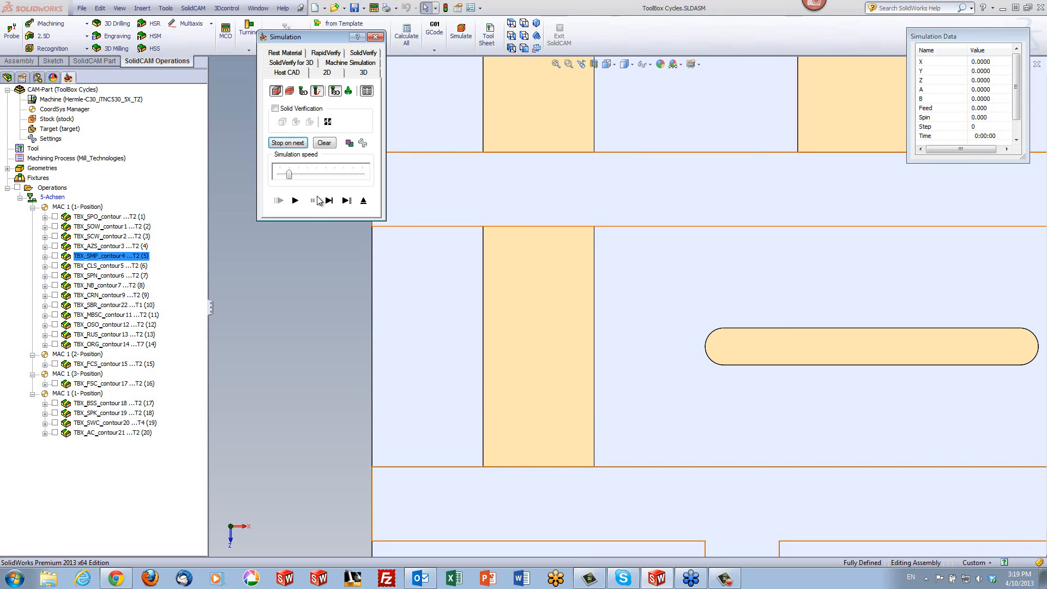
left_click(329, 201)
left_click(329, 201)
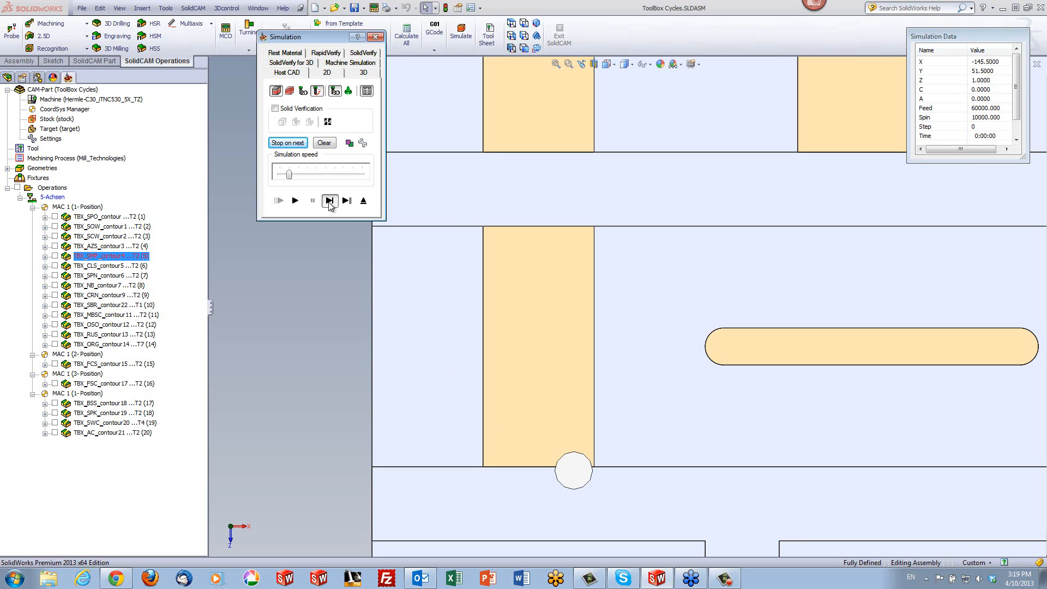
left_click(331, 201)
left_click(330, 200)
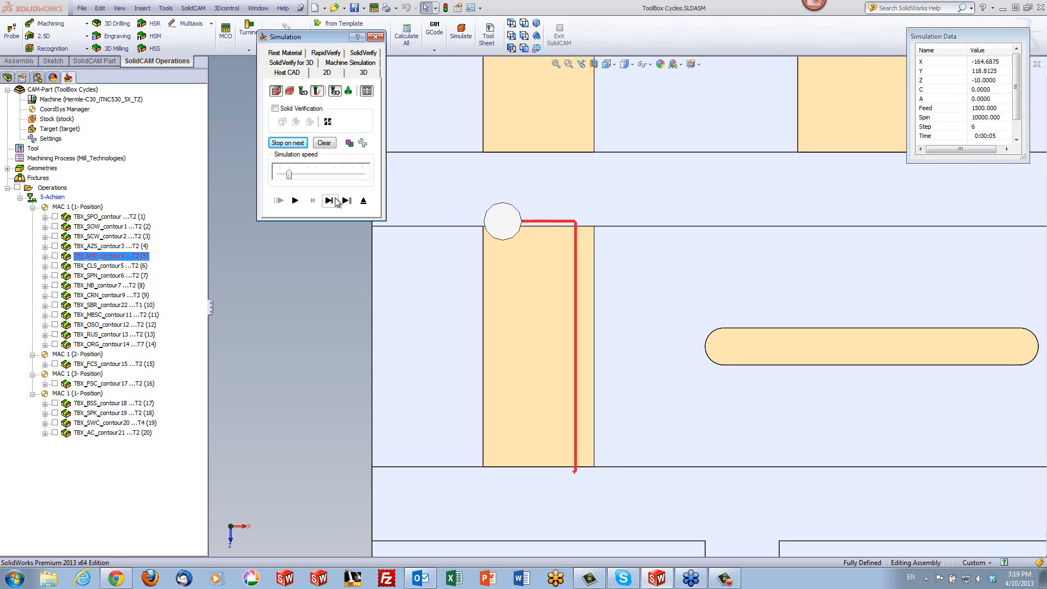
left_click(336, 201)
left_click(338, 201)
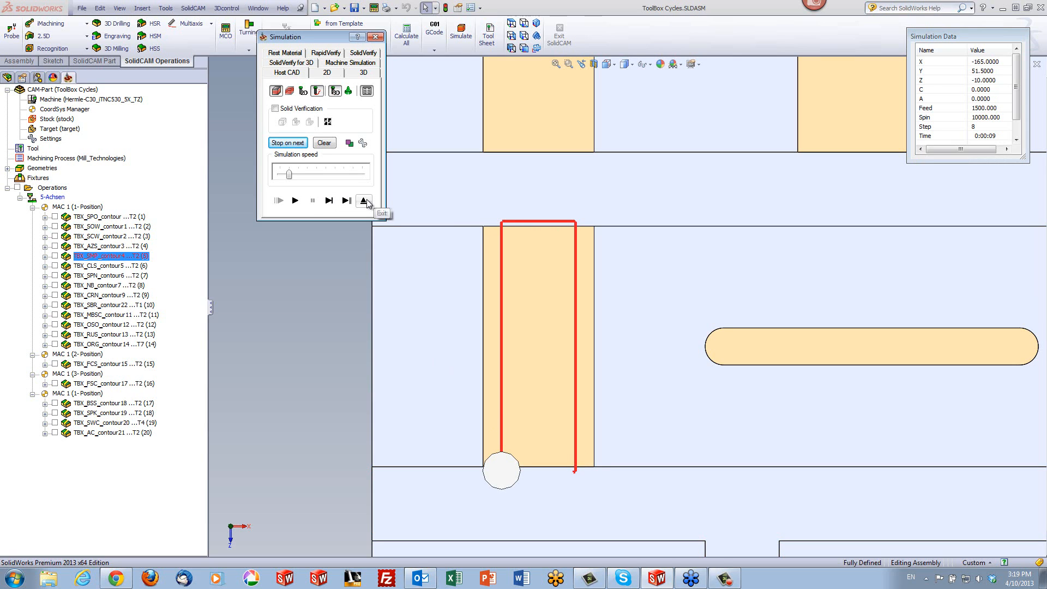
left_click(365, 201)
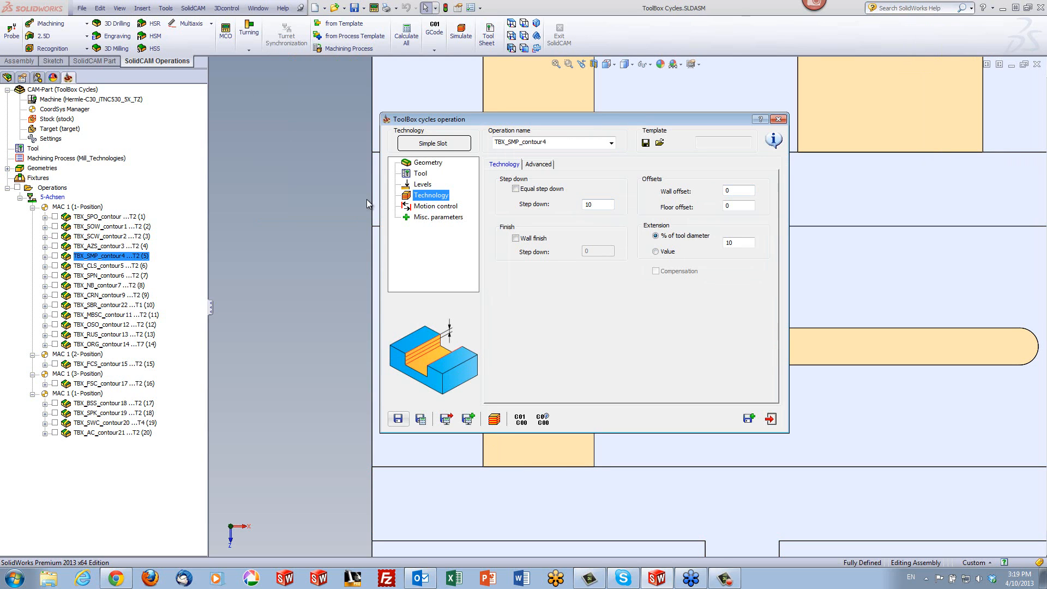
left_click(770, 419)
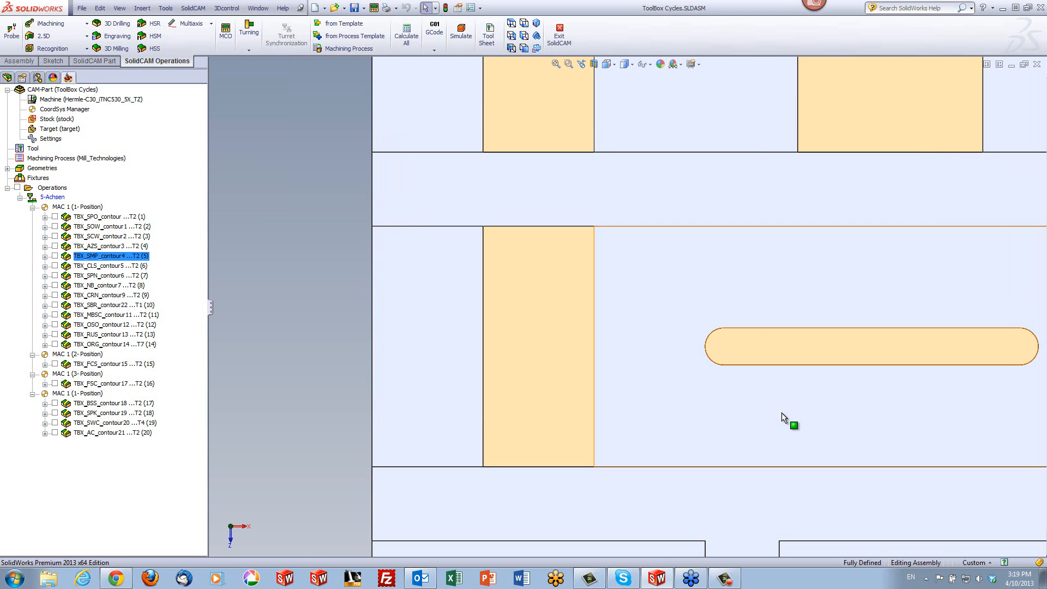
Step: Examine the narrow closed slot next to the open slot, and briefly open and close the TBX_SMP_contour4 operation
left_click(783, 411)
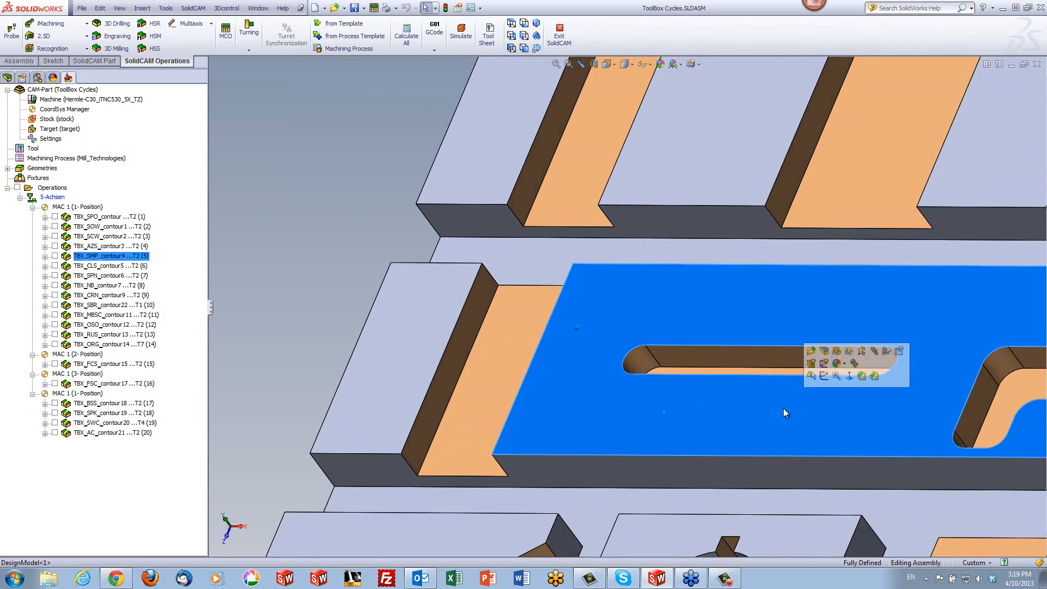
left_click(339, 134)
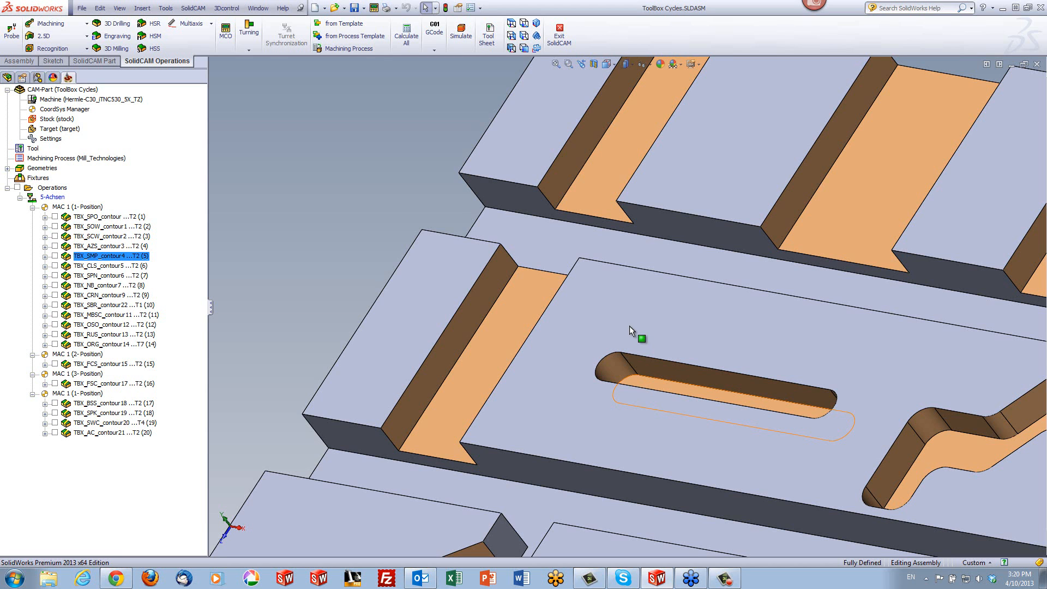
scroll(629, 377, "down", 5)
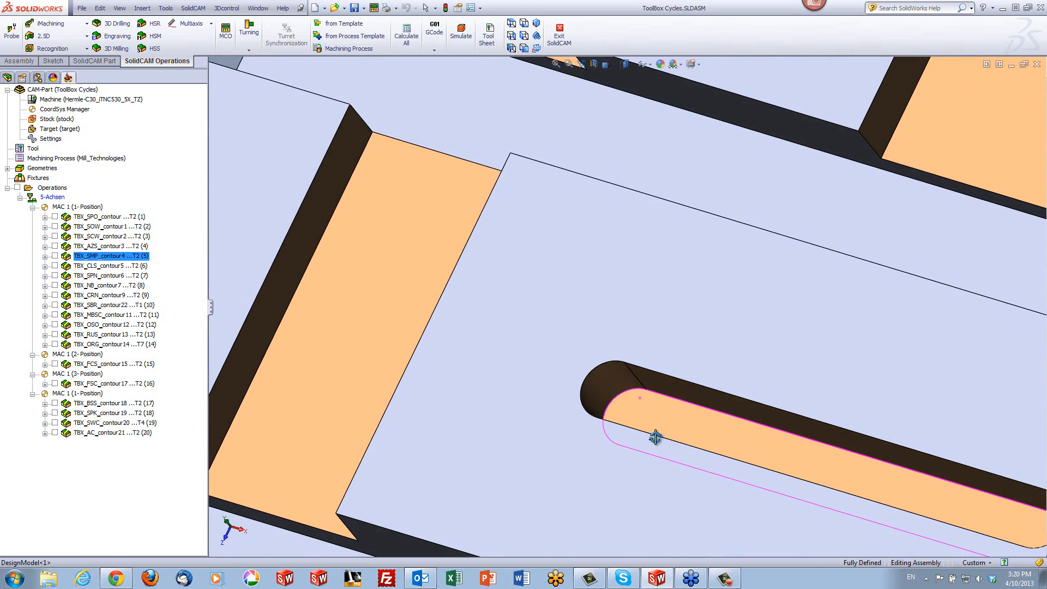
middle_click_drag(655, 437, 647, 439)
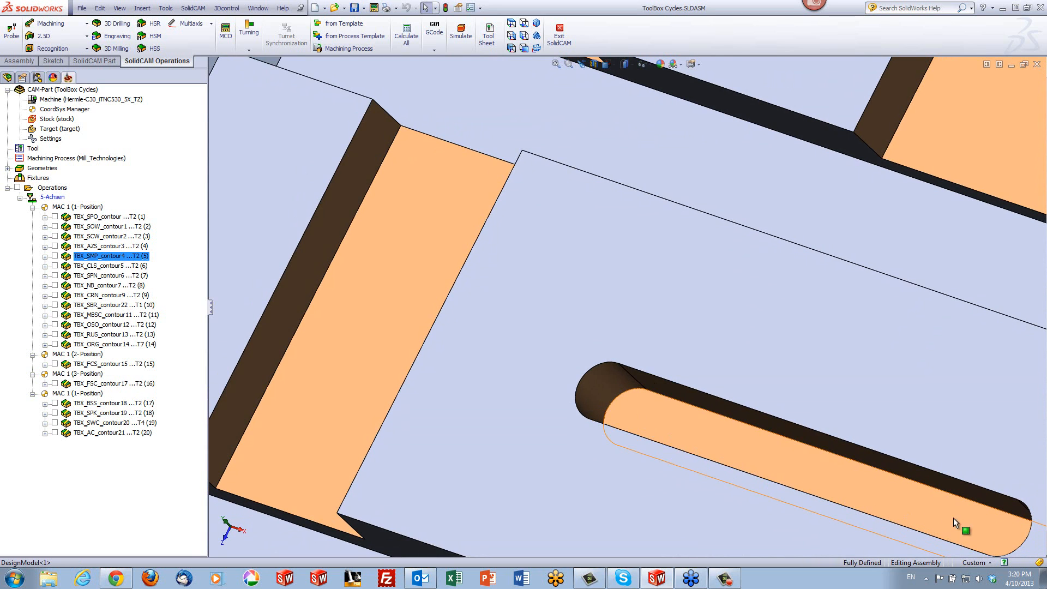
scroll(974, 522, "up", 3)
middle_click_drag(886, 505, 845, 479)
scroll(843, 479, "up", 3)
middle_click_drag(729, 419, 736, 455)
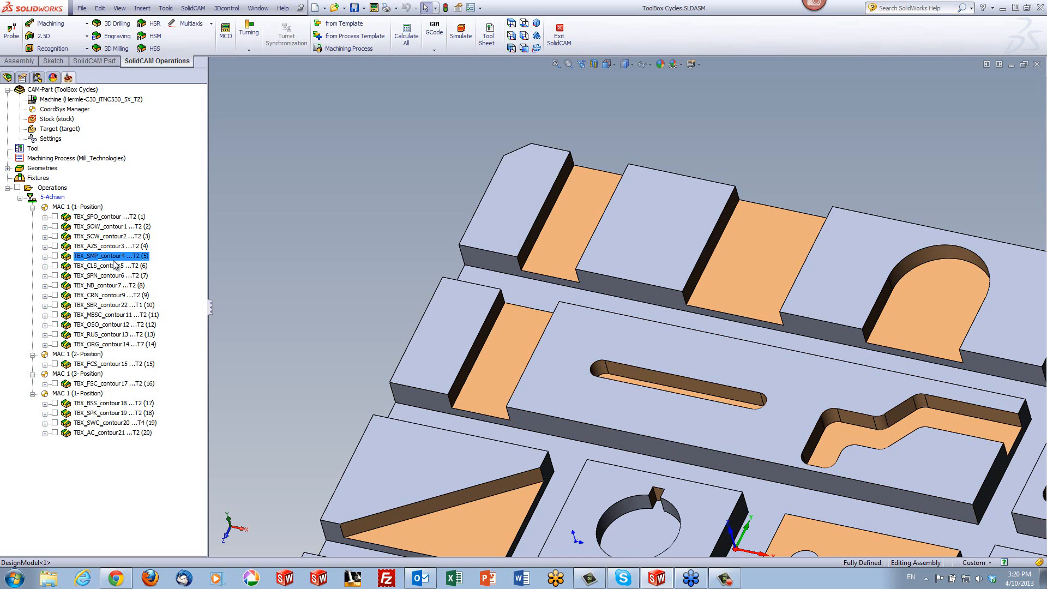
double_click(113, 259)
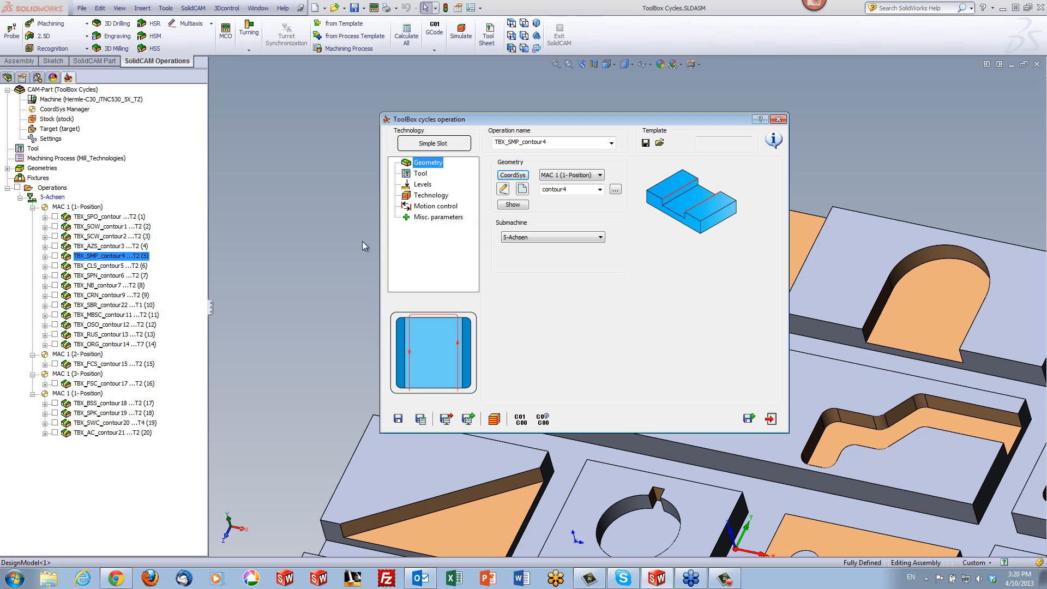
left_click(777, 119)
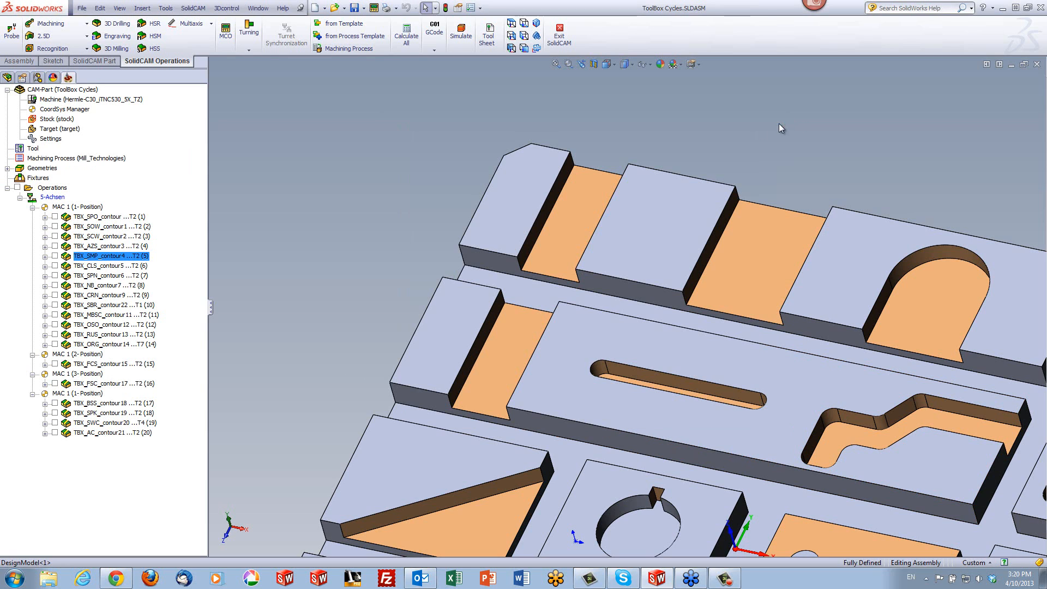
Step: Open the TBX_CLS_contour5 closed slot operation and display its contour5 geometry on the part
left_click(87, 266)
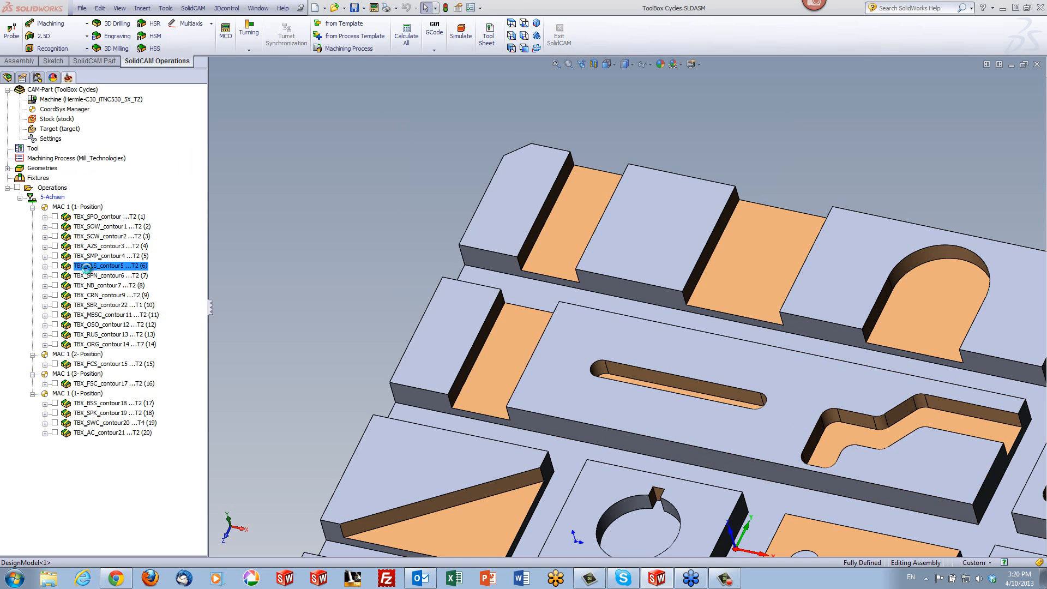
double_click(86, 266)
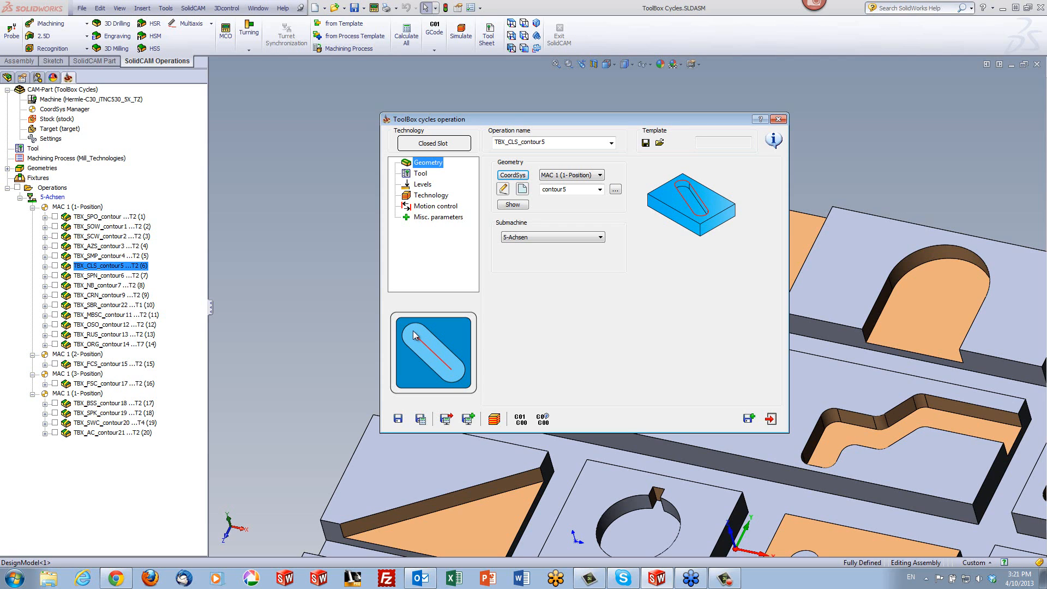
left_click(518, 205)
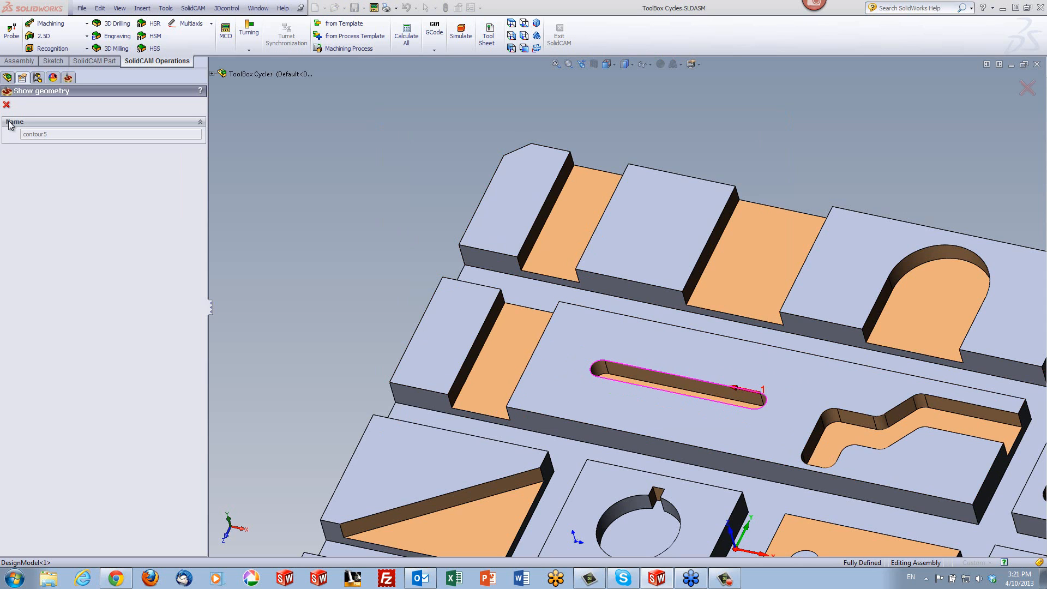
left_click(6, 104)
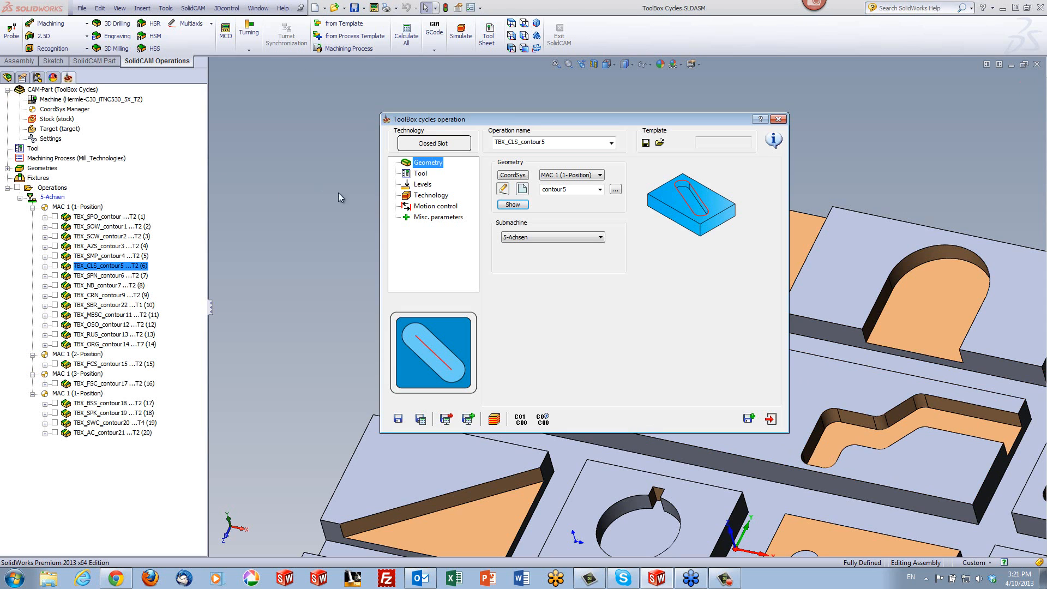
Step: Review the closed slot's tool, levels and technology settings, including its step down
left_click(422, 175)
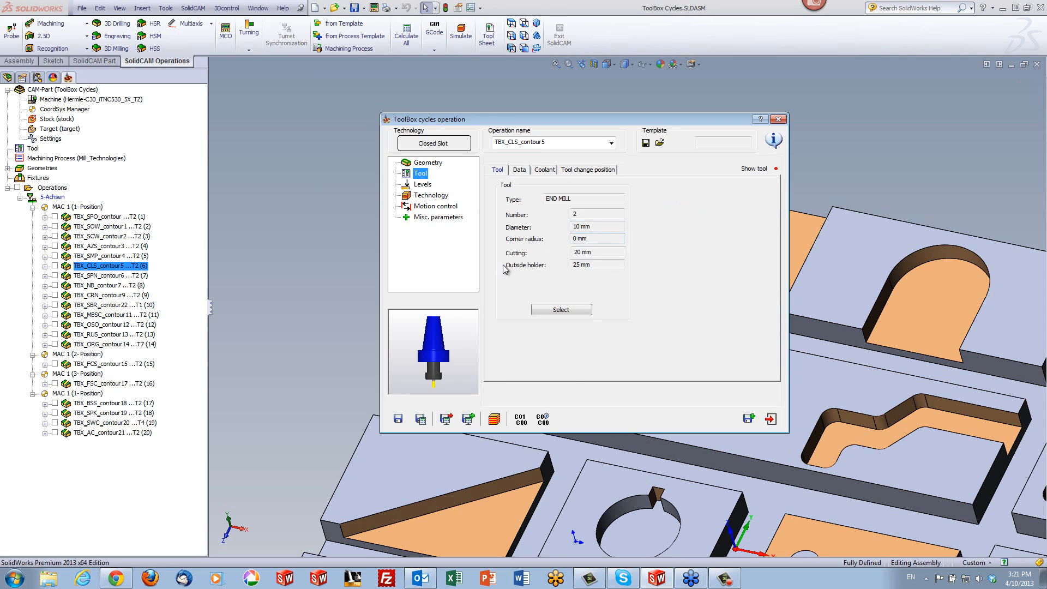
left_click(423, 185)
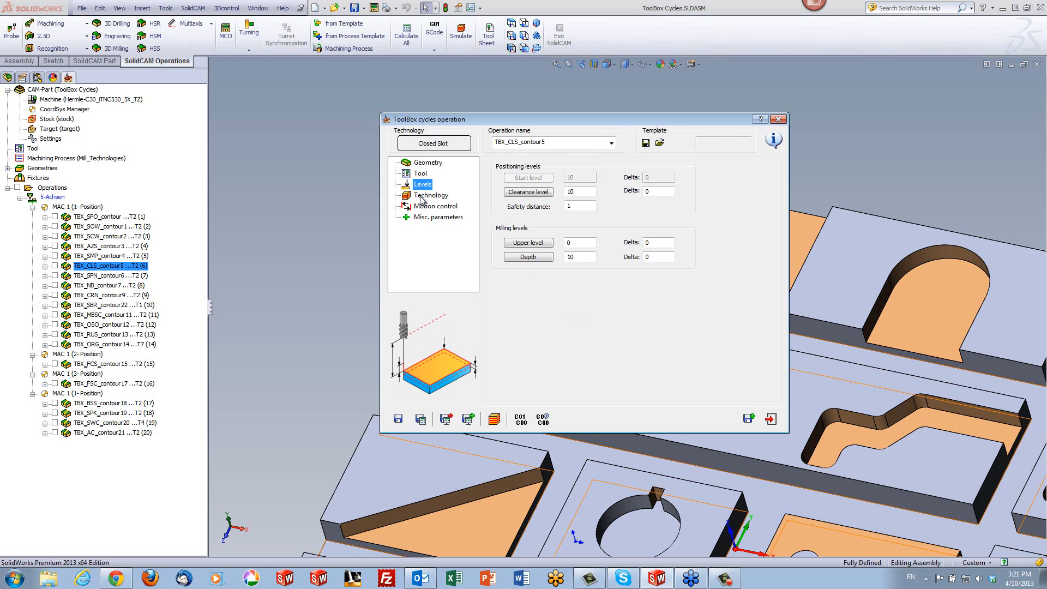
left_click(421, 197)
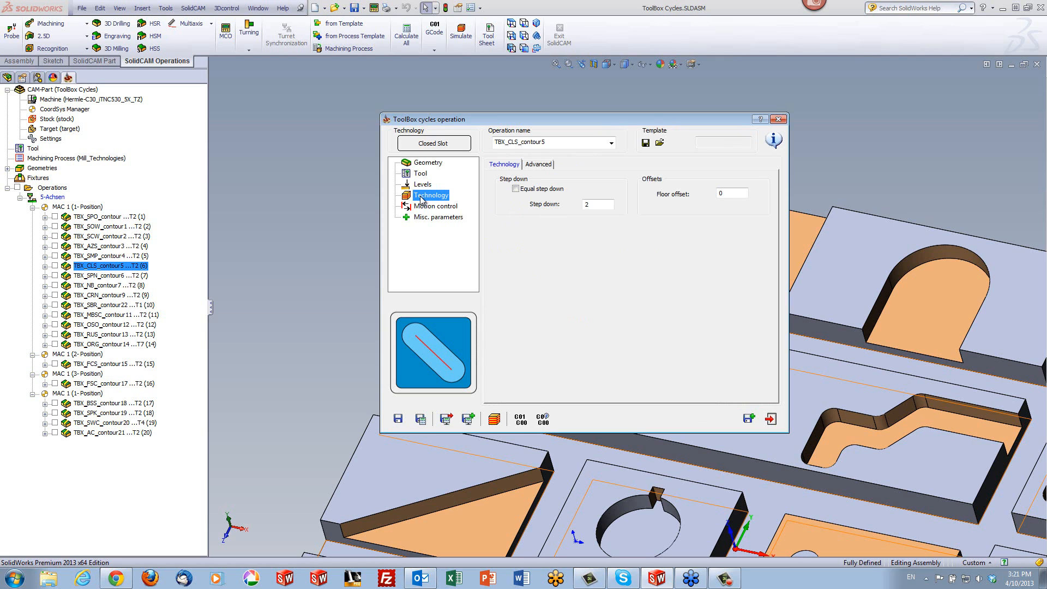
left_click(591, 204)
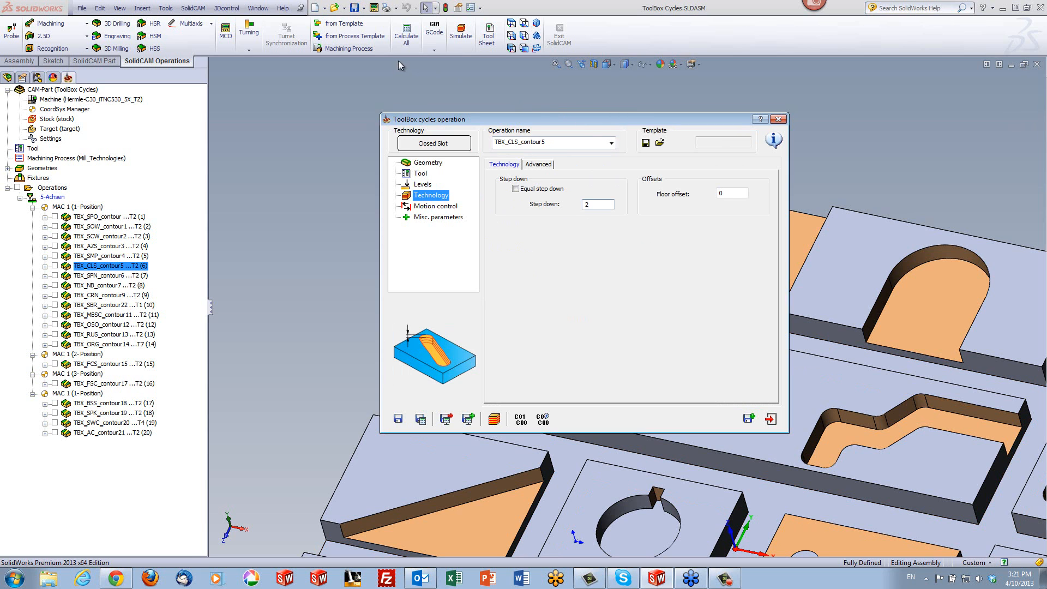
Step: Collapse the operation dialog to examine the narrow closed slot and its floor up close, and restore the dialog
double_click(565, 122)
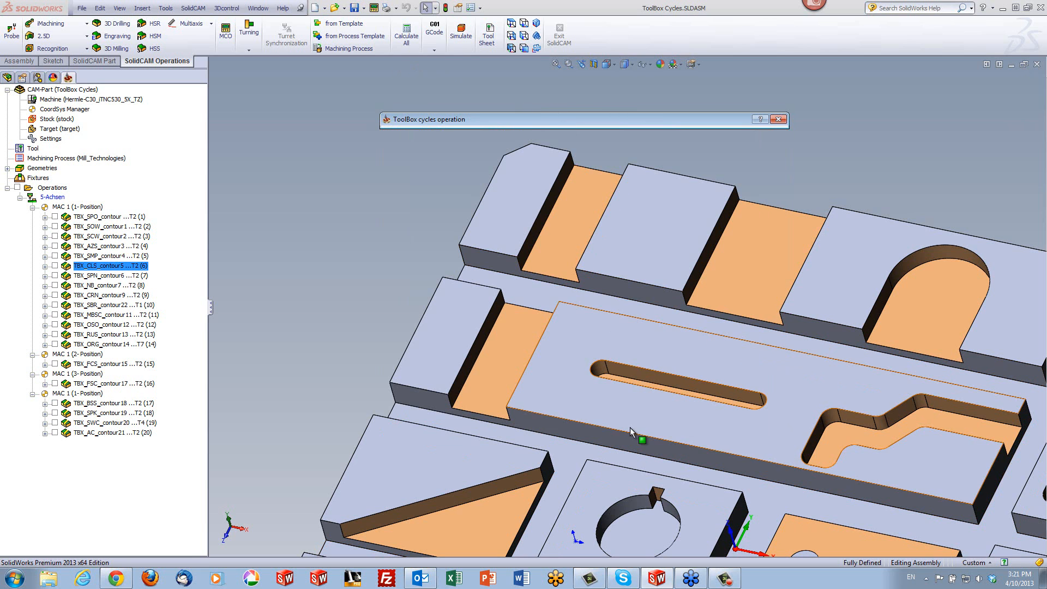
middle_click_drag(632, 424, 604, 404)
scroll(762, 427, "down", 8)
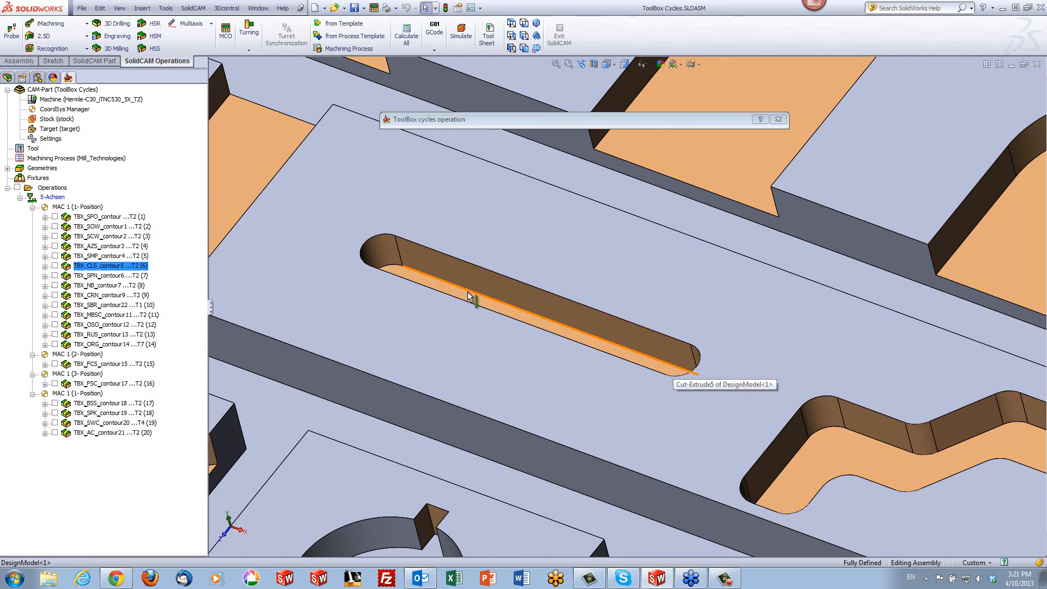
left_click(412, 276)
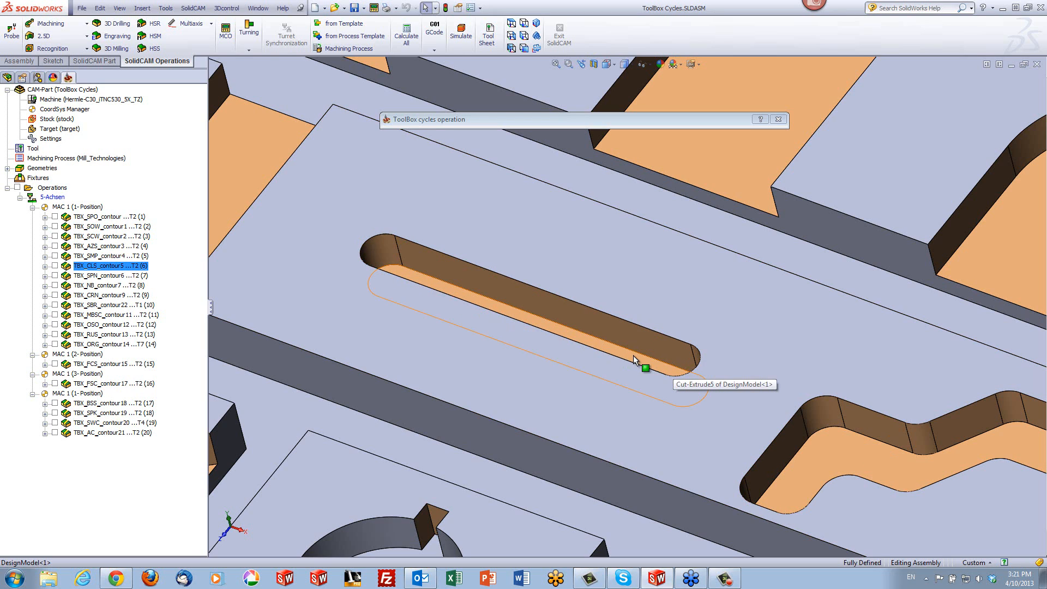
left_click(399, 268)
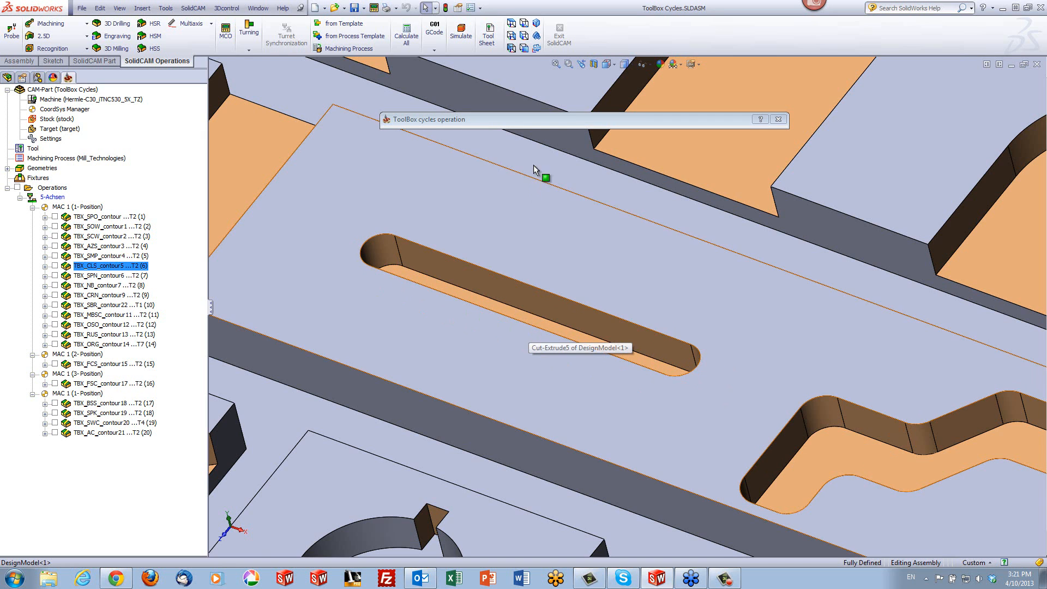
left_click(552, 120)
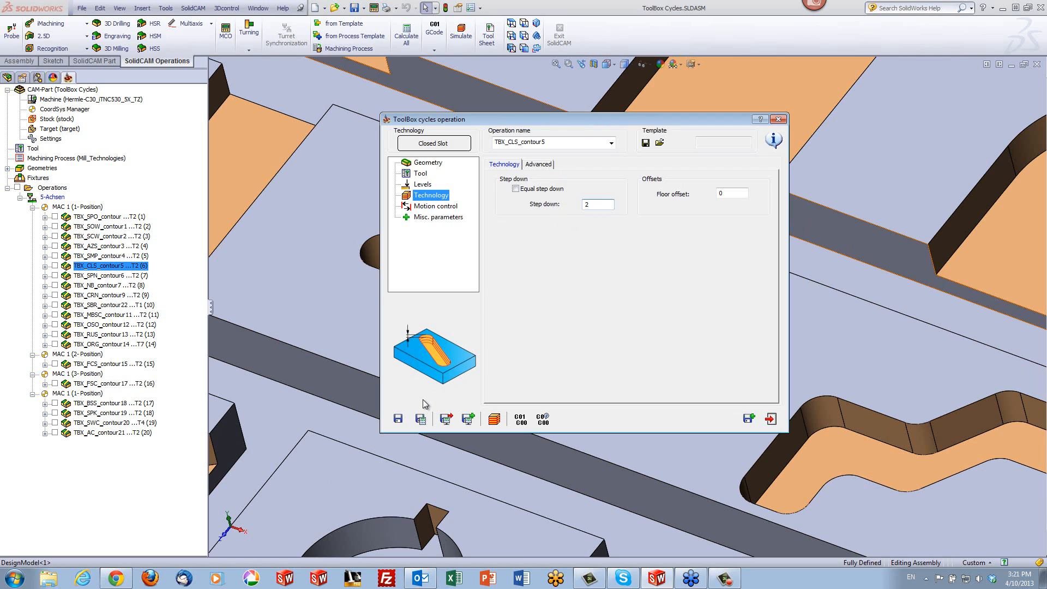
Step: Simulate the closed slot move by move through all its depth passes until the tool retracts, and close the simulation and the operation
left_click(495, 419)
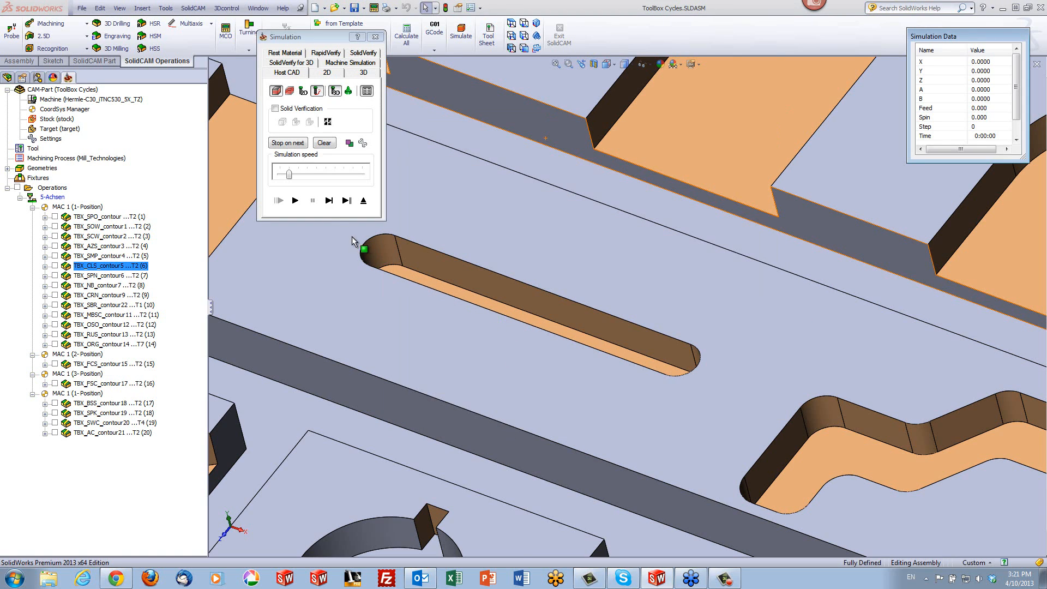
left_click(328, 201)
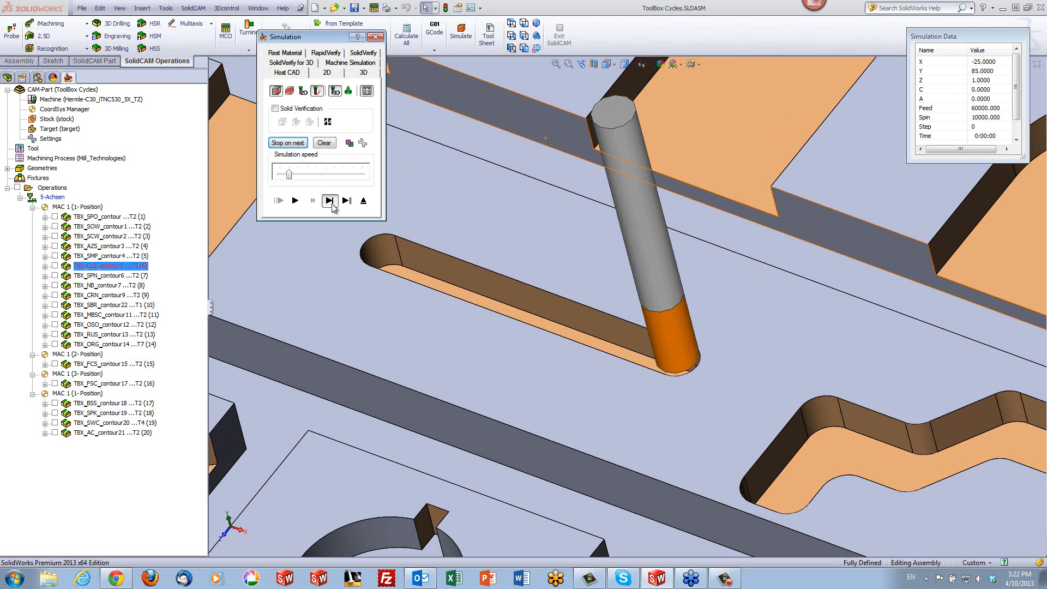
left_click(329, 202)
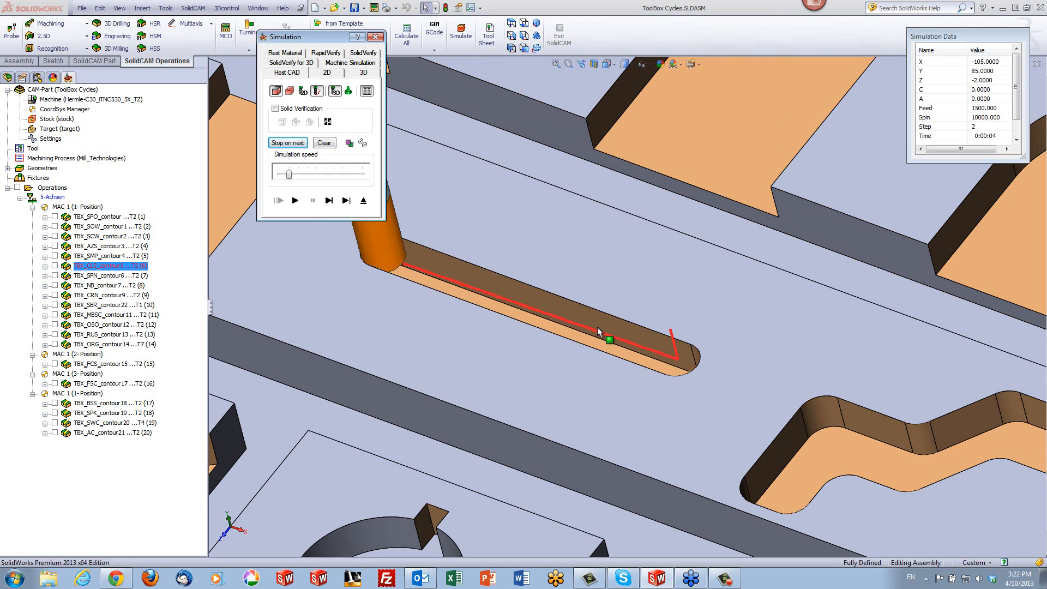
middle_click_drag(577, 352, 702, 349)
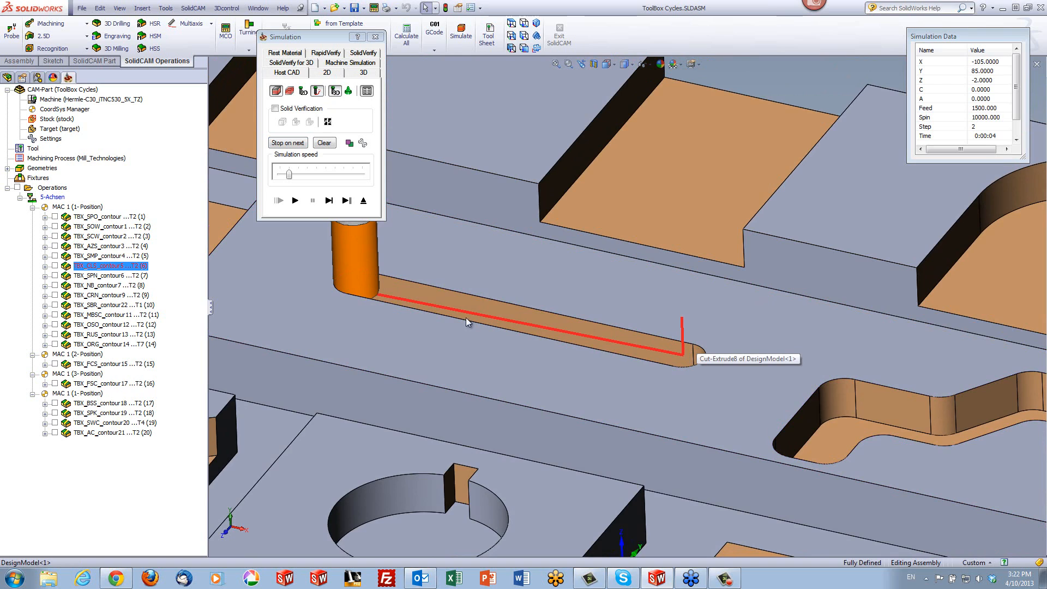
left_click(329, 201)
left_click(329, 201)
left_click(329, 201)
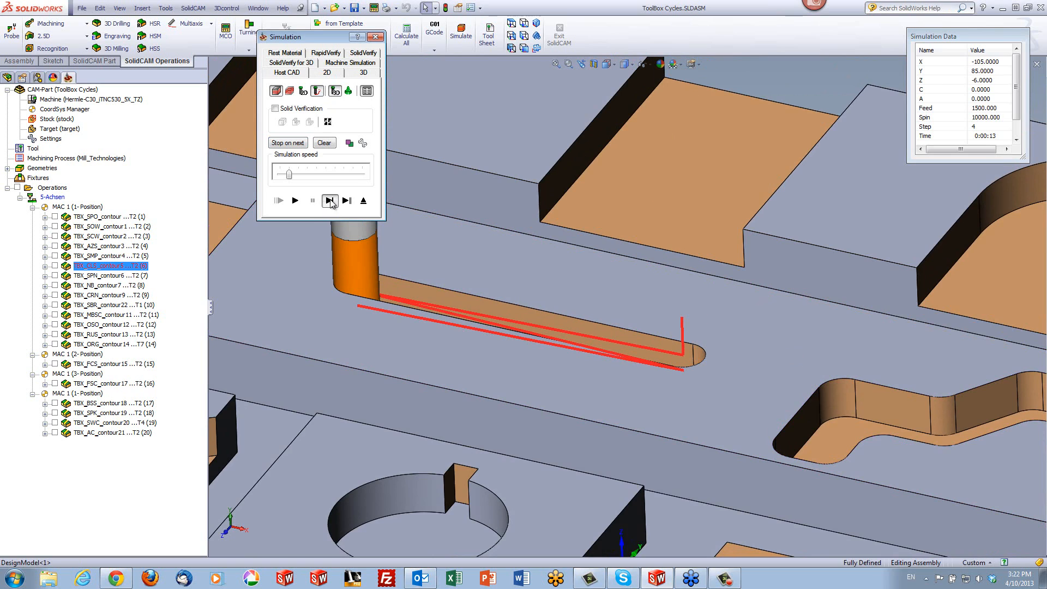
left_click(329, 202)
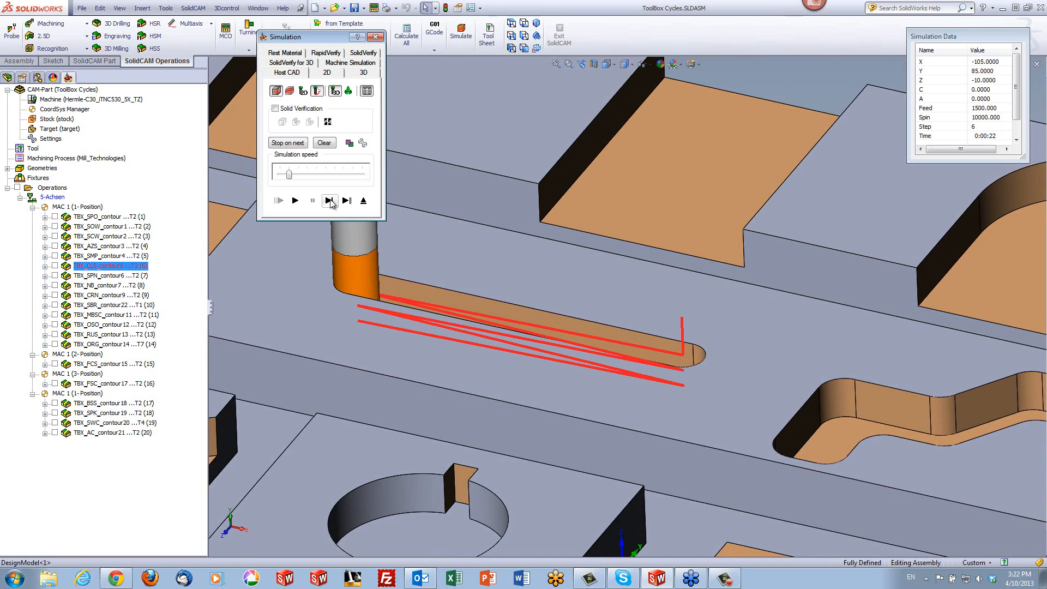
left_click(329, 201)
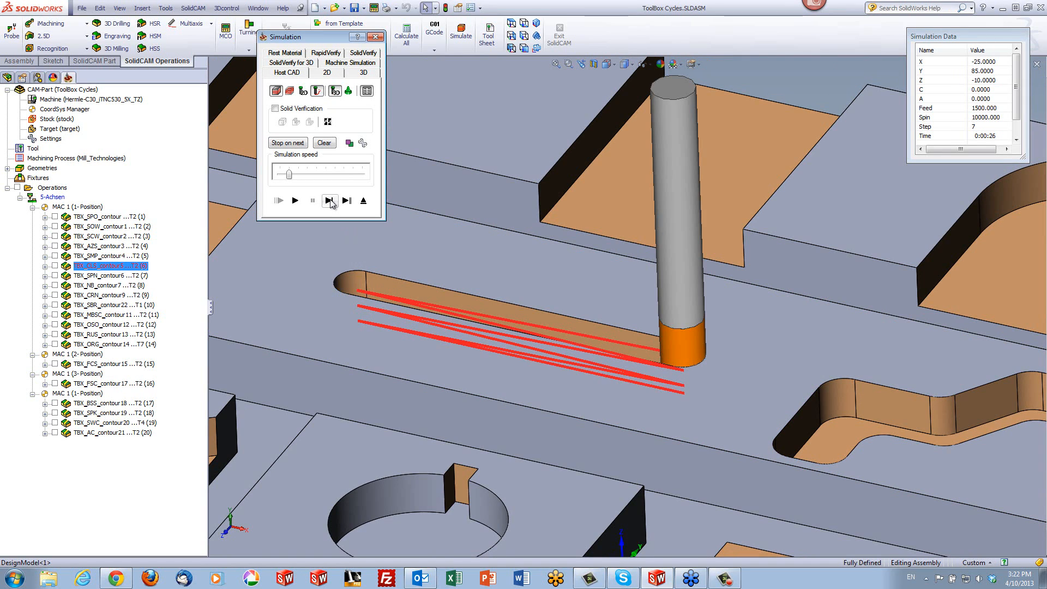
left_click(329, 201)
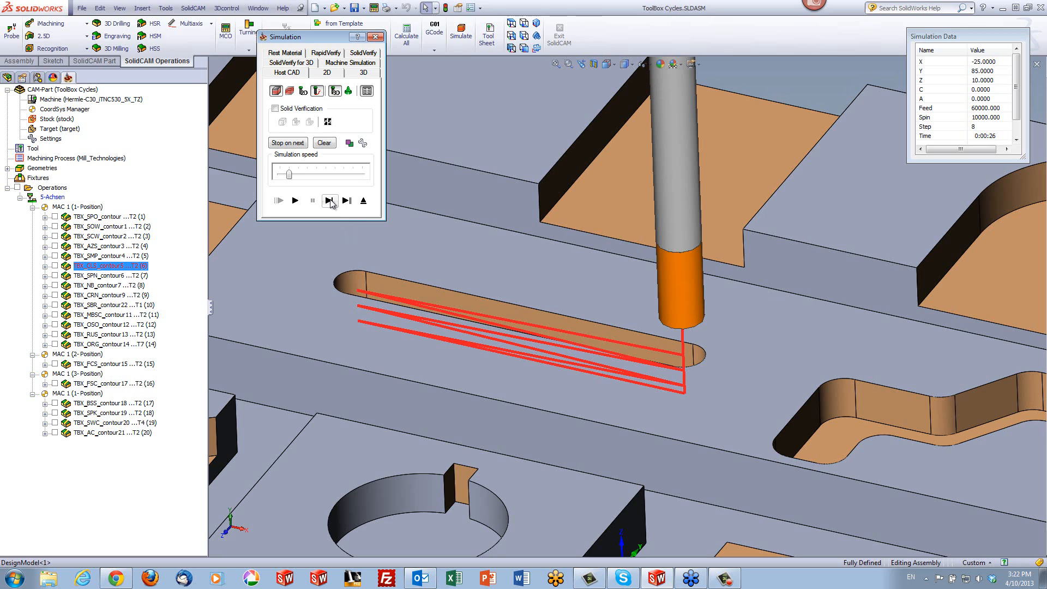
left_click(363, 201)
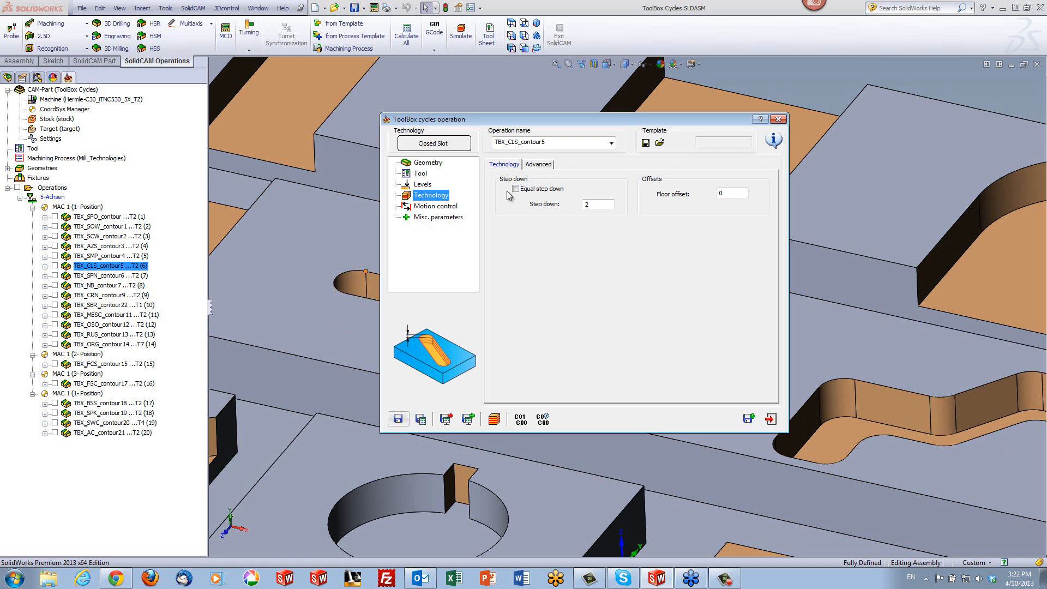
left_click_drag(604, 122, 830, 92)
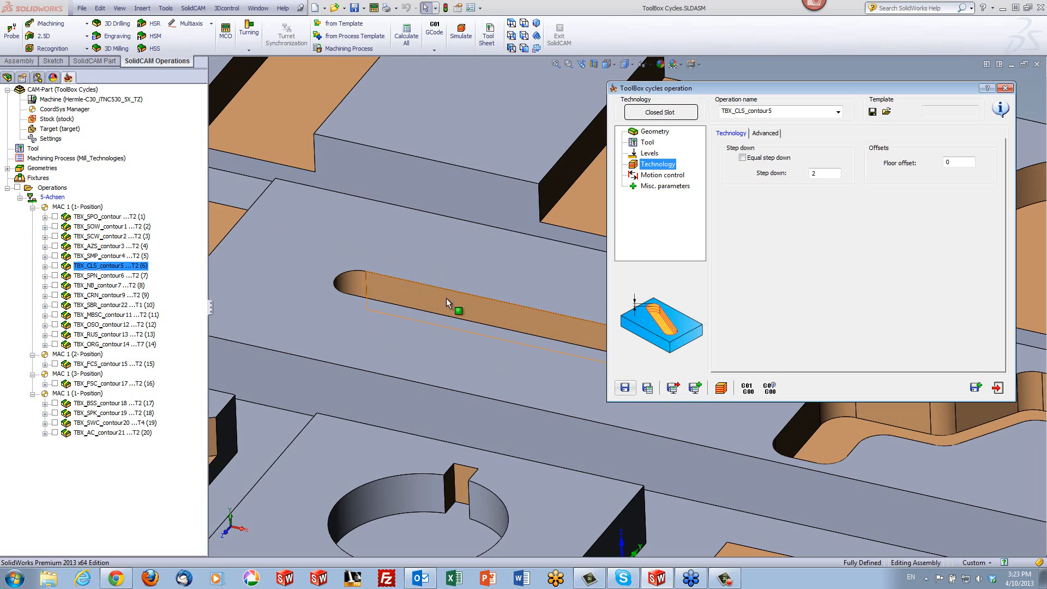
left_click(999, 388)
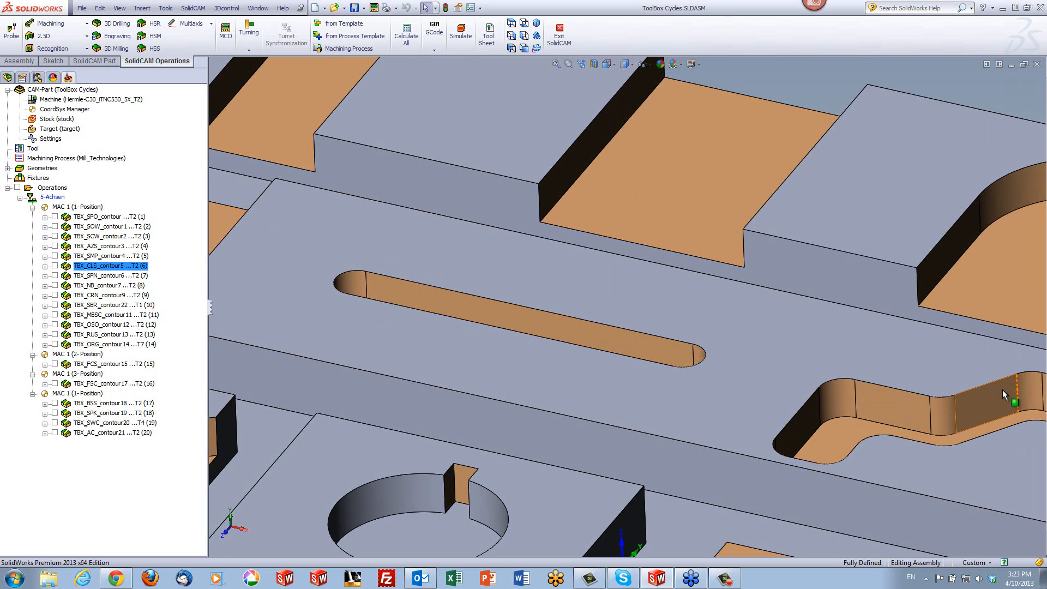
Step: Examine the angled open-ended slot beside the closed slot and highlight its floor face
left_click(961, 475)
scroll(960, 474, "up", 3)
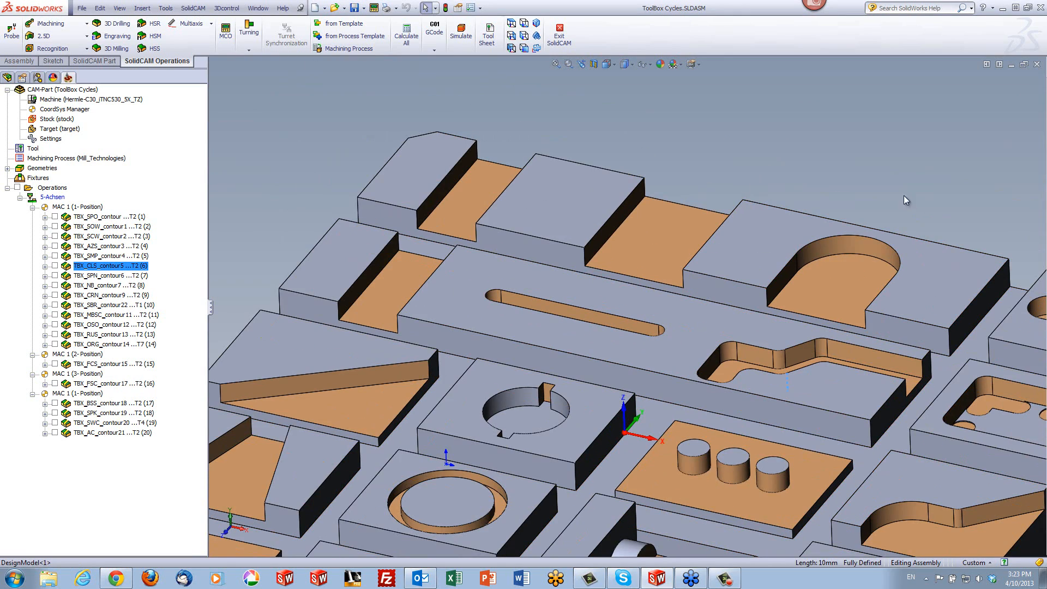
middle_click_drag(903, 195, 907, 423)
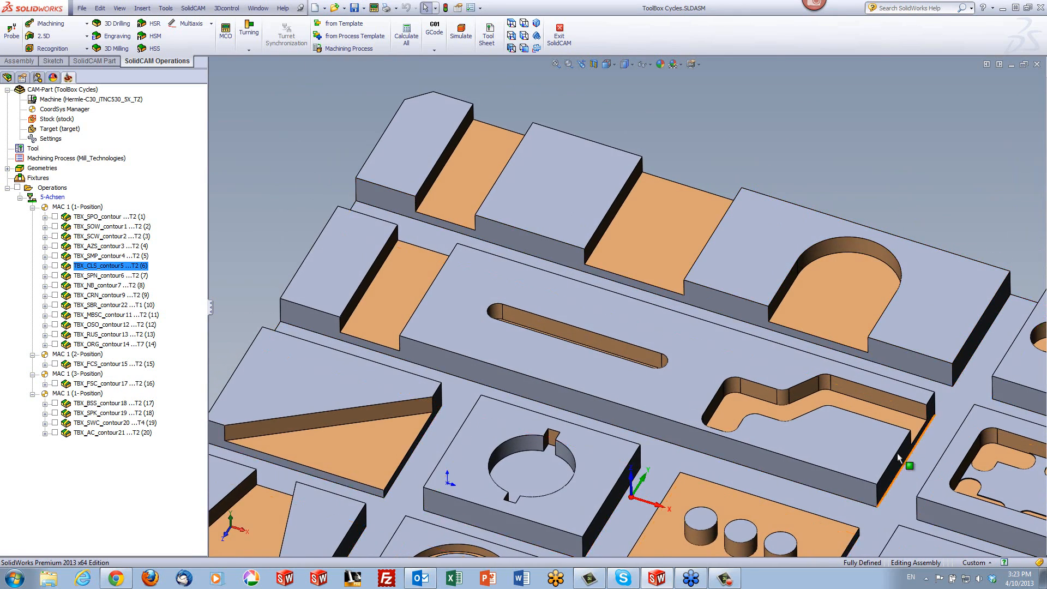
scroll(907, 423, "down", 3)
left_click(908, 428)
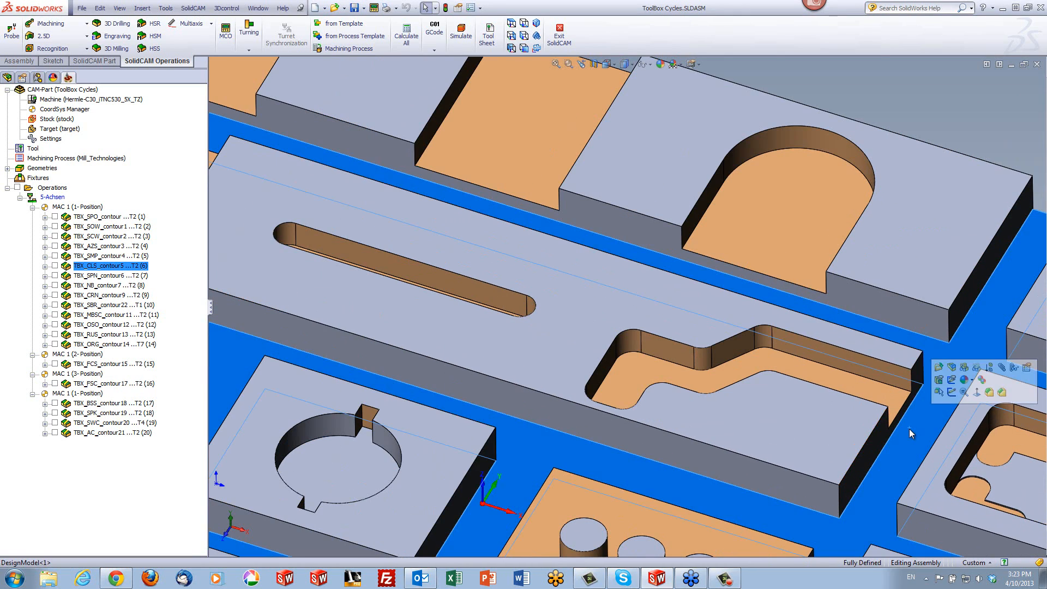
left_click(892, 401)
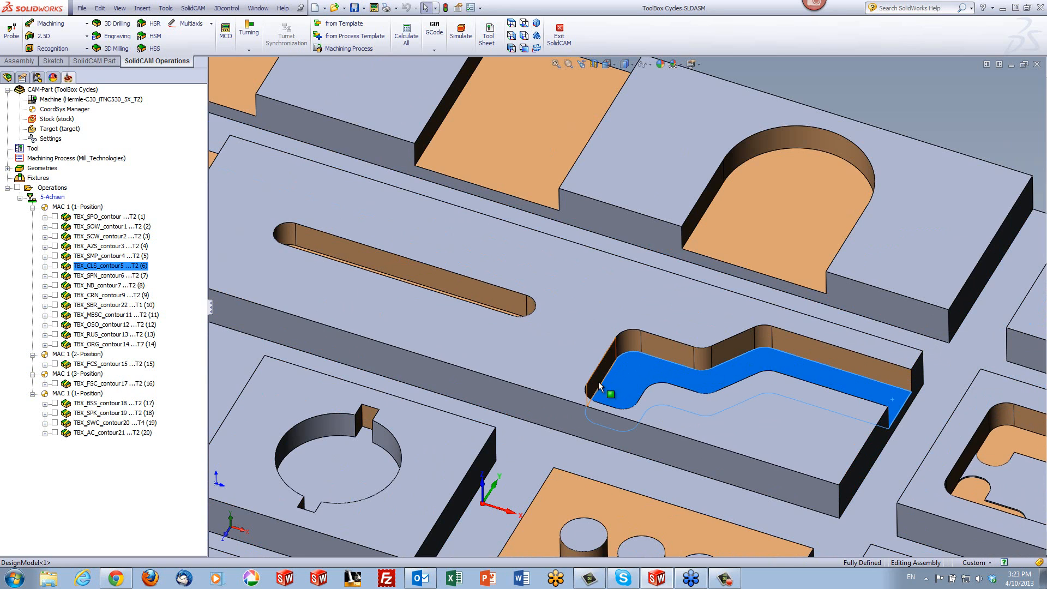
Step: Open the TBX_SPN_contour6 operation, keep Spine Slot as the technology and display its contour6 geometry on the part
left_click(86, 276)
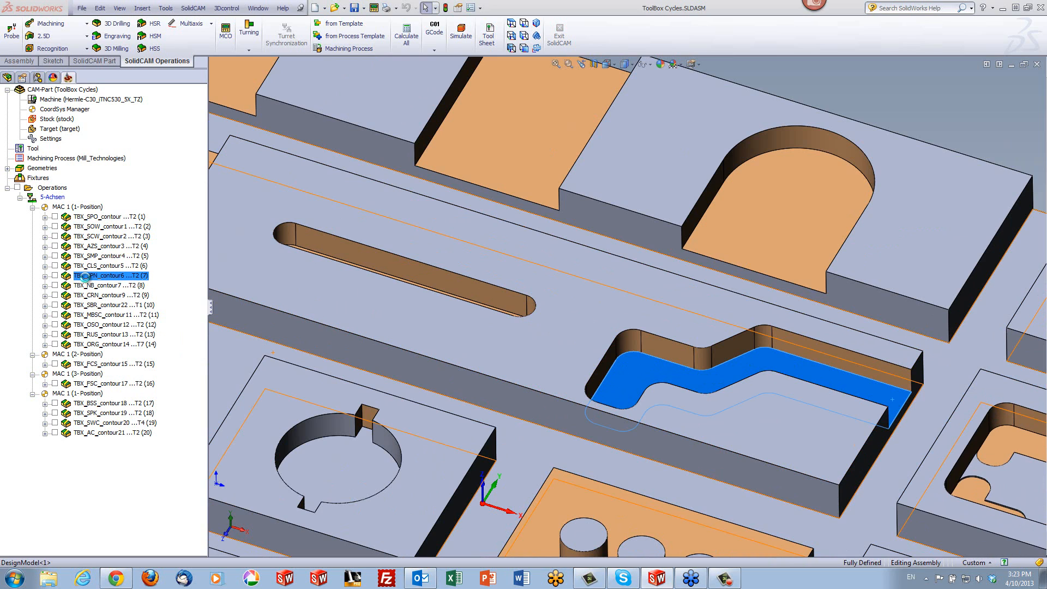
double_click(86, 276)
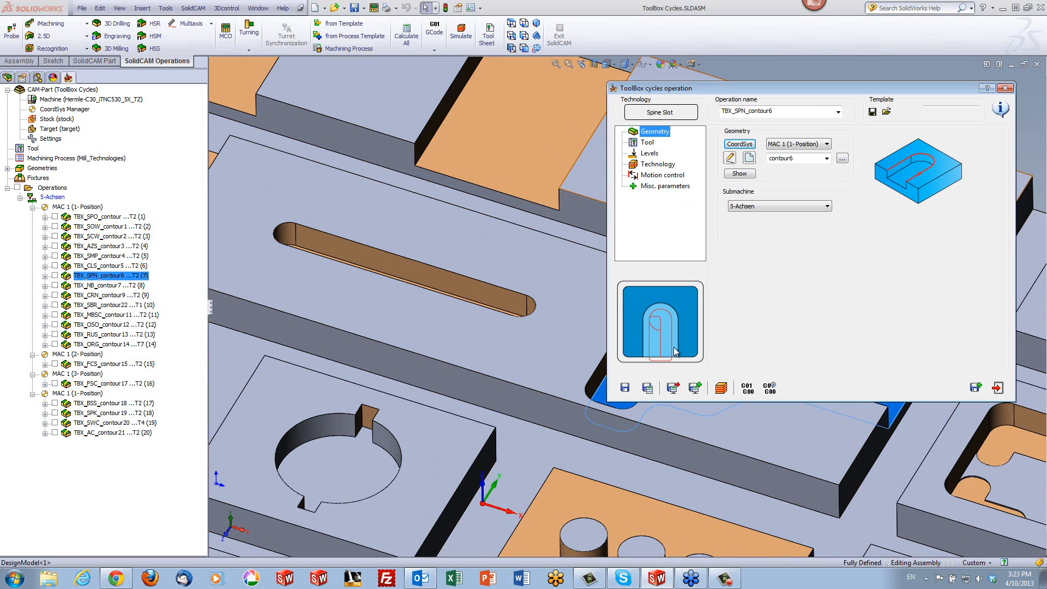
left_click_drag(872, 88, 383, 82)
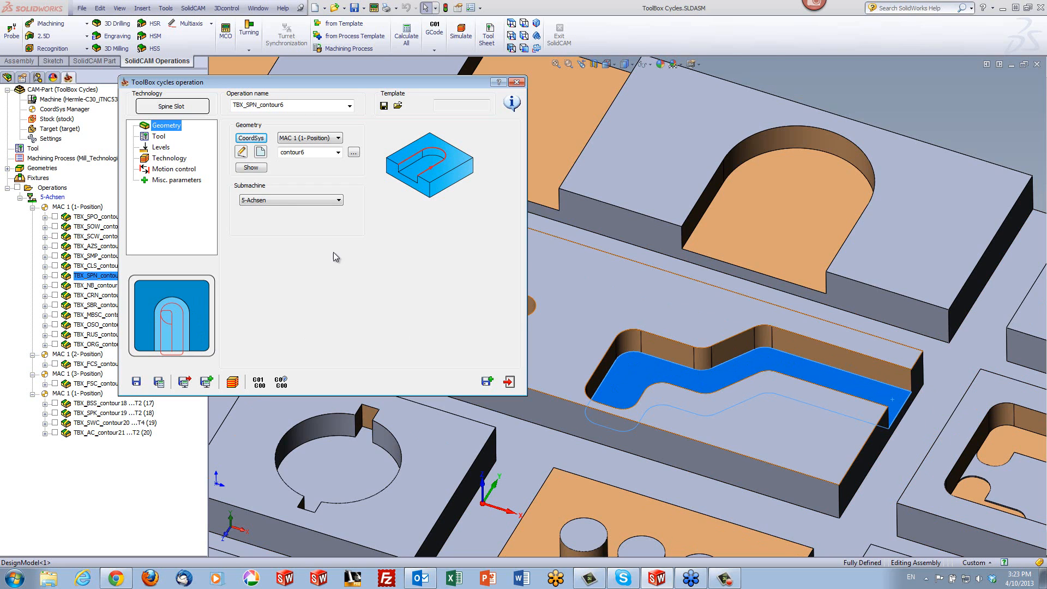
left_click(182, 111)
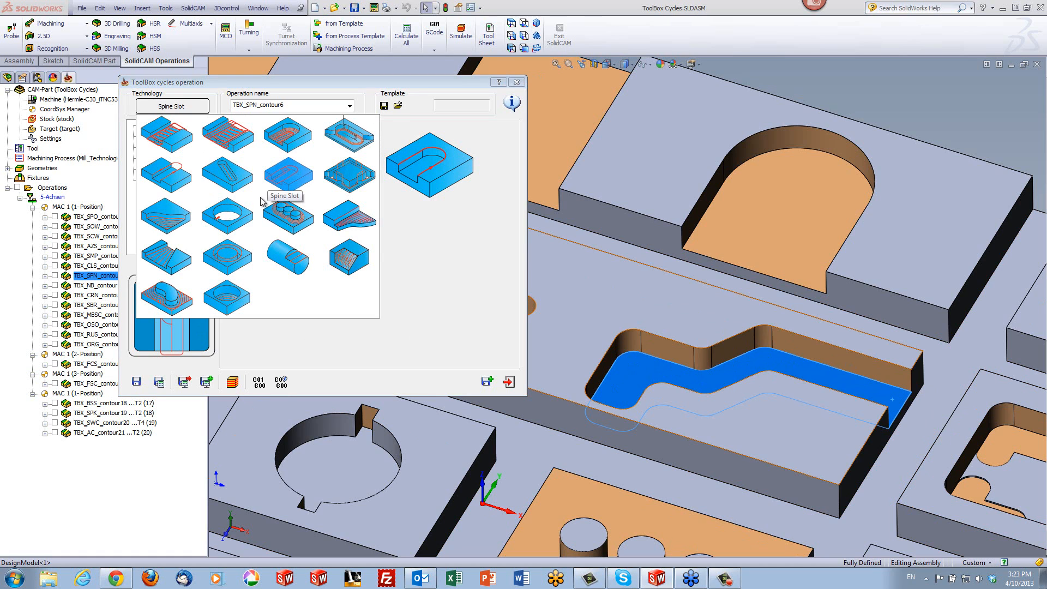
left_click(295, 181)
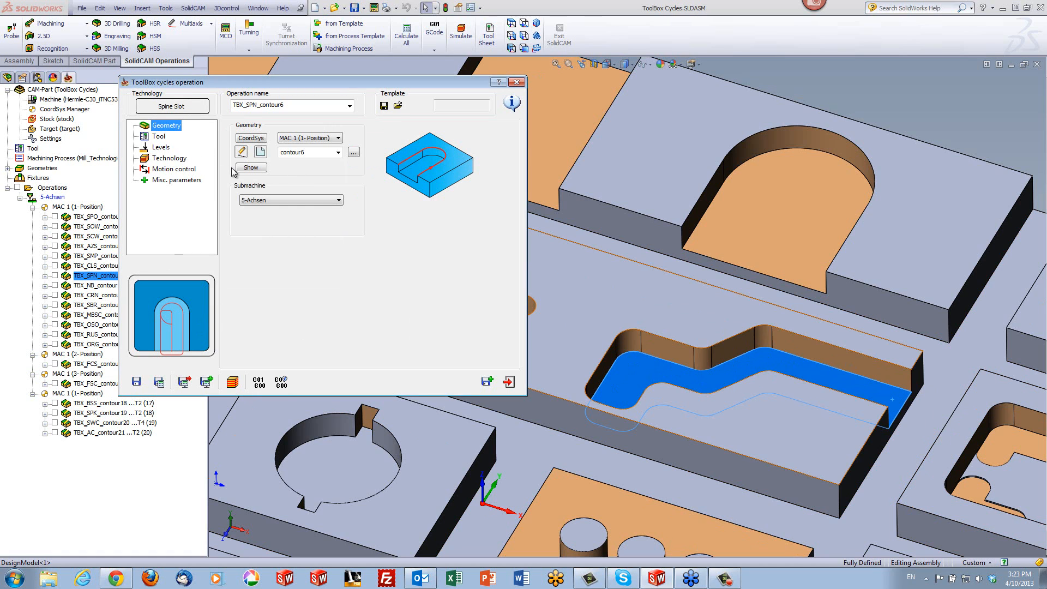
left_click(252, 167)
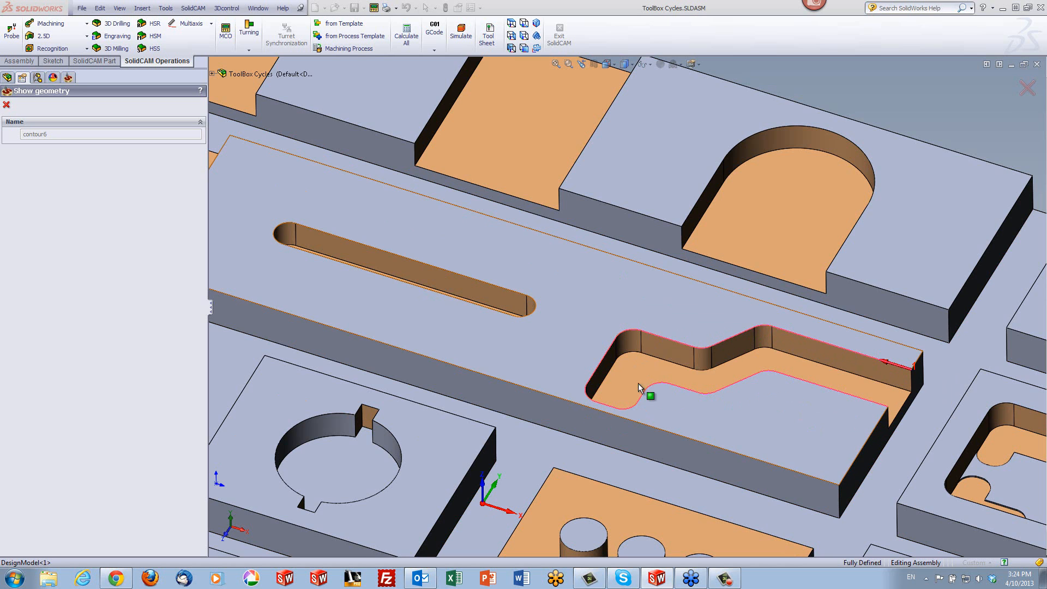
left_click(7, 104)
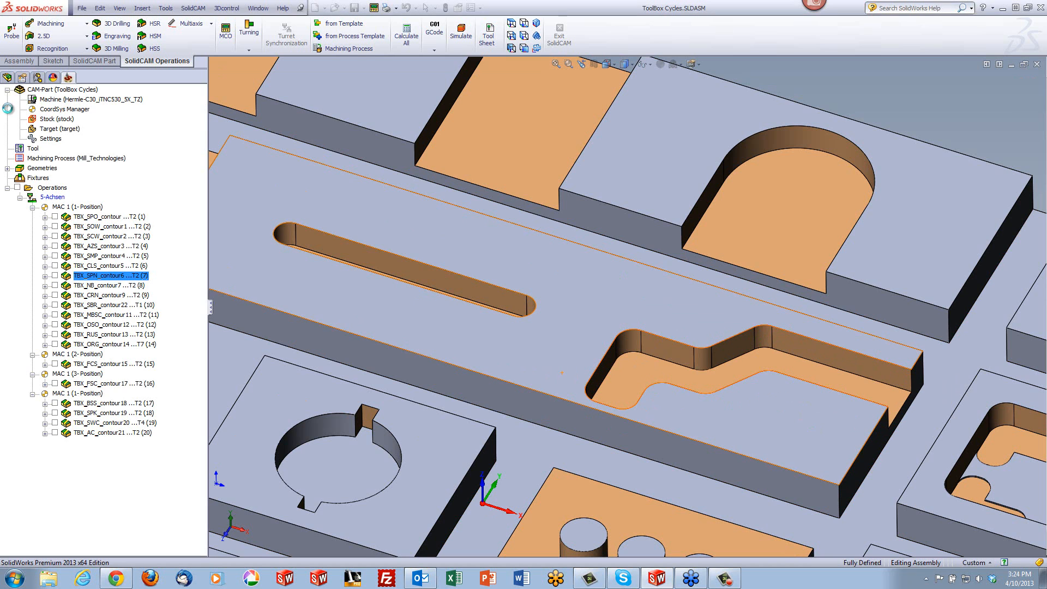
Step: Review the Spine Slot operation's tool, levels and technology settings, including the step down and spine tolerance
left_click(157, 137)
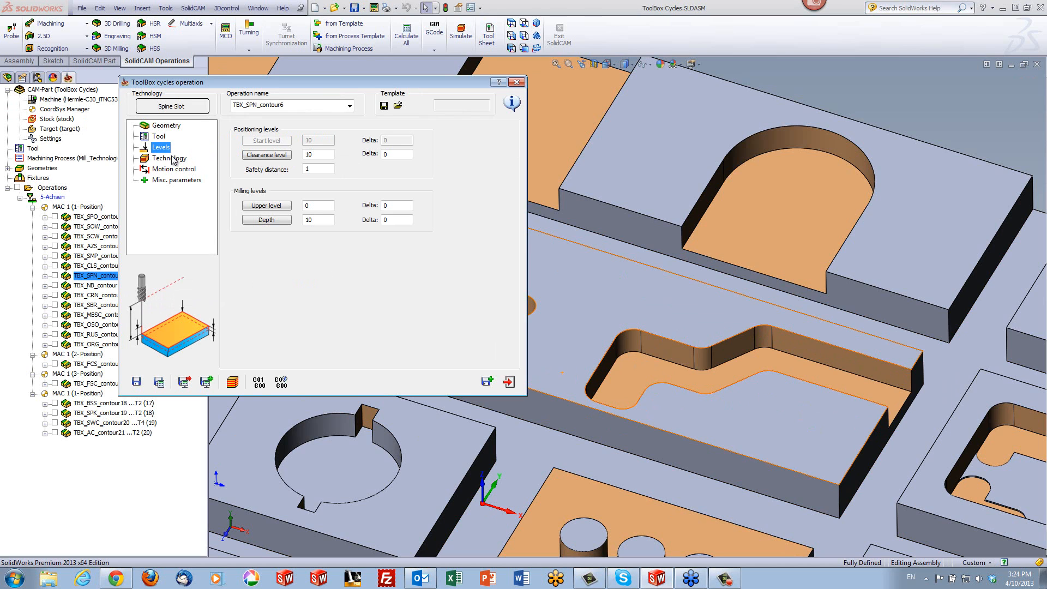
left_click(169, 159)
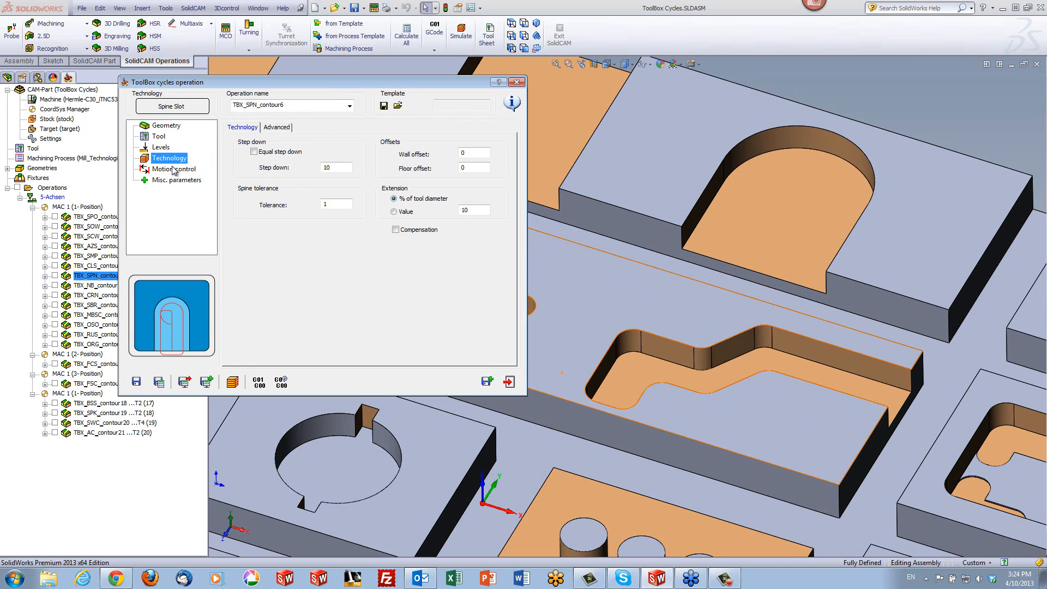
left_click(345, 169)
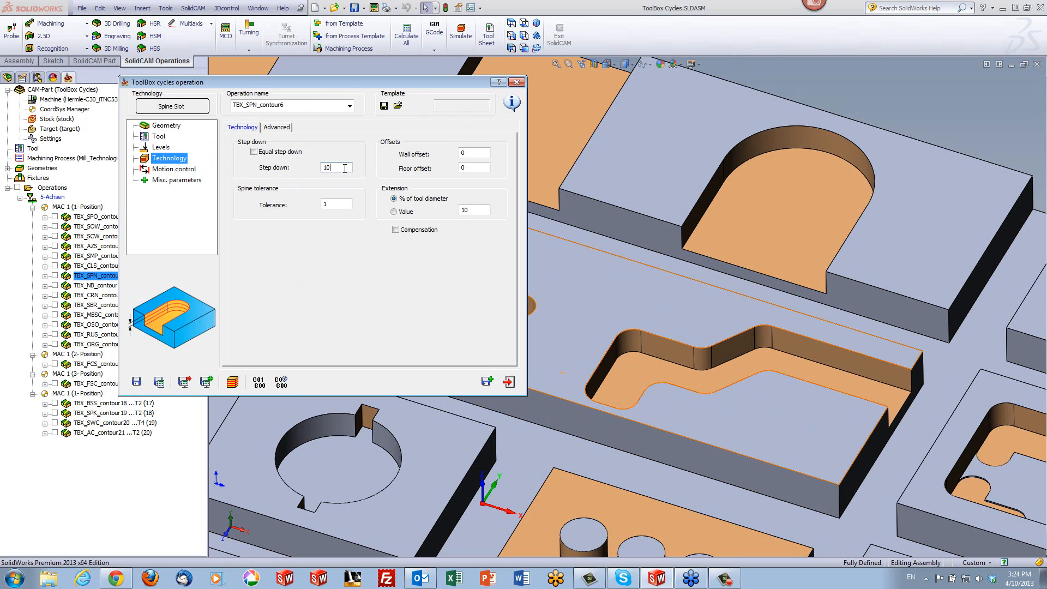
left_click(332, 203)
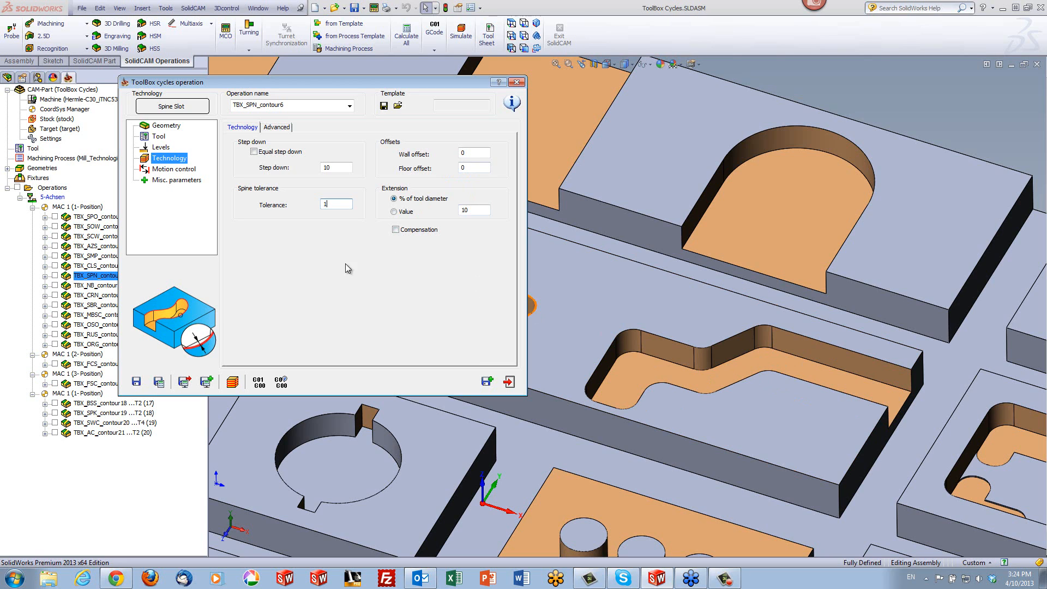
Step: Open the simulation of the spine slot operation, view the part from above and highlight the angled slot's floor up close
left_click(235, 381)
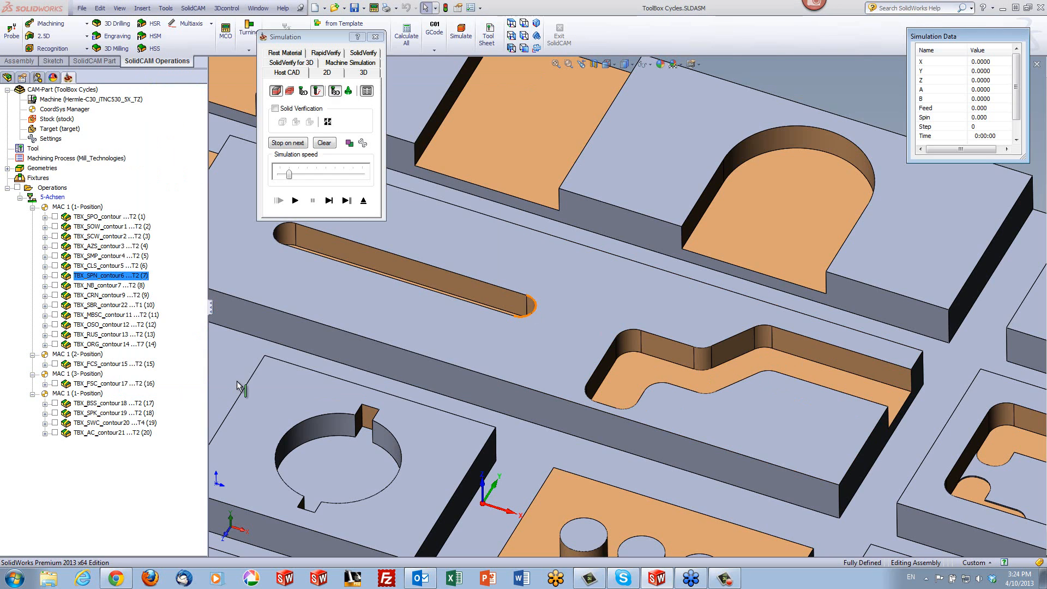
left_click(510, 23)
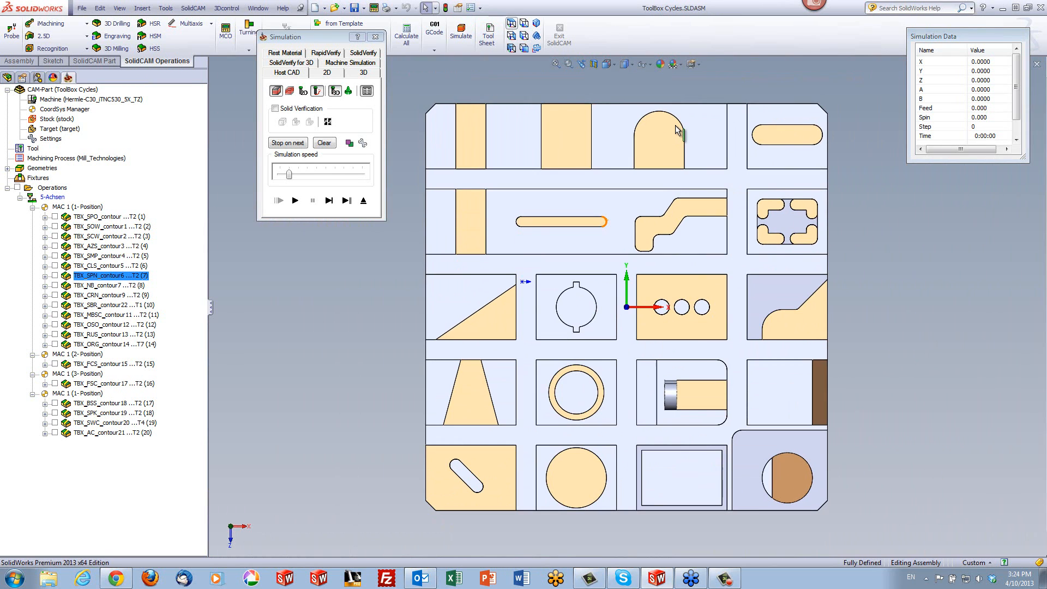
left_click(683, 210)
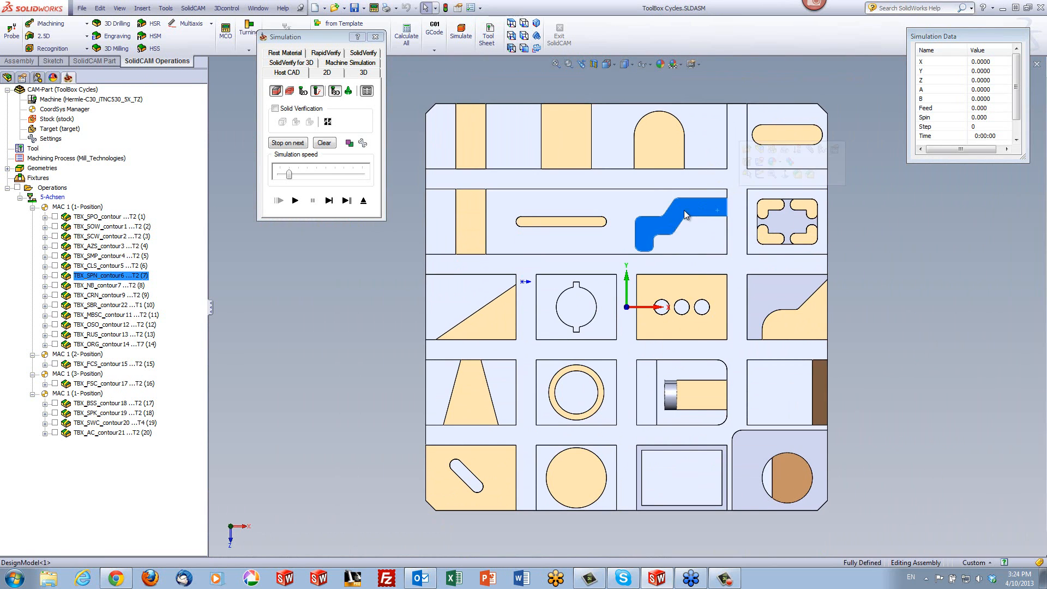
scroll(683, 214, "down", 4)
left_click(1024, 277)
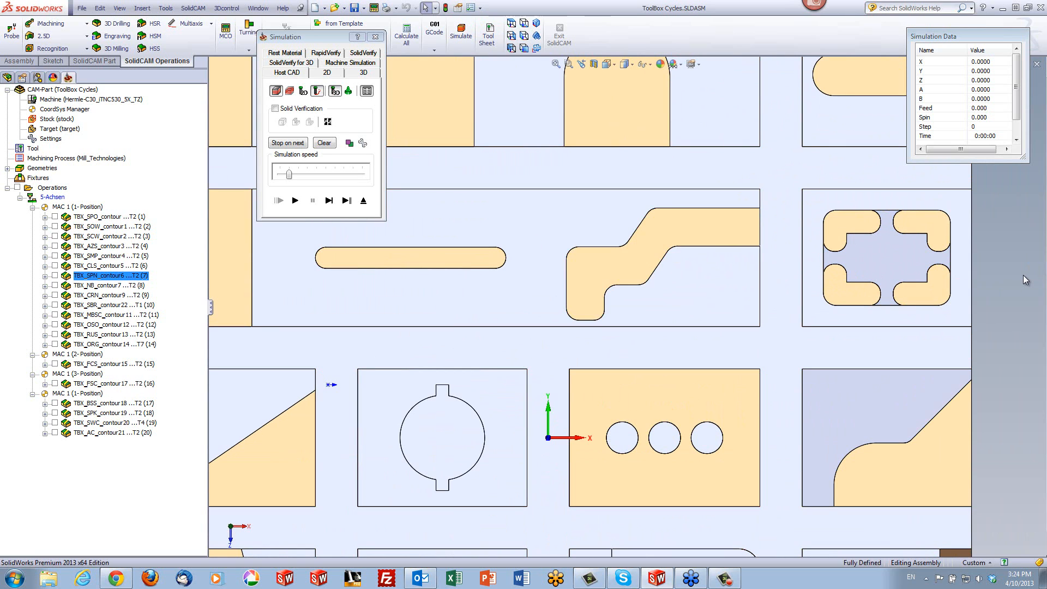
Step: Simulate the spine slot move by move from its open end into the angled section
left_click(329, 201)
left_click(329, 200)
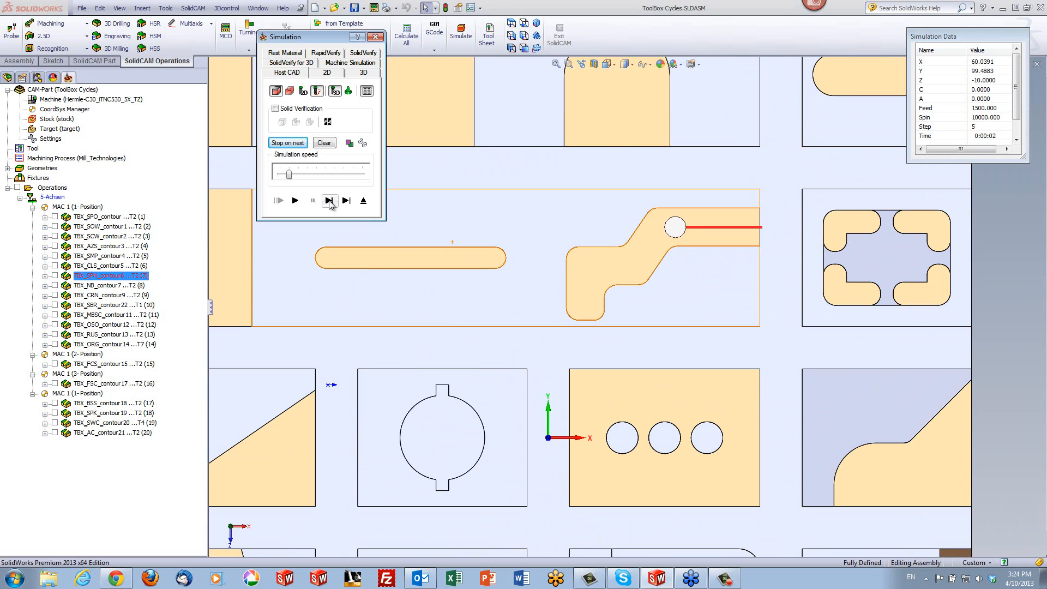
left_click(328, 201)
left_click(329, 200)
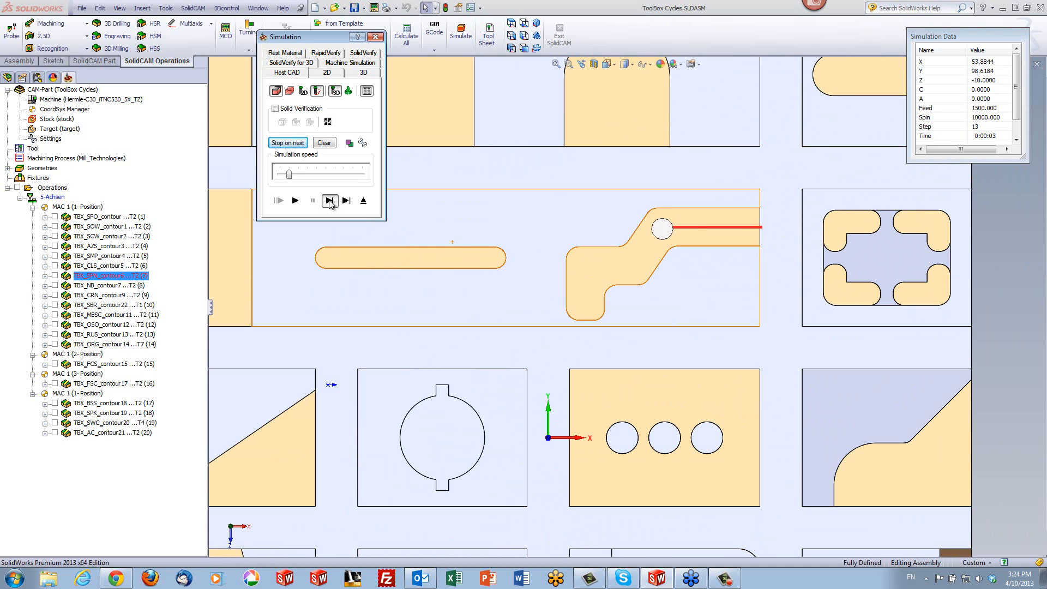
left_click(329, 200)
left_click(329, 200)
left_click(329, 201)
left_click(329, 201)
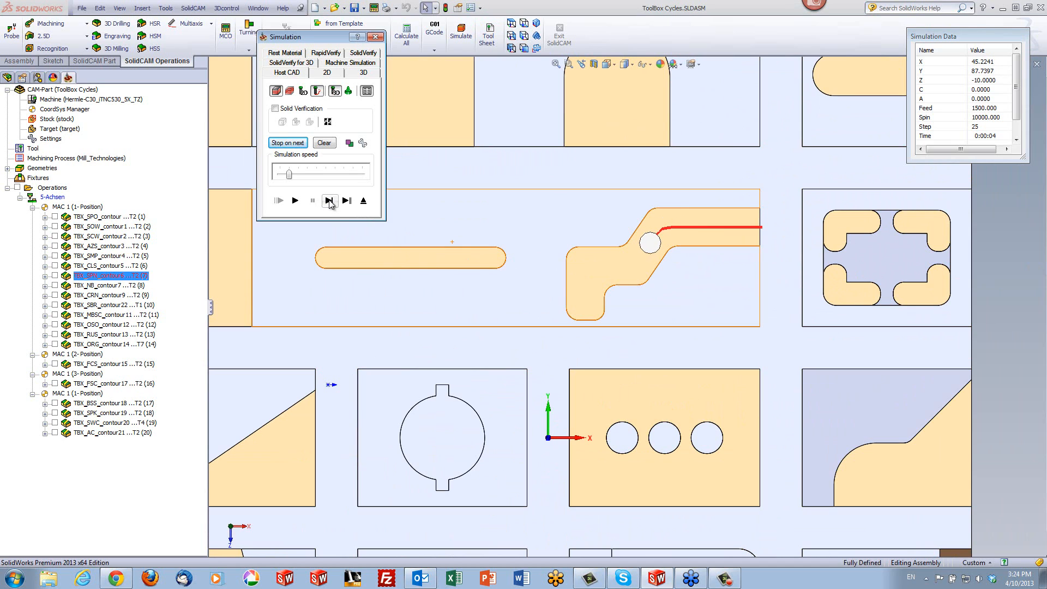
Step: Step the spine slot simulation along the centre pass to the slot's closed lower end
left_click(328, 201)
left_click(329, 200)
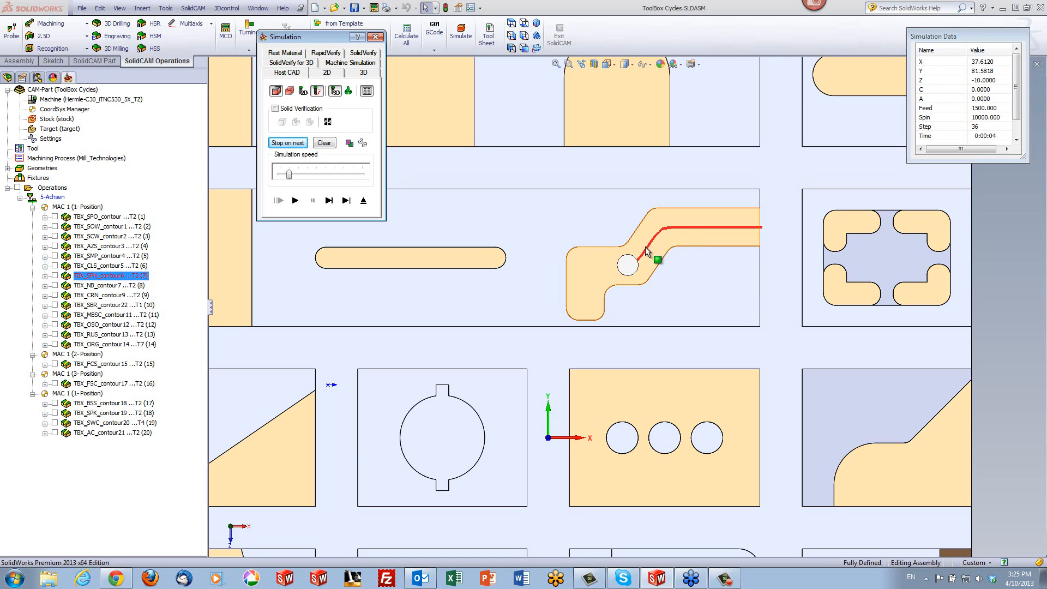
left_click(329, 201)
left_click(329, 200)
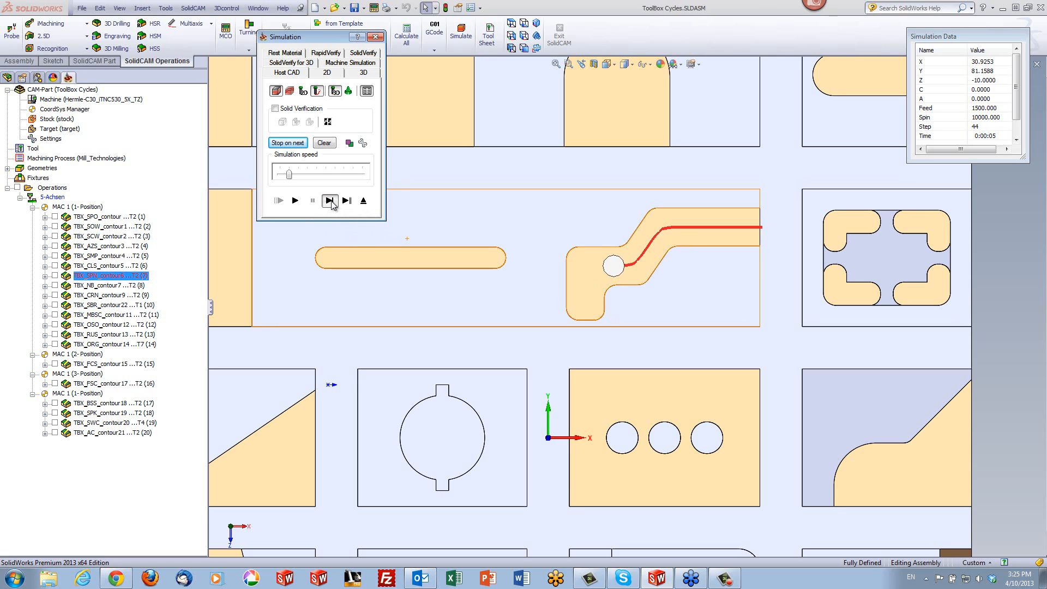
left_click(328, 200)
left_click(329, 200)
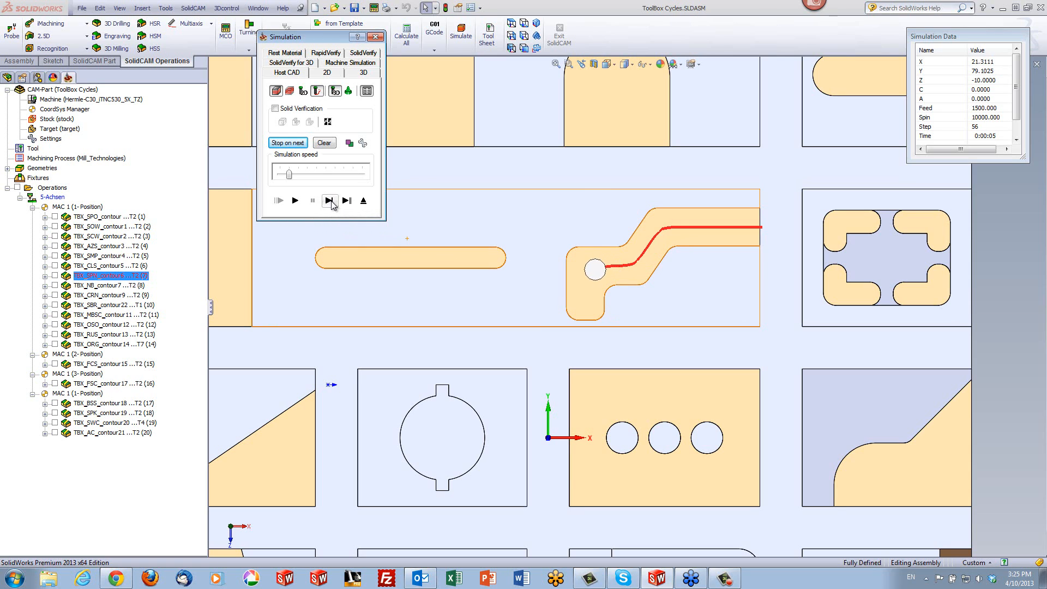
left_click(328, 200)
left_click(328, 200)
left_click(329, 200)
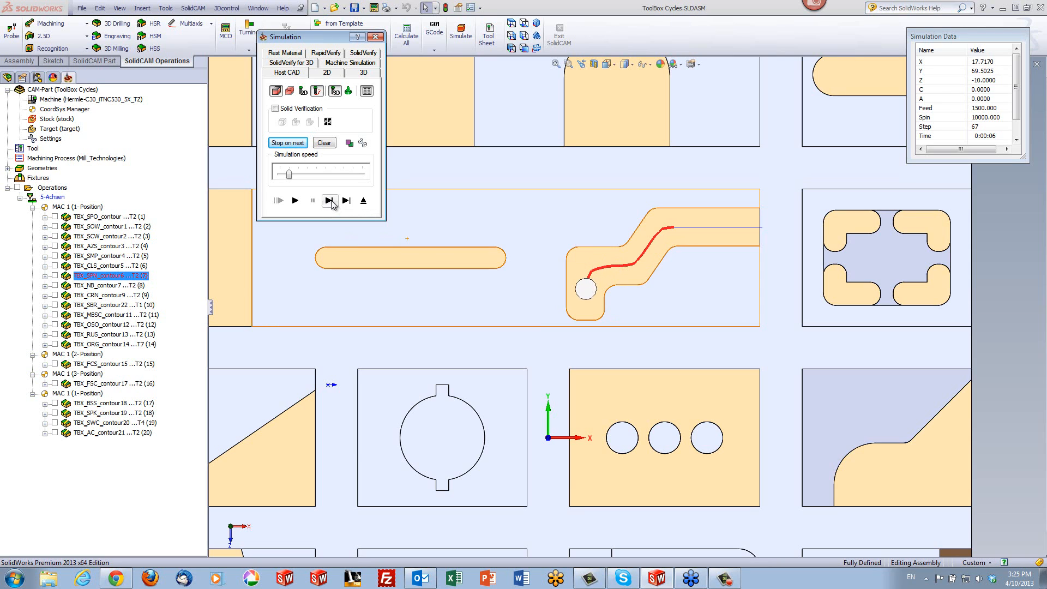
left_click(329, 200)
left_click(329, 200)
left_click(329, 200)
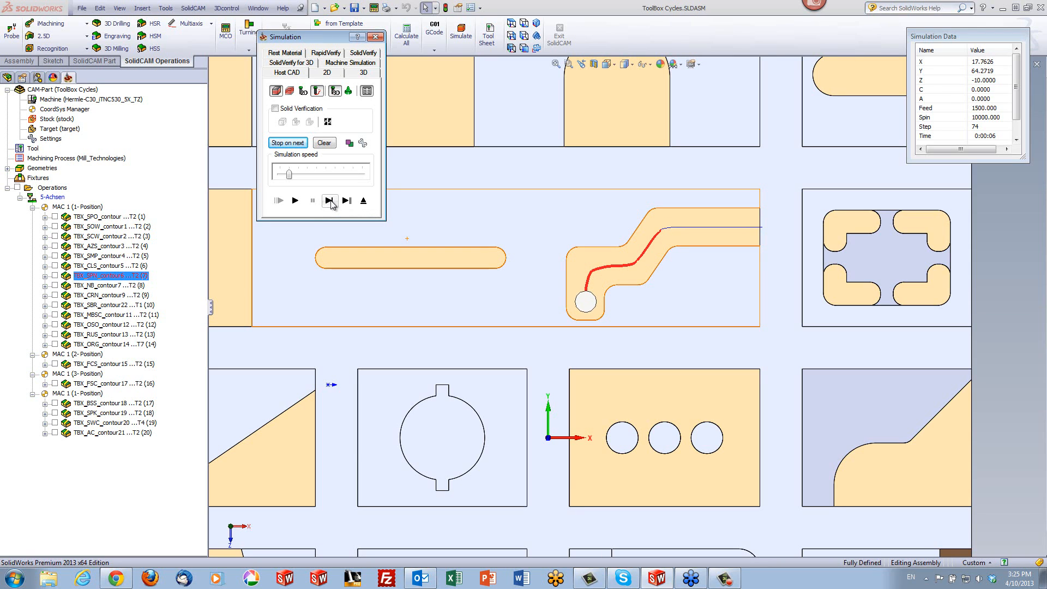
Step: Step the simulation along the return pass from the slot's closed end to its open end
left_click(328, 200)
left_click(328, 200)
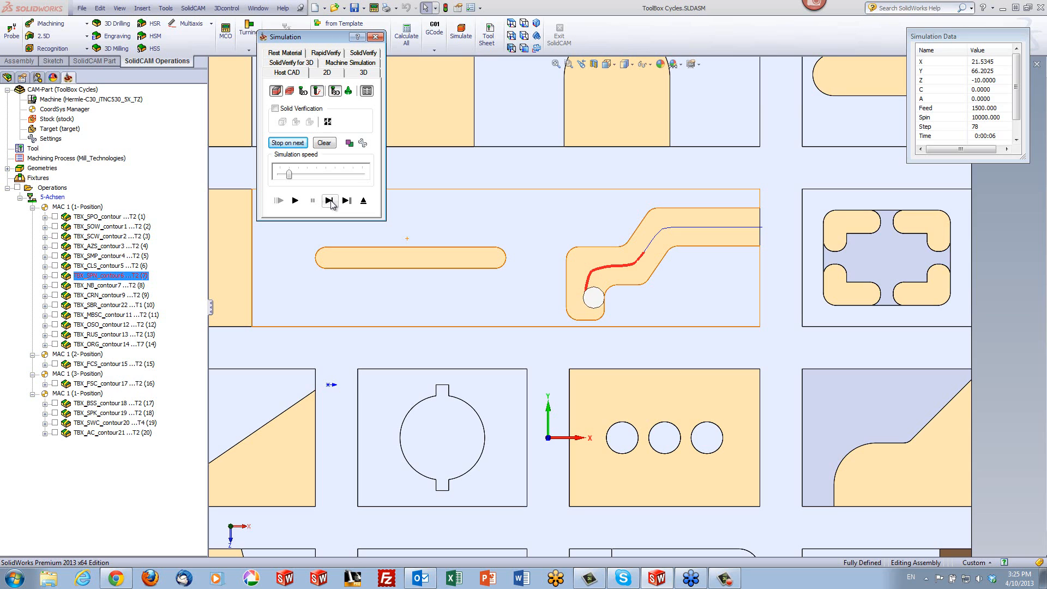
left_click(330, 201)
left_click(330, 200)
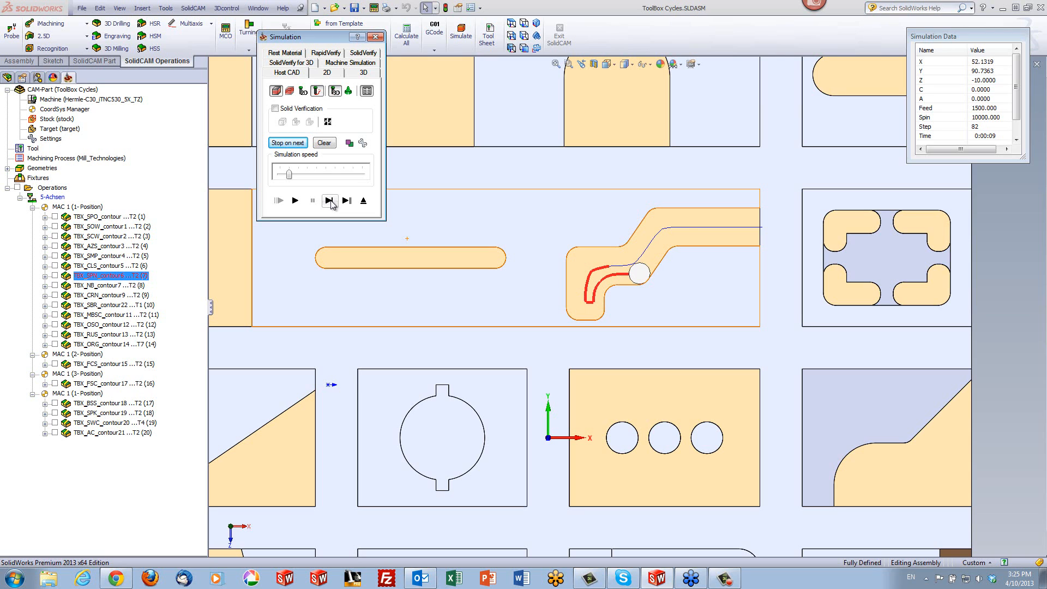
left_click(330, 201)
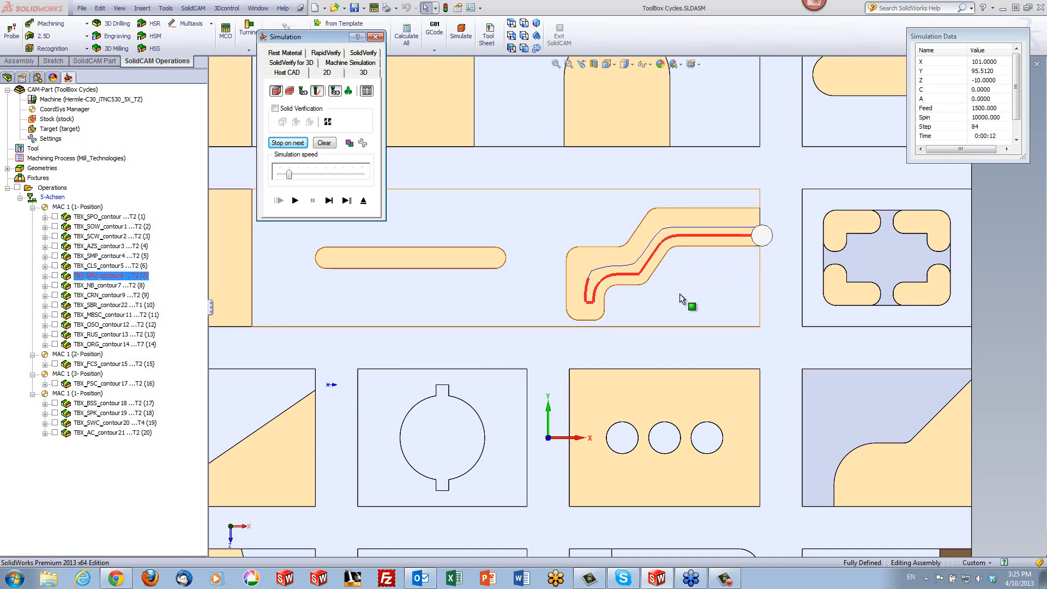
left_click(330, 202)
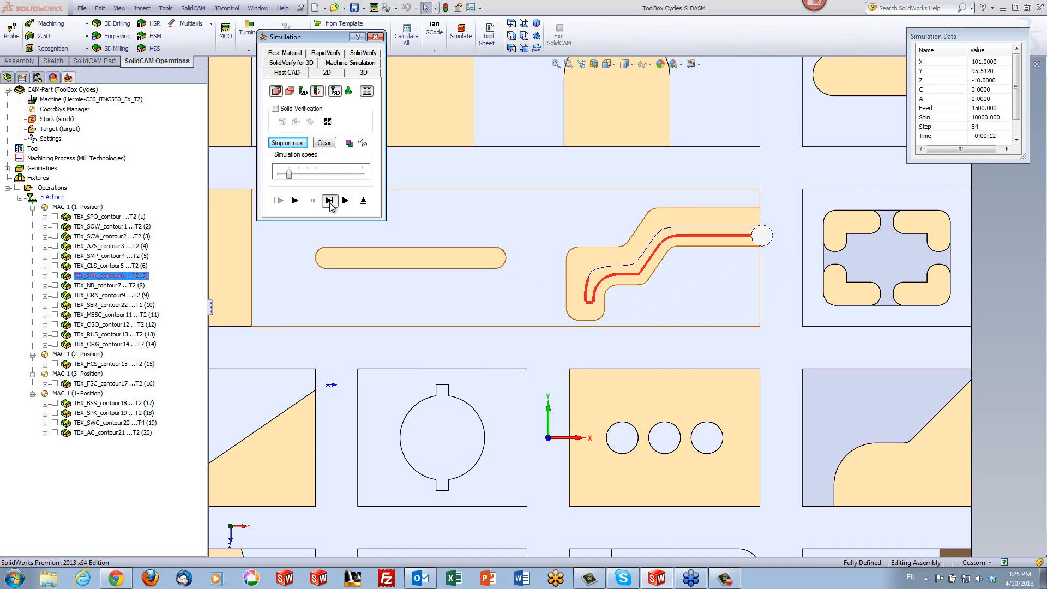
Step: Step the simulation along the opposite wall pass from the slot's open end back into the closed end
left_click(330, 202)
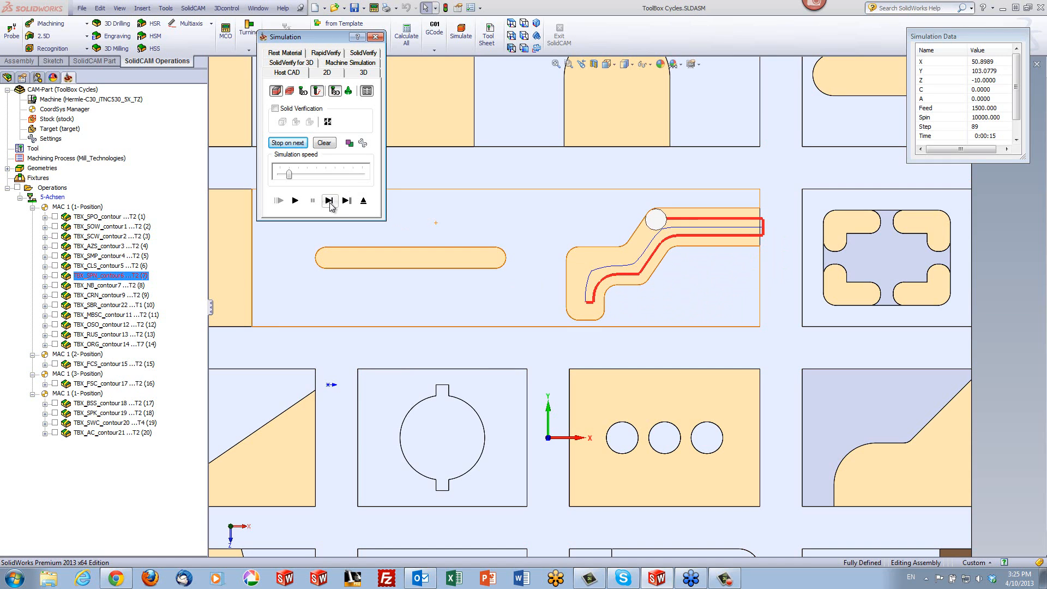
left_click(330, 201)
left_click(330, 203)
left_click(330, 203)
left_click(329, 203)
left_click(330, 203)
left_click(330, 202)
left_click(330, 203)
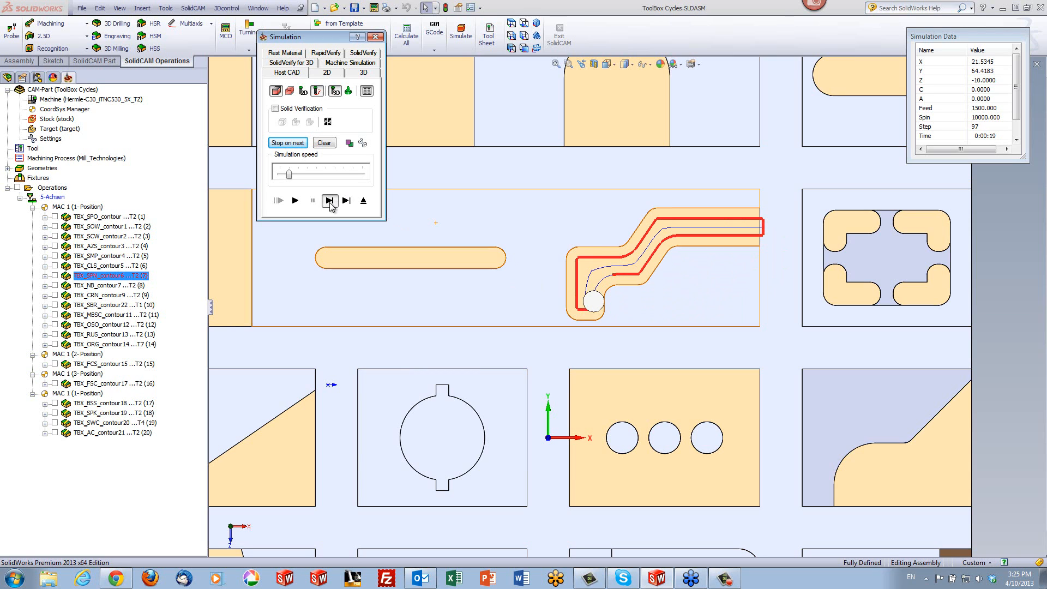
left_click(330, 202)
left_click(330, 203)
Step: Run the rest of the spine slot simulation and exit both the simulation and the TBX_SPN_contour6 operation
left_click(296, 201)
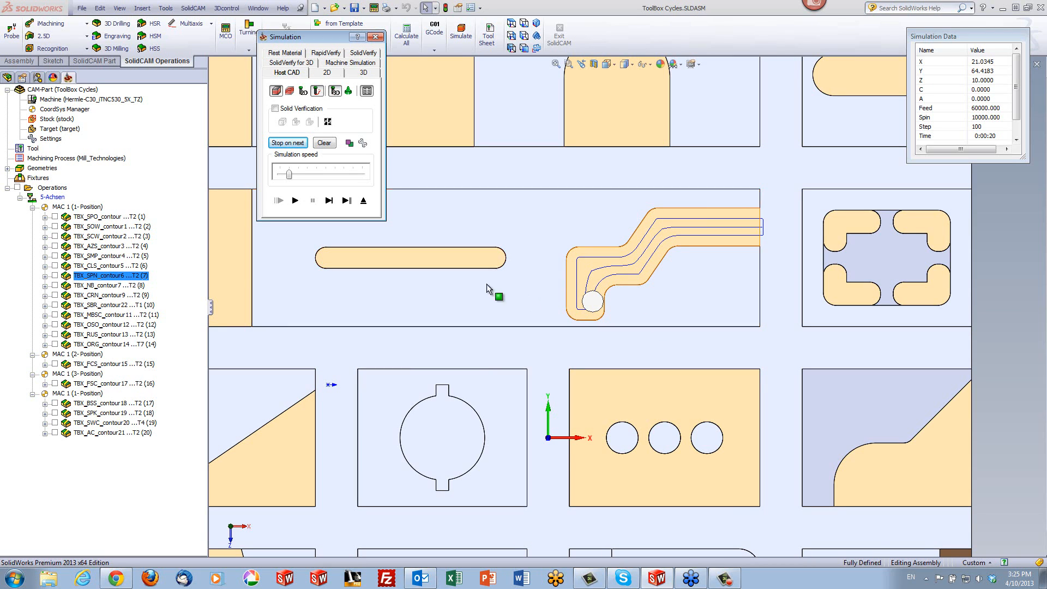
left_click(363, 201)
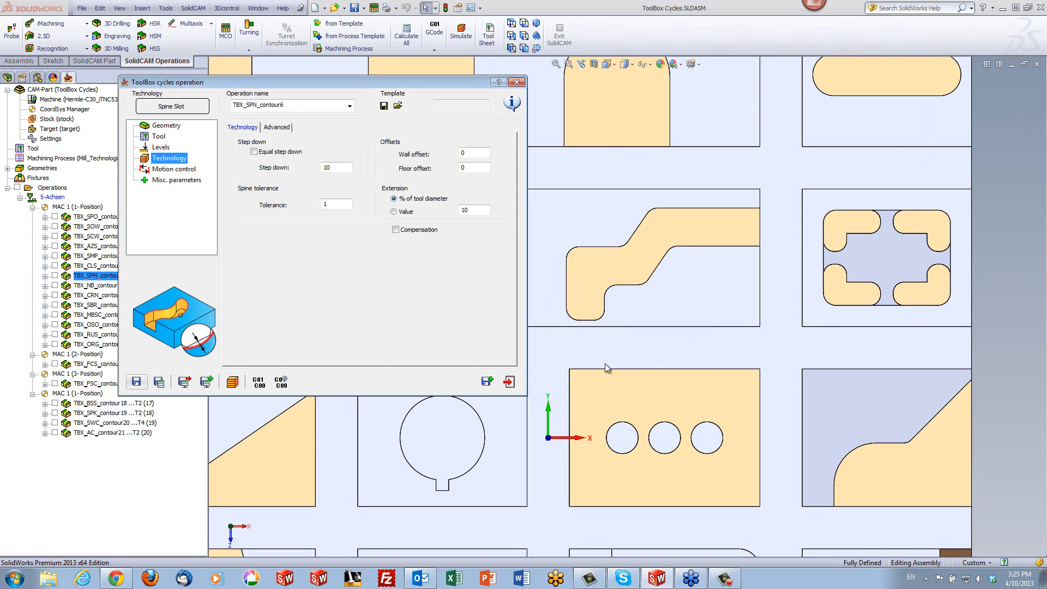
left_click(509, 382)
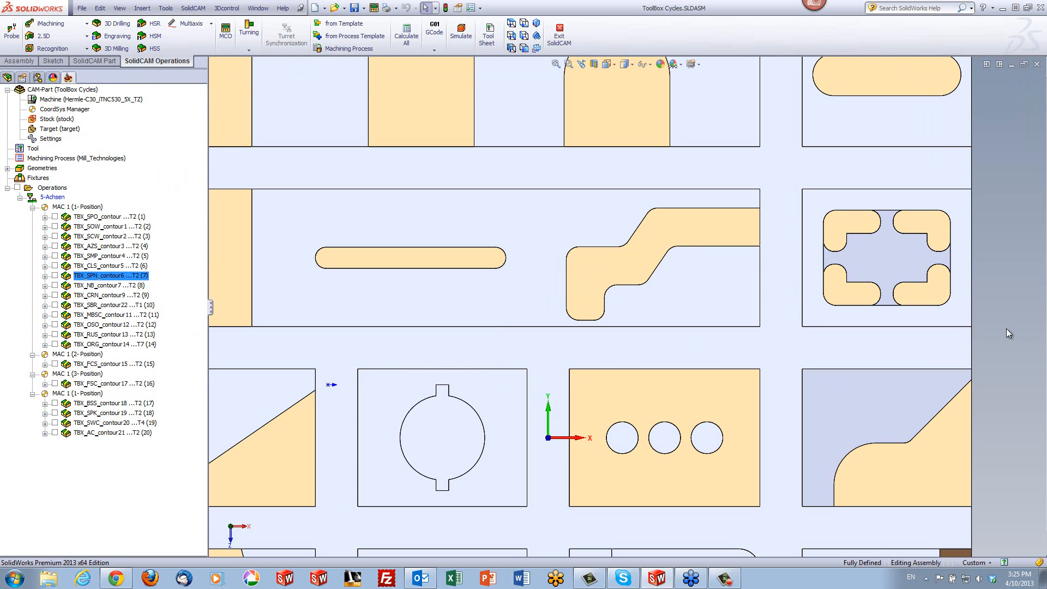
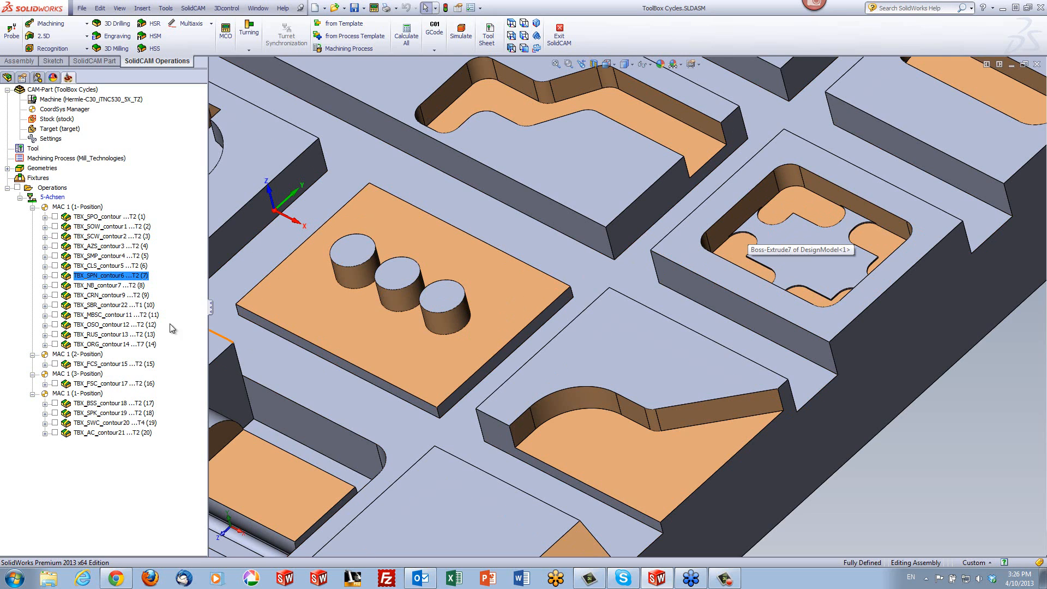
Step: Open the TBX_NB_contour7 Four Nubs operation and display its contour geometry on the model
left_click(111, 285)
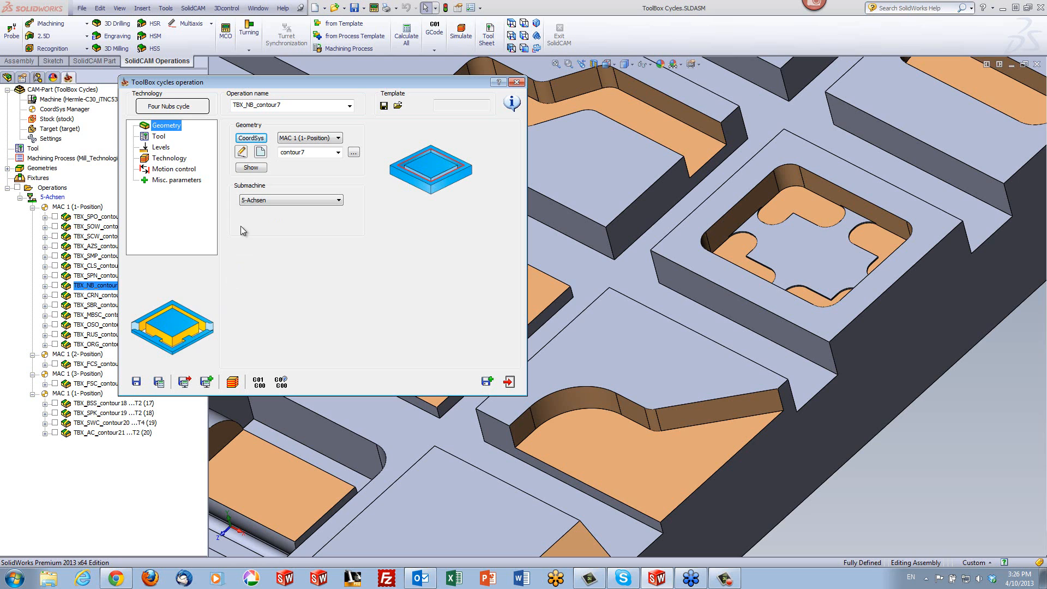
left_click(250, 168)
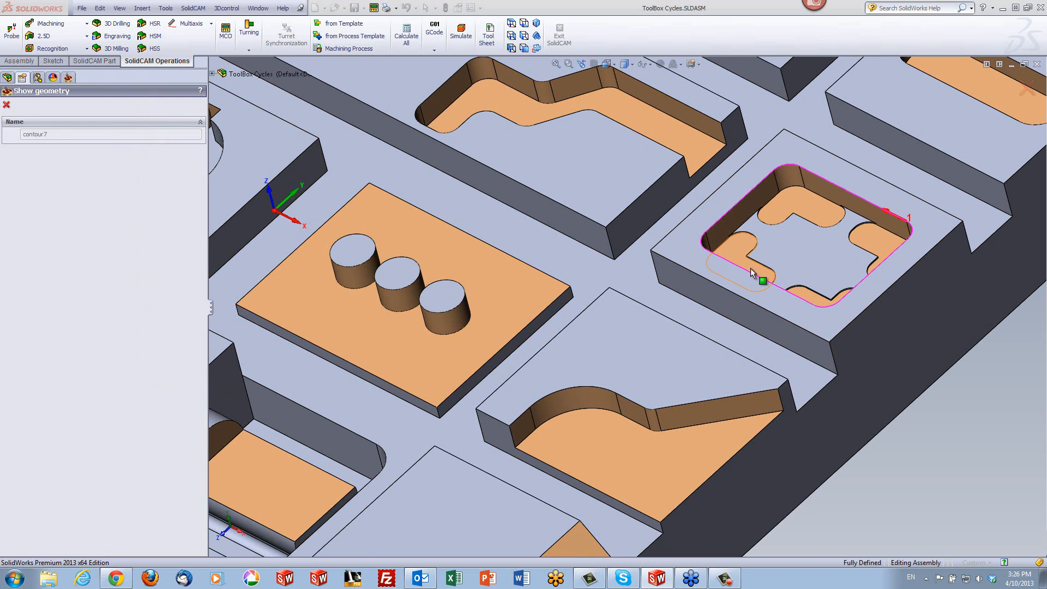
left_click(7, 105)
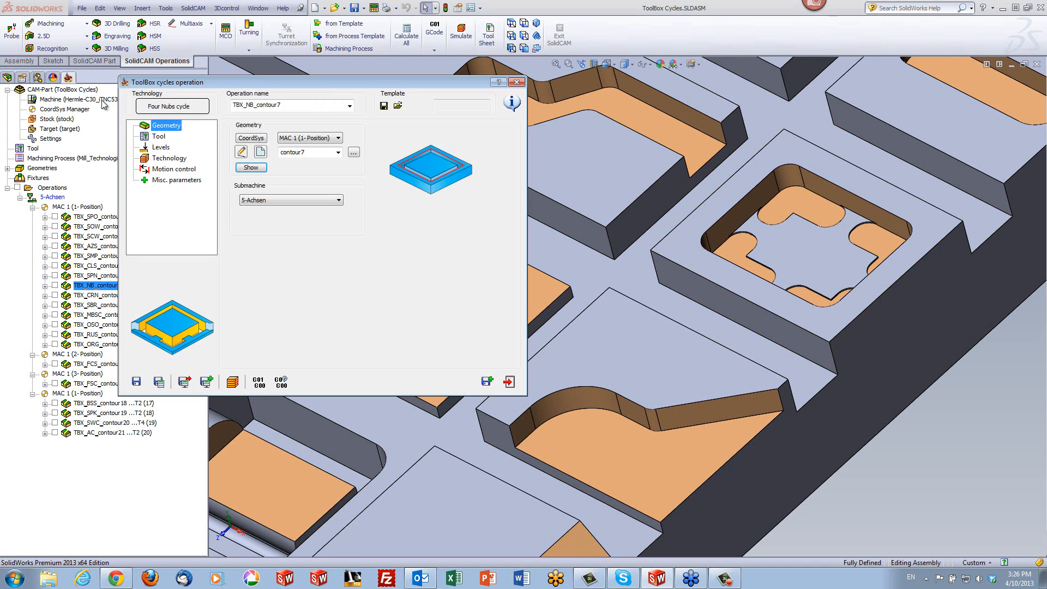
Step: Review the tool definition and the positioning and milling levels of the Four Nubs operation
left_click(158, 136)
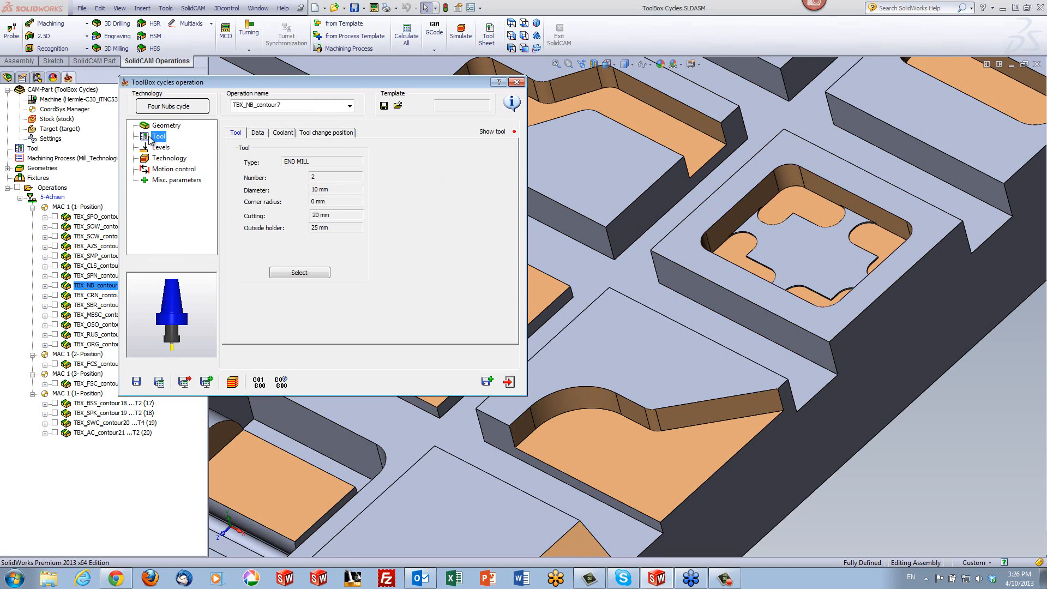
left_click(161, 148)
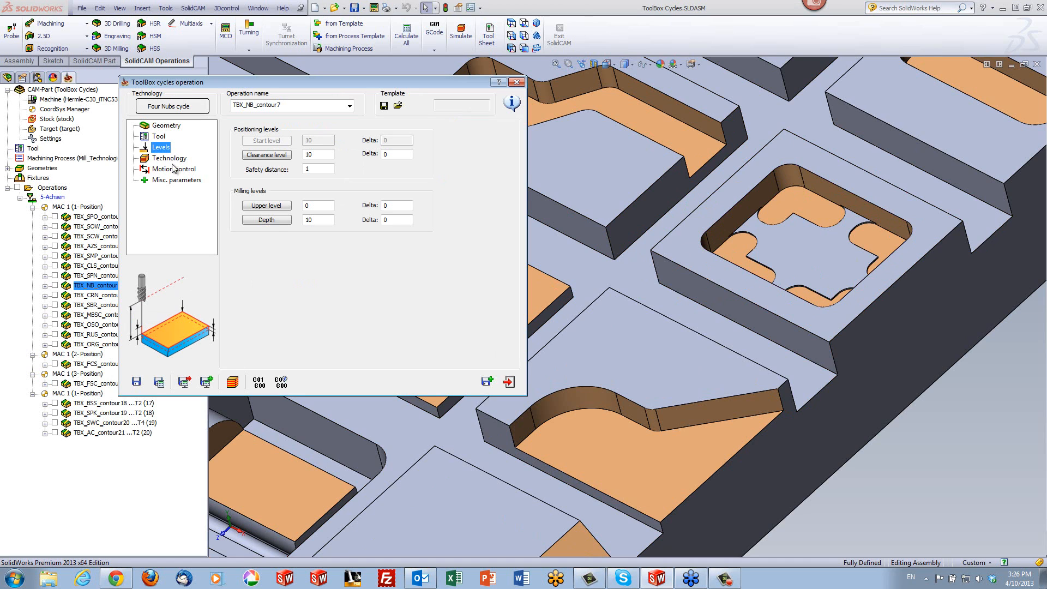
left_click(269, 223)
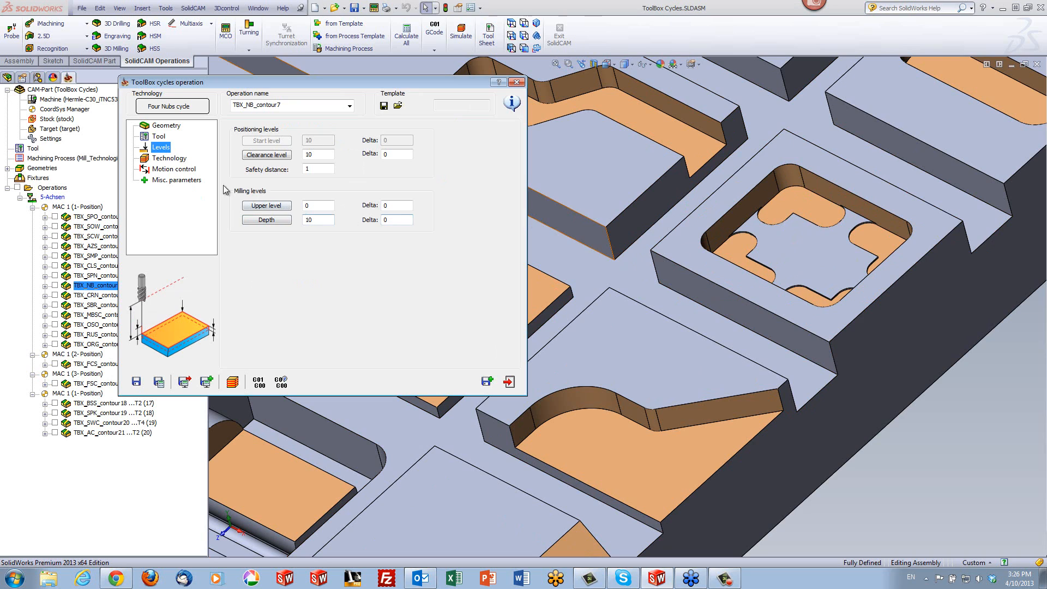
Step: Review the Four Nubs technology settings for step down, number of bridges, bridge width and thickness
left_click(170, 158)
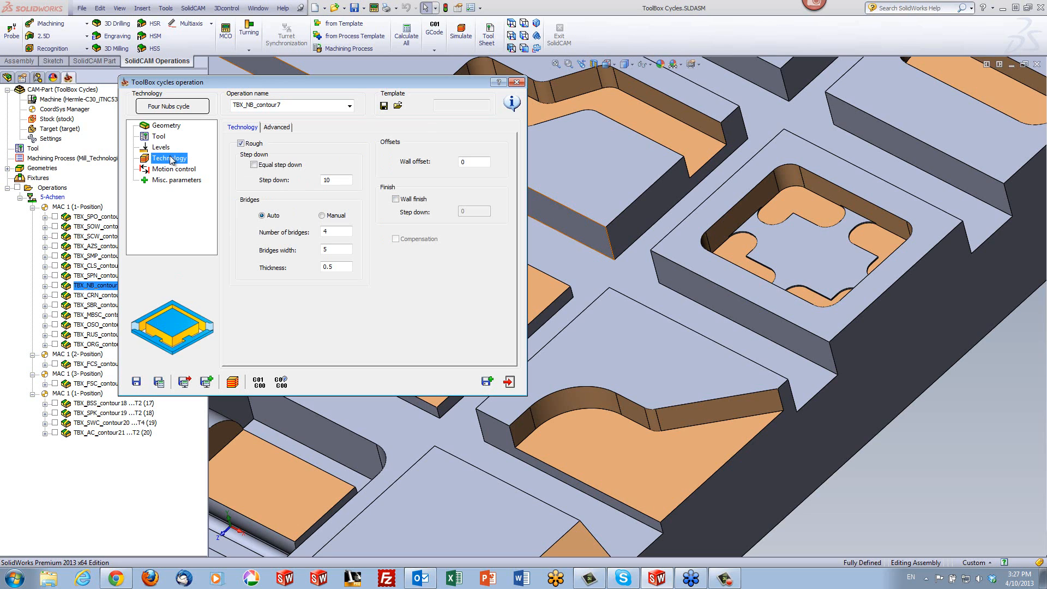
left_click(342, 180)
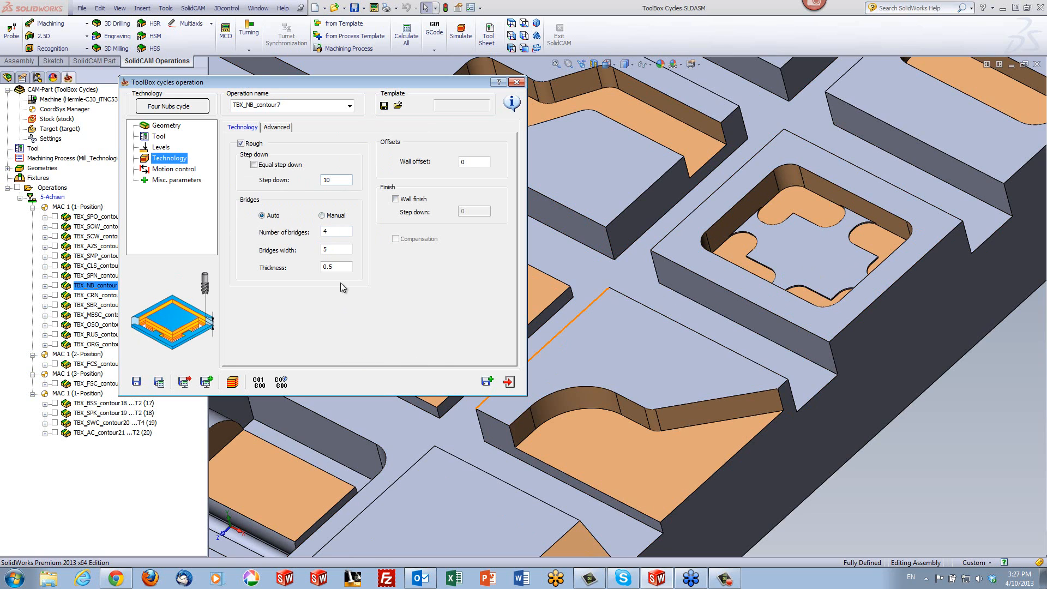
left_click(337, 232)
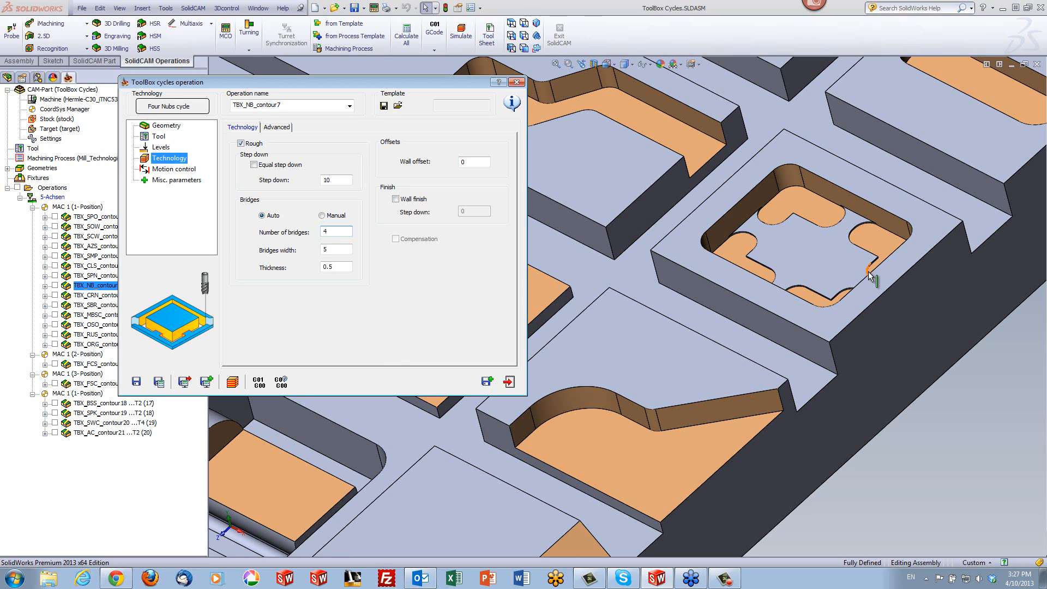
left_click(334, 252)
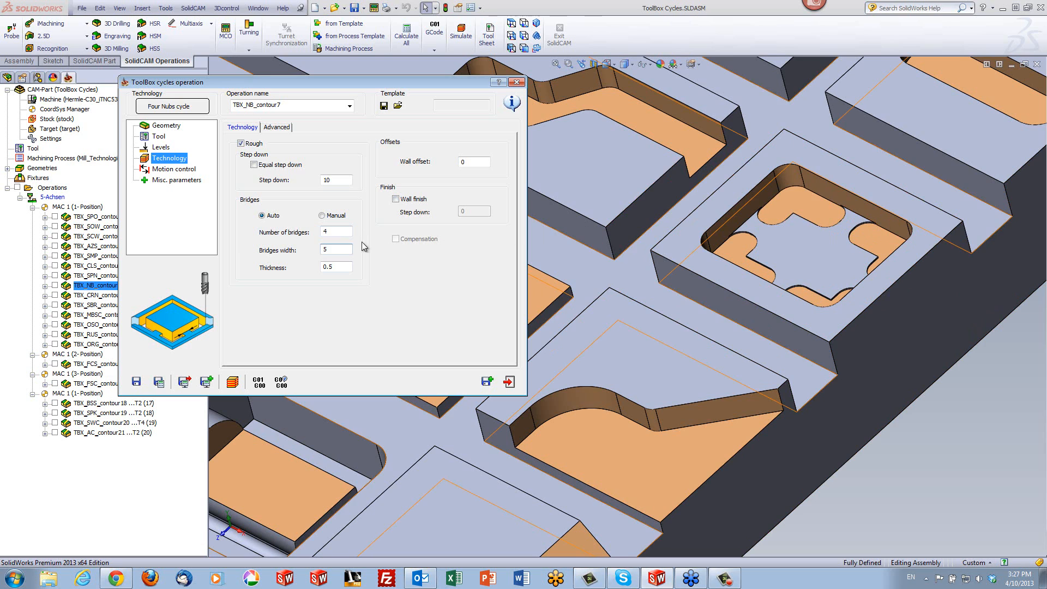
left_click(335, 267)
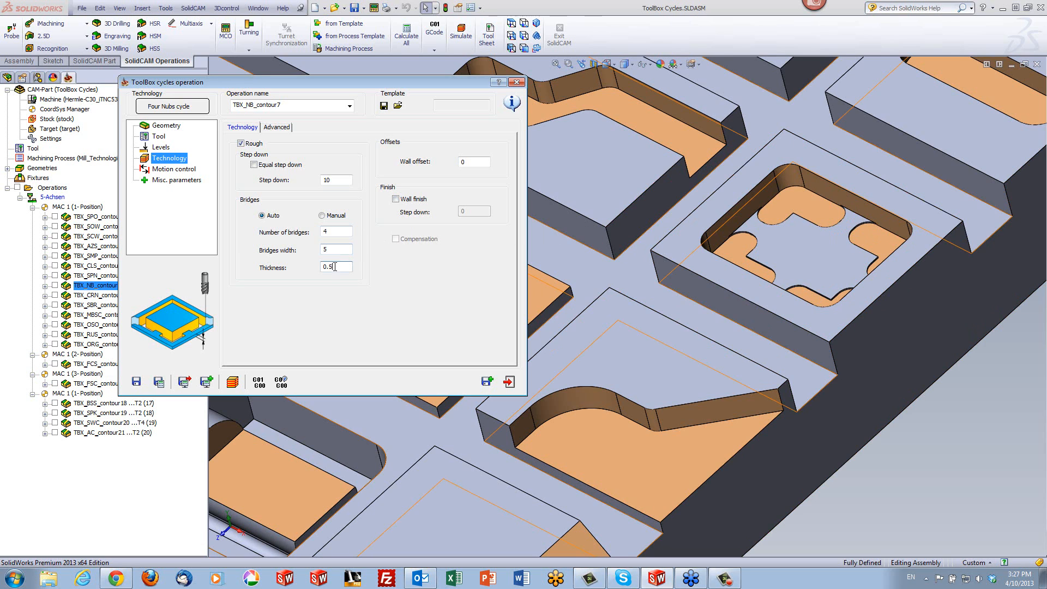
Step: Measure the normal distance between the pocket's central face and the adjacent nub recess face, and clear the selection
left_click(816, 240)
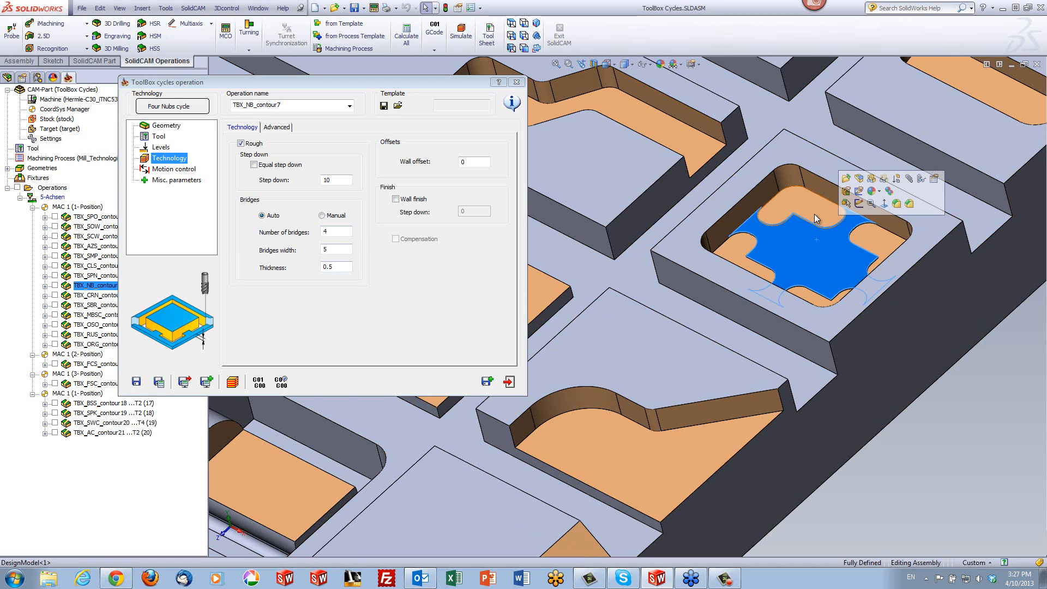
left_click(814, 212, "ctrl")
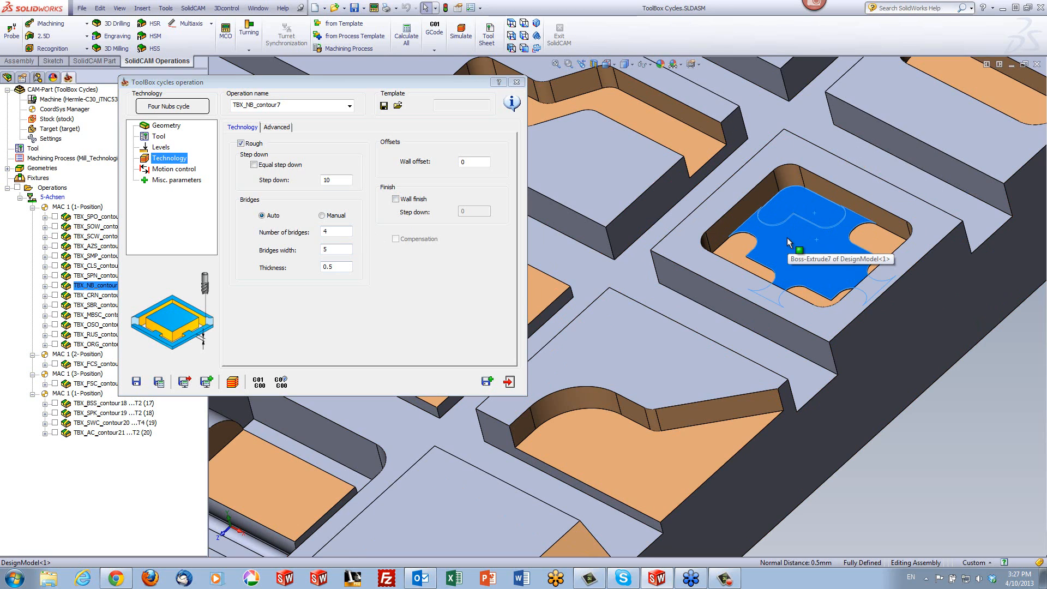
key("Escape")
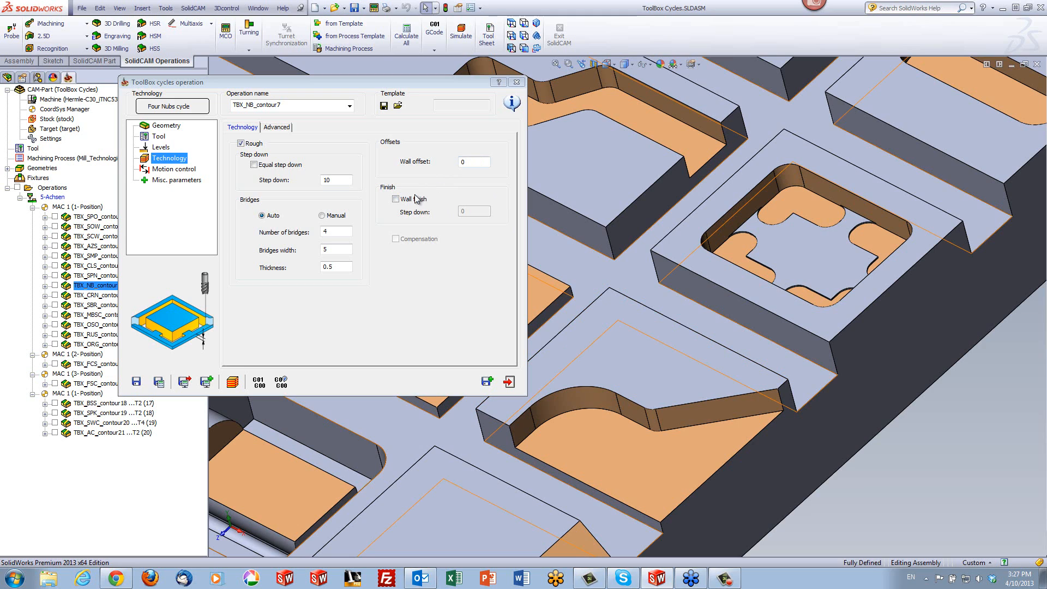
Step: Switch the Four Nubs bridges from automatic to manual mode and open the bridge positioning
left_click(472, 159)
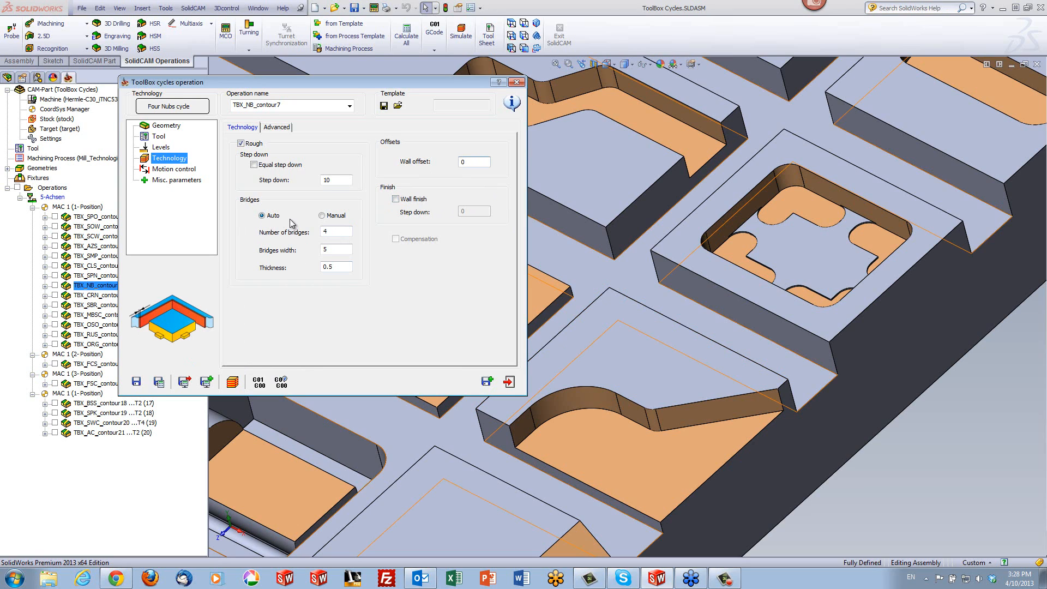
left_click(344, 231)
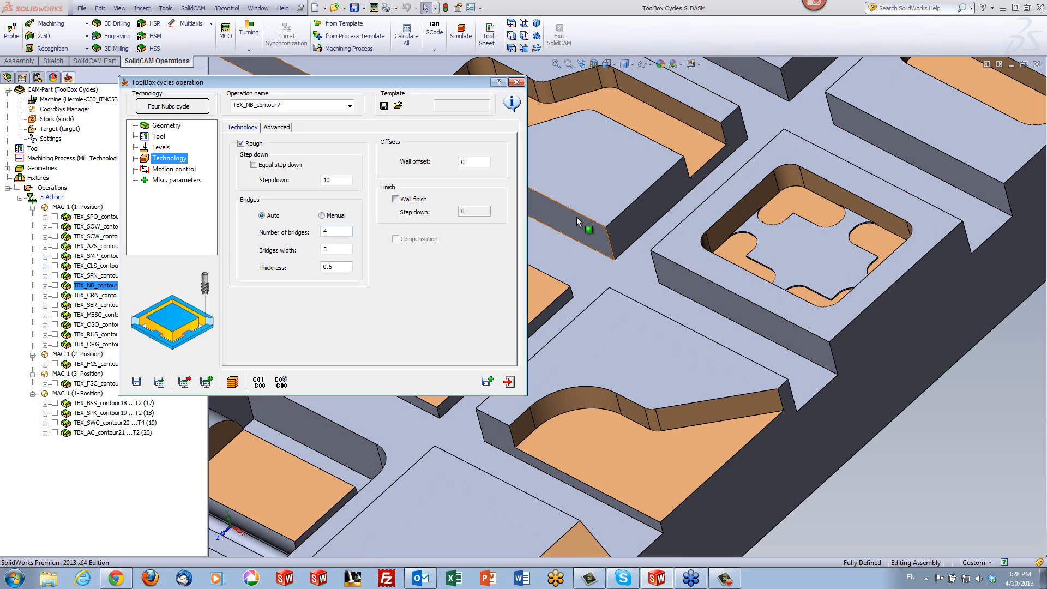
left_click(321, 215)
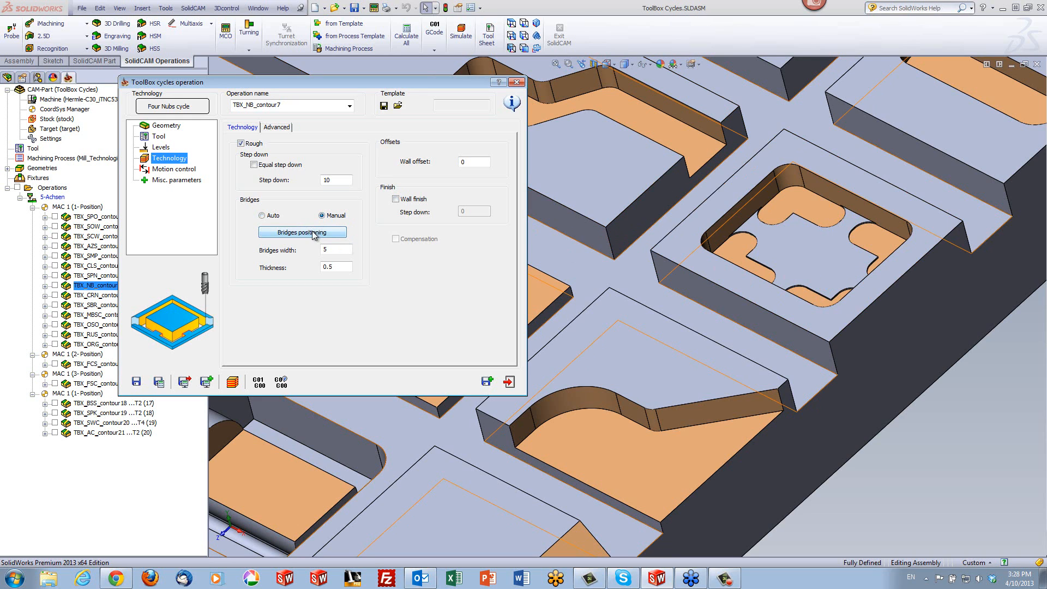
left_click(313, 233)
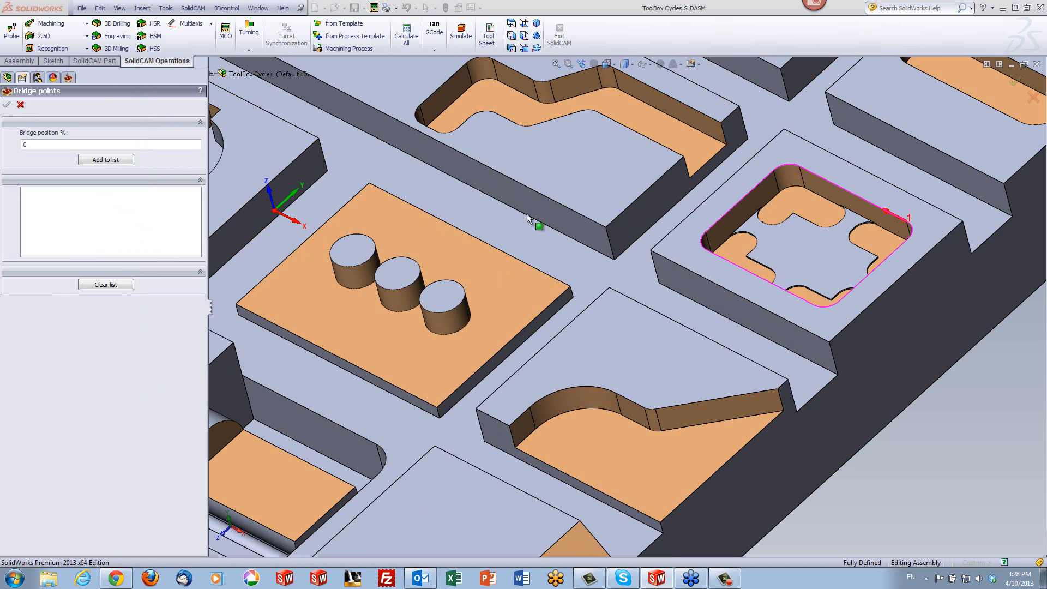
Step: Try placing five bridge points along the pocket contour at about 38, 64, 91, 6 and 21 %, and cancel the positioning
left_click(739, 206)
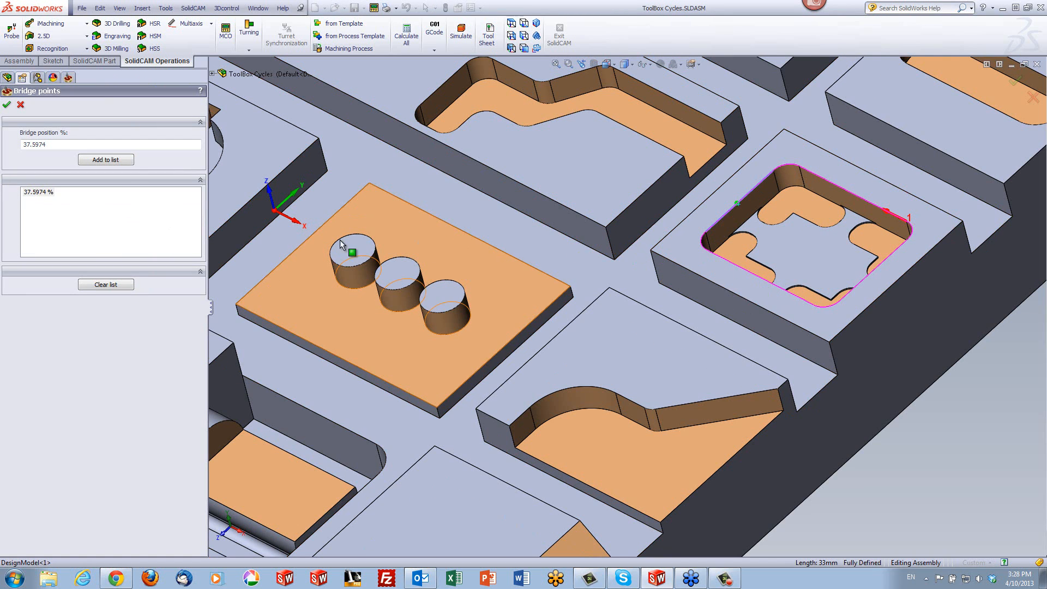
left_click(770, 283)
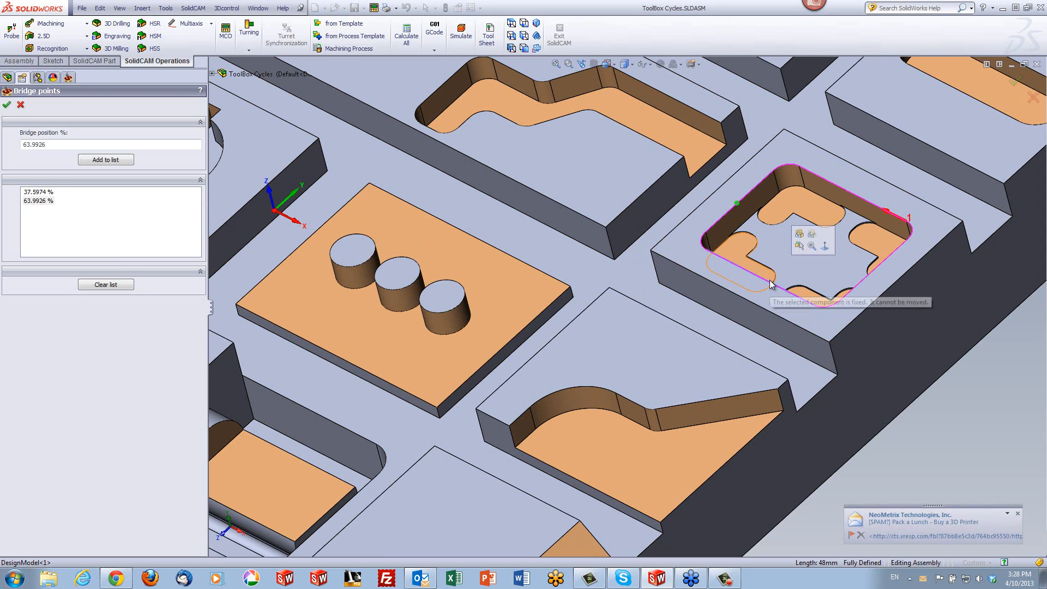
left_click(892, 254)
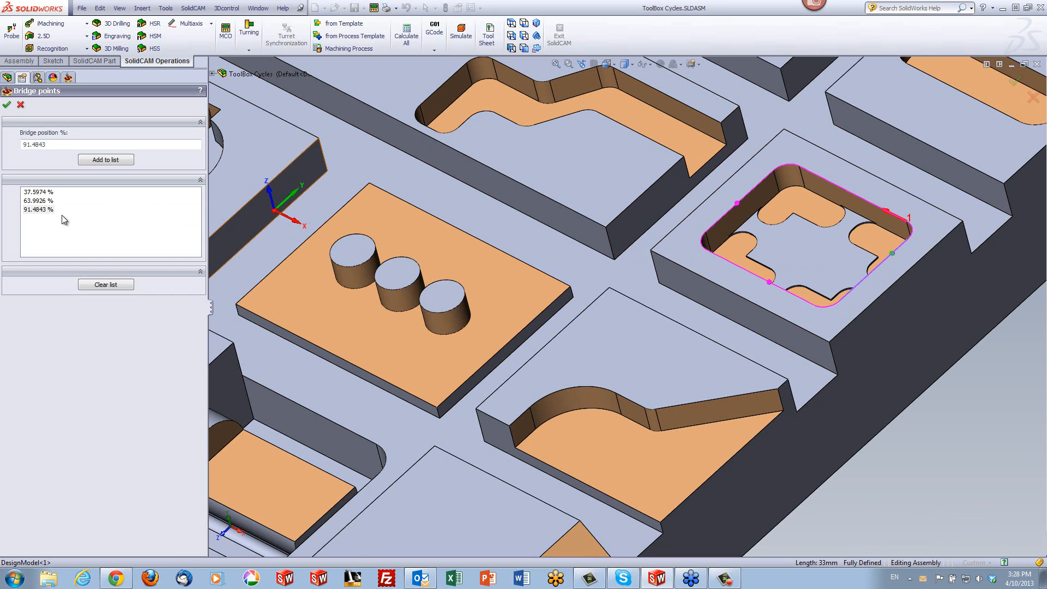
left_click(878, 208)
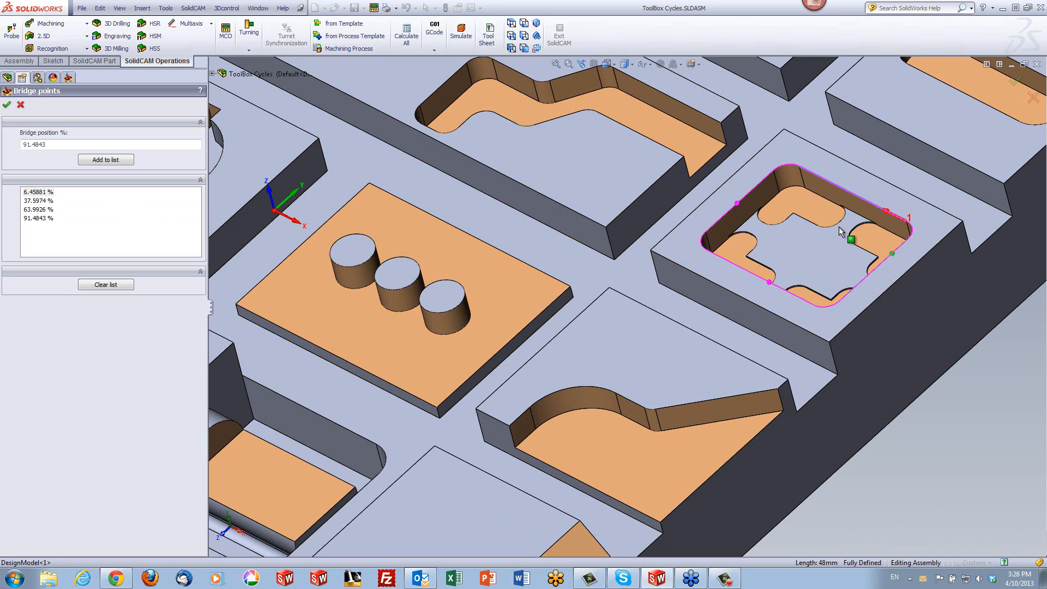
left_click(812, 177)
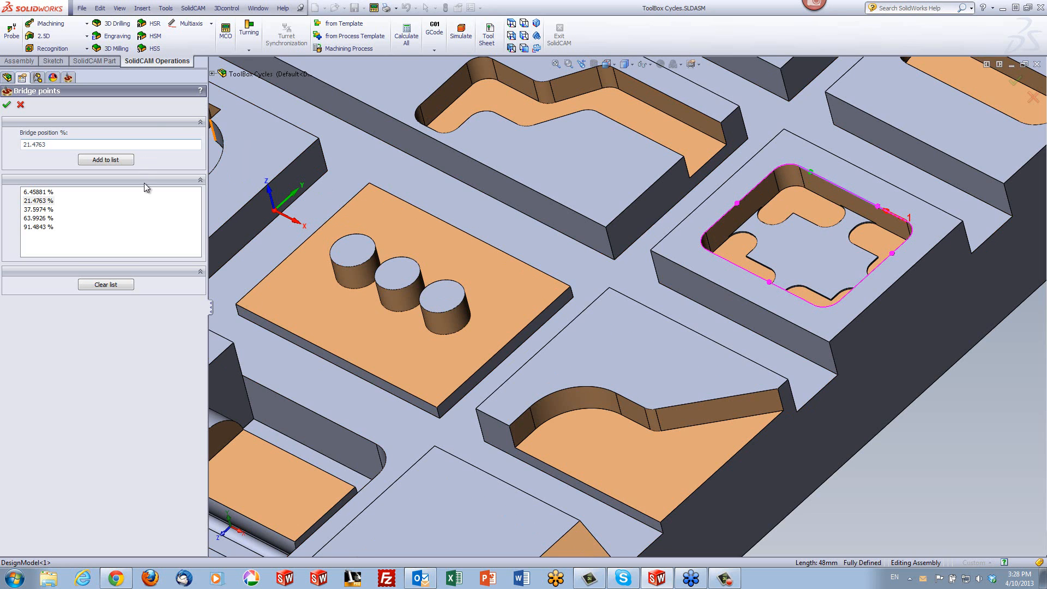
left_click(20, 104)
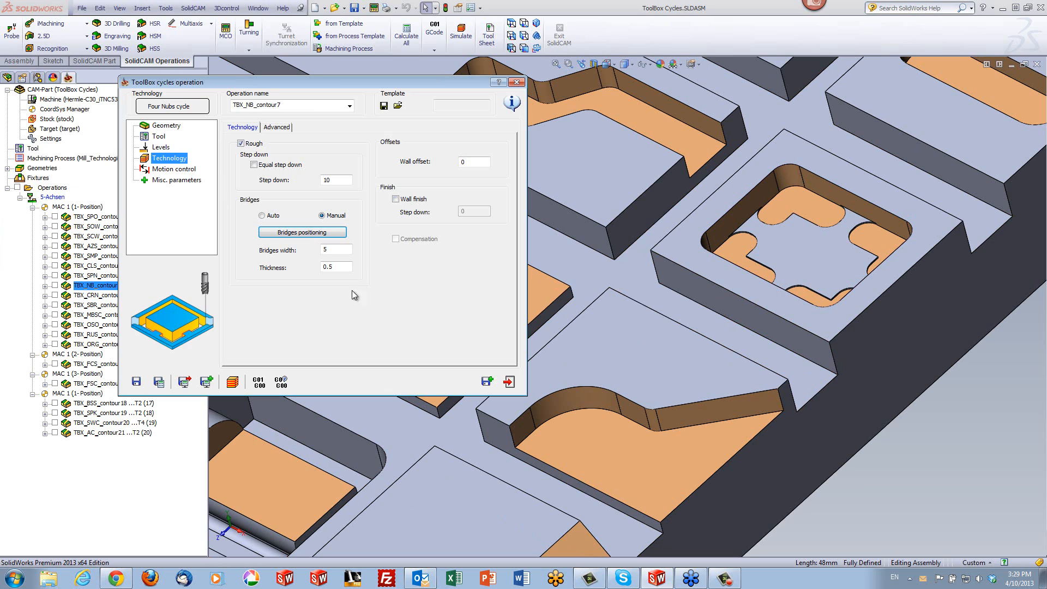
Step: Try simulating the Four Nubs operation with manual bridges, exit the simulation, and set the bridges back to Auto
left_click(233, 382)
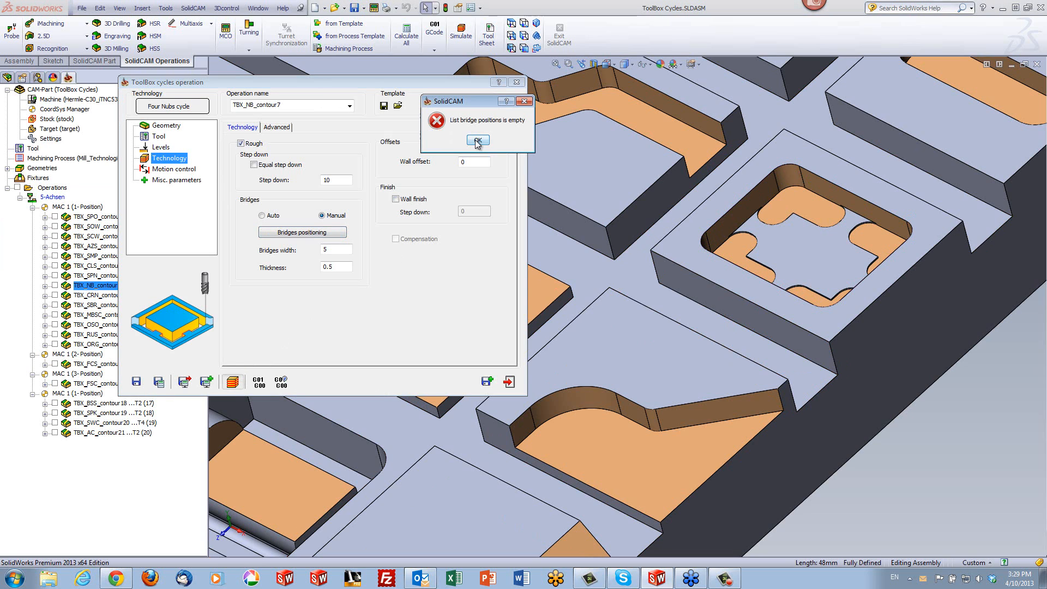
left_click(475, 139)
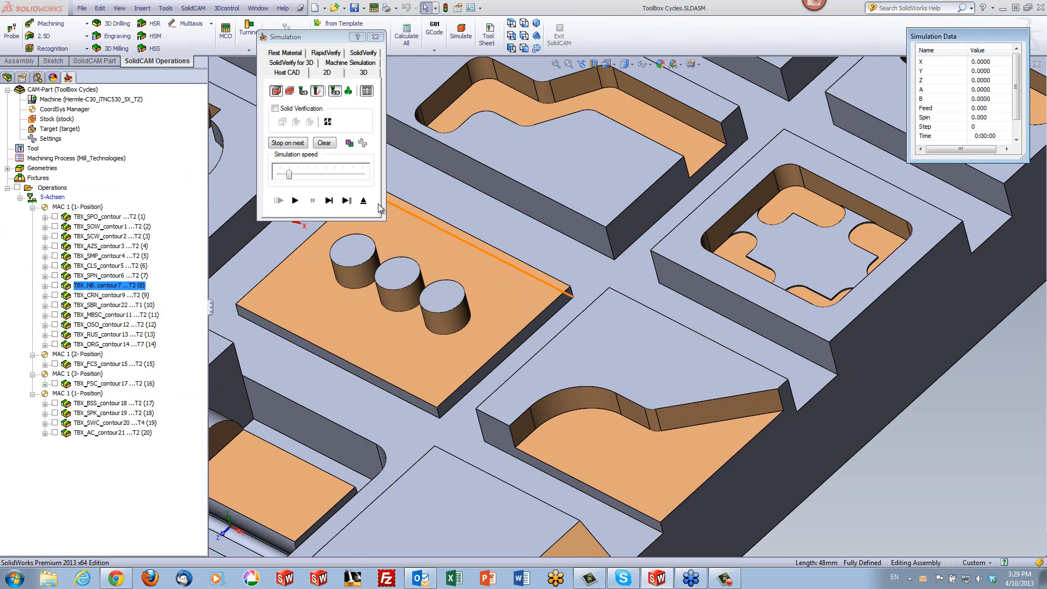
left_click(364, 201)
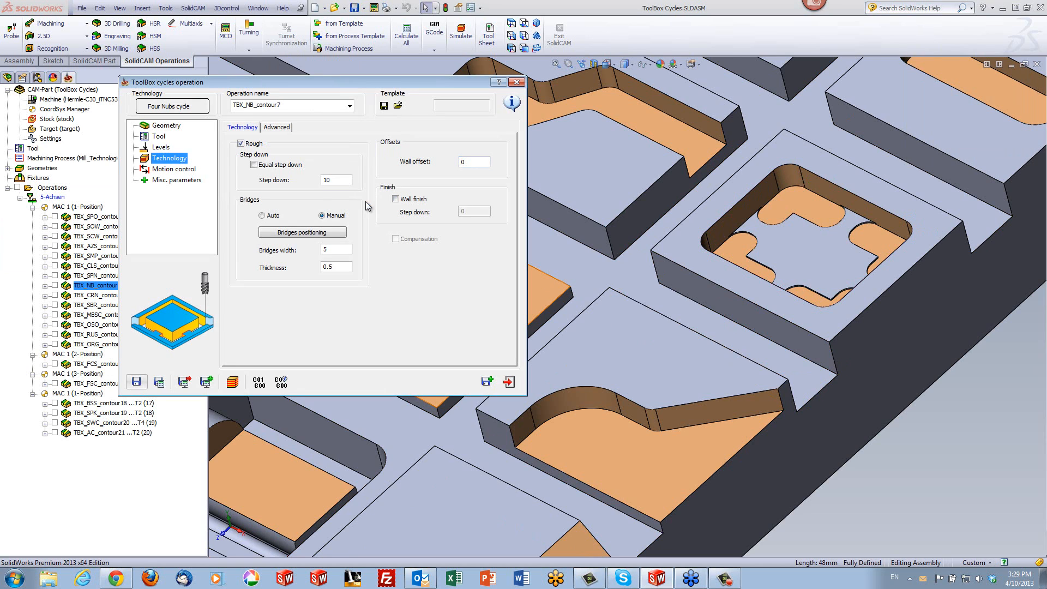
left_click(262, 216)
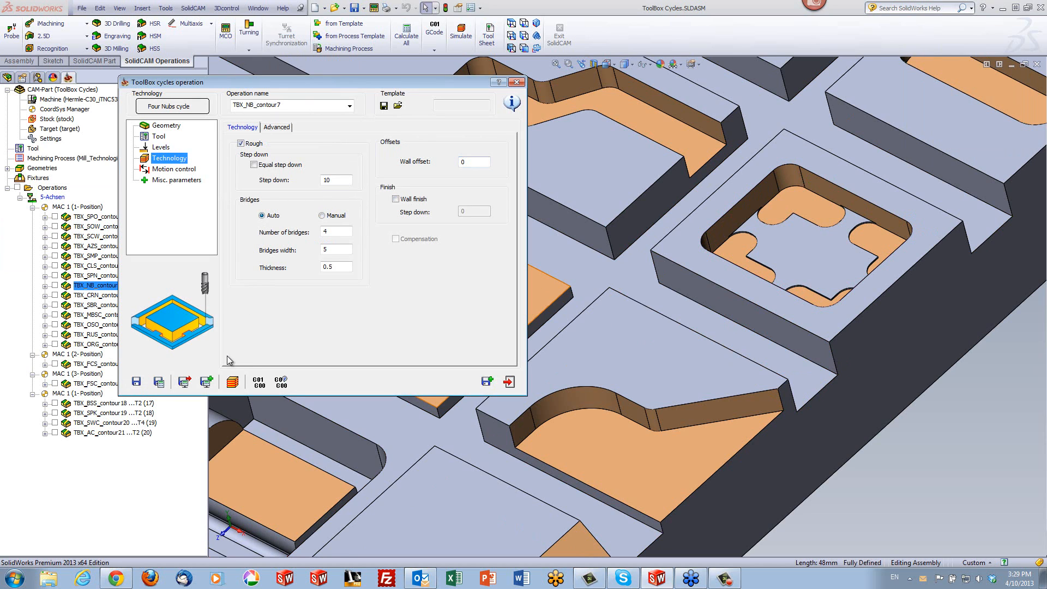
Step: Simulate the Four Nubs operation with automatic bridges in Host CAD mode, advancing the toolpath step by step through all passes
left_click(237, 384)
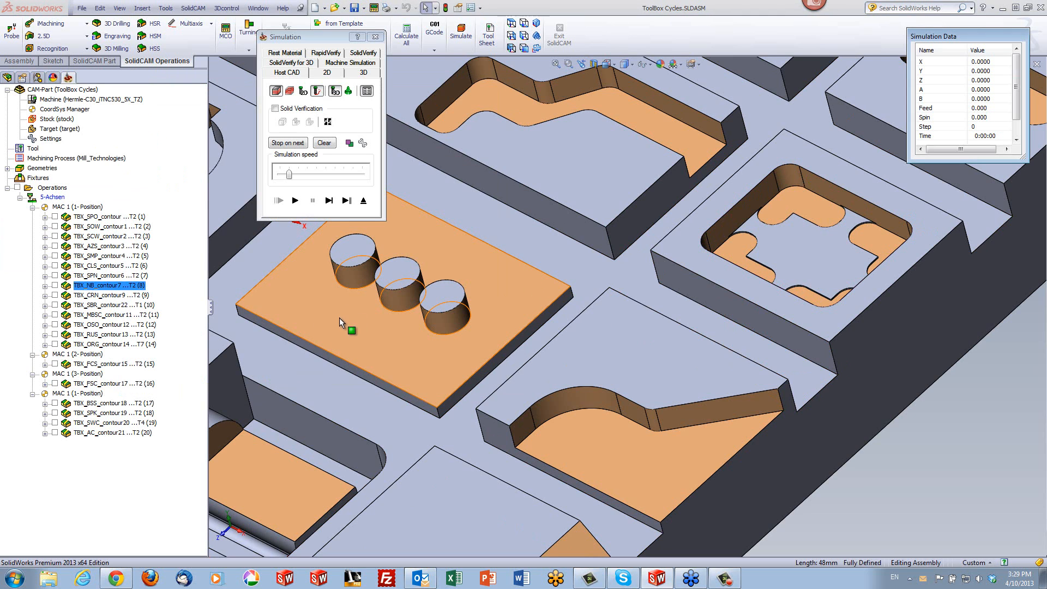
left_click(329, 200)
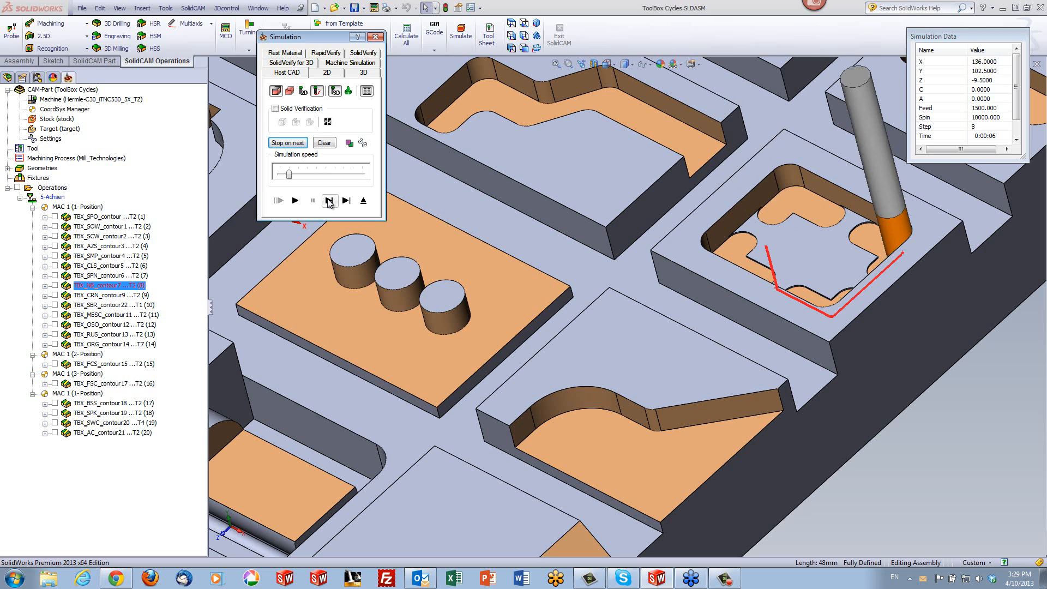
left_click(329, 203)
left_click(329, 203)
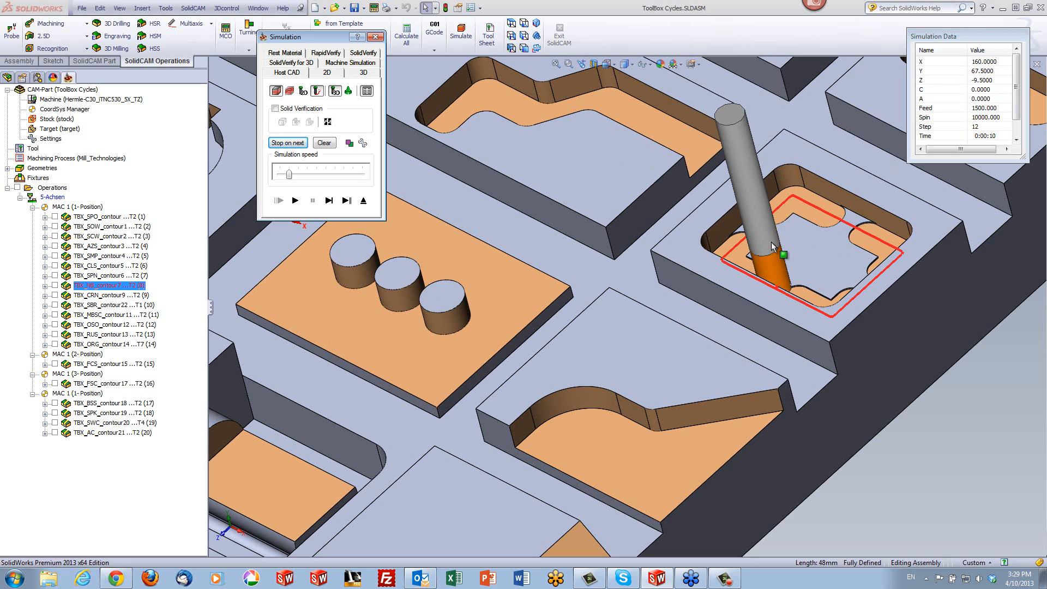
left_click(329, 200)
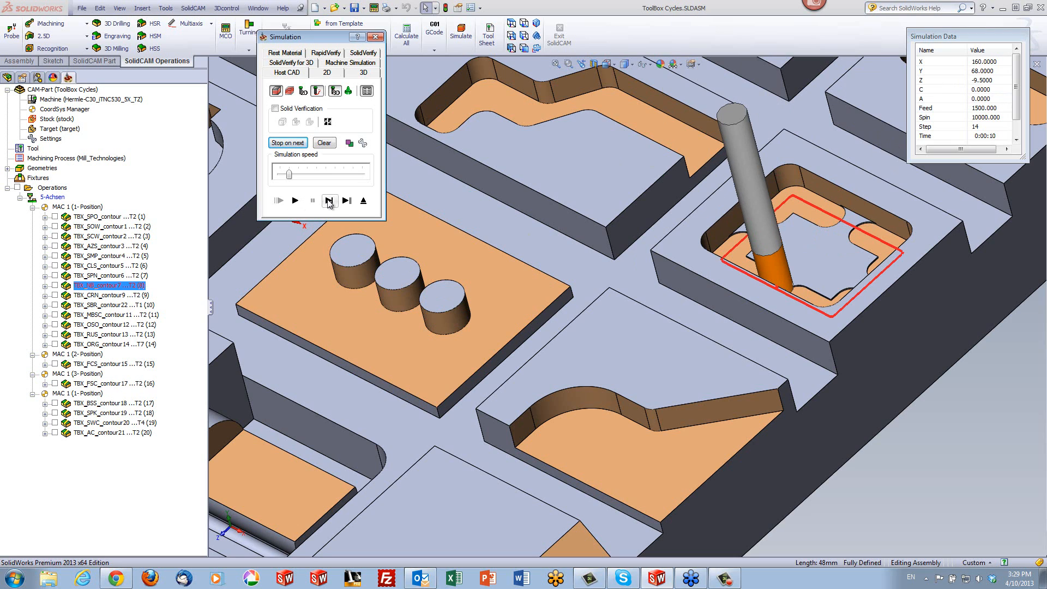
left_click(329, 201)
left_click(329, 201)
left_click(329, 201)
left_click(329, 201)
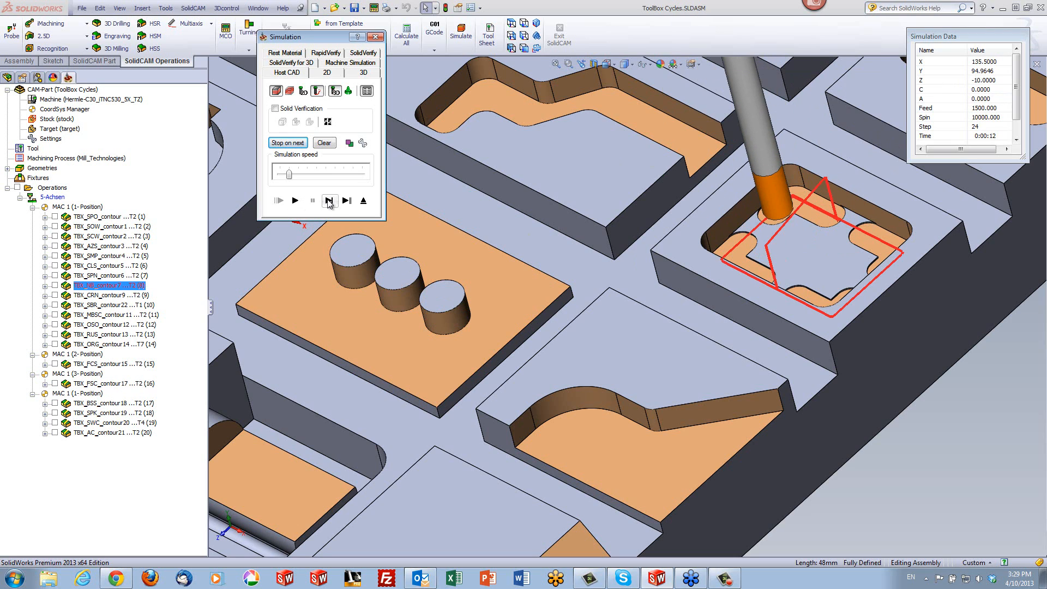
left_click(329, 202)
left_click(329, 202)
left_click(329, 202)
left_click(329, 201)
left_click(329, 201)
left_click(330, 200)
left_click(329, 200)
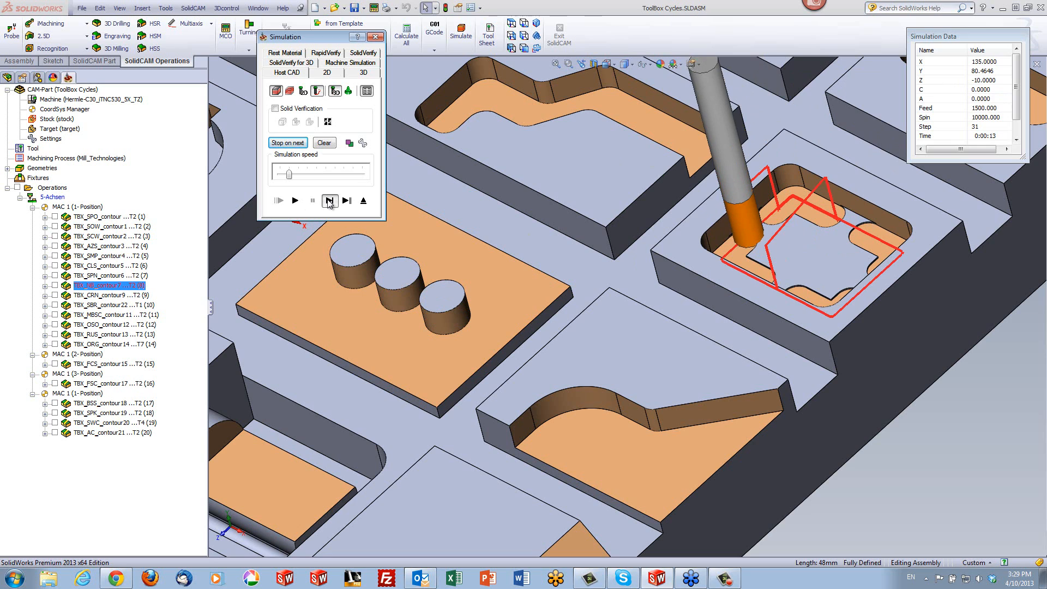
left_click(329, 201)
left_click(330, 201)
left_click(329, 200)
left_click(329, 200)
left_click(329, 200)
left_click(329, 201)
left_click(329, 201)
left_click(329, 201)
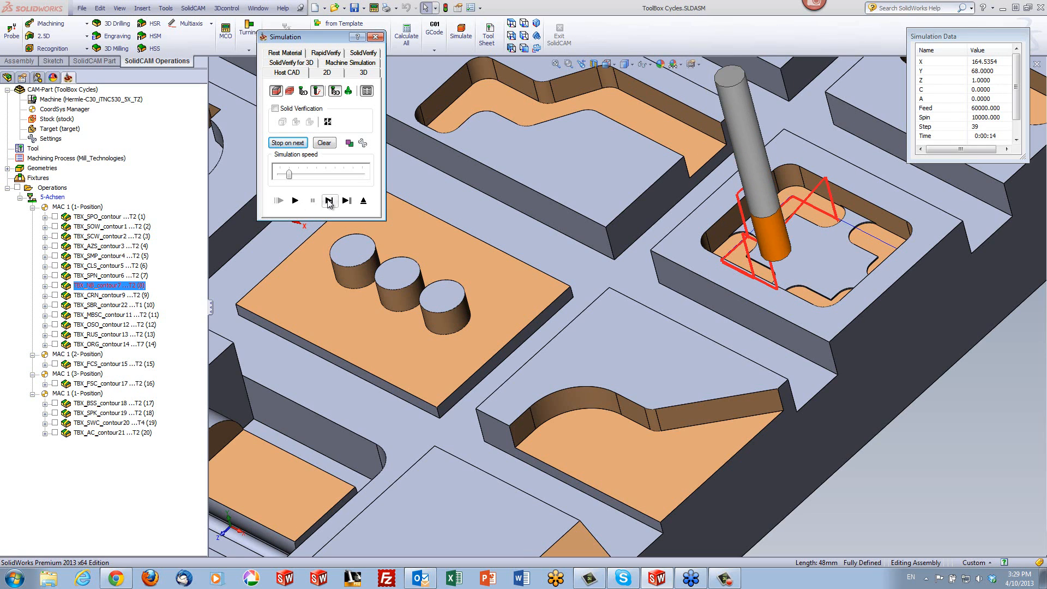
left_click(329, 201)
left_click(329, 201)
left_click(329, 201)
left_click(328, 200)
left_click(329, 200)
left_click(329, 201)
left_click(329, 201)
left_click(329, 201)
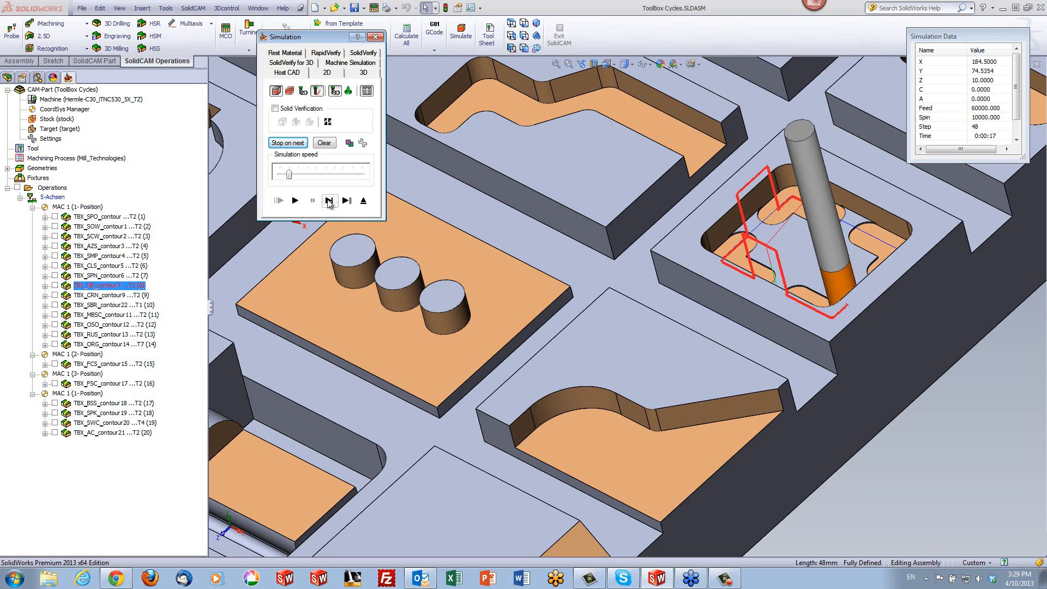
left_click(328, 201)
left_click(329, 201)
left_click(329, 201)
left_click(329, 200)
left_click(328, 200)
left_click(329, 200)
left_click(329, 201)
left_click(329, 201)
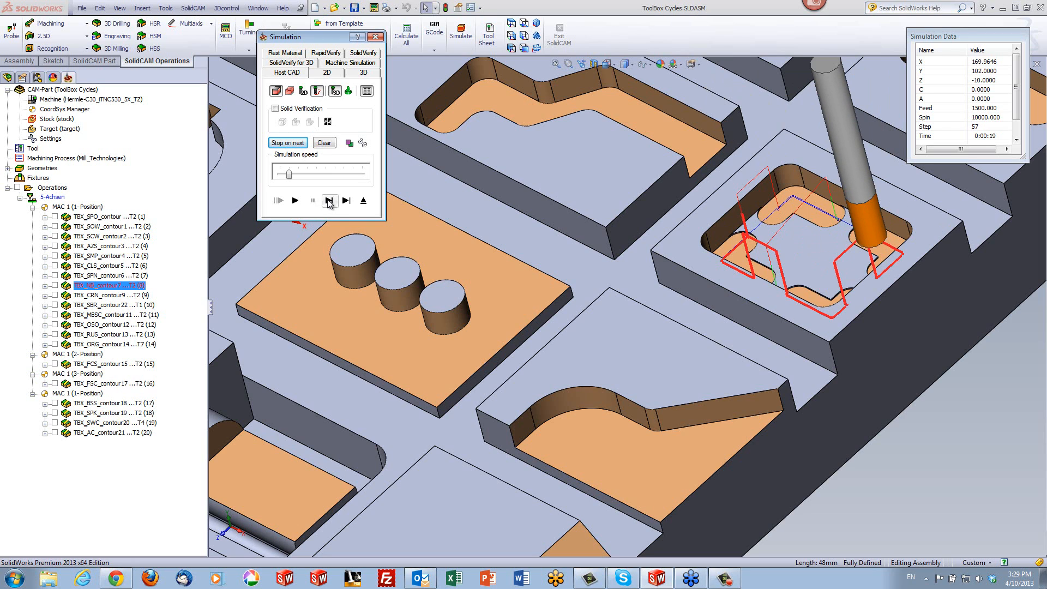
left_click(329, 201)
left_click(329, 200)
left_click(302, 201)
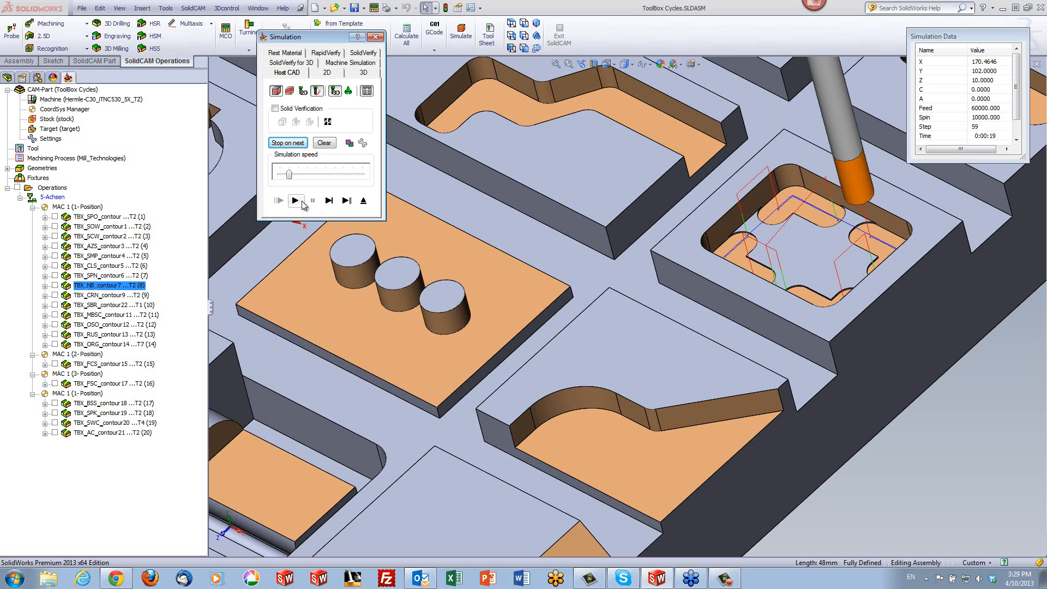
Step: Replay the Four Nubs simulation with Solid Verification enabled, inspect the cut pocket from another angle, and close the simulation and operation
left_click(275, 108)
left_click(329, 201)
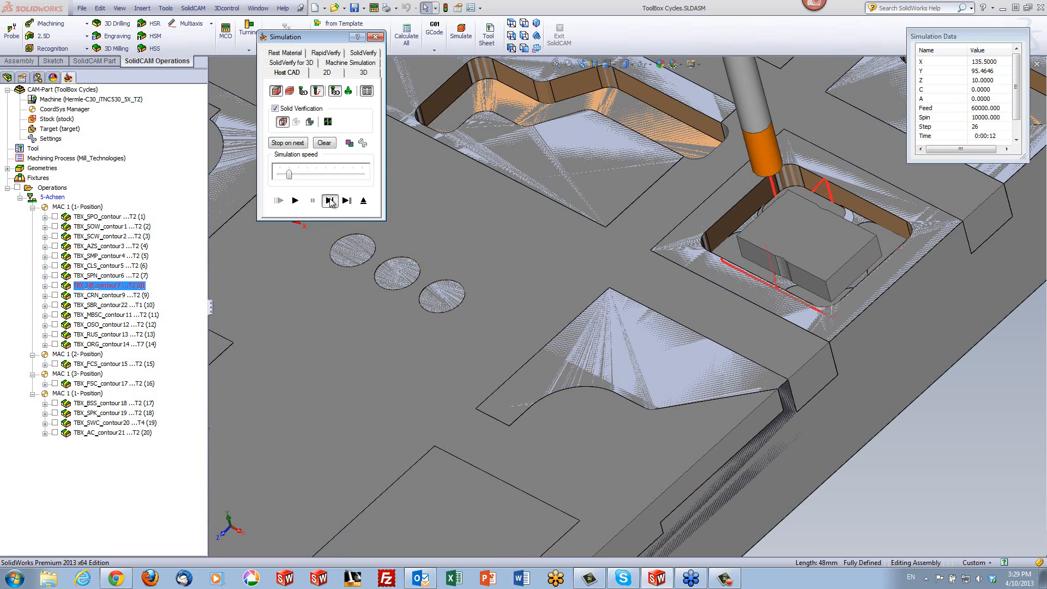
left_click(295, 200)
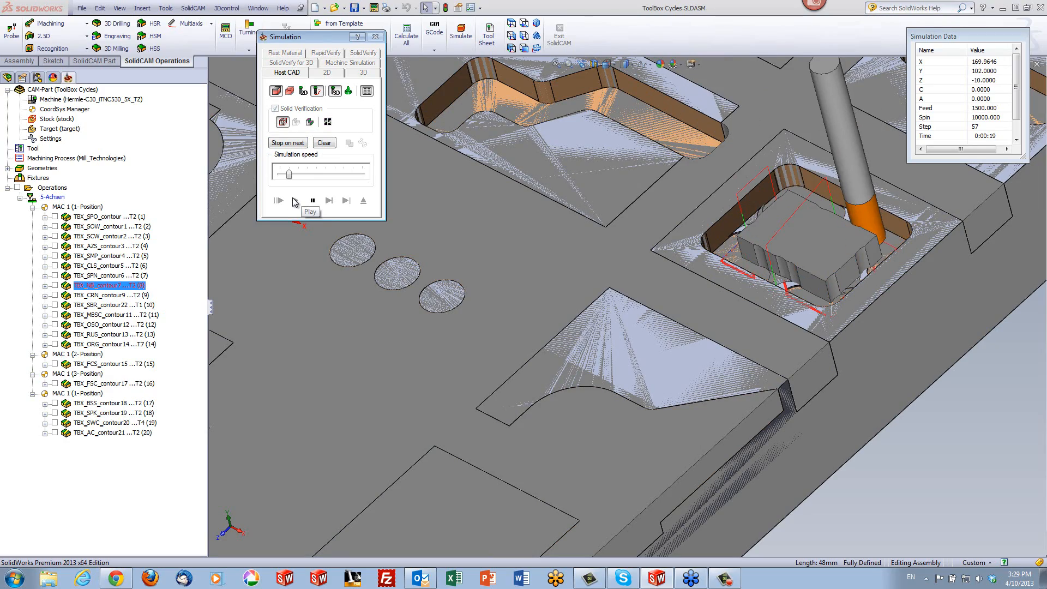
middle_click_drag(778, 248, 838, 274)
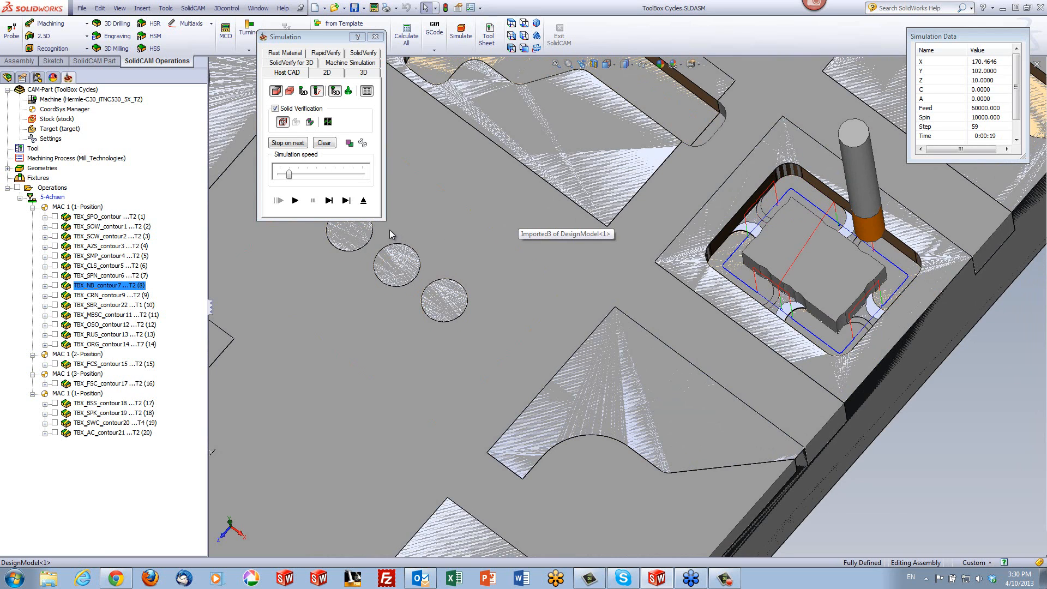
left_click(363, 201)
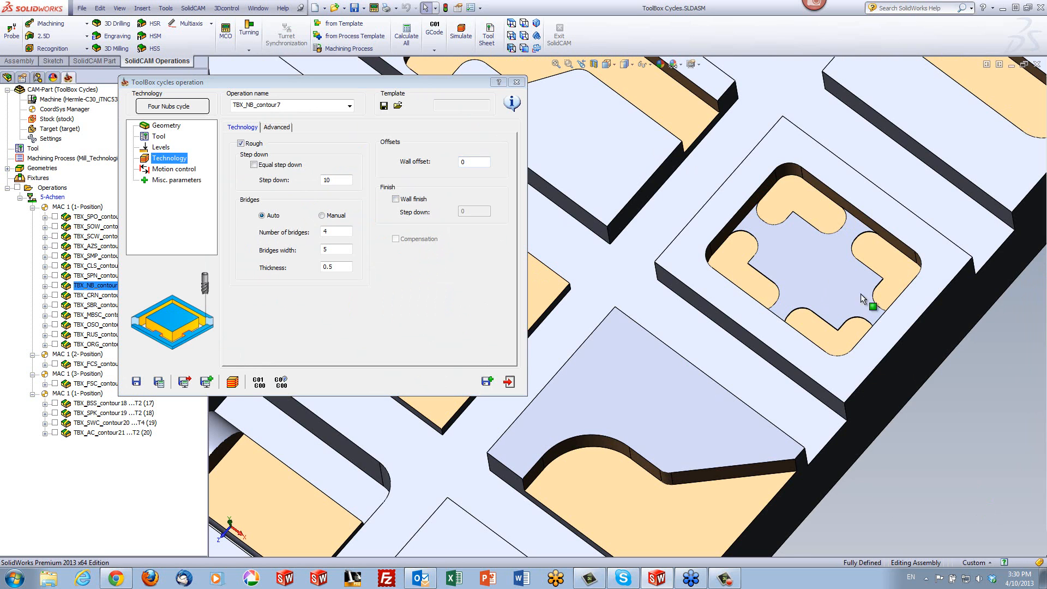
scroll(926, 379, "down", 3)
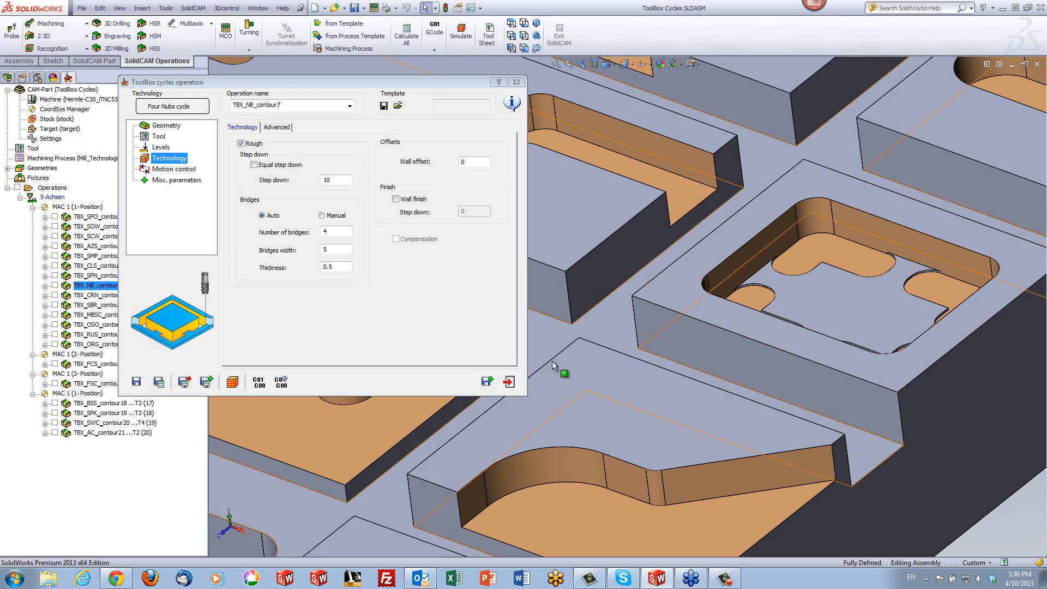
left_click(509, 381)
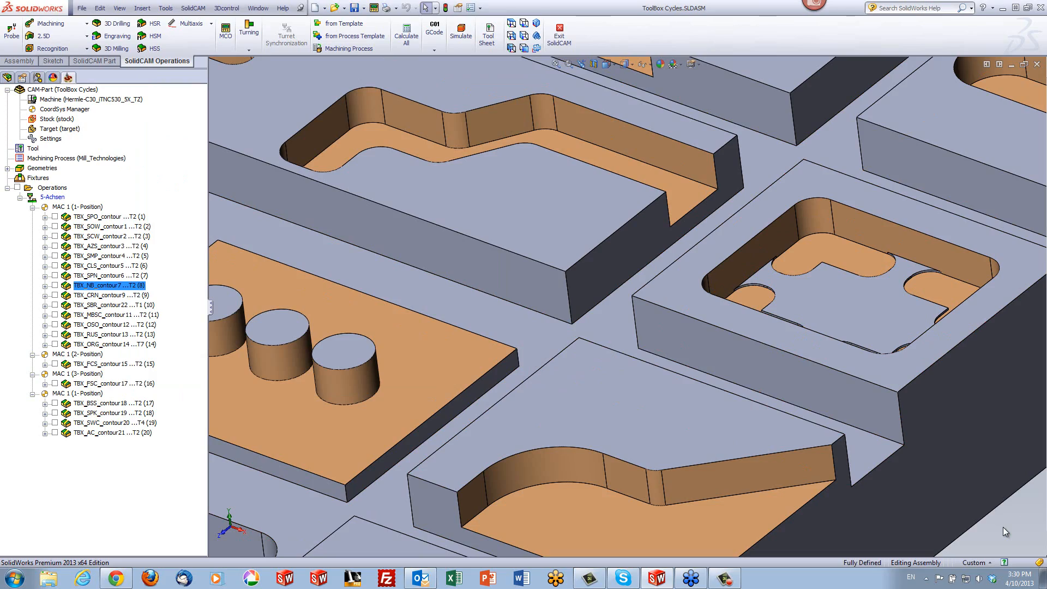
Step: Open the TBX_CRN_contour9 Simple Corner operation with the triangular corner pockets in view
middle_click_drag(1002, 530, 517, 365)
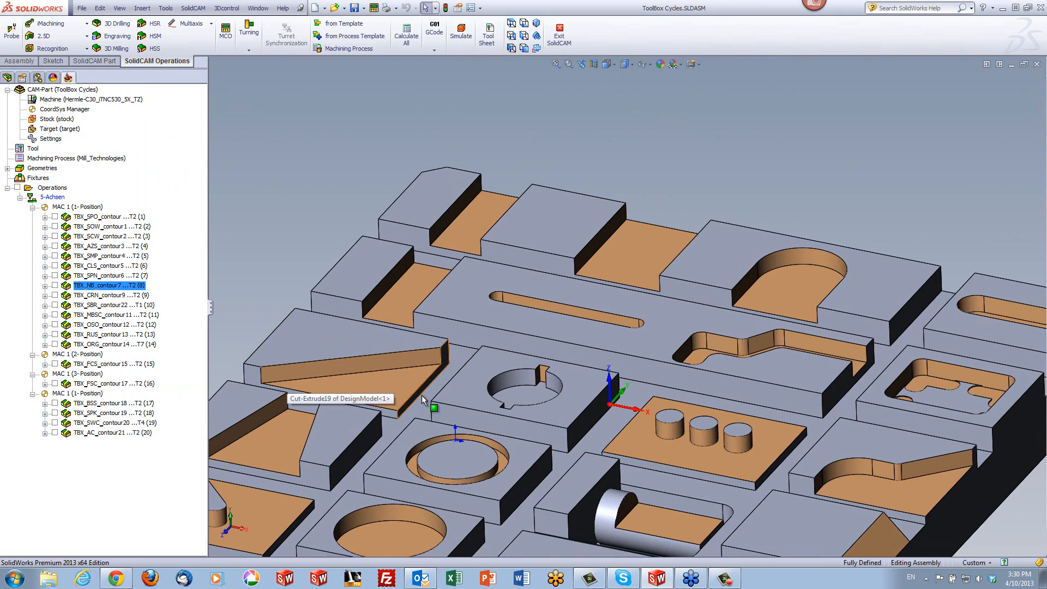
middle_click_drag(423, 395, 424, 426)
scroll(411, 408, "down", 5)
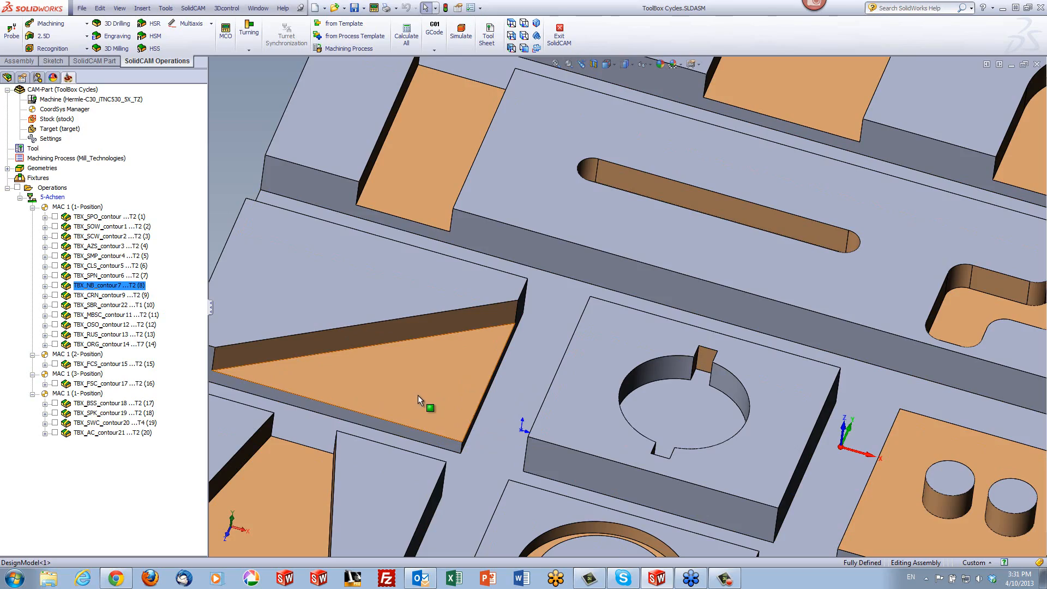
scroll(417, 395, "up", 8)
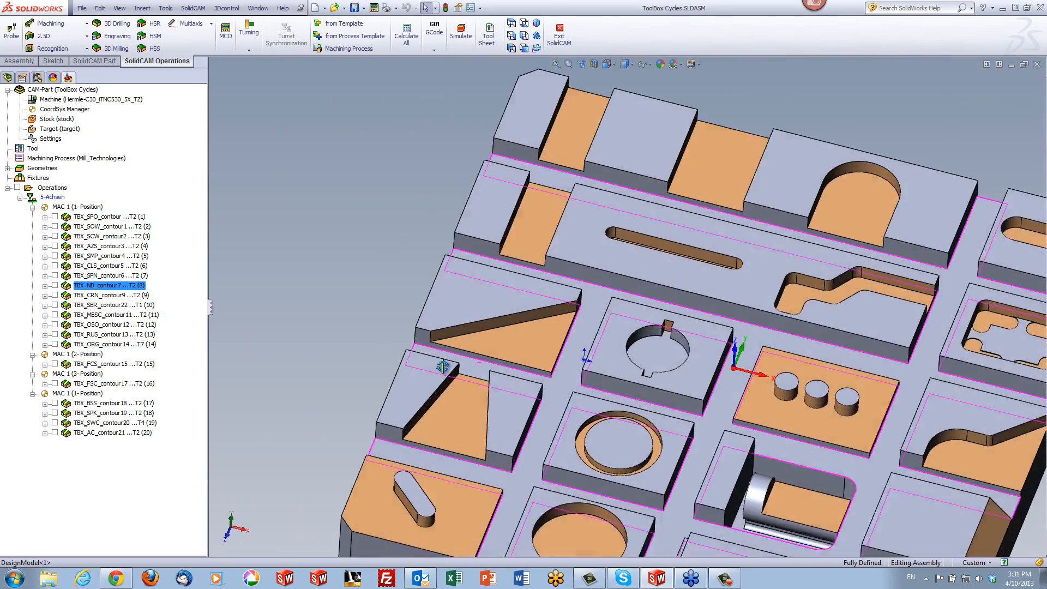
middle_click_drag(443, 366, 446, 388)
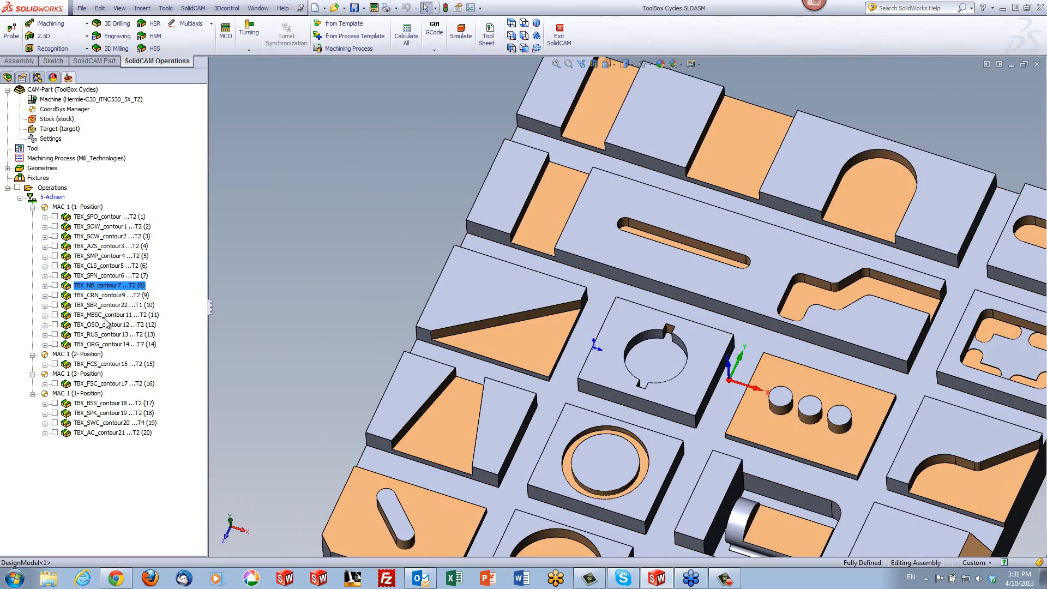
left_click(97, 295)
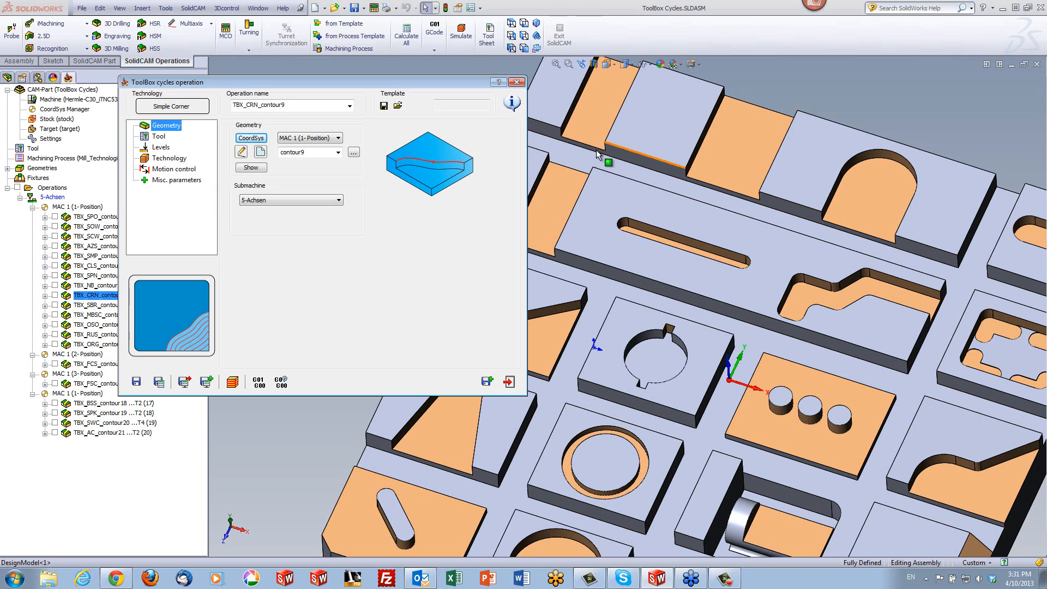
Step: Show the contour9 geometry of the Simple Corner operation, examine its chain along the triangular pocket wall from several angles, and close the preview
left_click(252, 169)
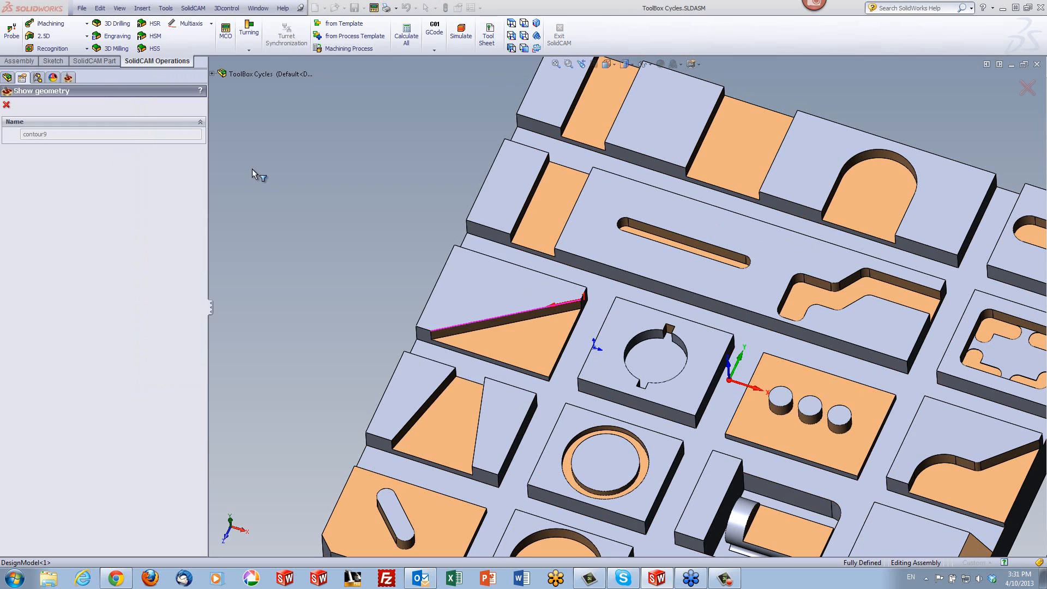
scroll(515, 354, "down", 2)
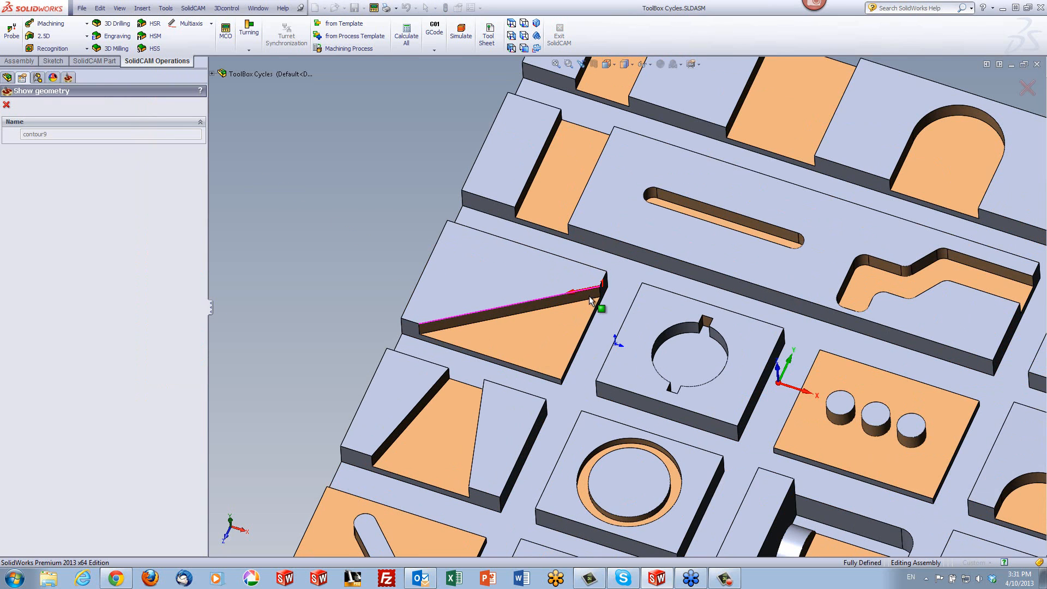
scroll(591, 300, "down", 2)
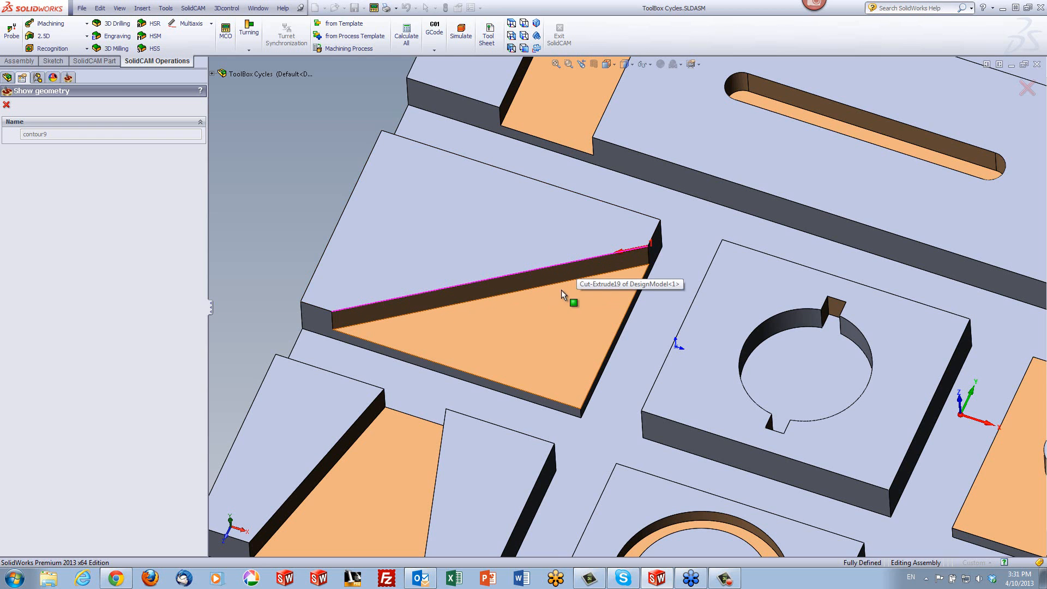
middle_click_drag(568, 297, 605, 327)
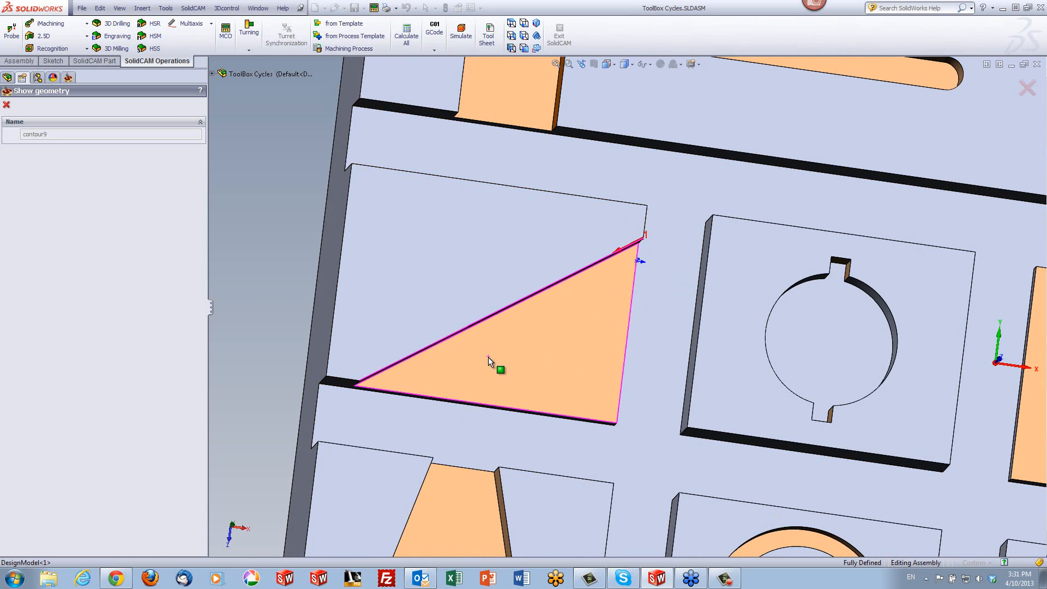
middle_click_drag(488, 356, 578, 287)
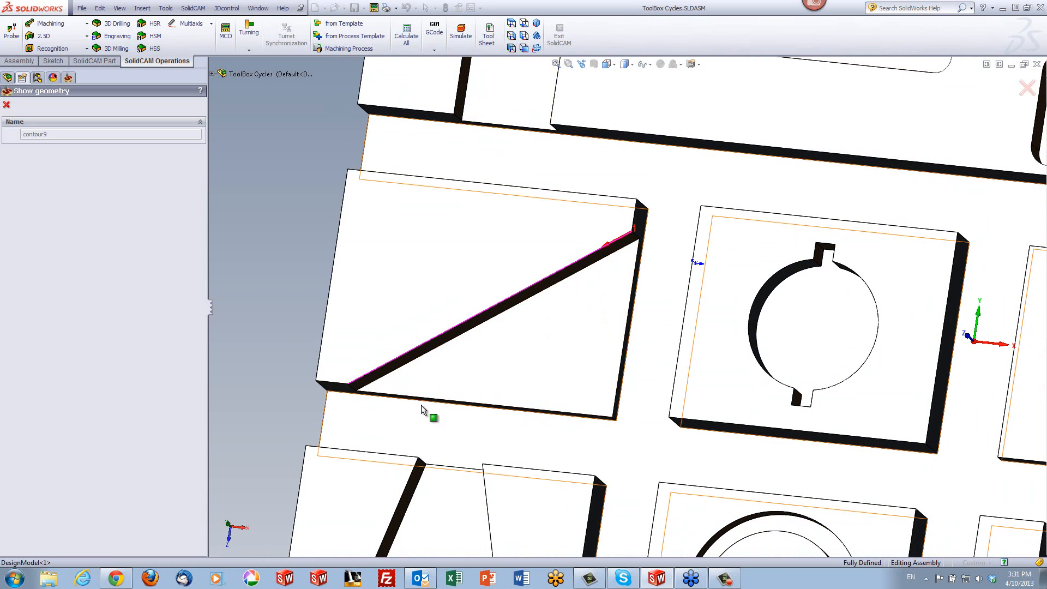
left_click(7, 104)
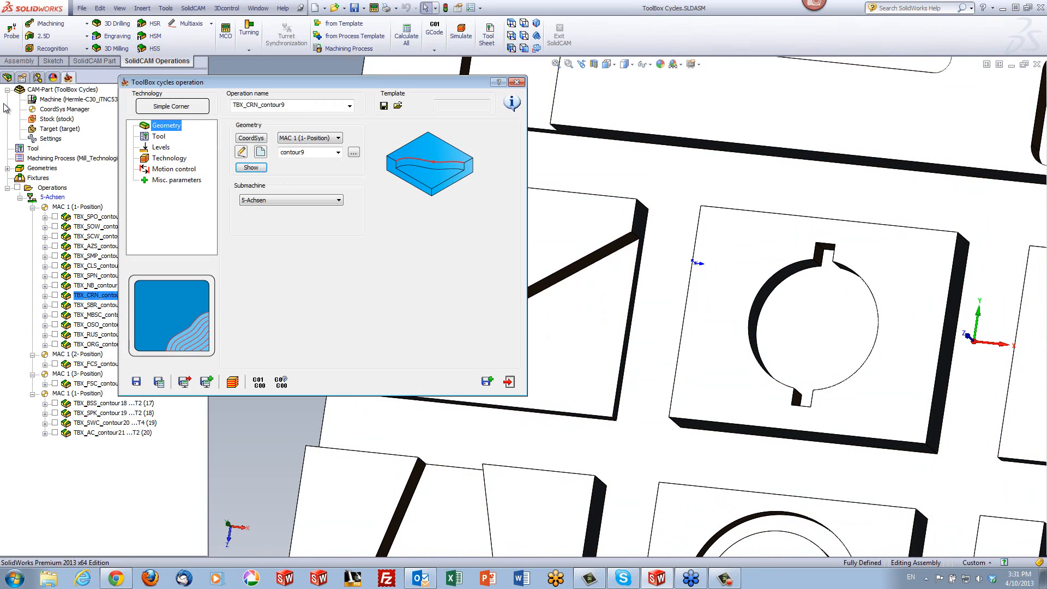
Step: Review the Simple Corner tool data and the technology settings for step down, step over, and One way versus Zigzag linking, keeping Zigzag
left_click(157, 137)
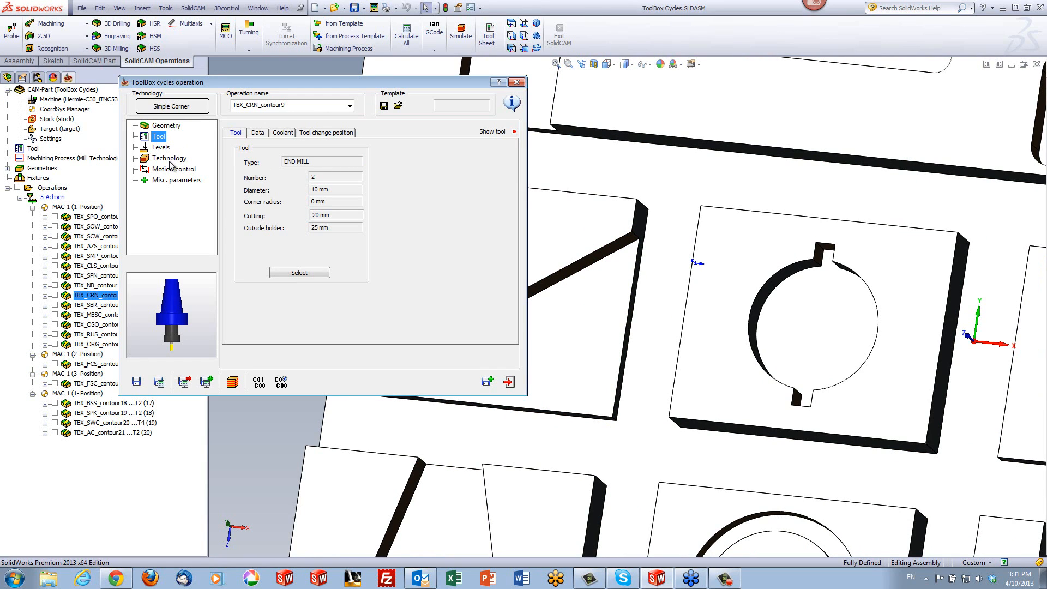
left_click(169, 158)
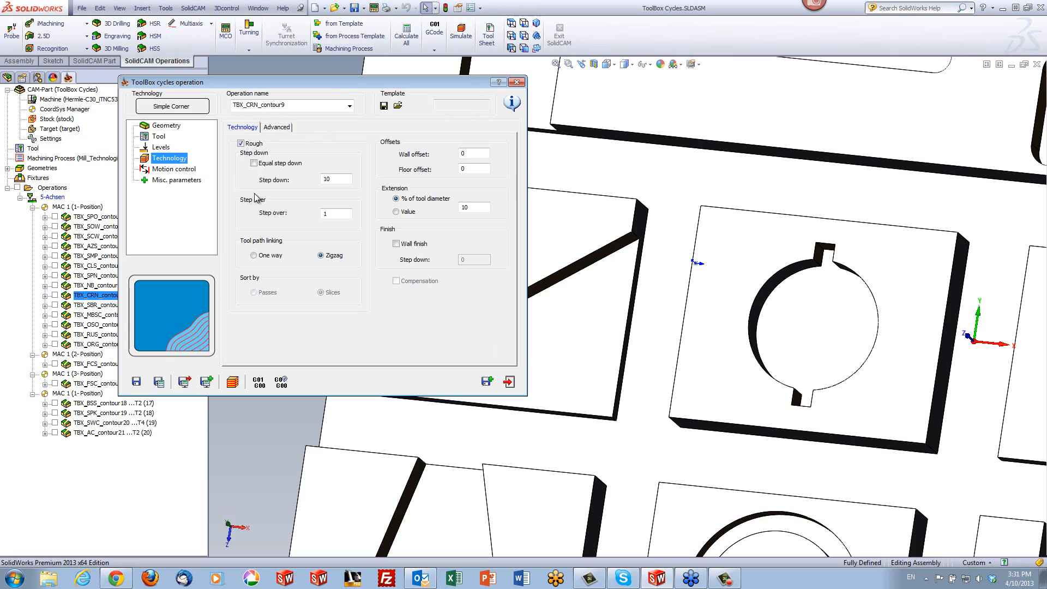
left_click(340, 180)
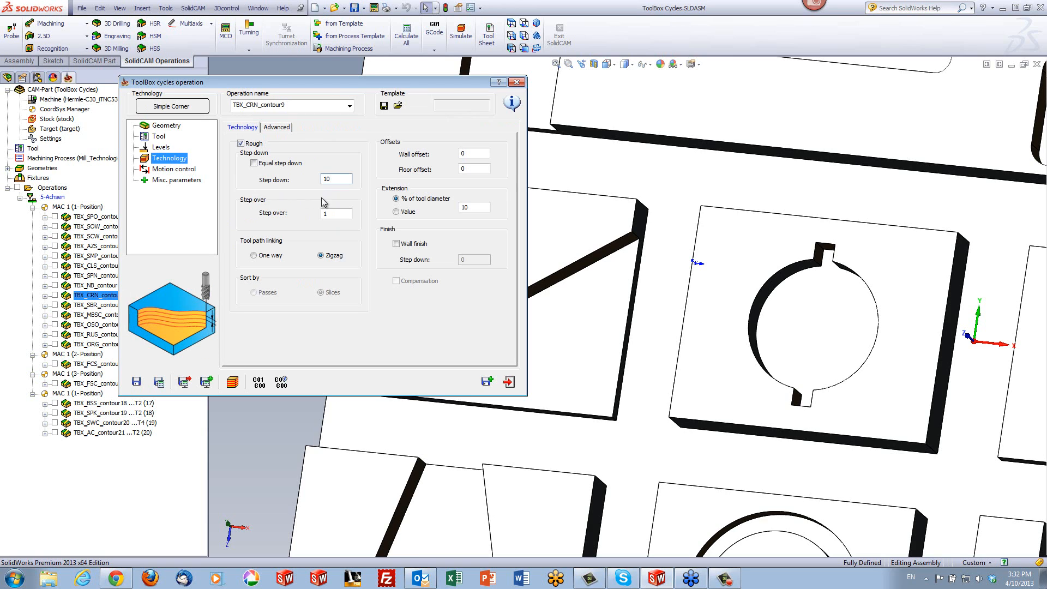
left_click(331, 214)
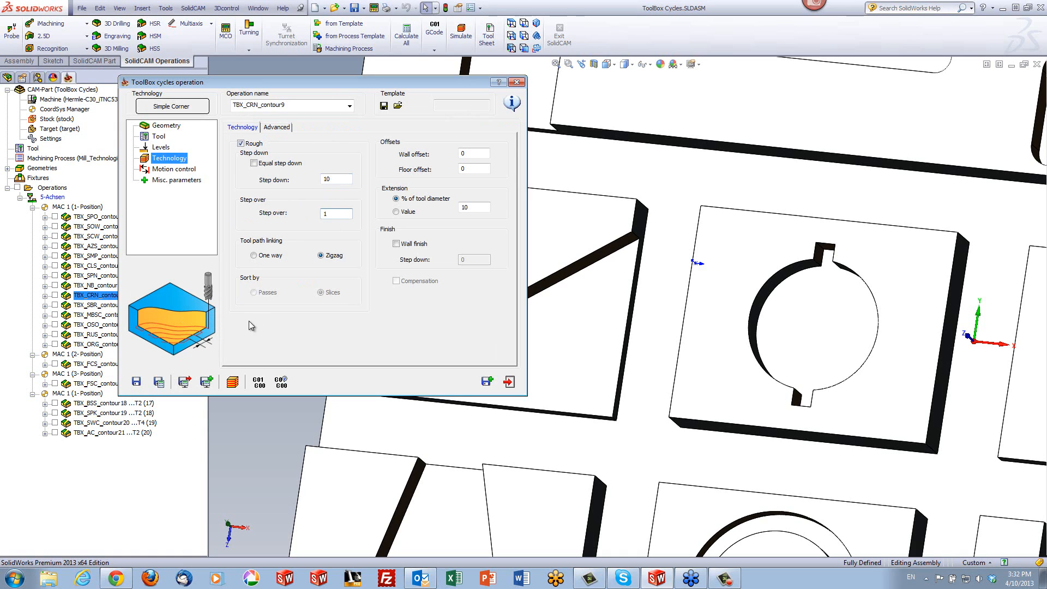
left_click(263, 259)
left_click(326, 255)
Step: Simulate the Simple Corner operation in Host CAD mode, stopping the verified run and replaying it without Solid Verification at near-maximum speed
left_click(233, 383)
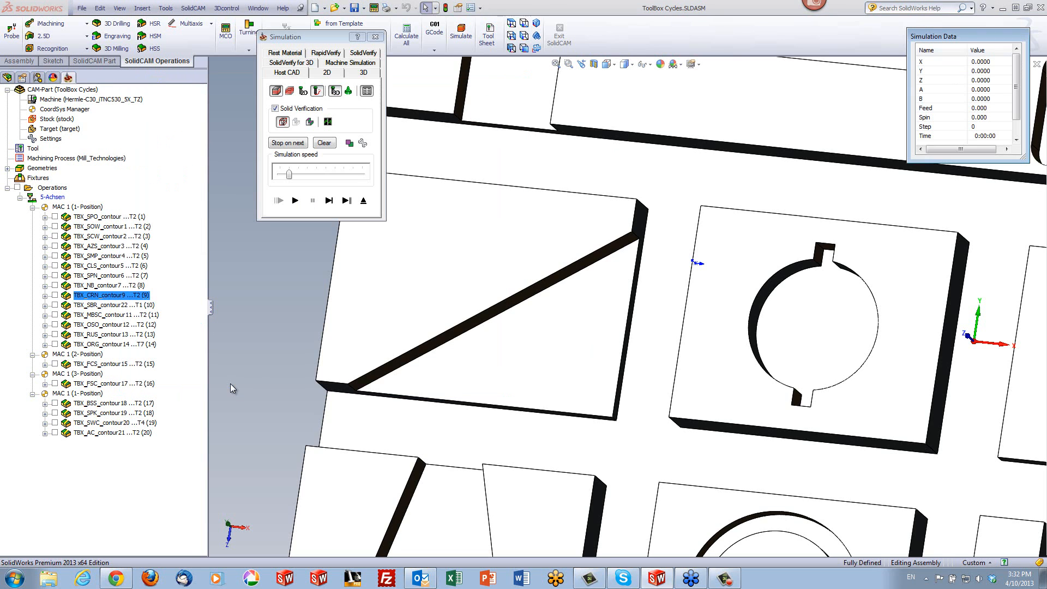
left_click(295, 201)
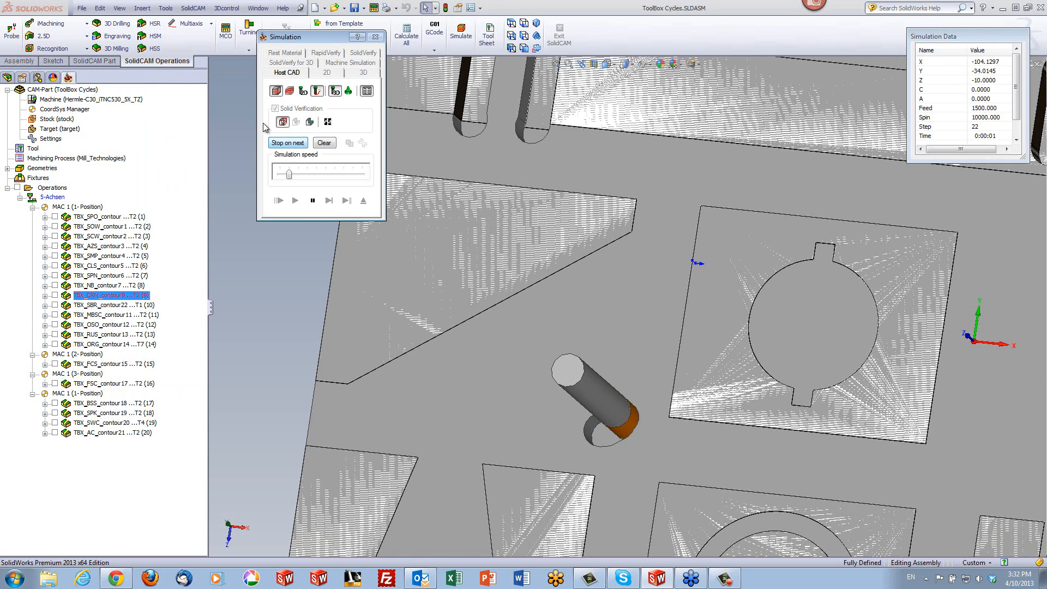
left_click(312, 201)
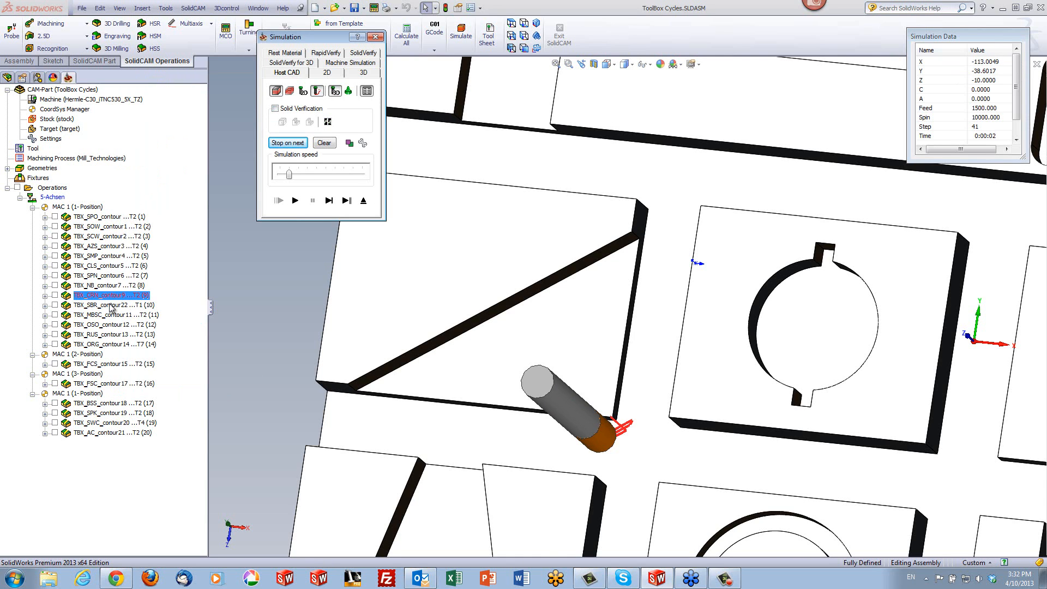
left_click(114, 297)
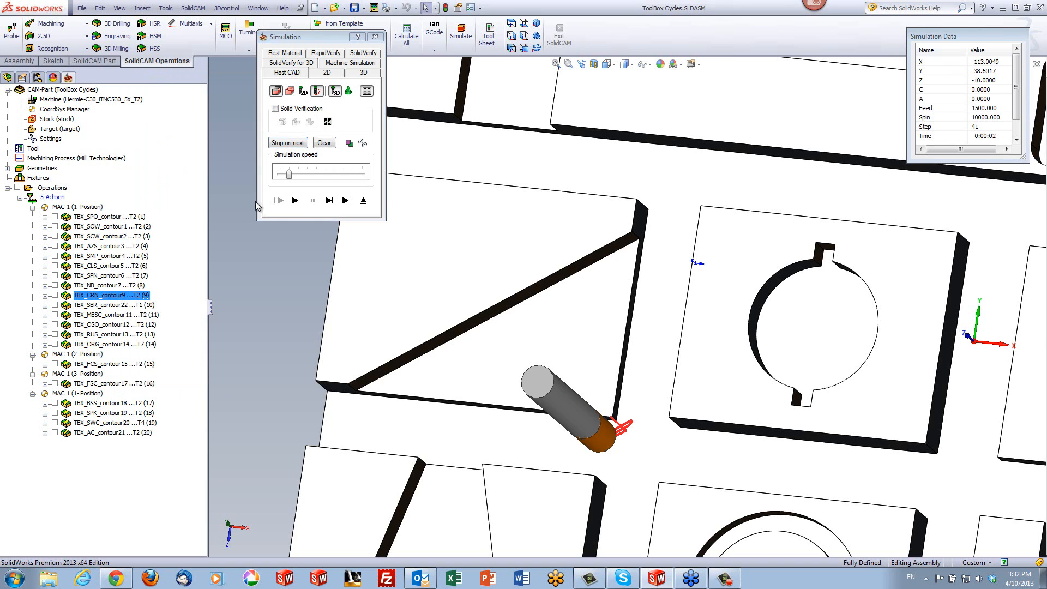
left_click(296, 201)
left_click_drag(288, 174, 361, 174)
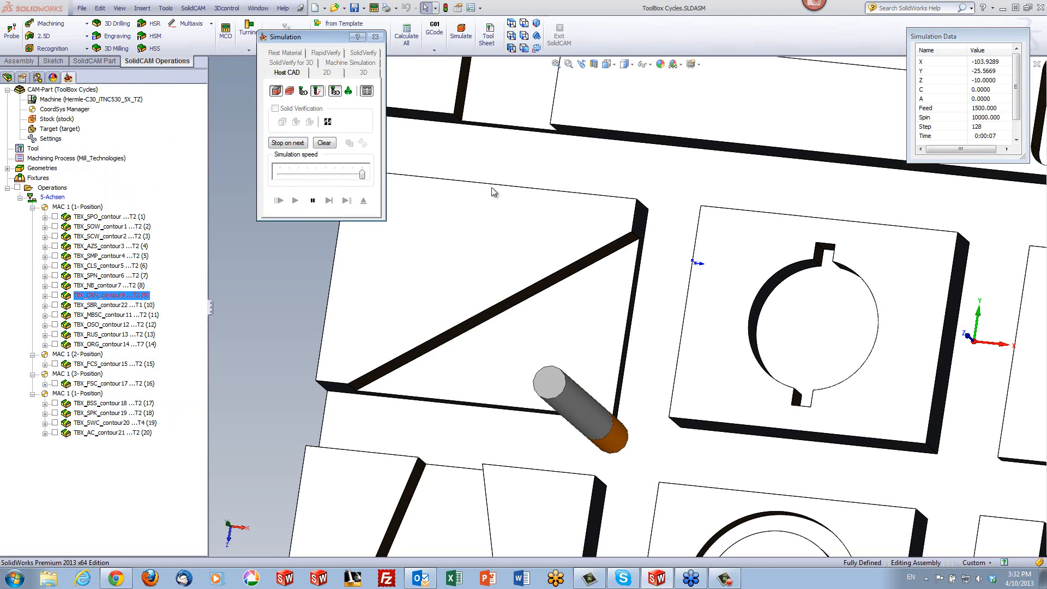
Step: Examine the complete Simple Corner toolpath over the triangular pocket in top view, and close the simulation and the operation
left_click(525, 35)
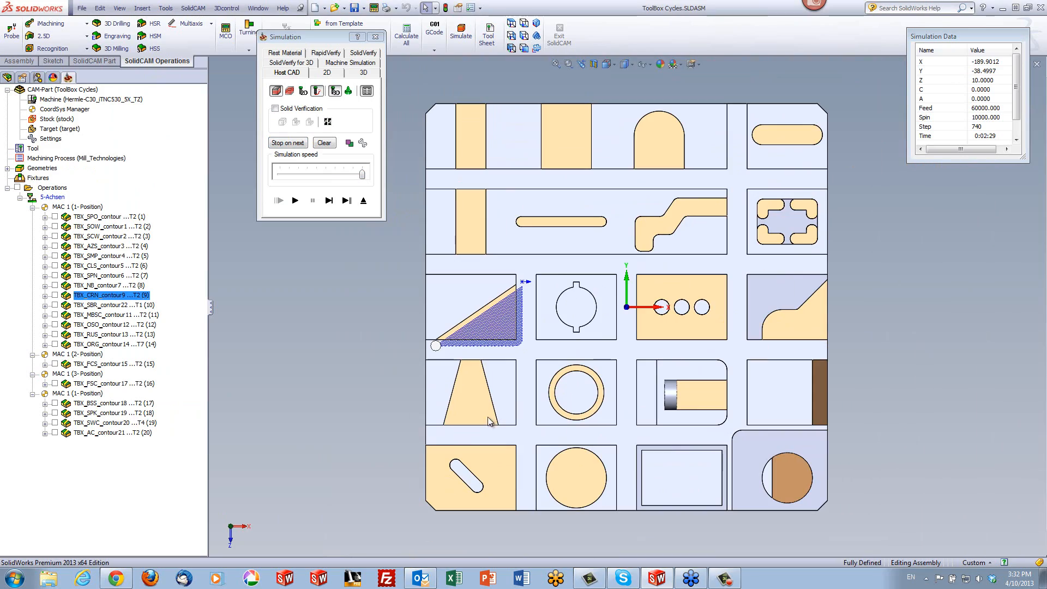
scroll(533, 327, "down", 5)
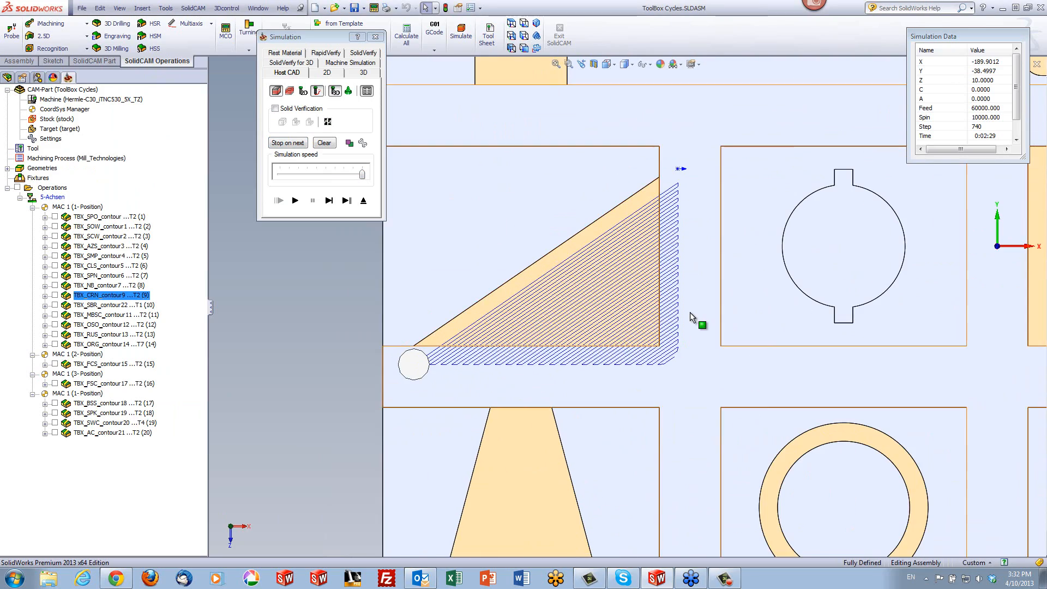
scroll(698, 301, "down", 2)
scroll(668, 261, "up", 5)
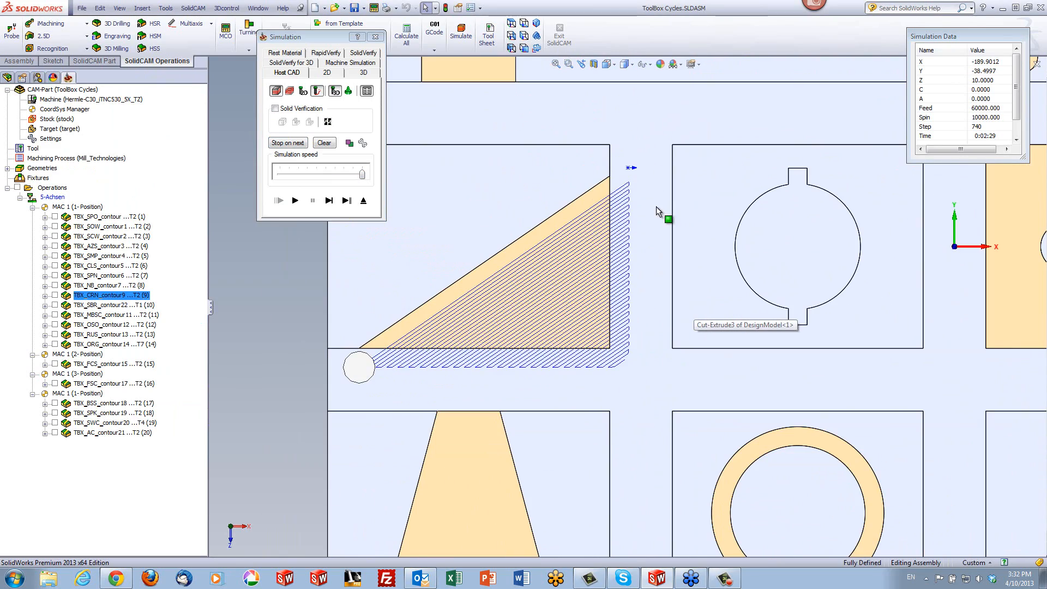
scroll(600, 235, "down", 3)
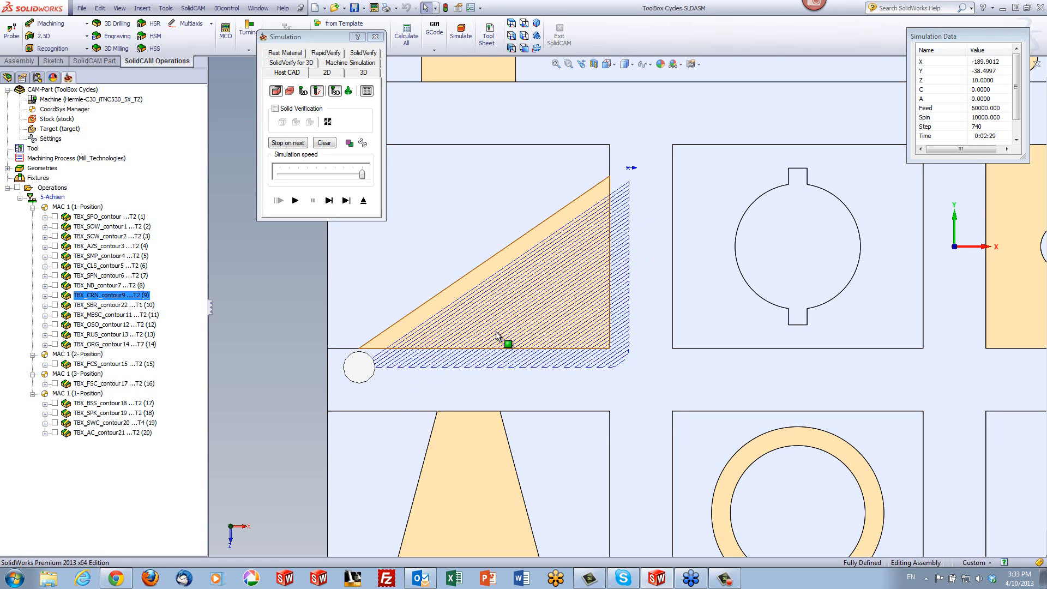
left_click(363, 201)
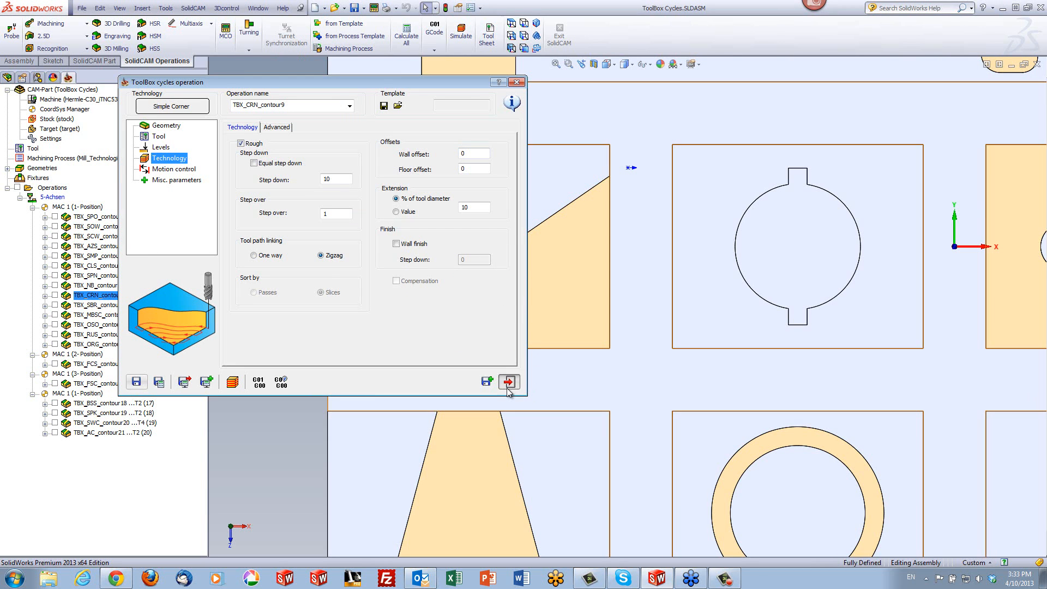
left_click(507, 383)
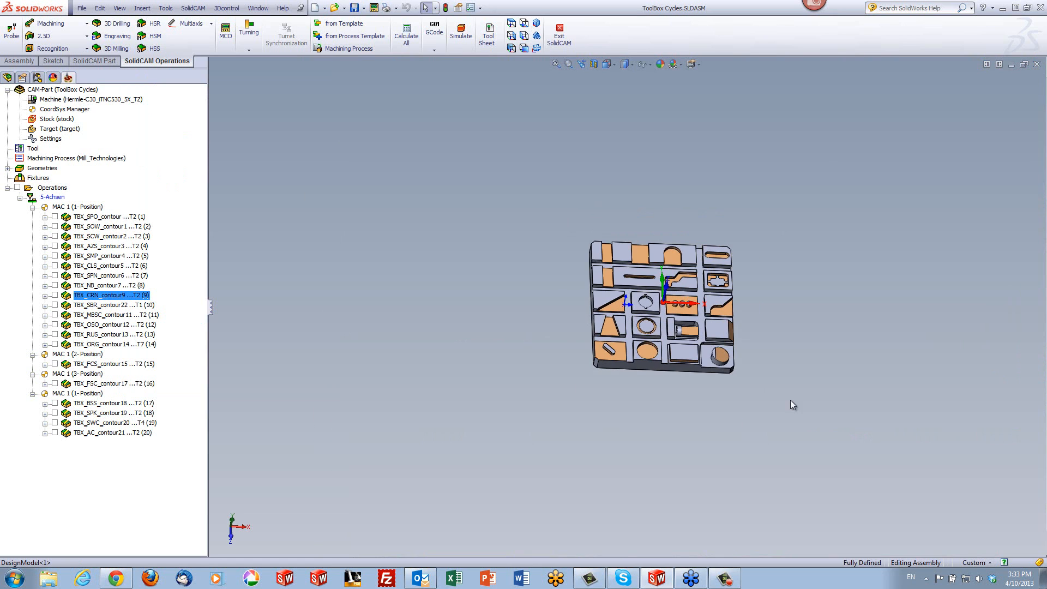
Step: Open the TBX_RUS_contour13 operation for the tapered slot and keep Ruled as its ToolBox cycle type
middle_click_drag(791, 403, 761, 368)
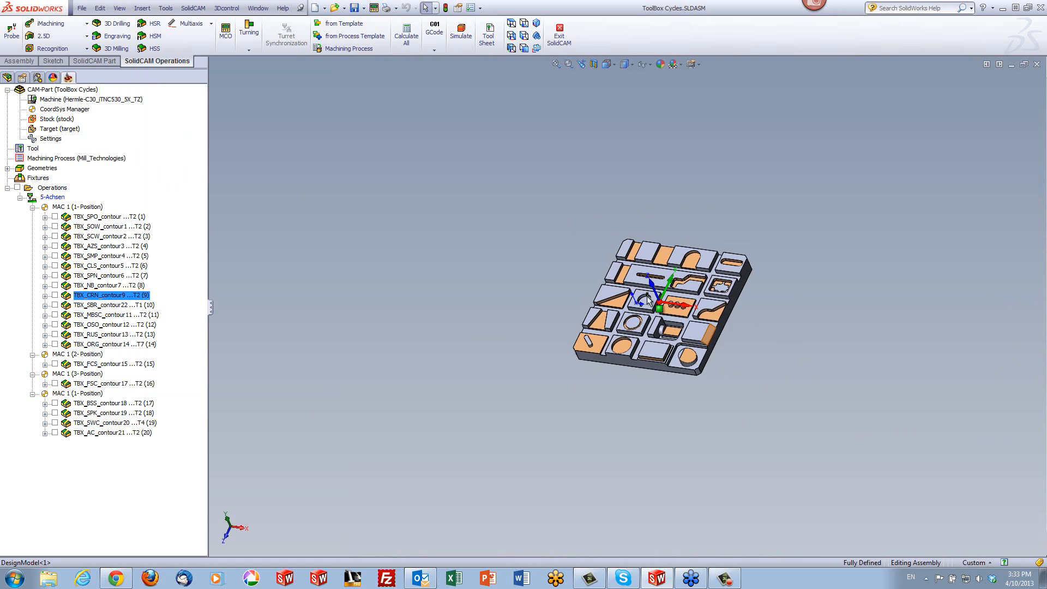
scroll(646, 295, "down", 3)
scroll(660, 376, "down", 2)
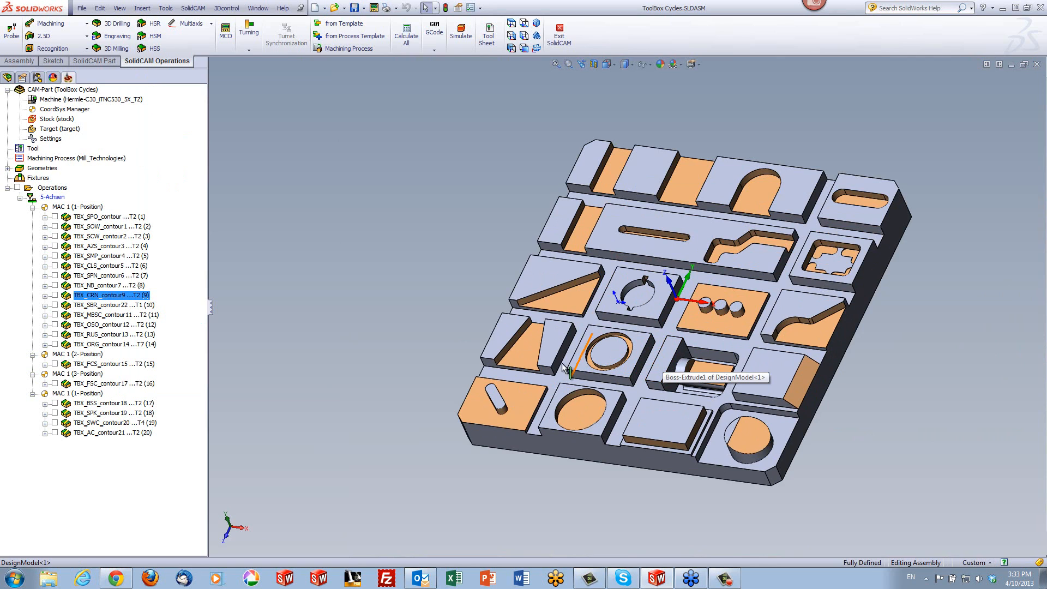
left_click(520, 354)
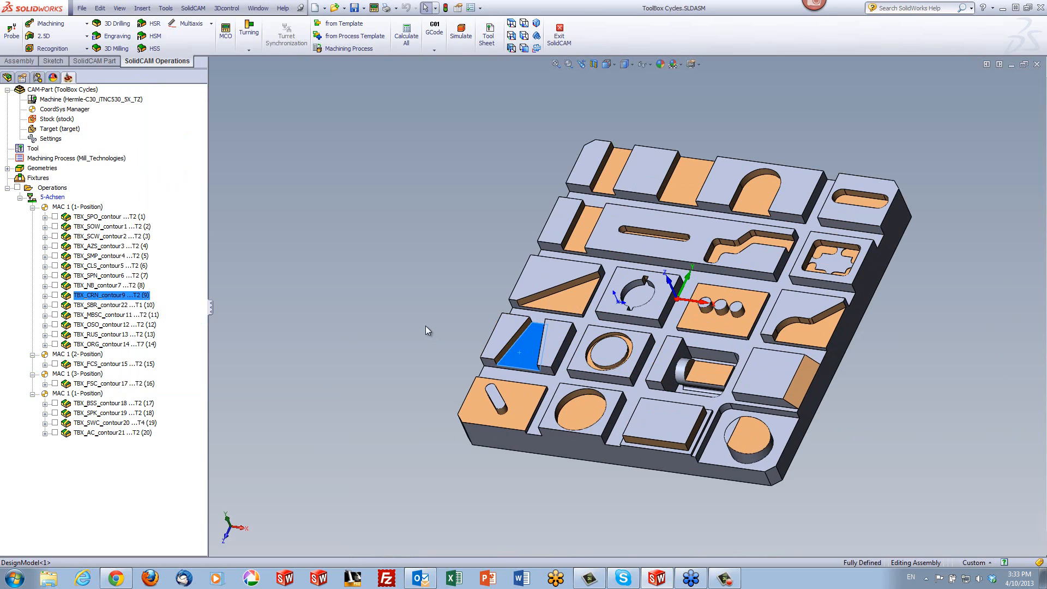
double_click(111, 334)
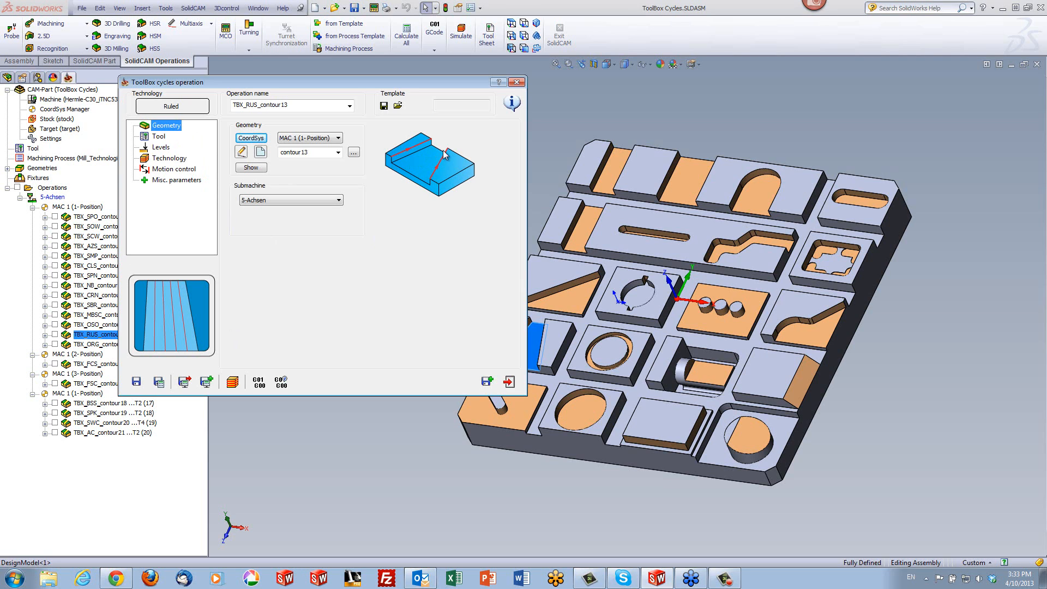
left_click(159, 108)
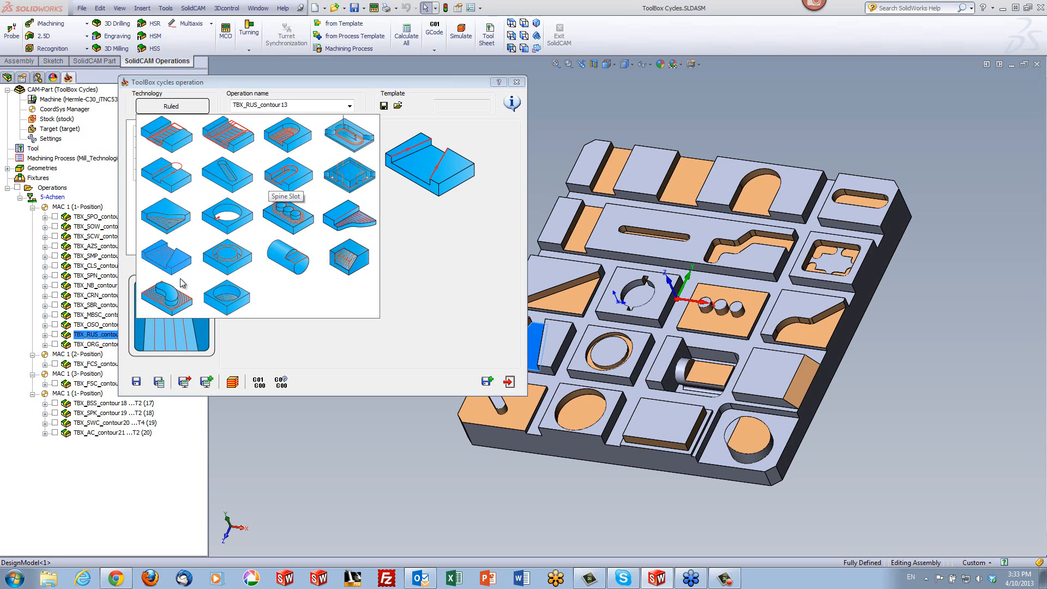
left_click(188, 256)
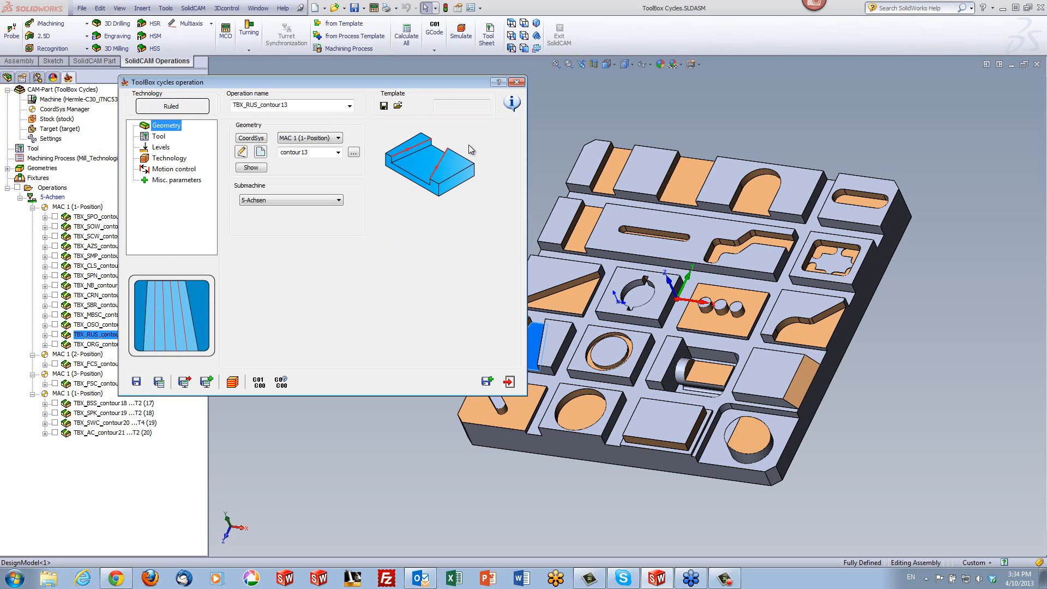
Step: Show the contour13 geometry of the Ruled operation, examine its two chains along the tapered slot edges, and close the preview
left_click(251, 167)
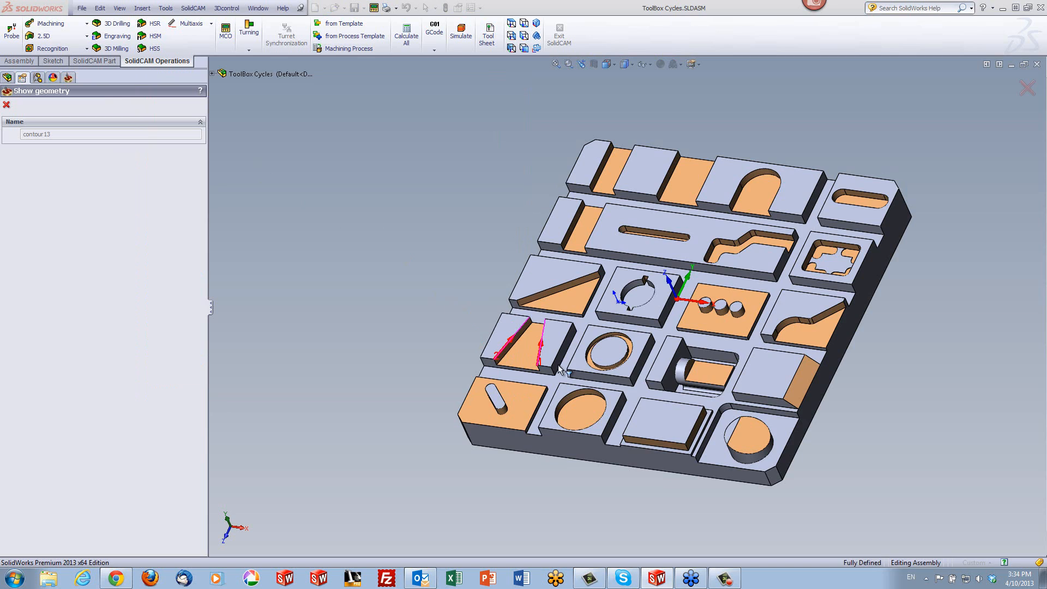
scroll(558, 364, "up", 5)
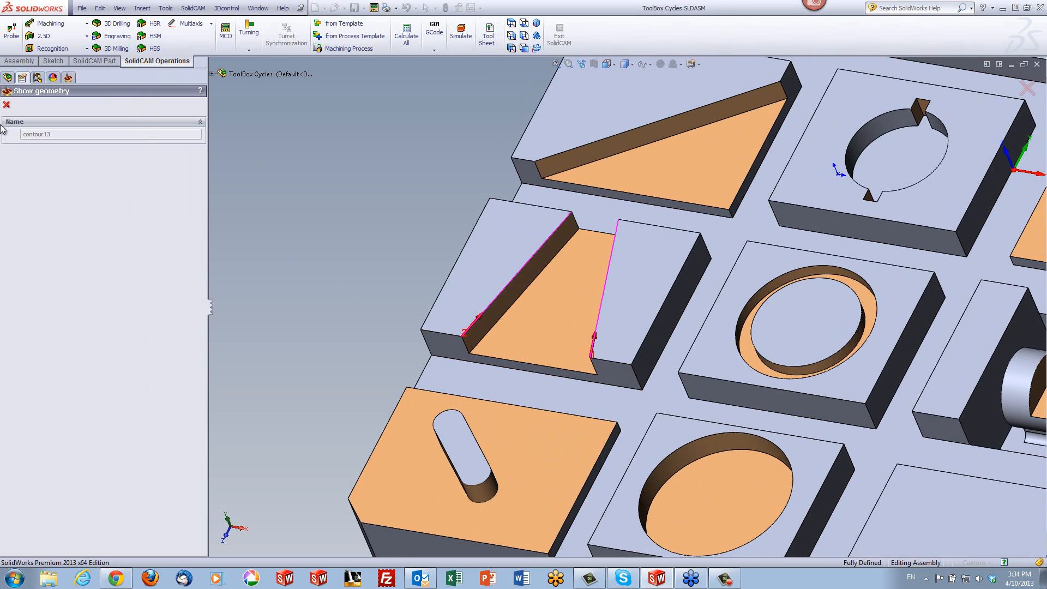
left_click(6, 104)
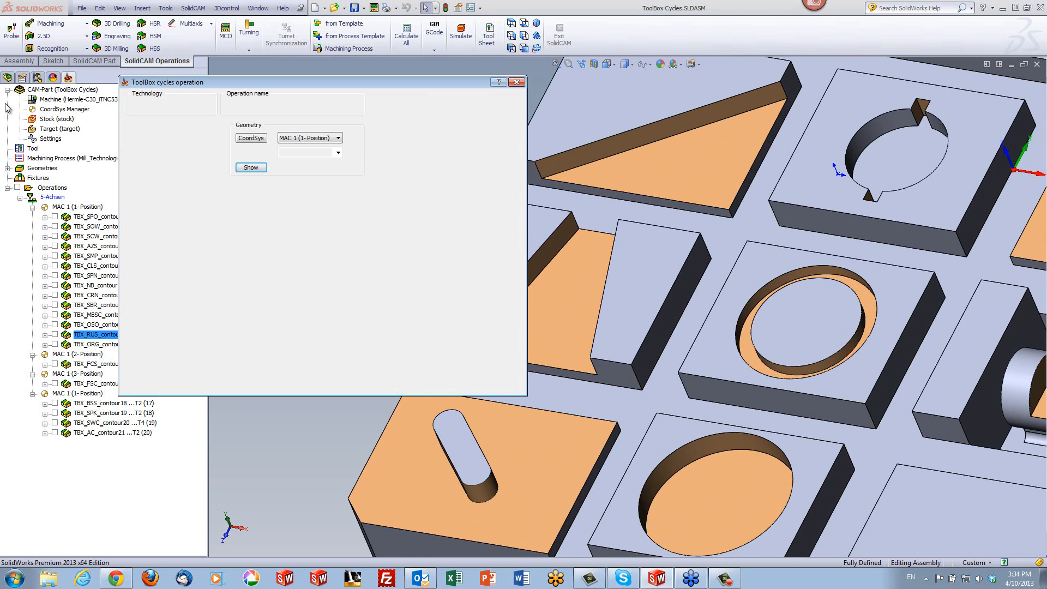
Step: Review the tool, milling levels, and technology settings of the Ruled operation, including its step over
left_click(159, 137)
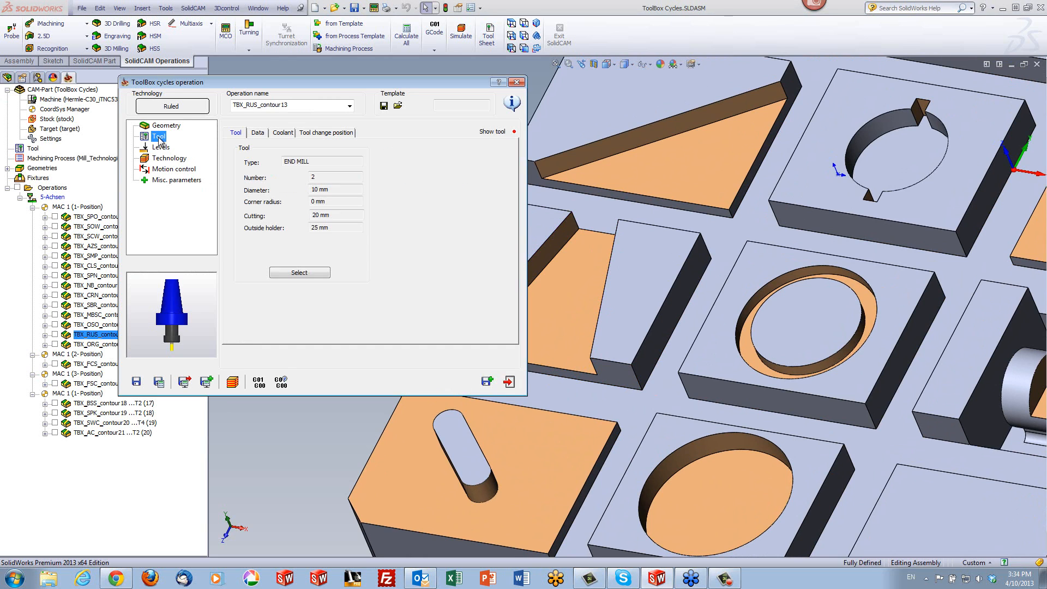
left_click(161, 147)
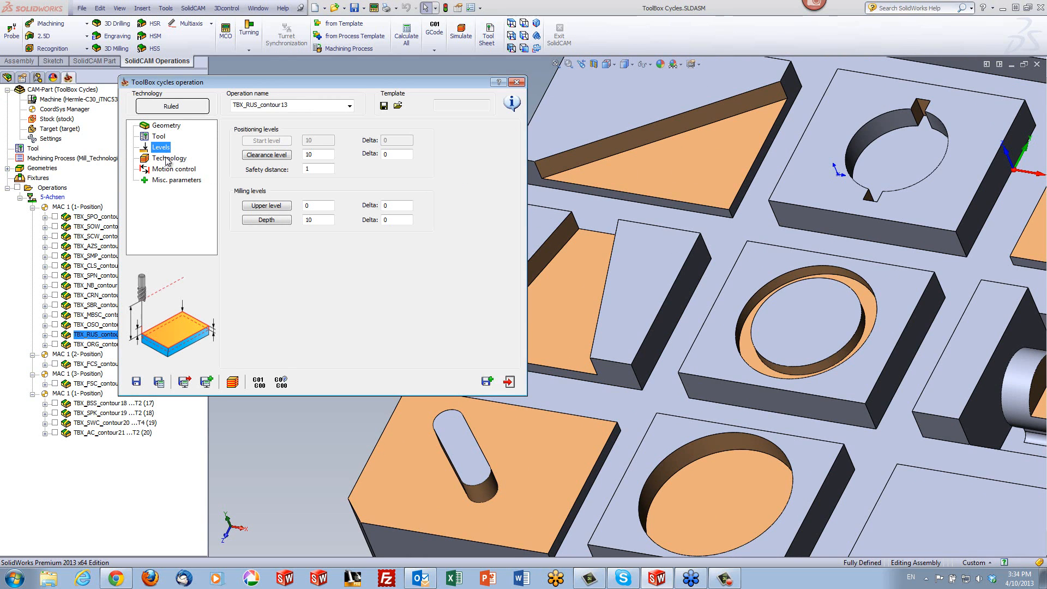
left_click(167, 158)
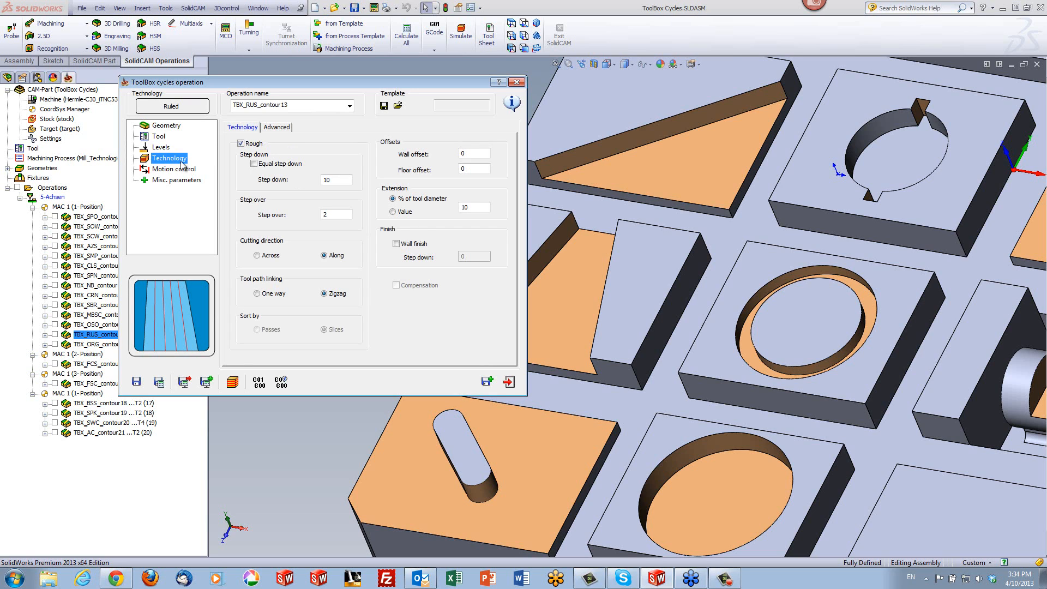
left_click(347, 216)
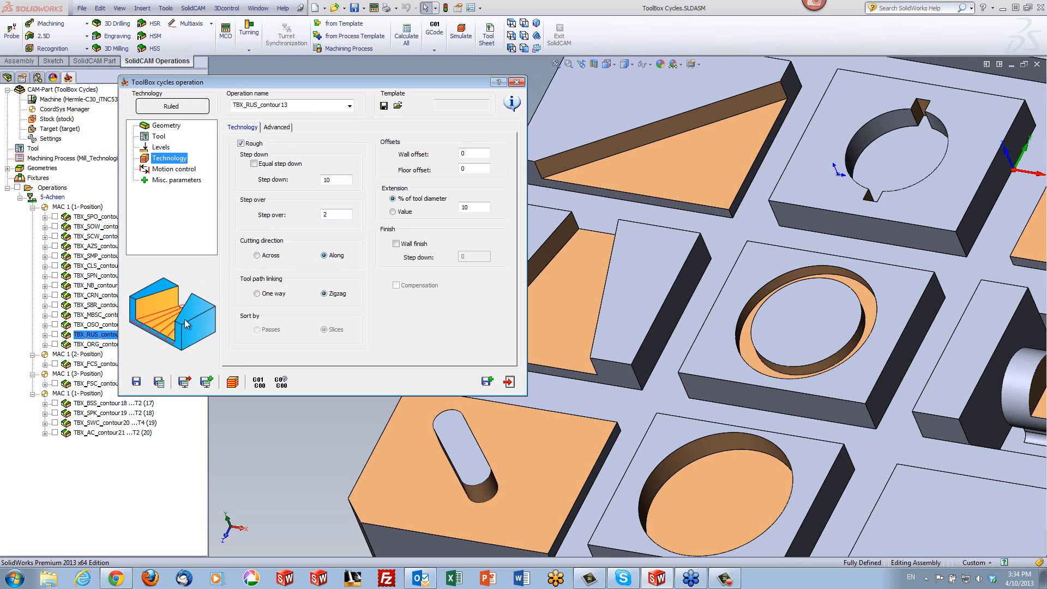
Step: Simulate the Ruled operation in Host CAD mode and advance step by step through its first passes along the tapered slot
left_click(264, 260)
left_click(258, 294)
left_click(235, 387)
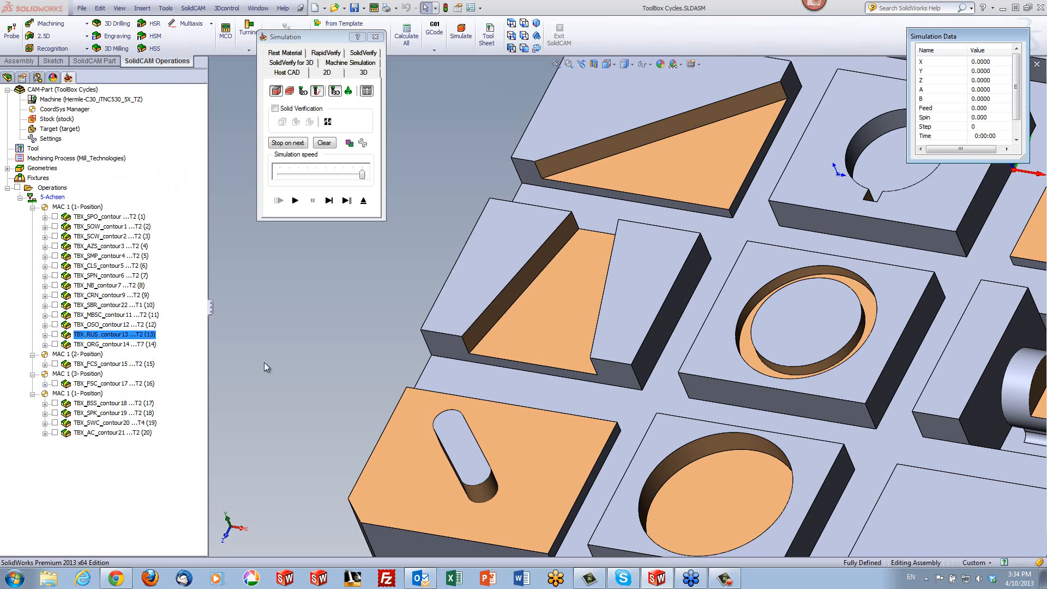
left_click(329, 201)
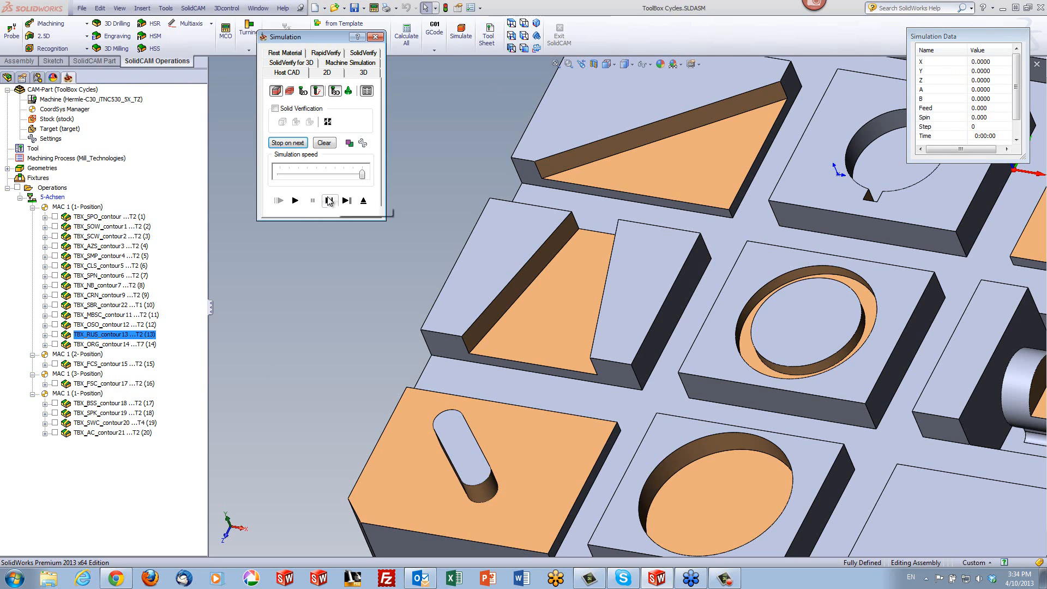
left_click(330, 201)
left_click(329, 201)
left_click(330, 201)
left_click(329, 201)
left_click(330, 200)
left_click(331, 201)
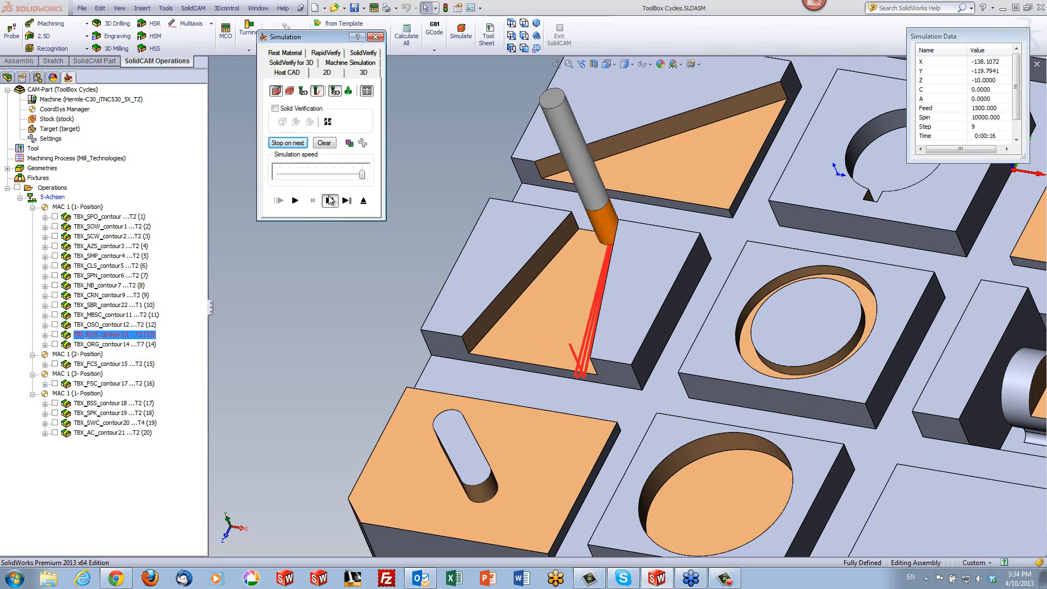
left_click(331, 201)
left_click(331, 201)
left_click(329, 201)
left_click(330, 201)
left_click(329, 200)
left_click(329, 200)
left_click(329, 201)
left_click(329, 200)
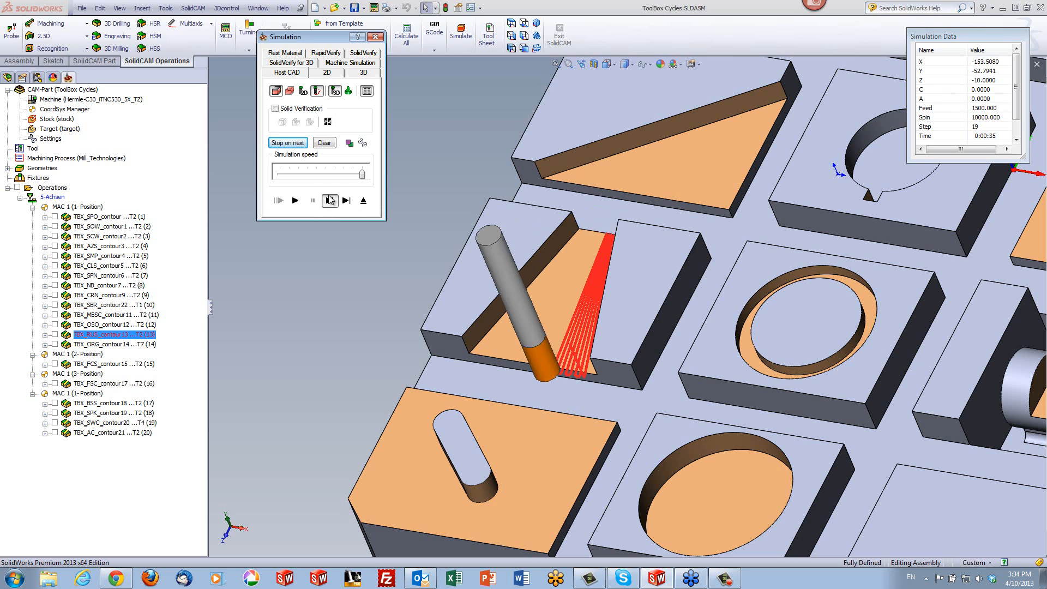
left_click(329, 200)
left_click(329, 201)
left_click(330, 201)
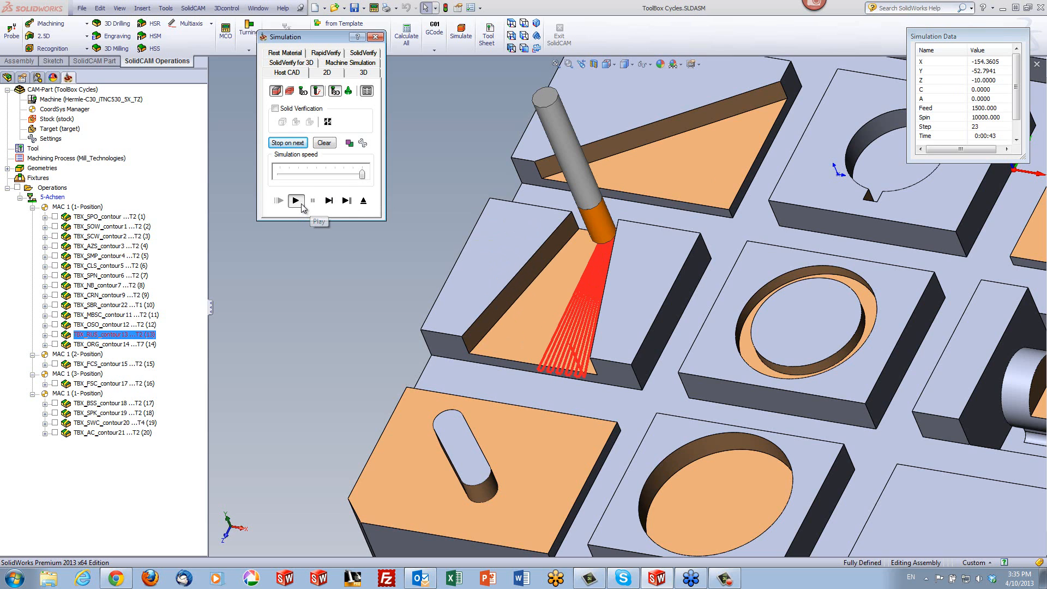
Step: Play the rest of the Ruled toolpath, examine it over the tapered slot floor, and close the simulation and the operation
left_click(295, 201)
middle_click(515, 267)
middle_click_drag(516, 267, 591, 273)
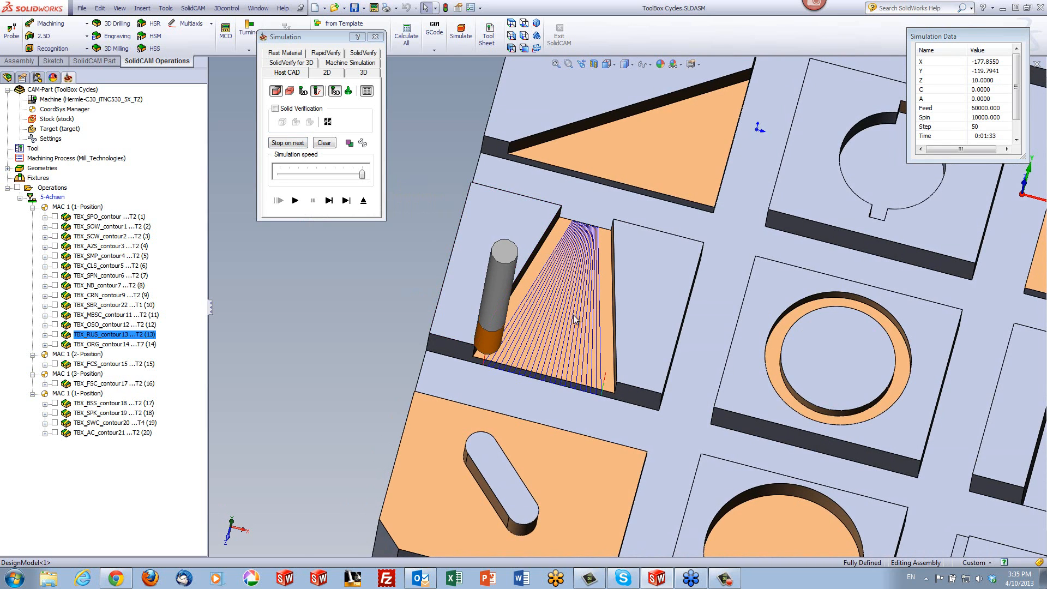
scroll(593, 306, "down", 2)
scroll(596, 306, "up", 3)
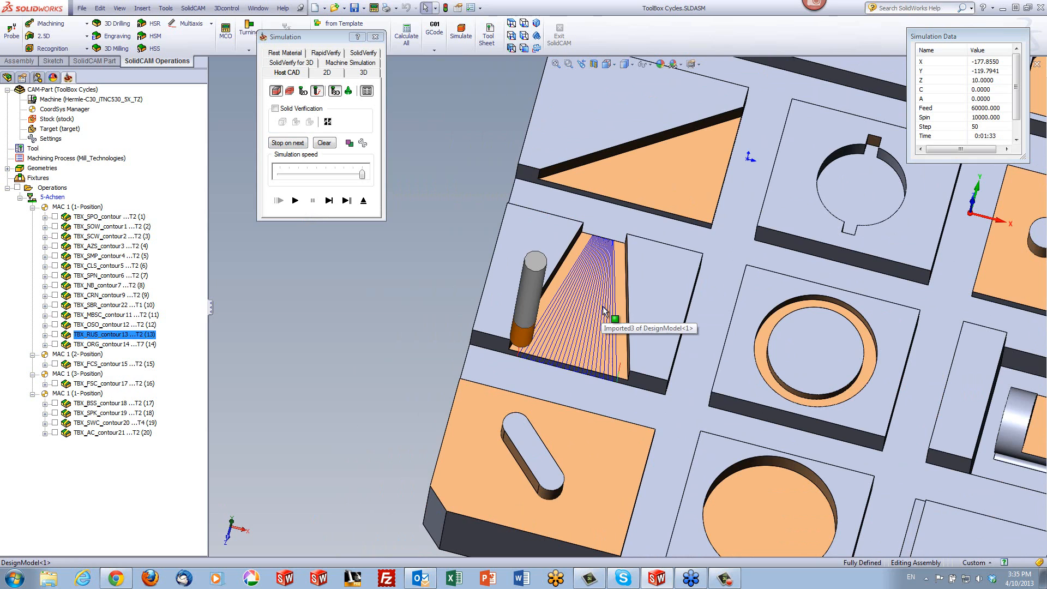
left_click(364, 201)
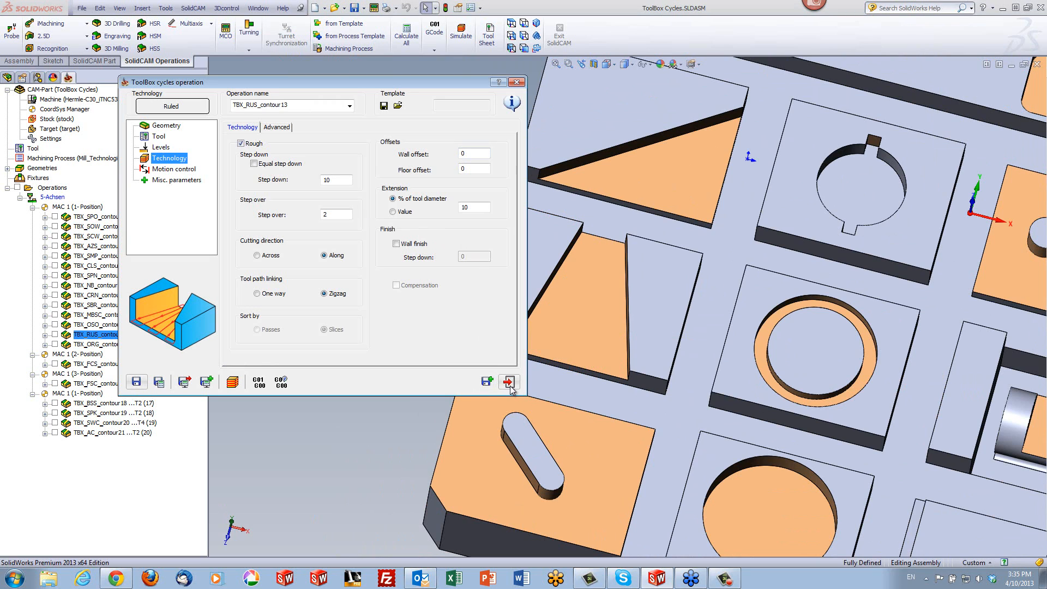
left_click(510, 385)
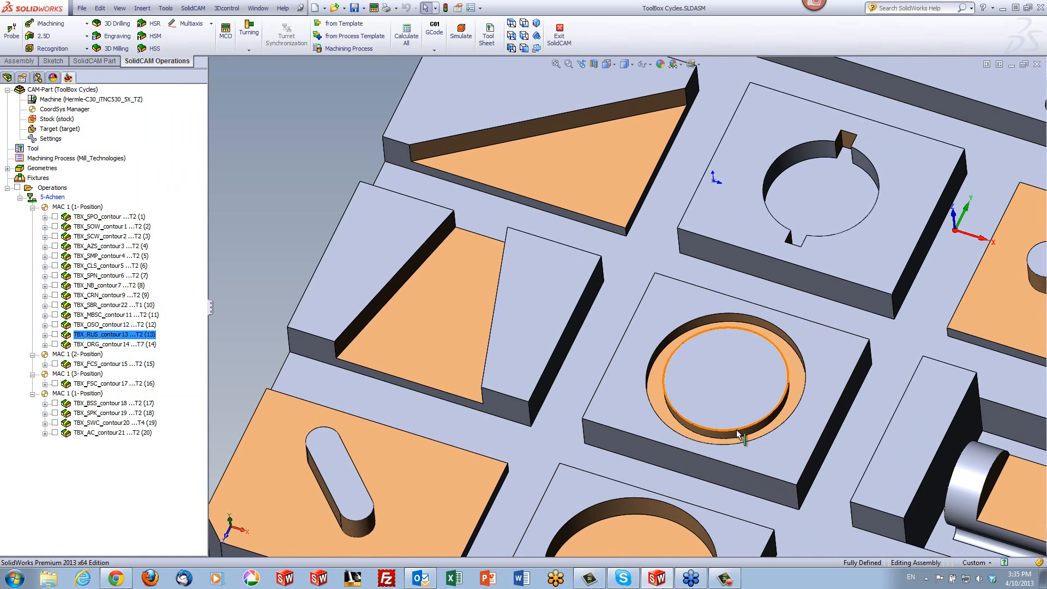
Step: Inspect the ring groove on the model, and open the TBX_ORG_contour14 operation, keeping O-Ring as its ToolBox cycle type
middle_click_drag(745, 391, 747, 438)
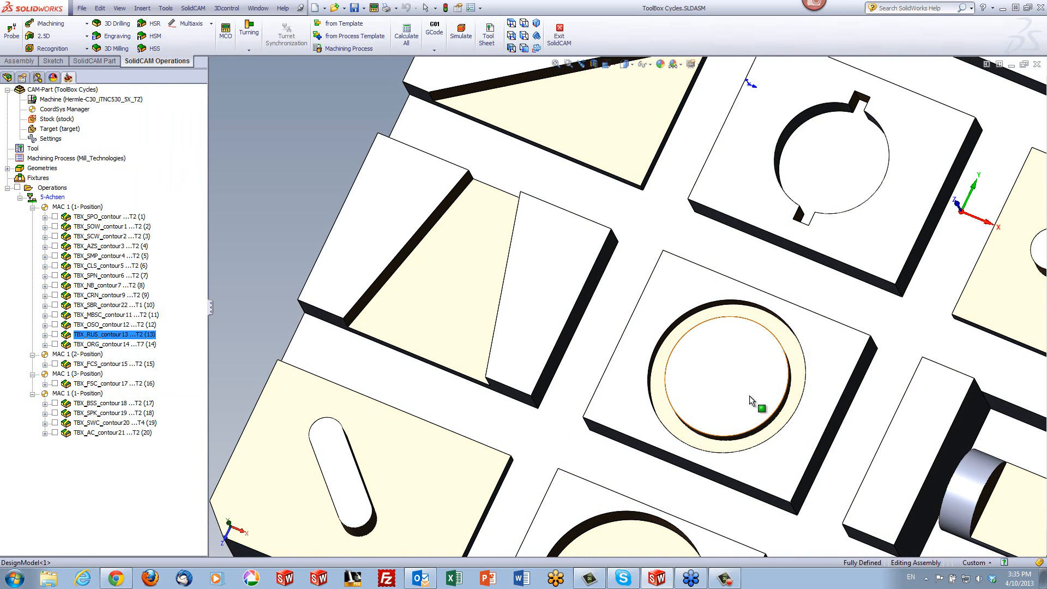
scroll(751, 394, "down", 6)
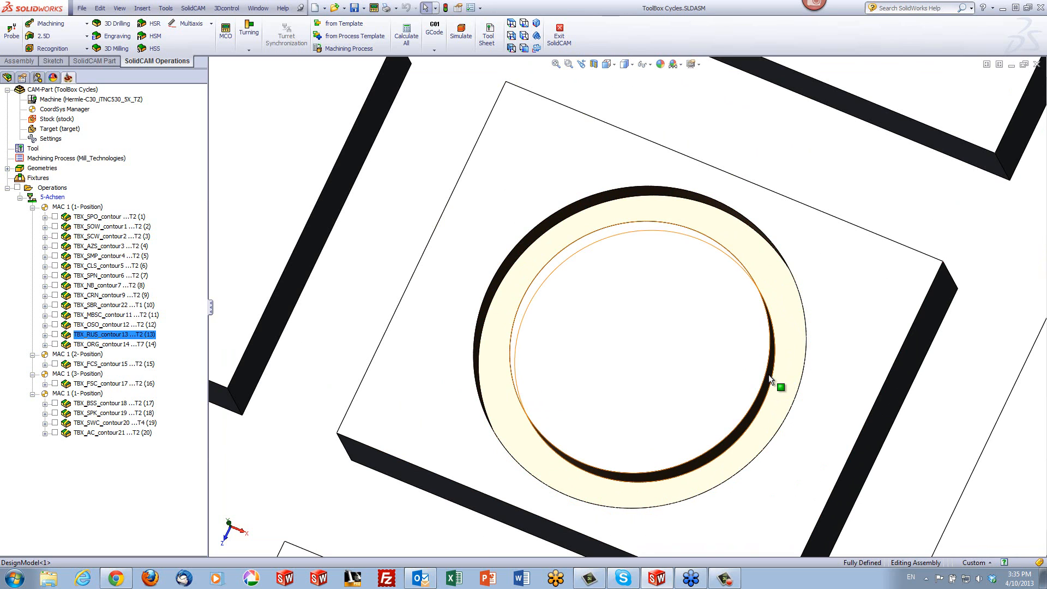
double_click(124, 345)
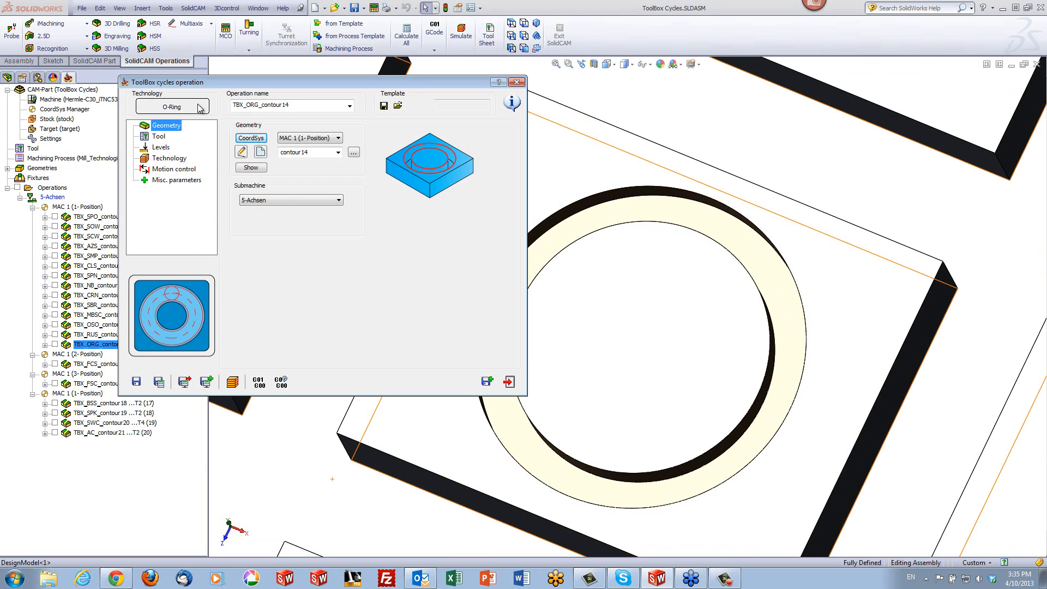
left_click(198, 108)
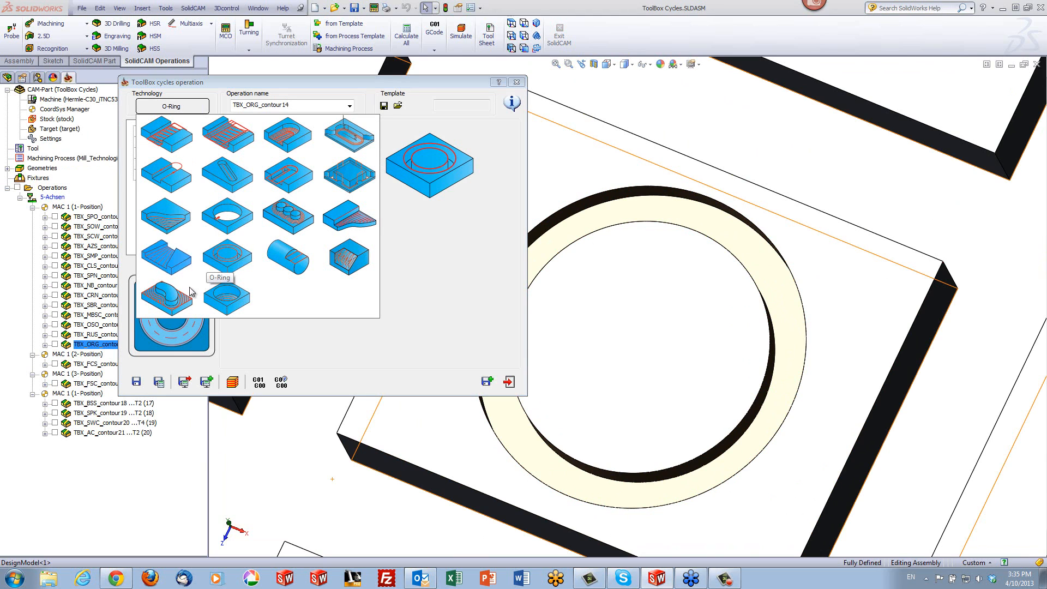
left_click(219, 256)
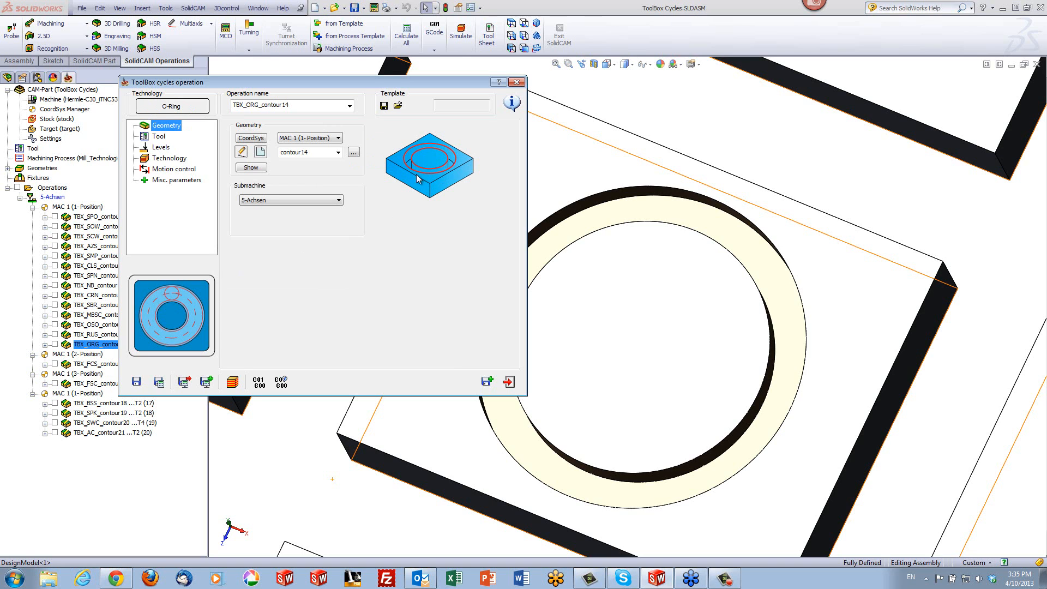
Step: Show the contour14 geometry of the O-Ring operation, examine its two circular chains around the groove, and close the preview
left_click(251, 167)
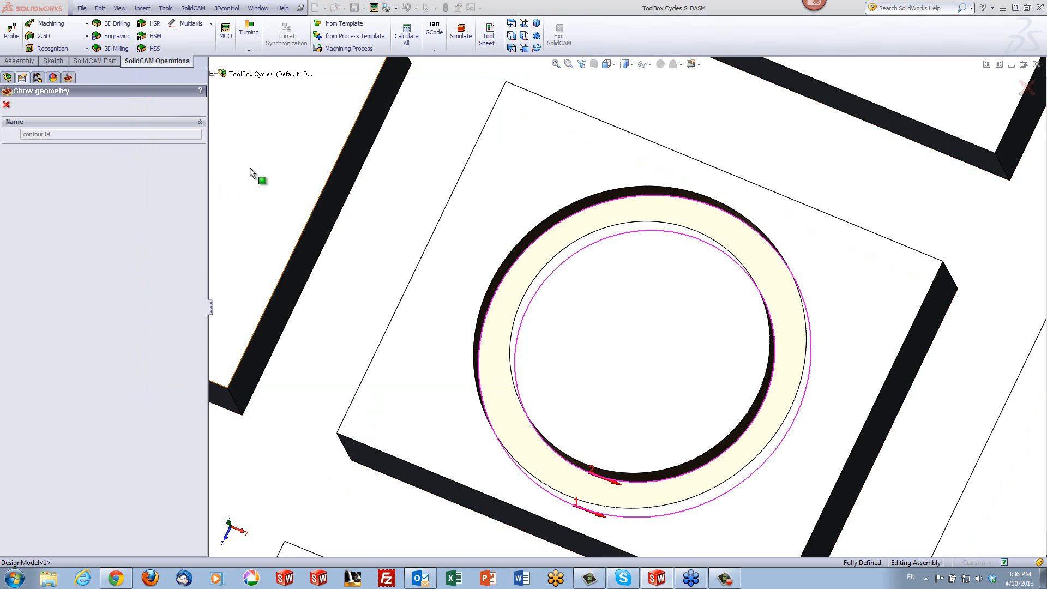
mouse_move(645, 299)
middle_mouse_down()
mouse_move(603, 304)
mouse_move(672, 265)
mouse_move(675, 292)
middle_mouse_up()
scroll(692, 349, "up", 3)
scroll(692, 349, "down", 5)
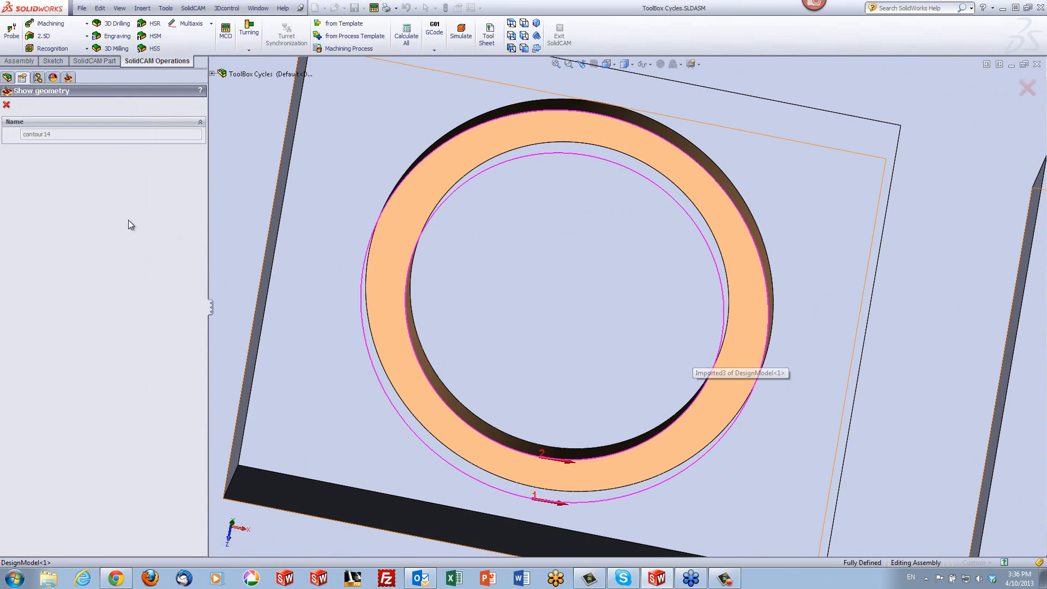
left_click(7, 105)
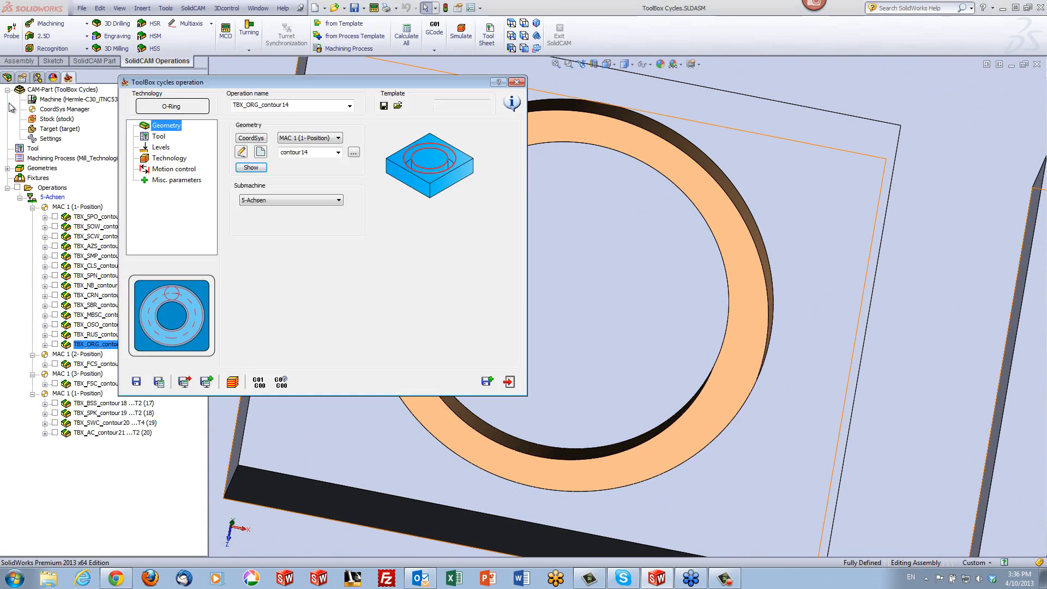
Step: Review the O-Ring operation's tool, milling levels, and technology settings, including the approach angle, wall finish option and finish step down
left_click(159, 135)
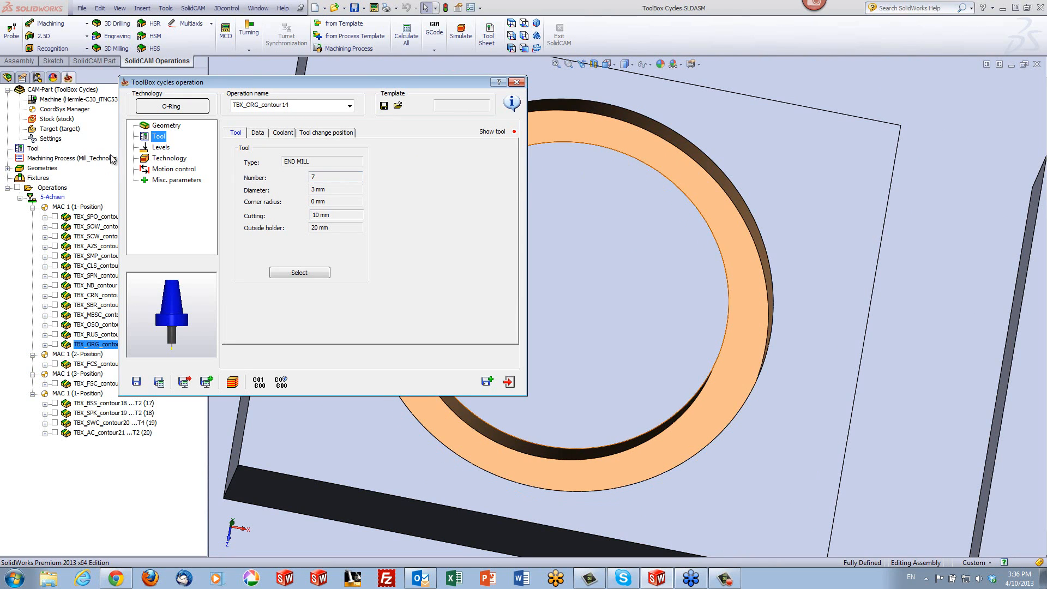
left_click(169, 159)
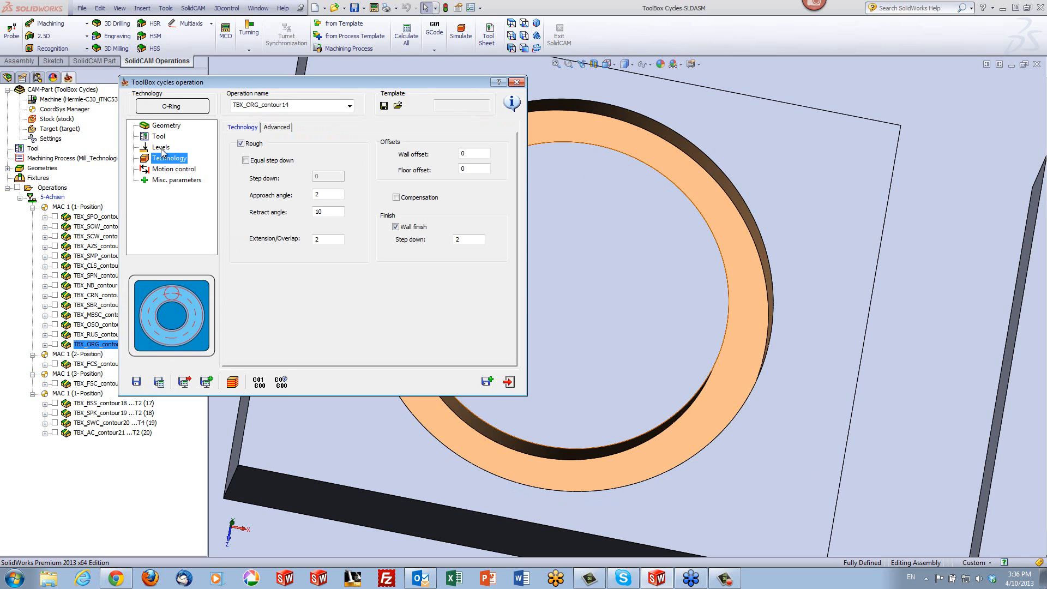
left_click(161, 147)
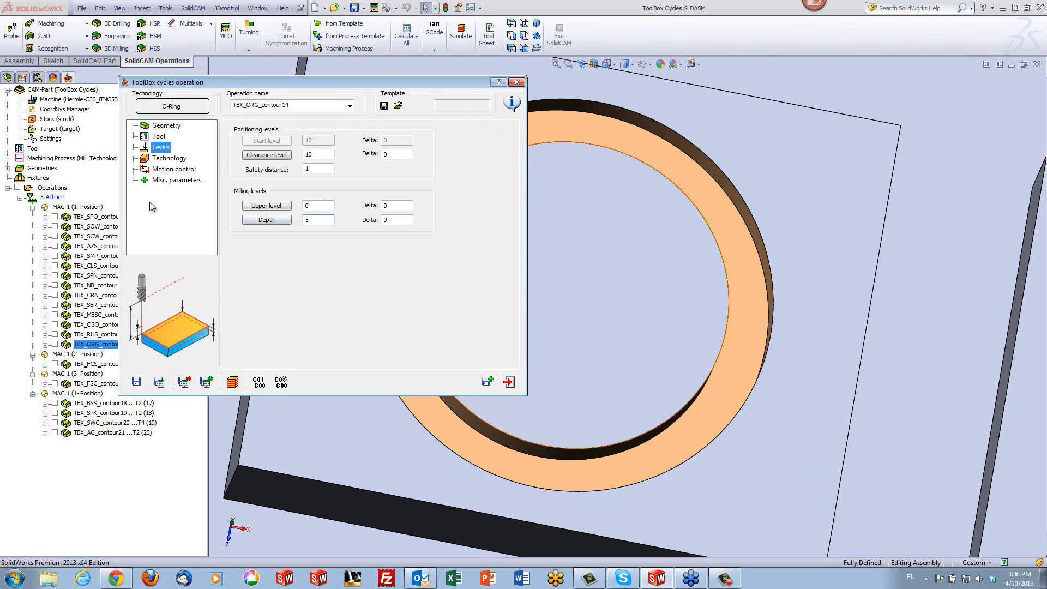
left_click(163, 159)
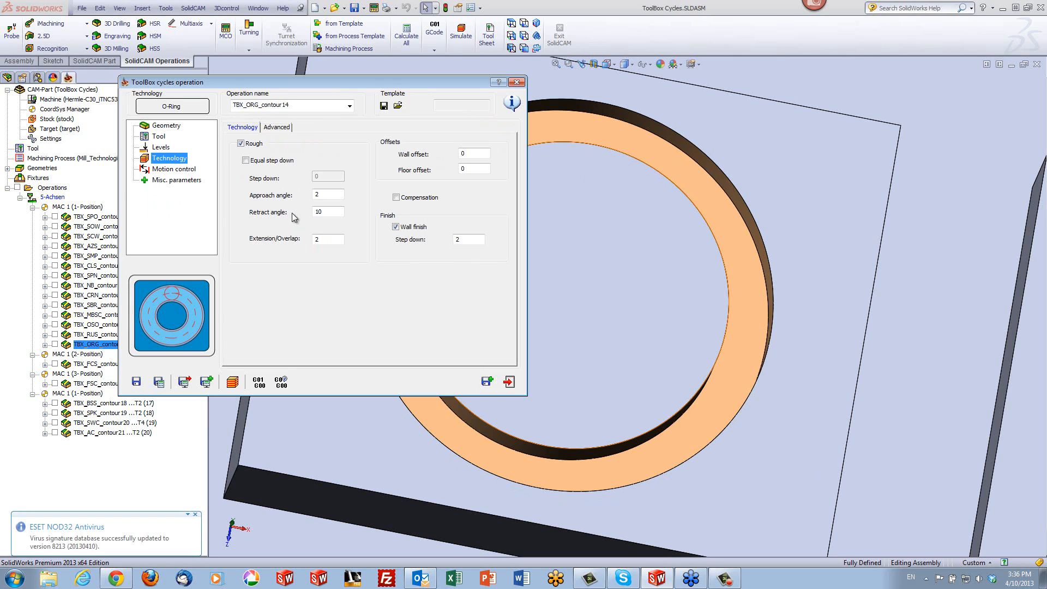
left_click(329, 195)
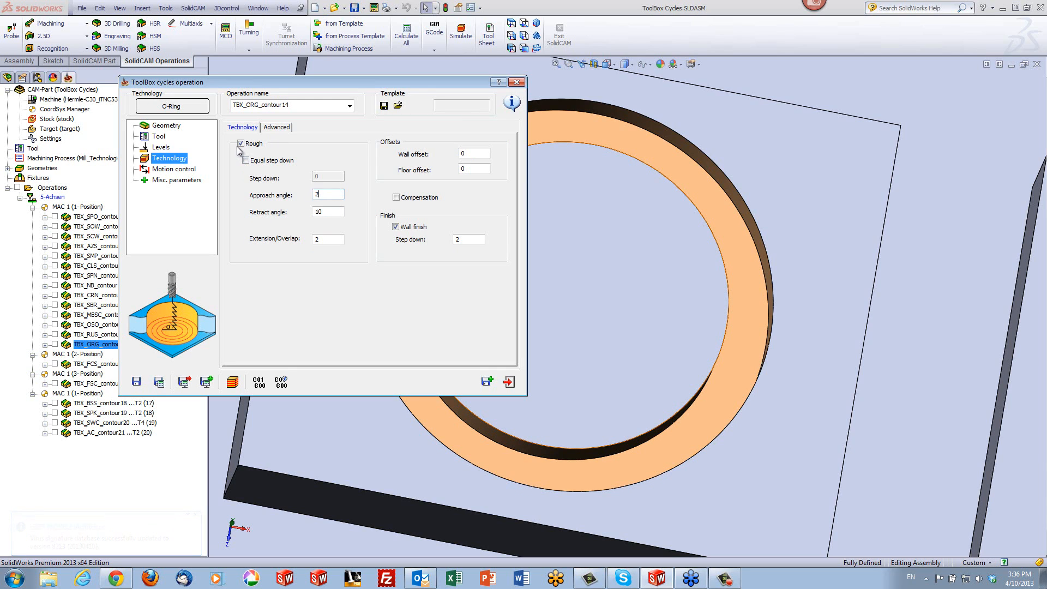
left_click(396, 227)
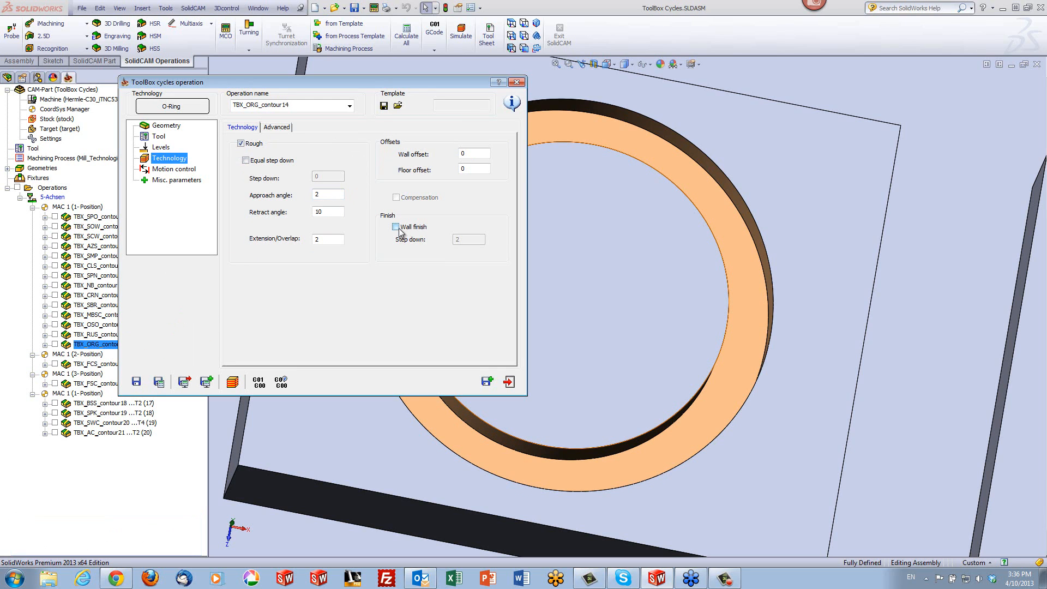
left_click(397, 228)
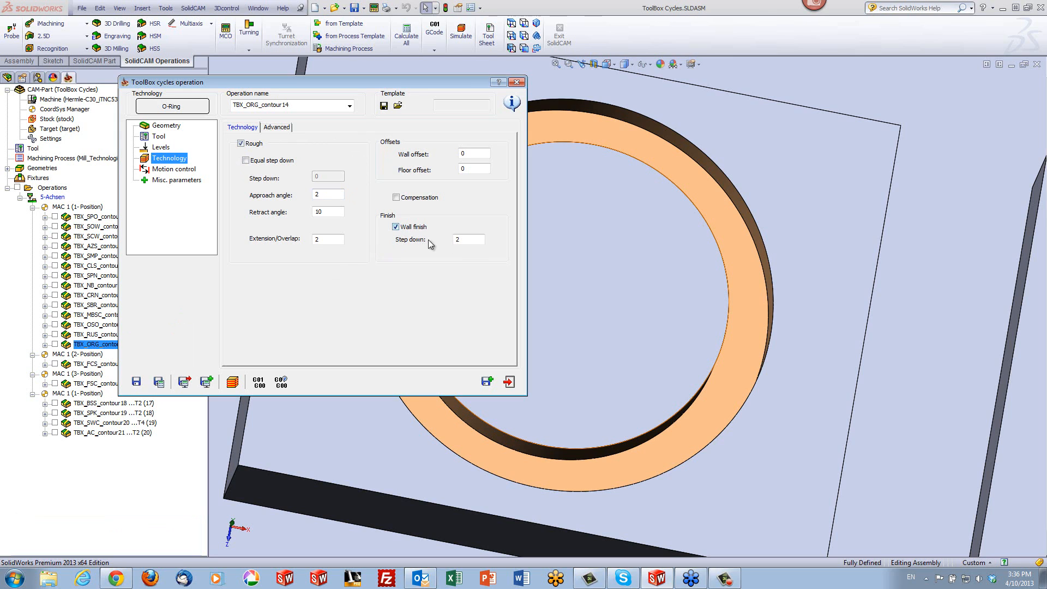
left_click(474, 241)
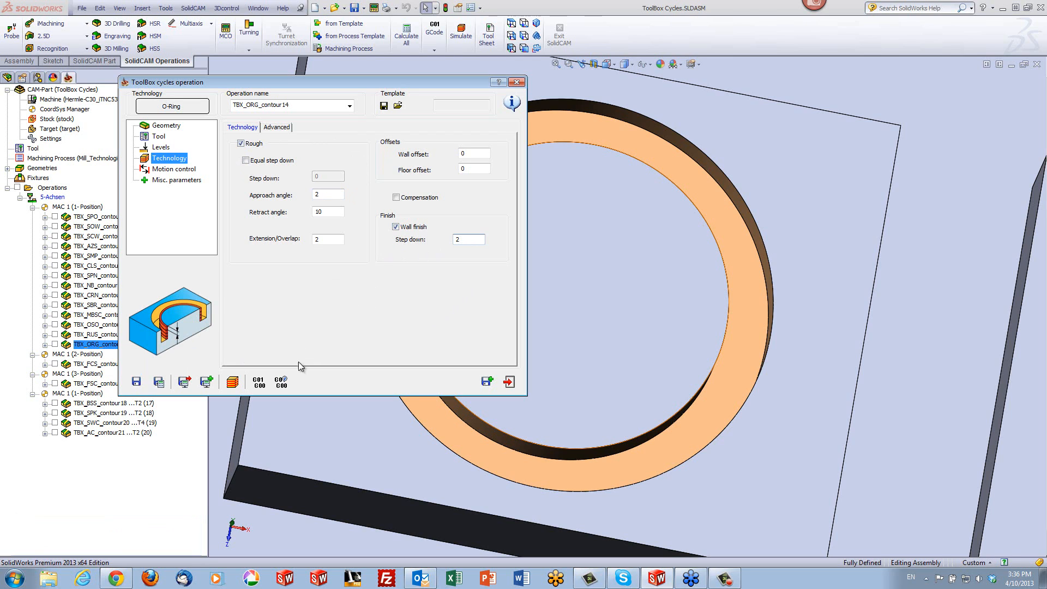
Step: Simulate the complete O-Ring operation in Host CAD mode and examine its toolpath in the ring groove from the top view
left_click(234, 383)
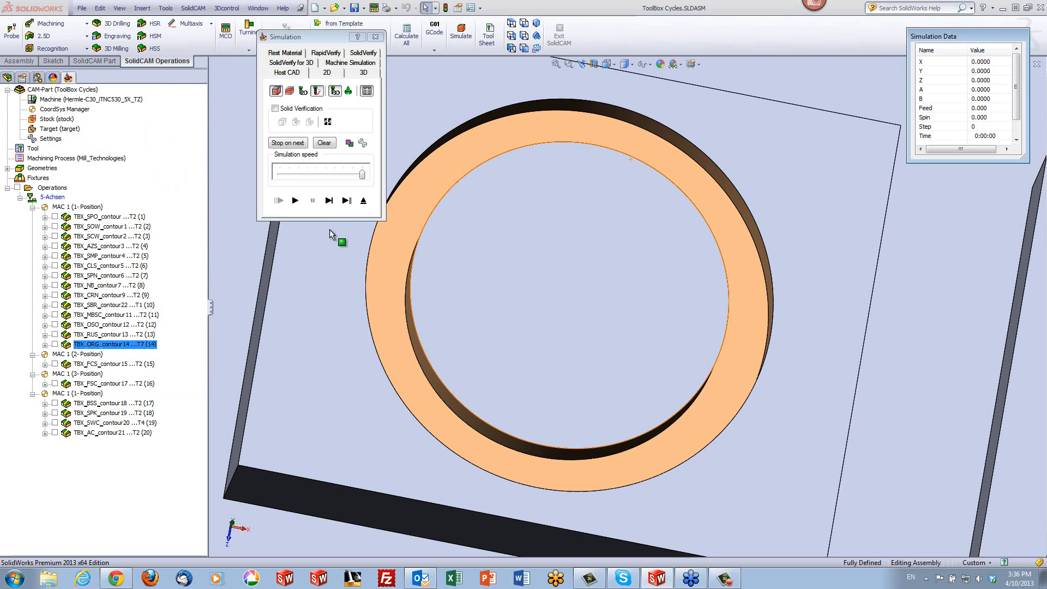
left_click(329, 200)
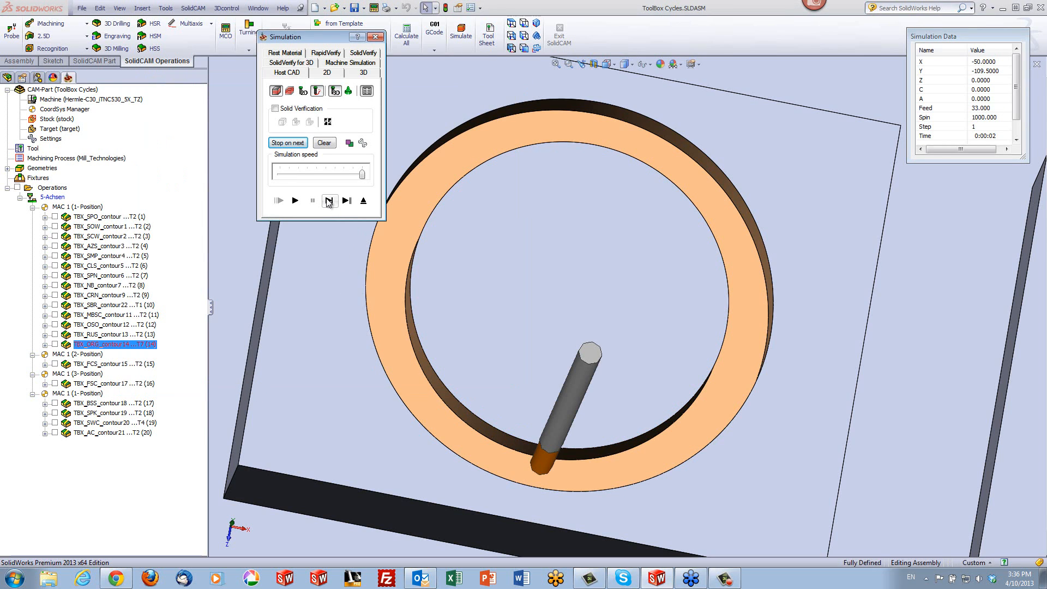
left_click(295, 201)
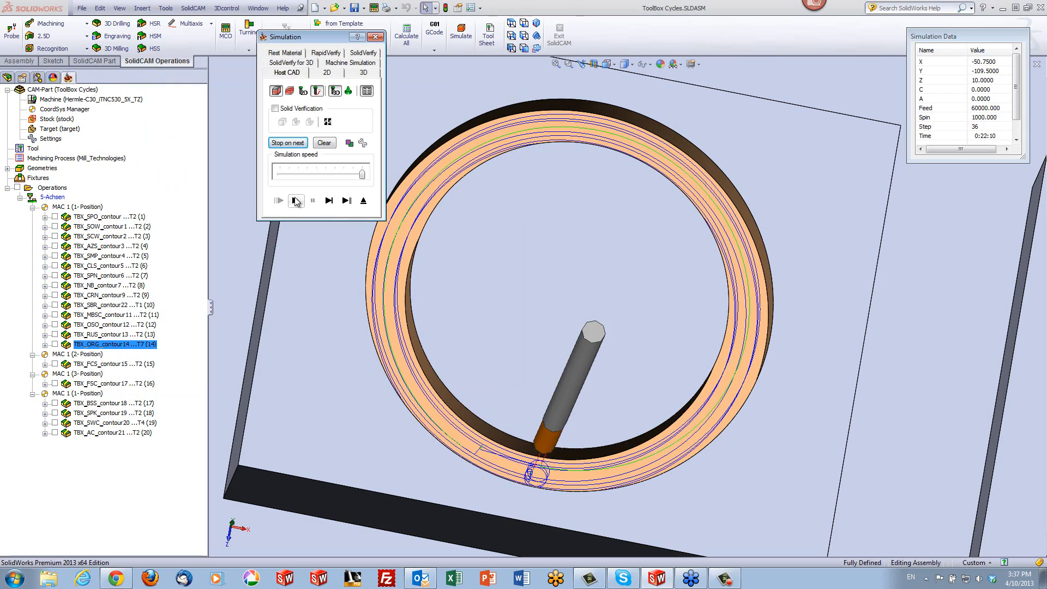
middle_click_drag(536, 339, 473, 216)
left_click(511, 23)
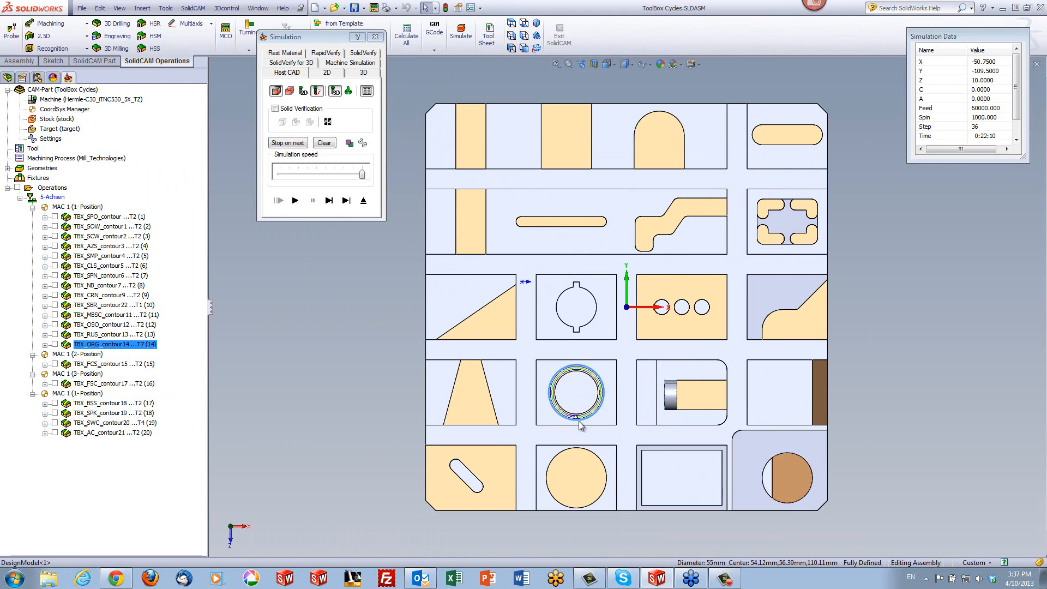
scroll(578, 425, "down", 3)
scroll(604, 381, "down", 5)
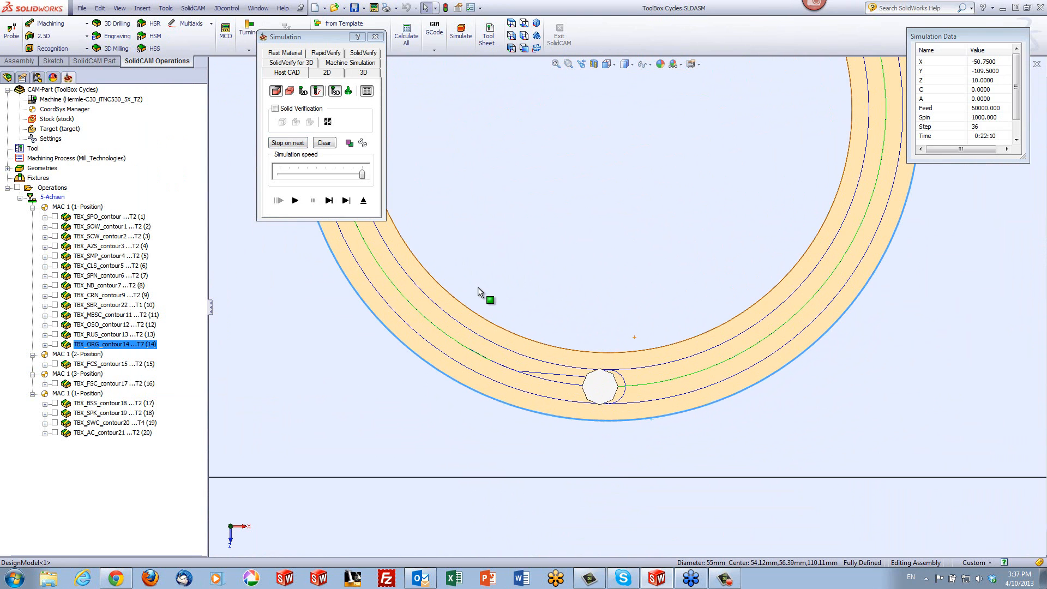
Step: Hide the tool in the simulation and advance step by step through the O-Ring roughing and wall finishing passes
left_click(330, 201)
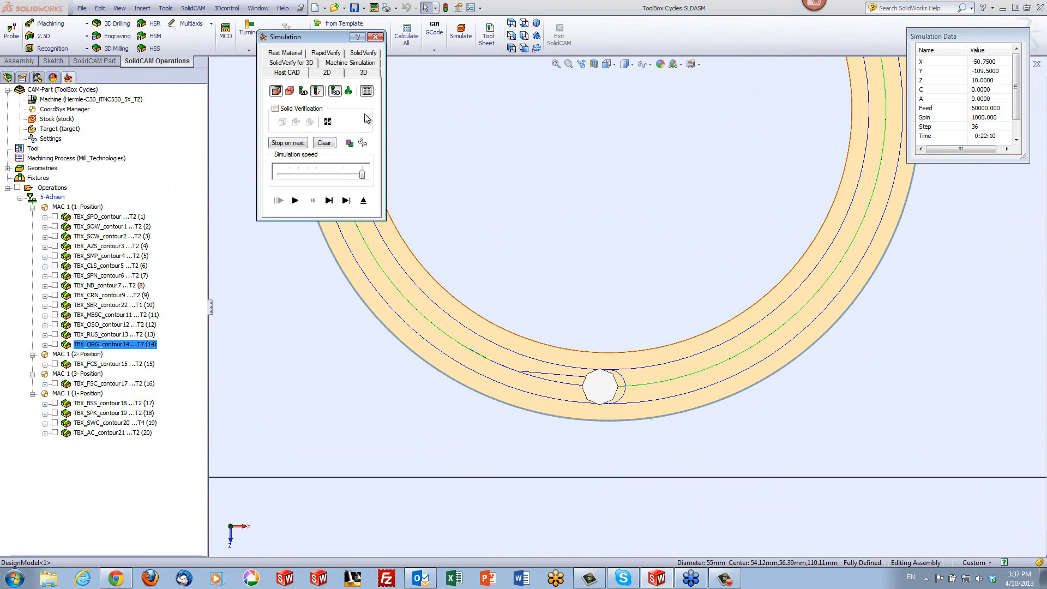
left_click(348, 91)
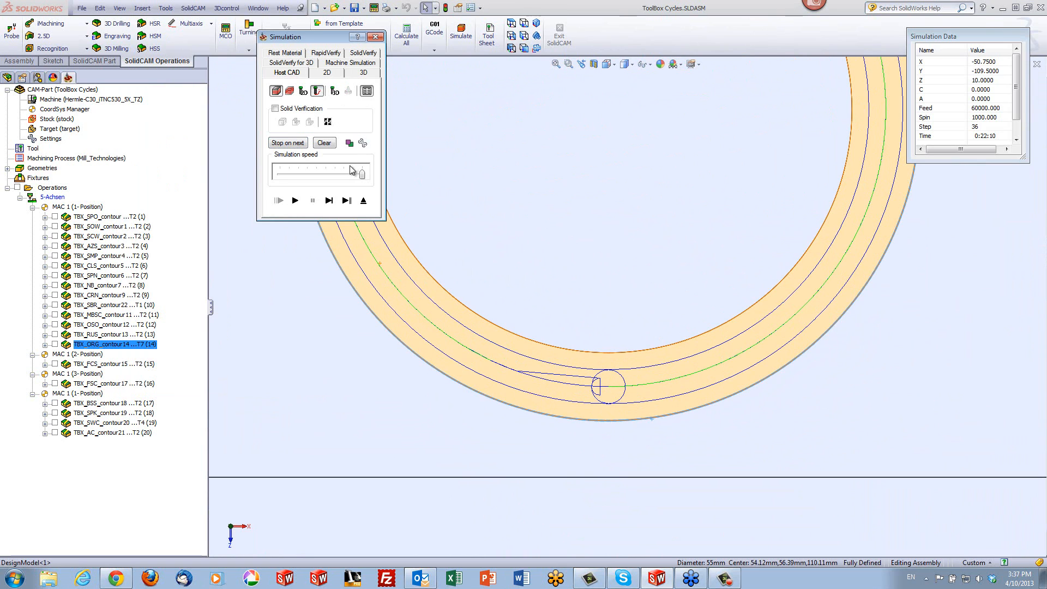
left_click(335, 201)
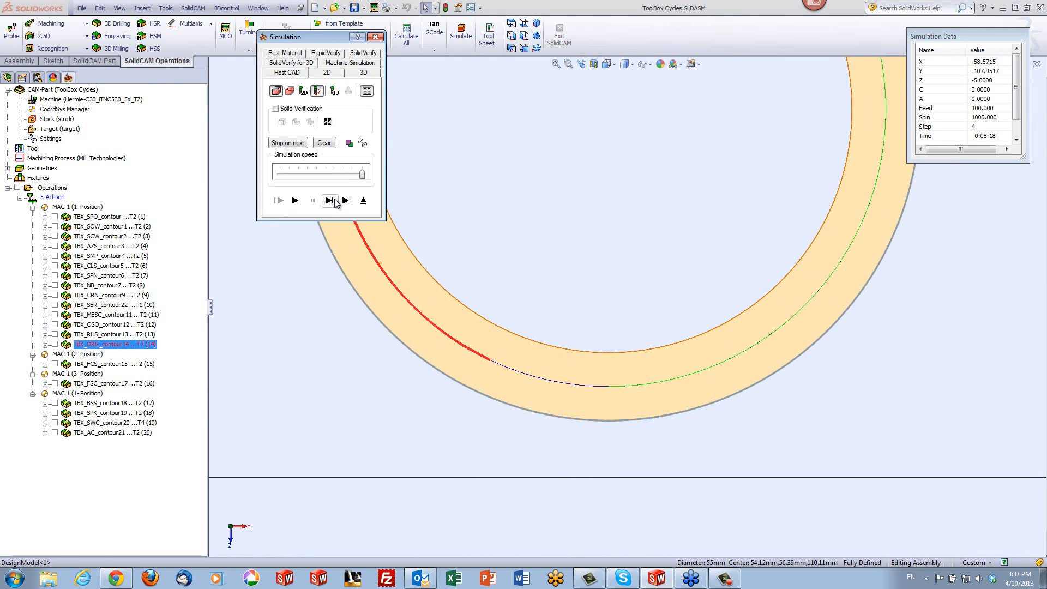
left_click(335, 200)
left_click(336, 198)
left_click(336, 198)
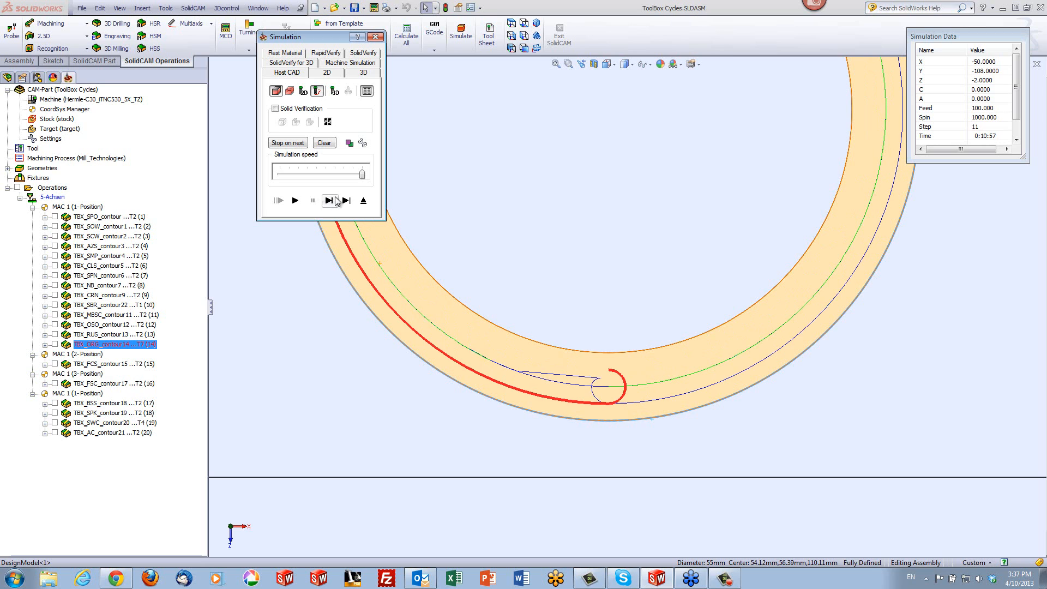
left_click(336, 197)
left_click(337, 199)
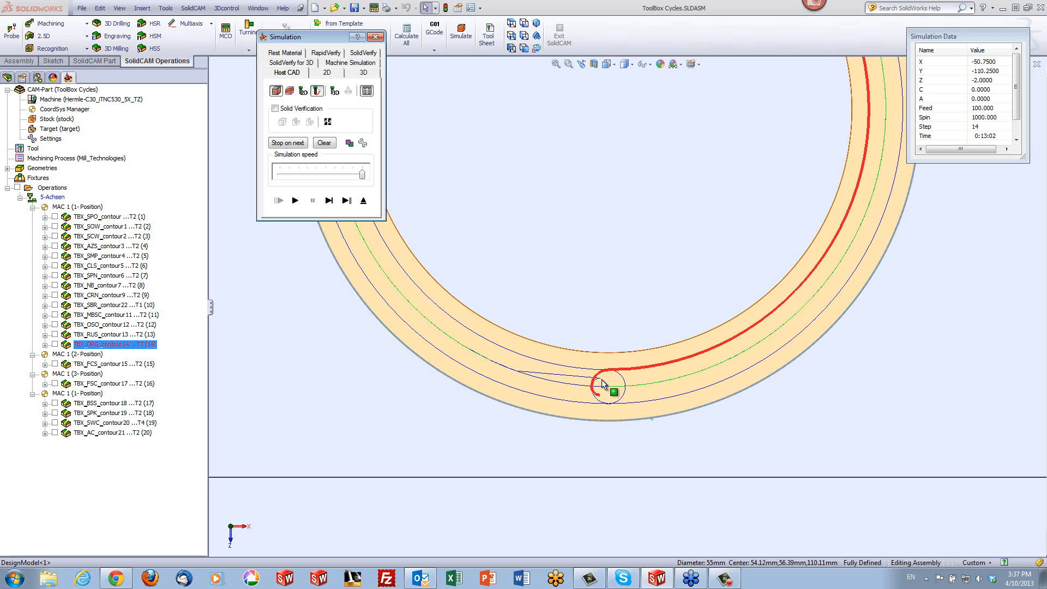
Step: Advance the O-Ring simulation one move at a time through the remaining wall finishing passes of the groove
left_click(329, 201)
left_click(329, 201)
left_click(329, 201)
left_click(329, 200)
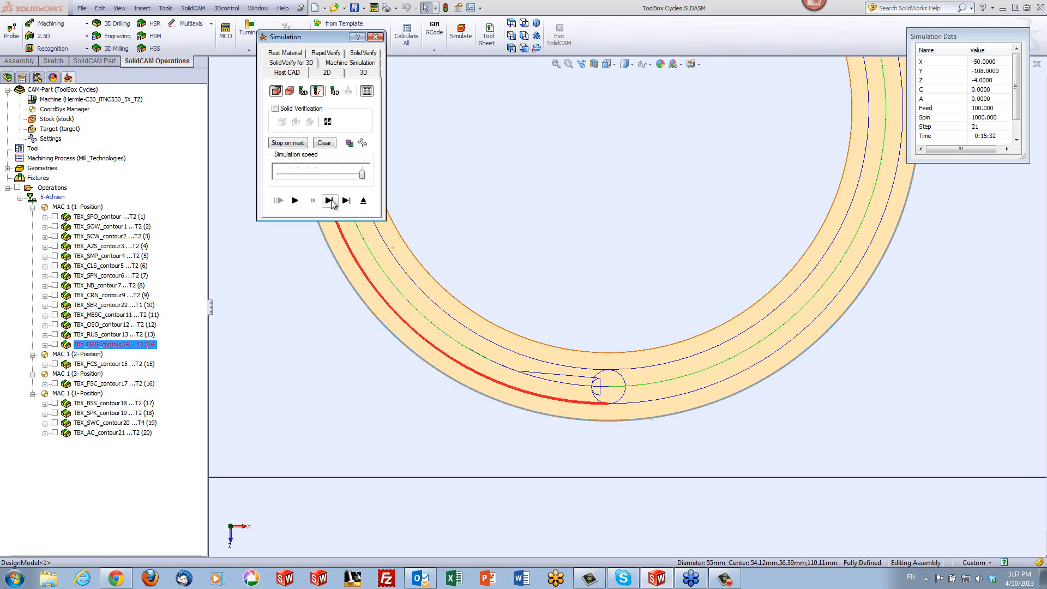
left_click(330, 201)
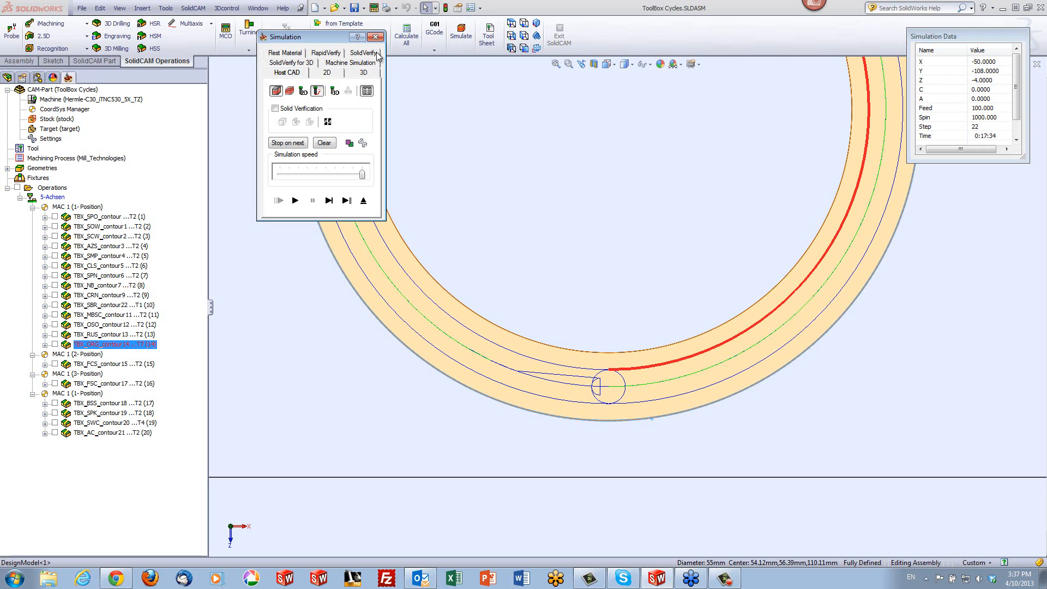
Step: Run the O-Ring simulation with solid verification, examine the machined groove at an angle, and close the simulation and the operation
left_click(275, 109)
left_click(294, 201)
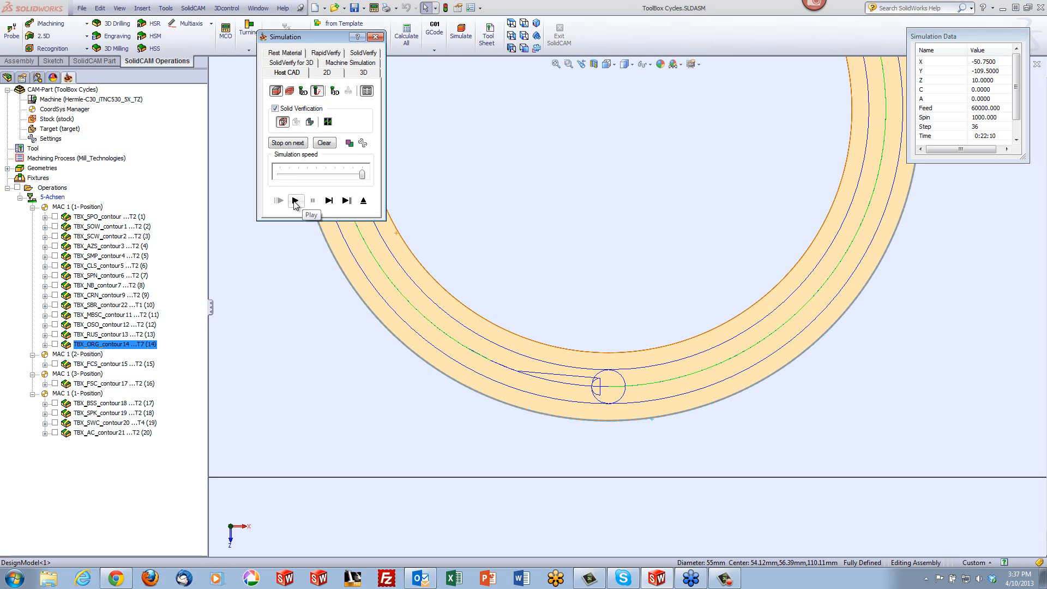
left_click(295, 200)
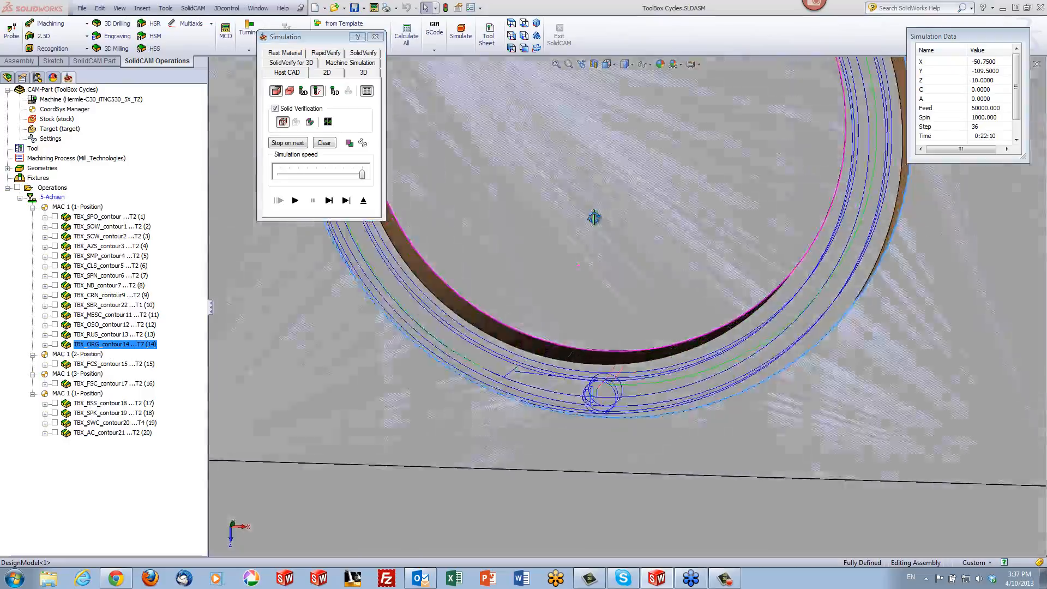
mouse_move(593, 217)
middle_mouse_down()
mouse_move(591, 168)
mouse_move(572, 175)
mouse_move(547, 229)
mouse_move(600, 183)
mouse_move(580, 221)
middle_mouse_up()
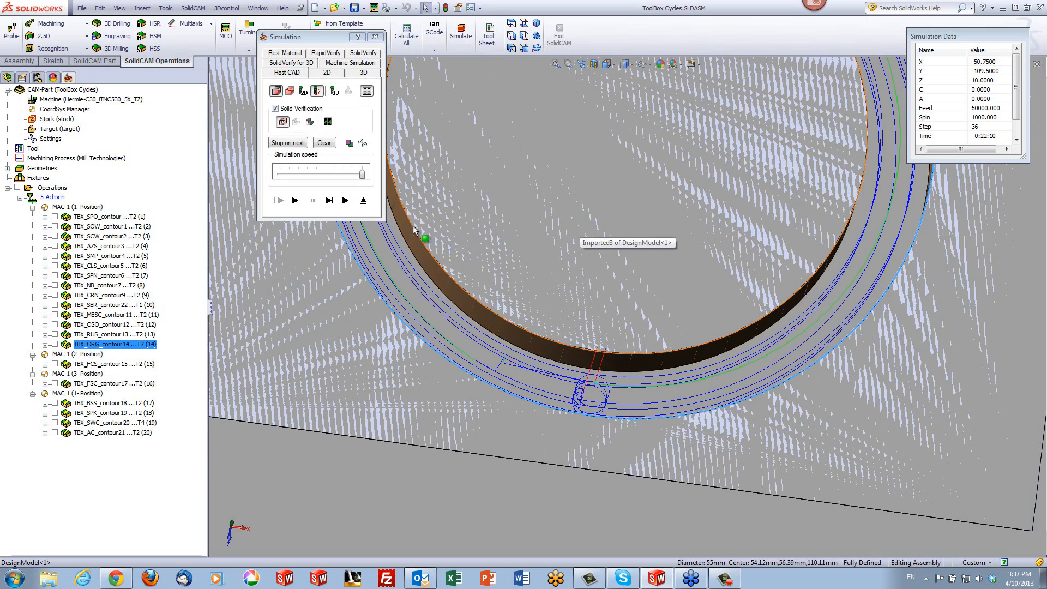
left_click(364, 202)
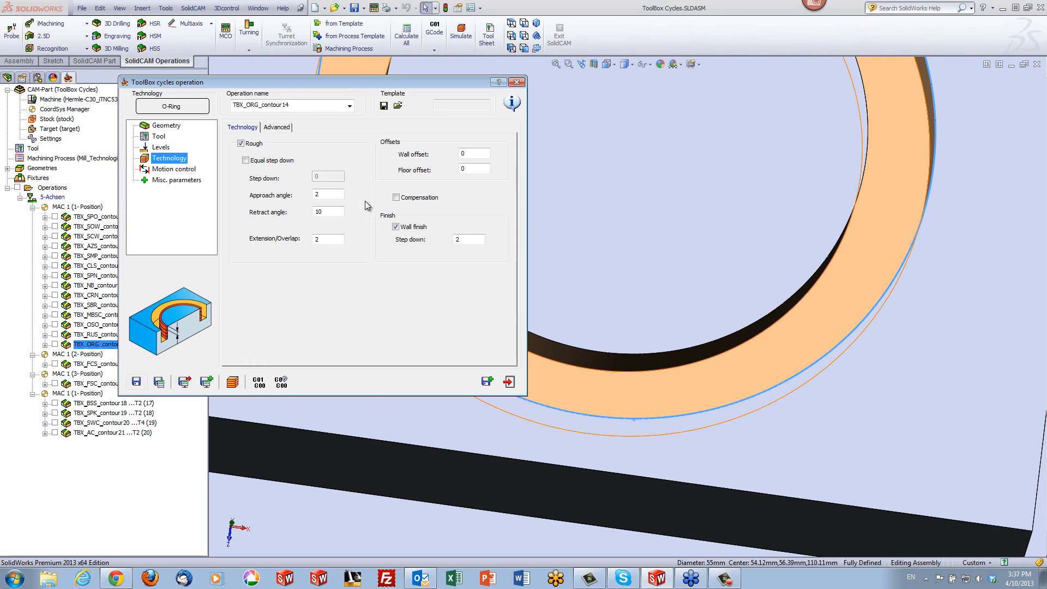
left_click(509, 382)
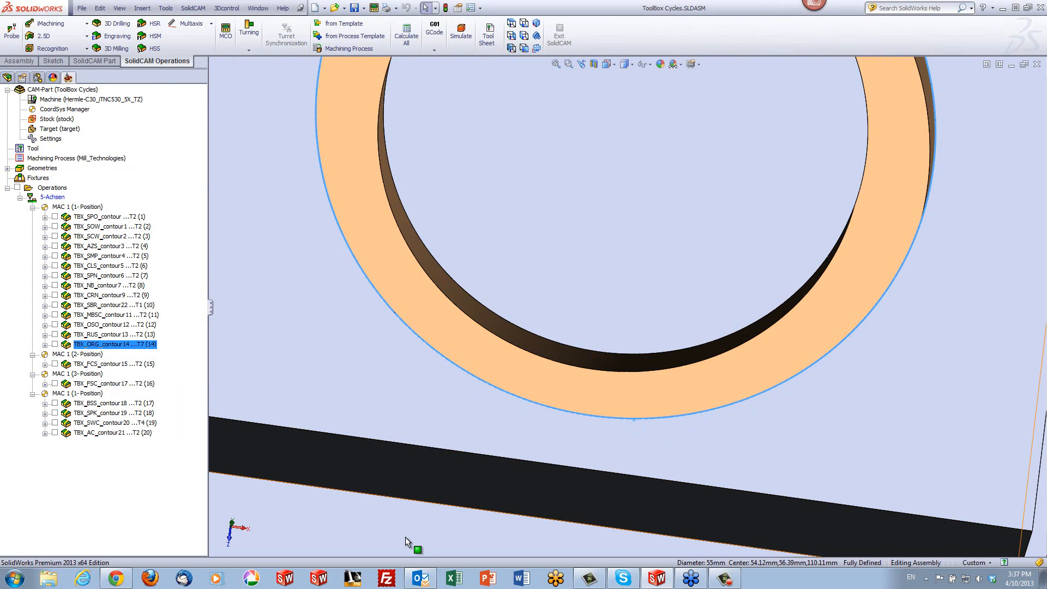
Step: Examine the circular pocket on the whole part and open the TBX_SPK_contour19 operation
left_click(405, 537)
scroll(637, 442, "down", 5)
scroll(678, 433, "down", 5)
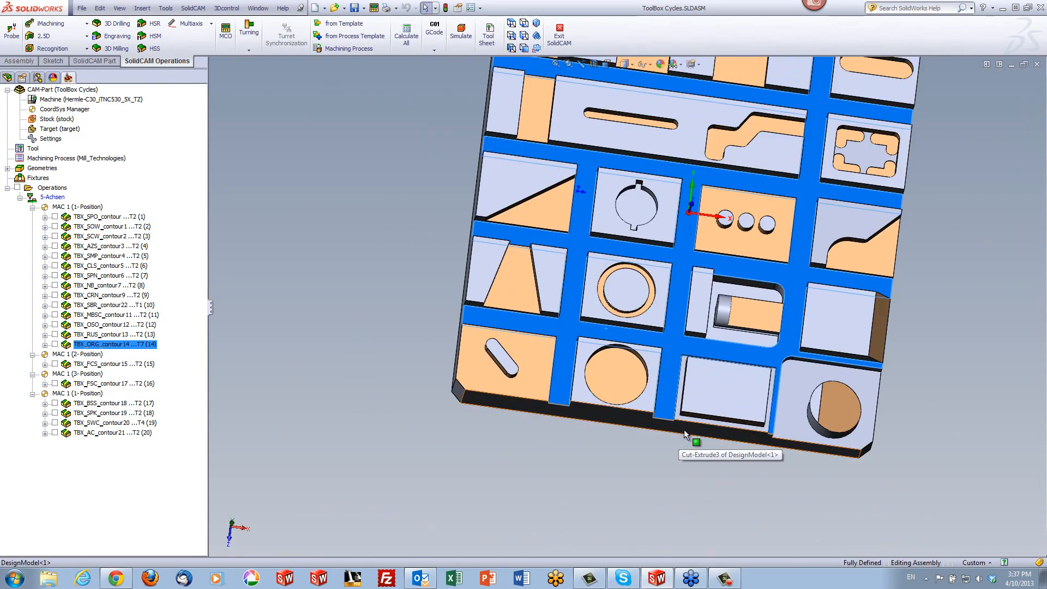
middle_click_drag(683, 430, 680, 403)
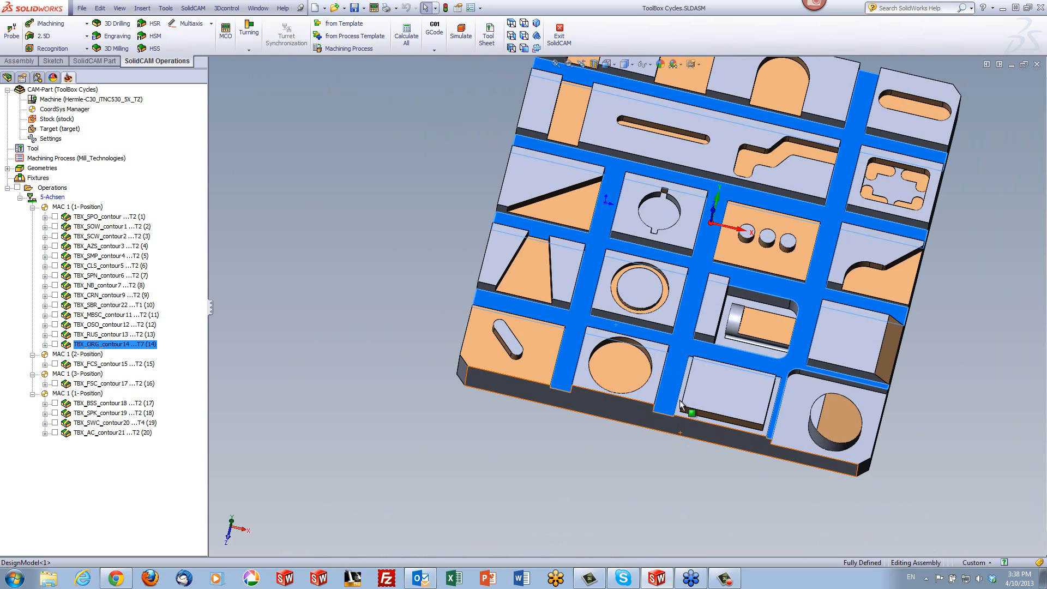
left_click(613, 372)
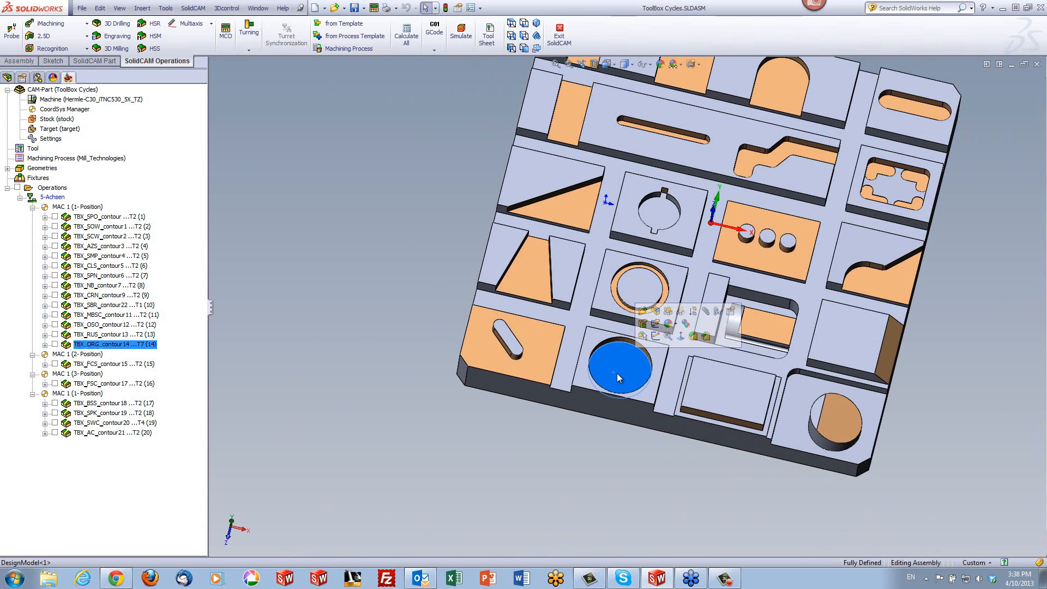
left_click(360, 431)
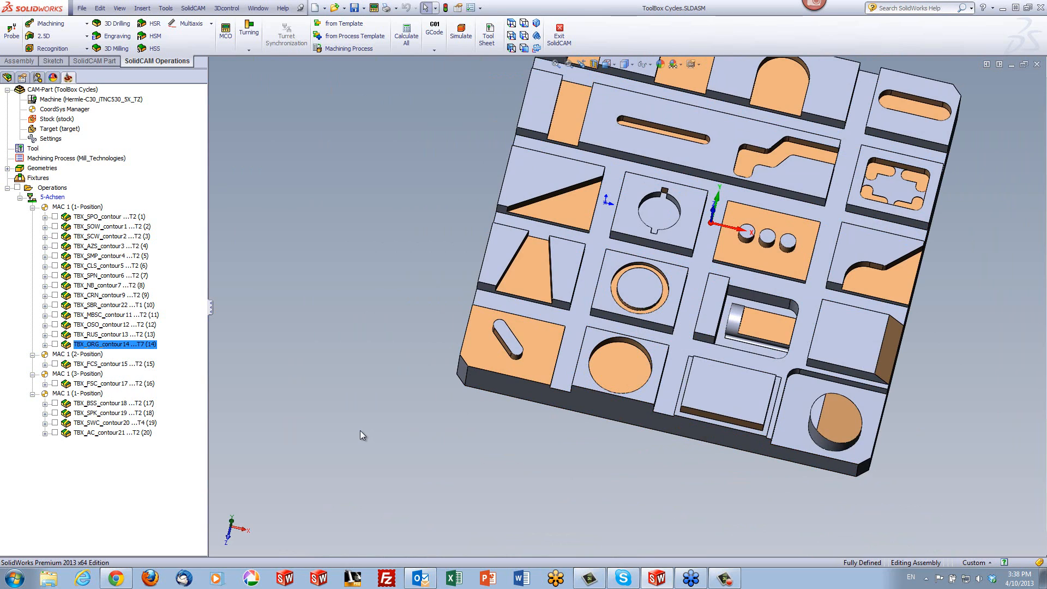
left_click(56, 405)
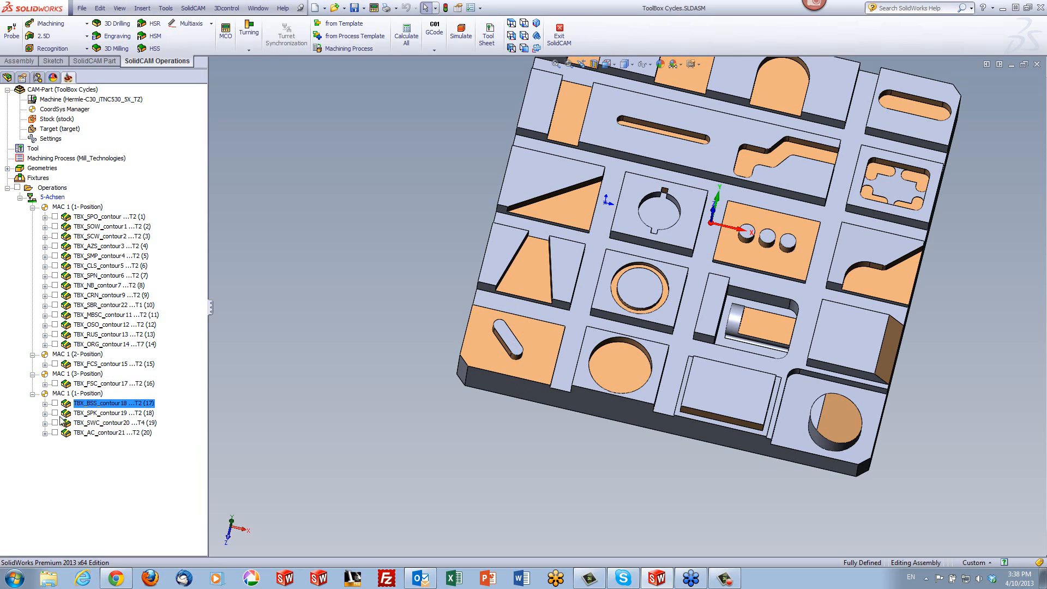
left_click(106, 413)
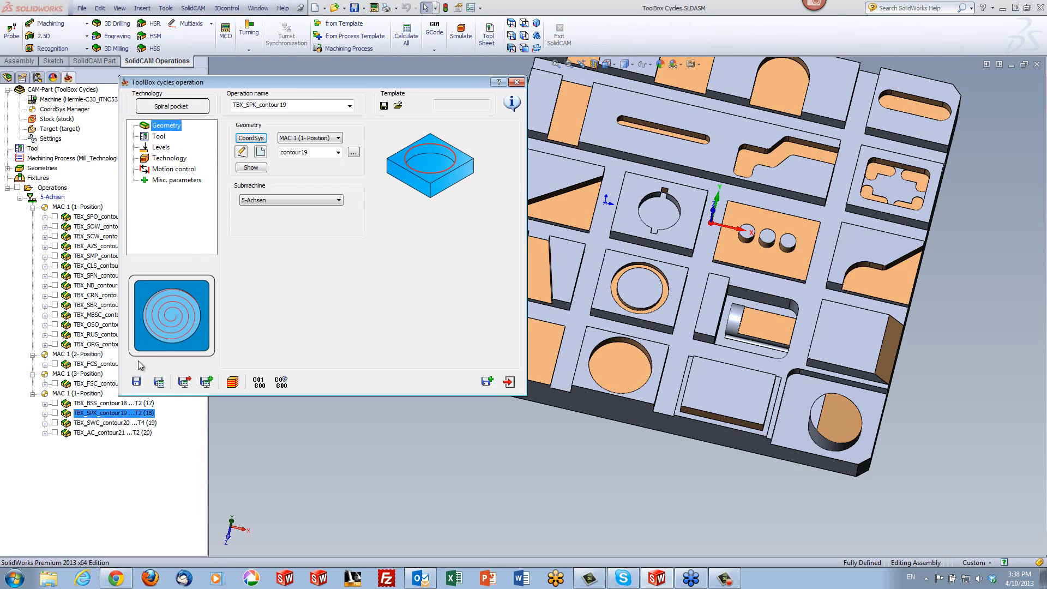
Step: Check the Spiral pocket cycle in the technology list, show its contour19 geometry on the part, and close the preview
left_click(171, 107)
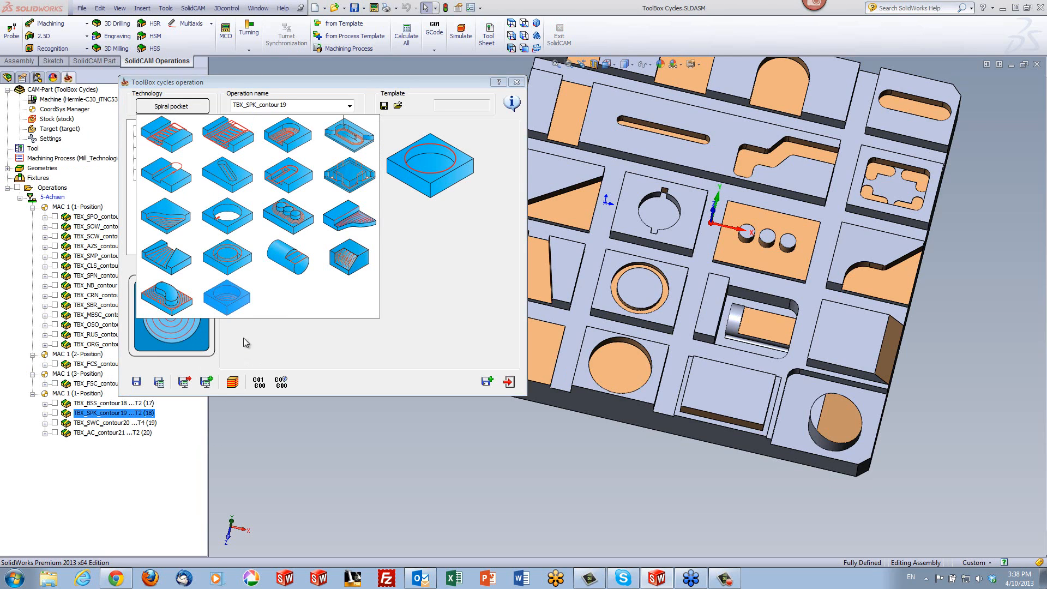
left_click(229, 298)
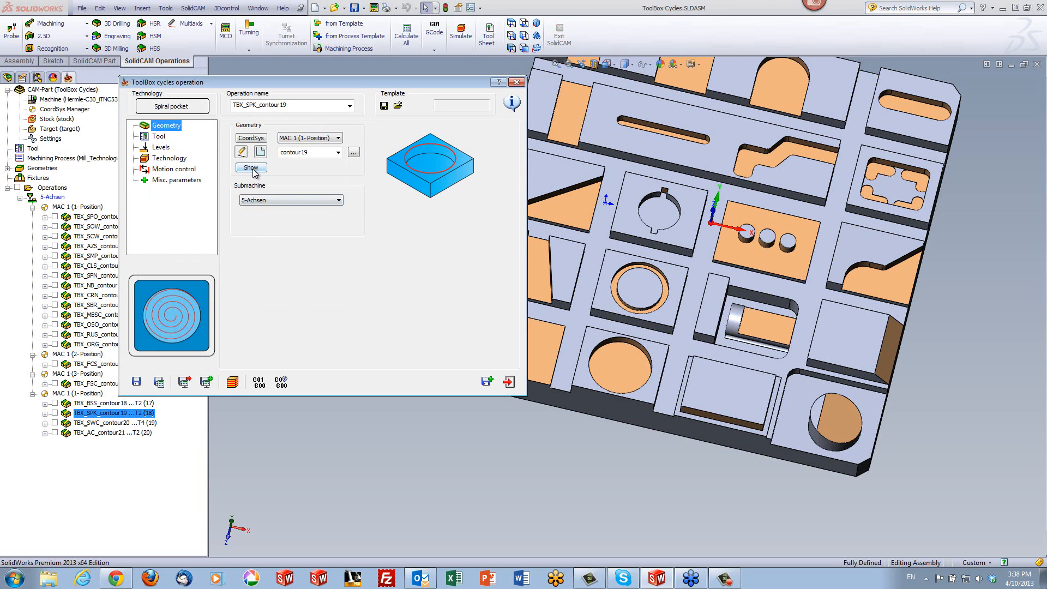
left_click(251, 167)
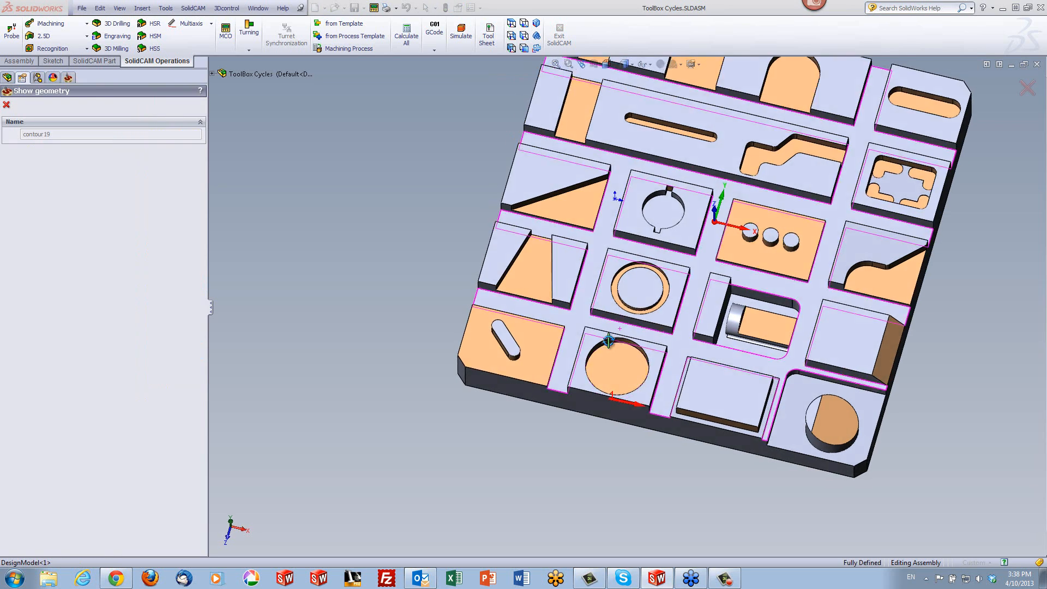
left_click(6, 104)
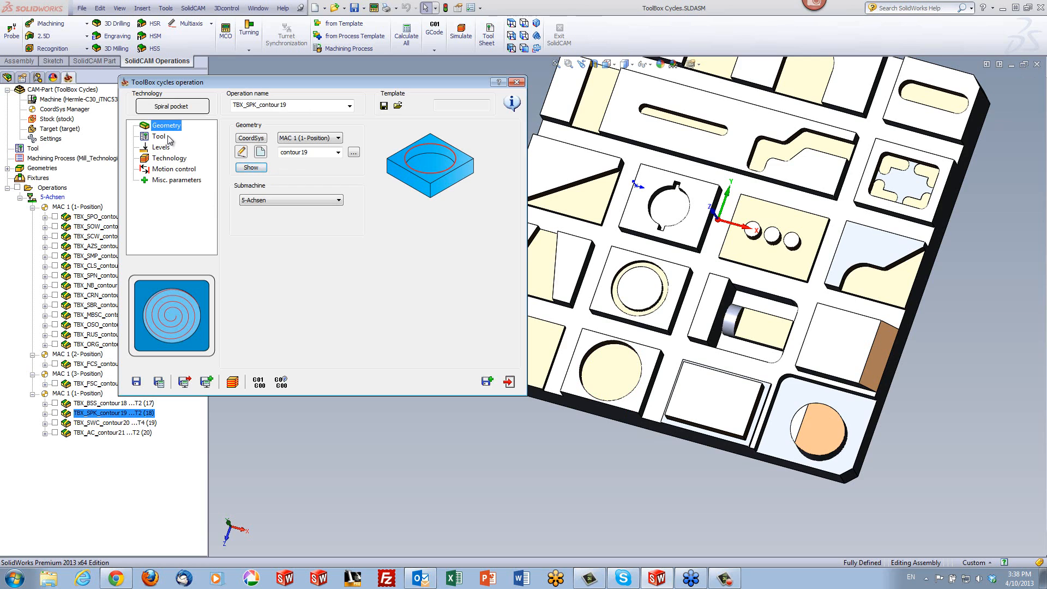
Step: Review the Spiral pocket's tool, levels, and technology settings, including the Angle and Step over options and the helical angle
left_click(166, 140)
left_click(162, 149)
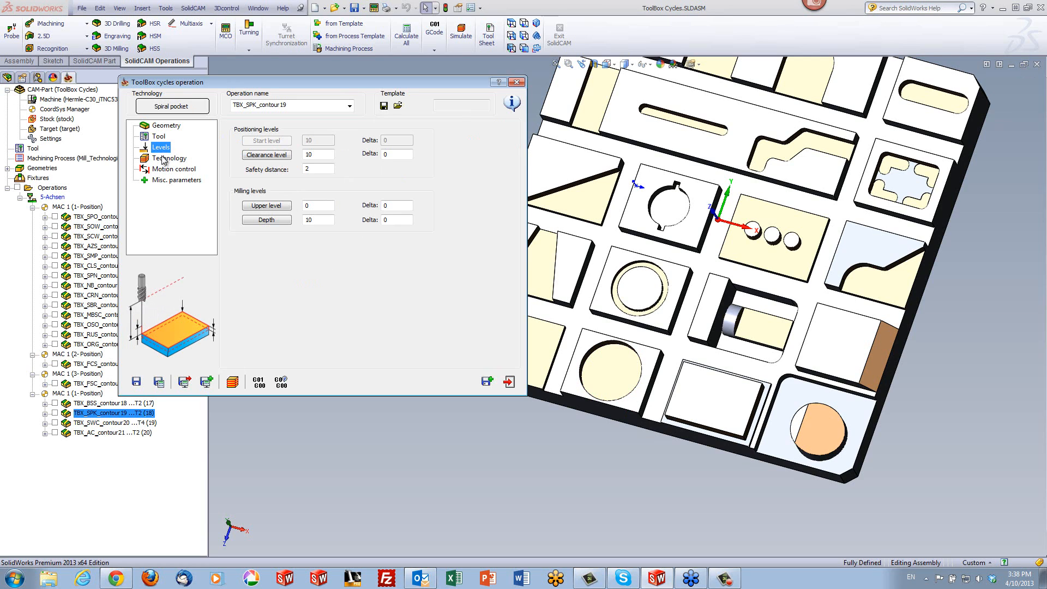
left_click(163, 159)
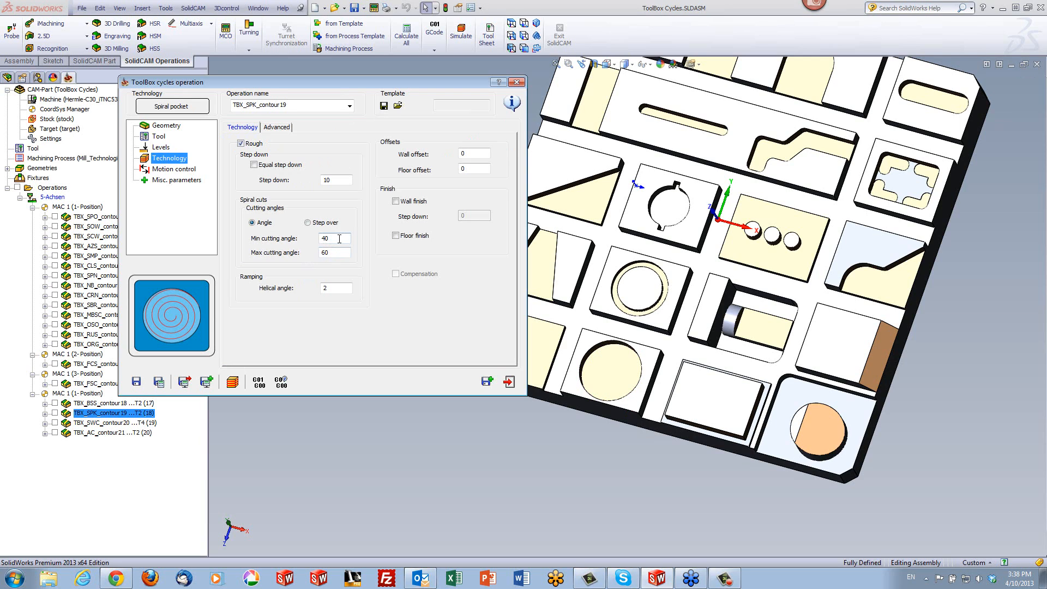
left_click(308, 223)
left_click(252, 223)
left_click(337, 290)
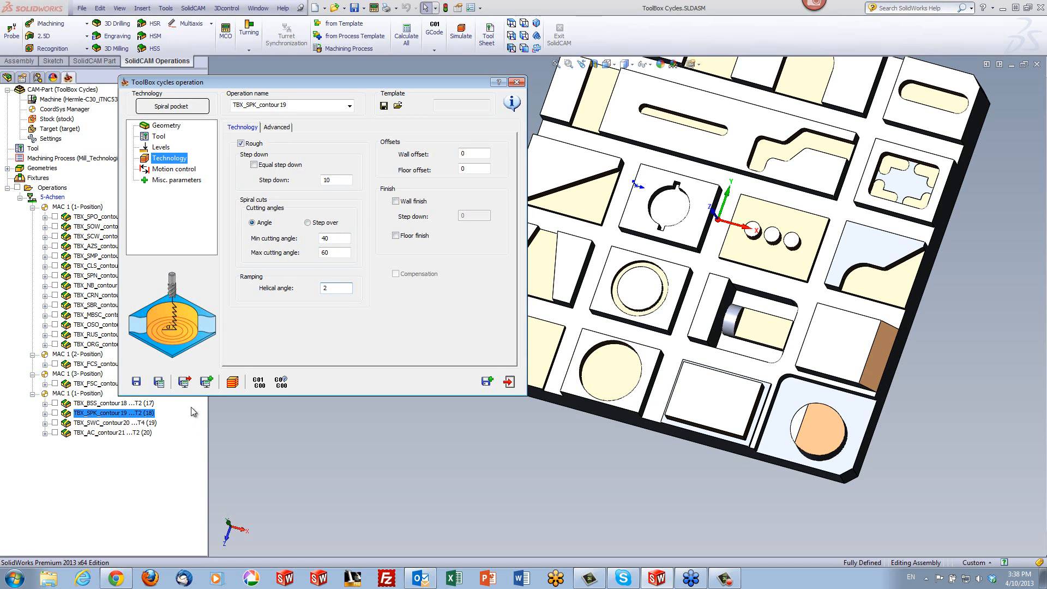
Step: Start the Spiral pocket simulation with solid verification and advance through the first moves of the helical entry in the circular pocket
left_click(233, 380)
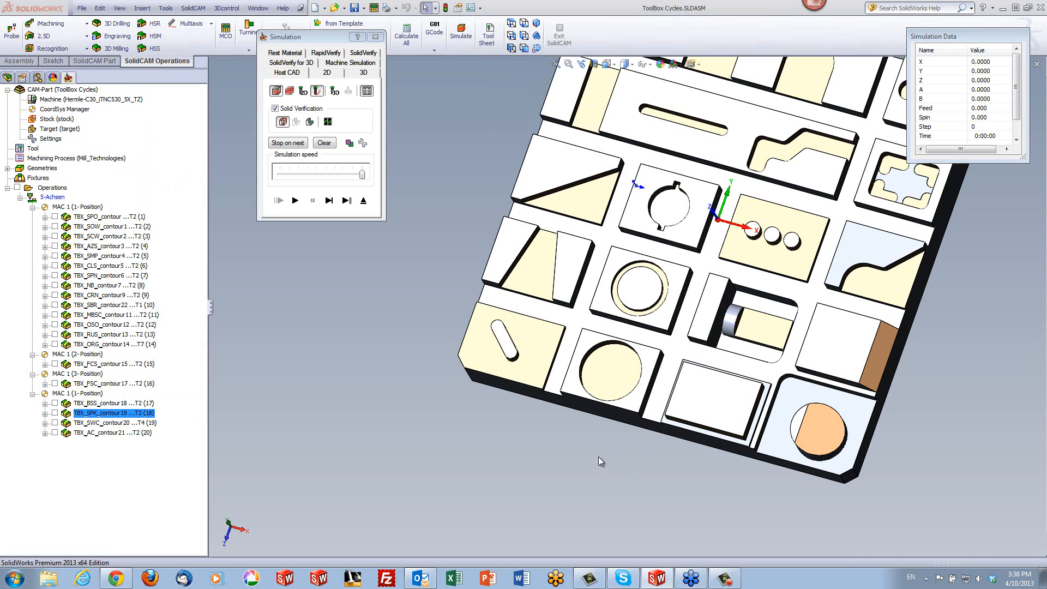
middle_click_drag(599, 456, 614, 398)
scroll(624, 376, "down", 4)
scroll(623, 376, "down", 2)
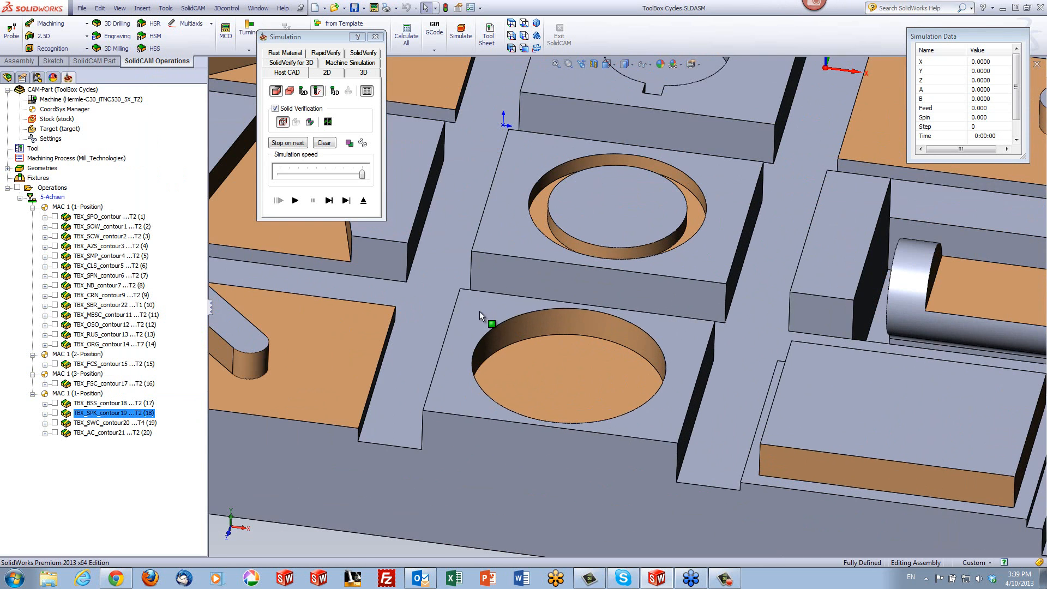
left_click(329, 200)
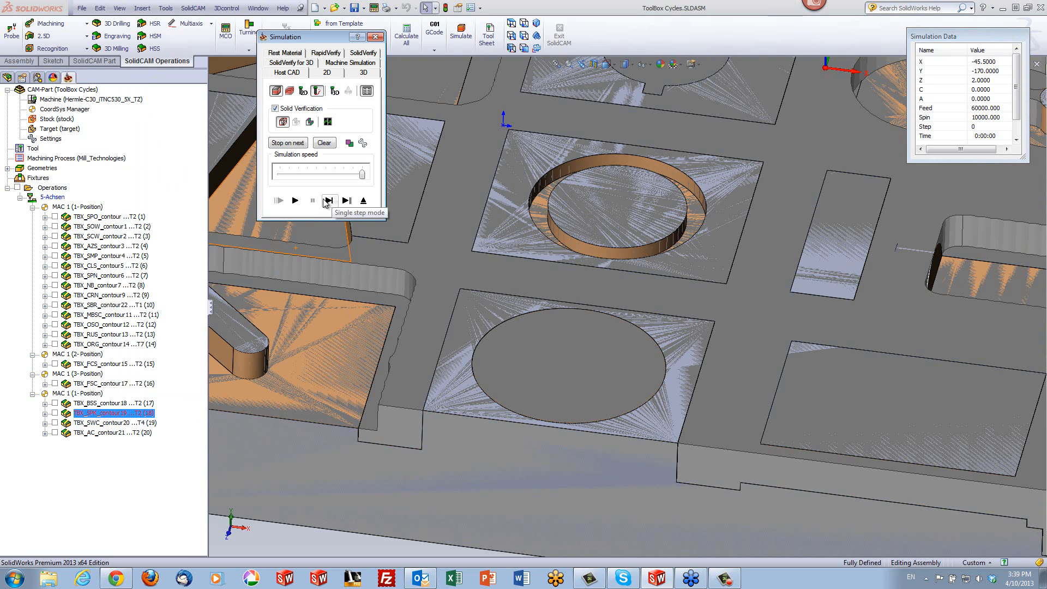
left_click(328, 200)
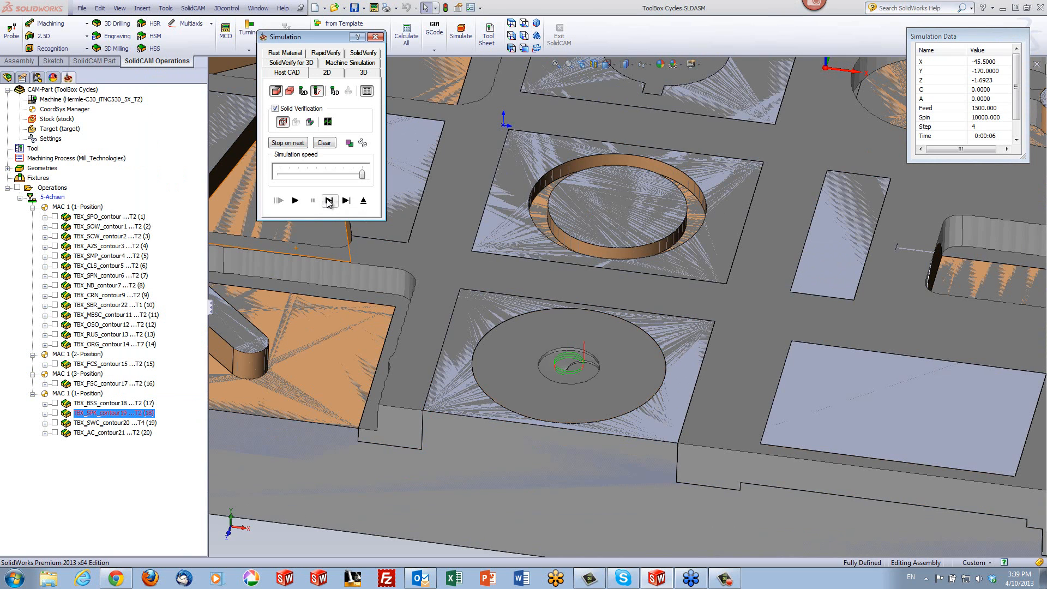
left_click(329, 201)
Step: Show the tool and advance move by move down the helical ramp to the floor of the circular pocket
left_click(335, 90)
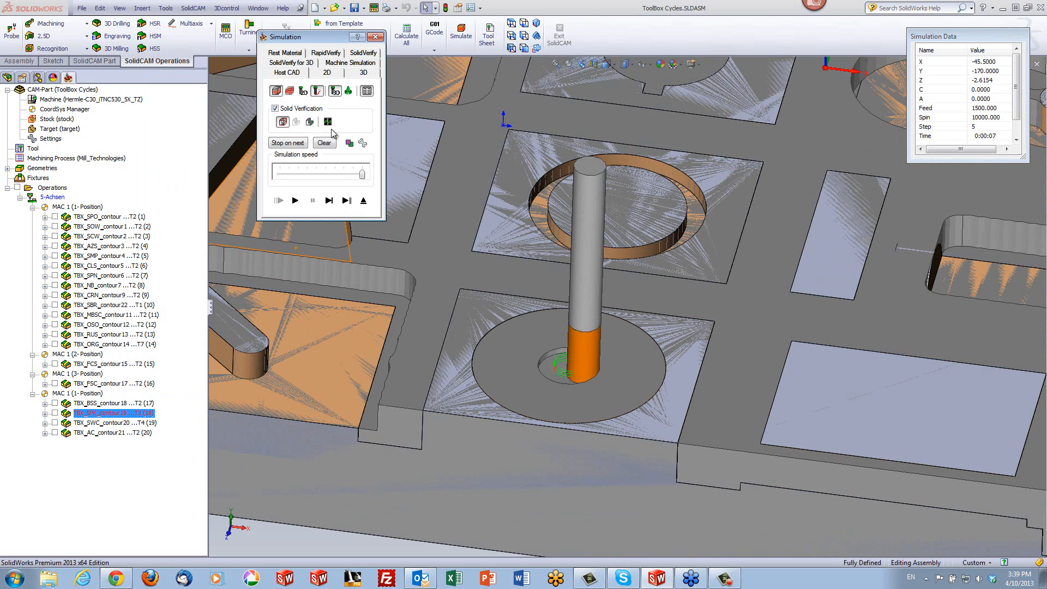
left_click(329, 200)
left_click(329, 200)
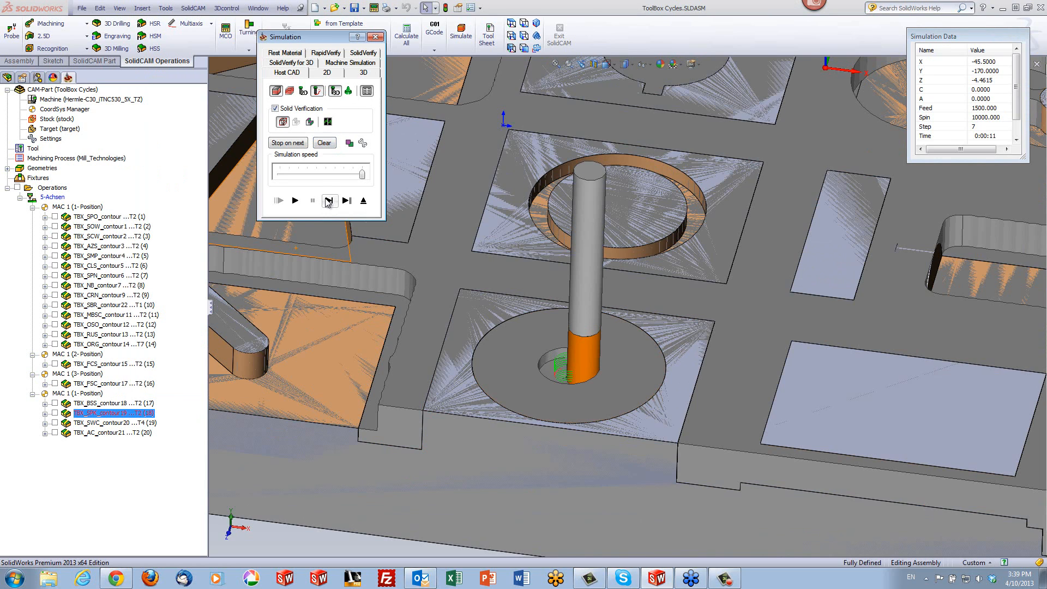
left_click(329, 201)
left_click(328, 201)
left_click(329, 201)
left_click(329, 201)
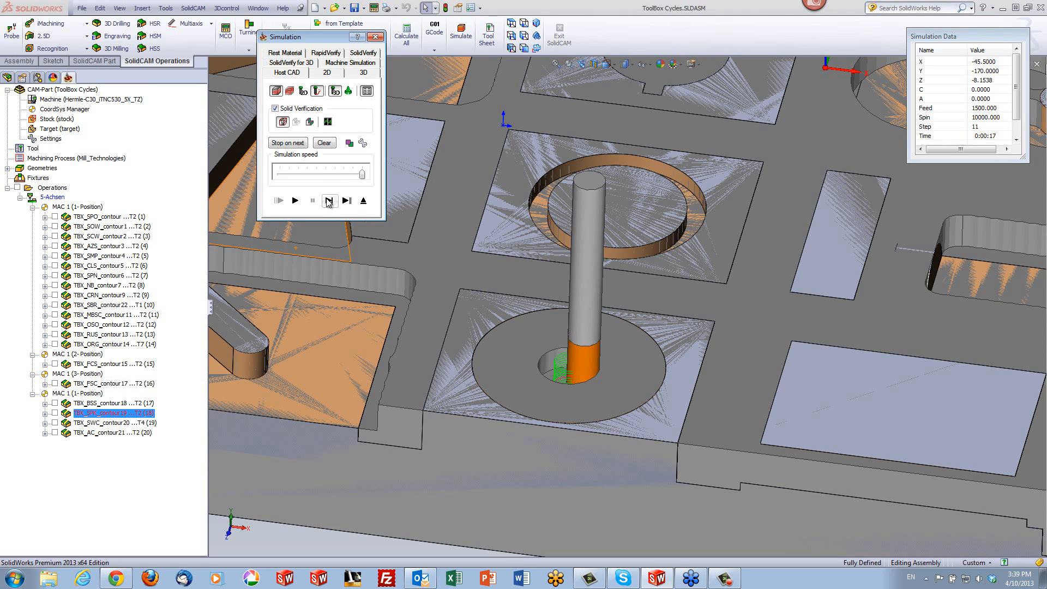
left_click(329, 200)
left_click(329, 201)
left_click(329, 201)
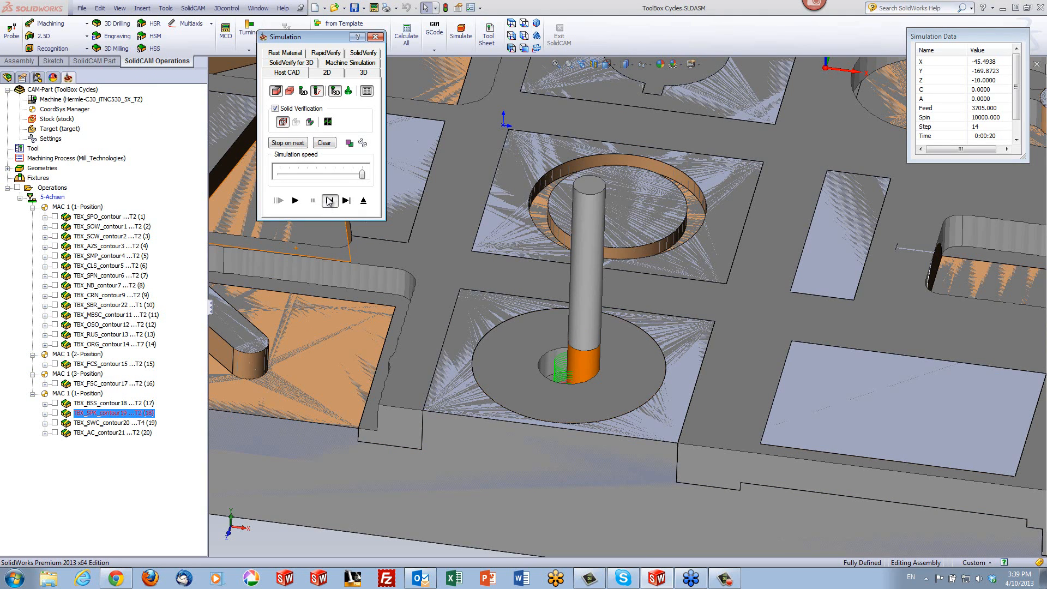
Step: Advance move by move through the first spiral cuts of the pocket, and play the rest of the operation
left_click(330, 201)
left_click(329, 201)
left_click(329, 200)
left_click(330, 201)
left_click(329, 200)
left_click(329, 200)
left_click(329, 200)
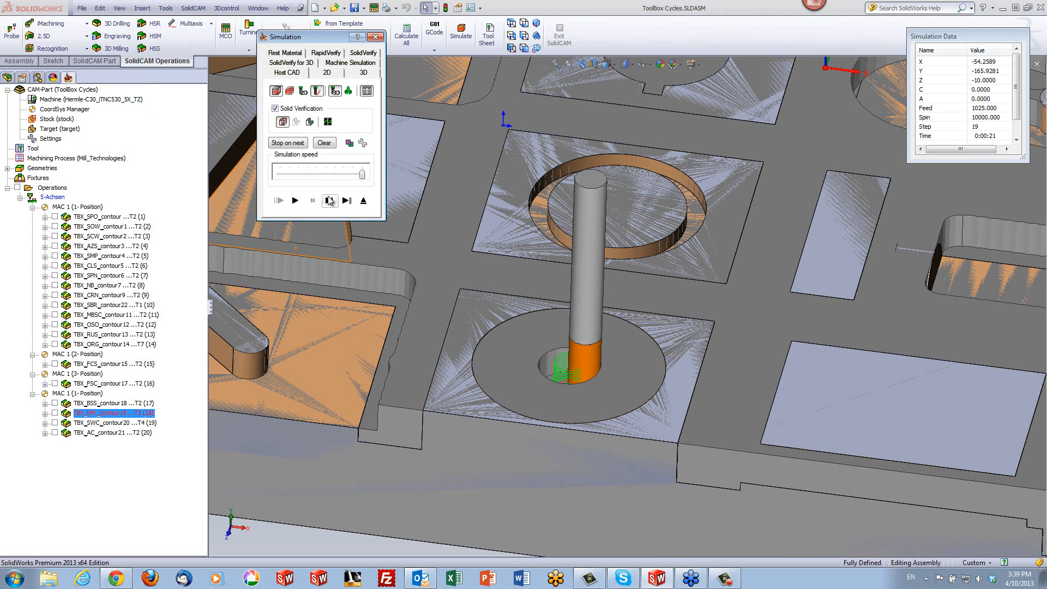
left_click(330, 200)
left_click(329, 201)
left_click(330, 201)
left_click(330, 201)
left_click(329, 200)
left_click(329, 201)
left_click(330, 201)
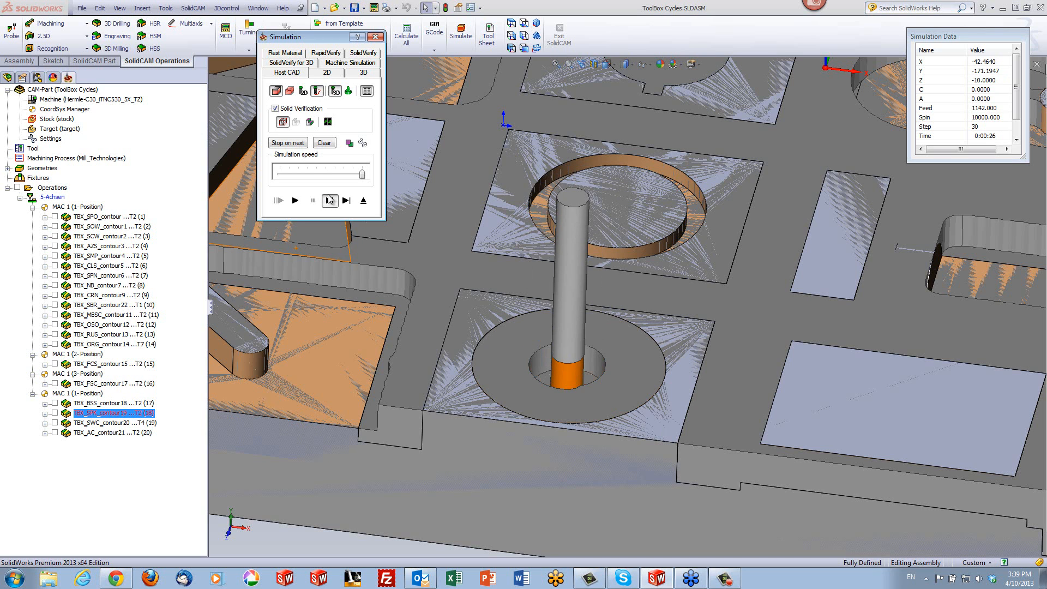
left_click(329, 201)
left_click(329, 201)
left_click(329, 200)
left_click(329, 201)
left_click(295, 202)
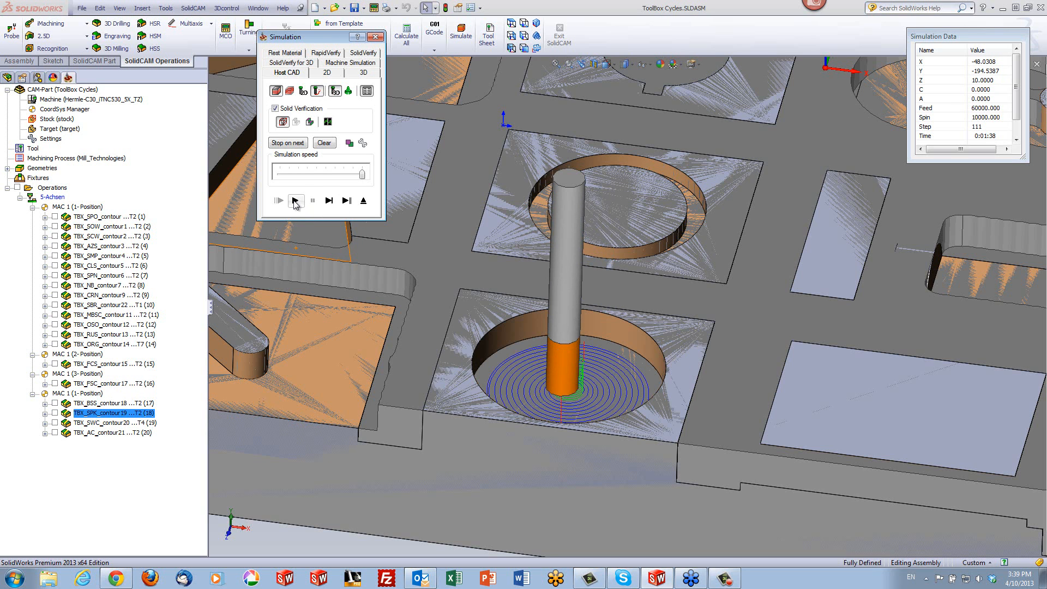
Step: Hide the tool and examine the helical entry and spiral toolpath of the circular pocket from the CAM top view
middle_click_drag(526, 303, 518, 314)
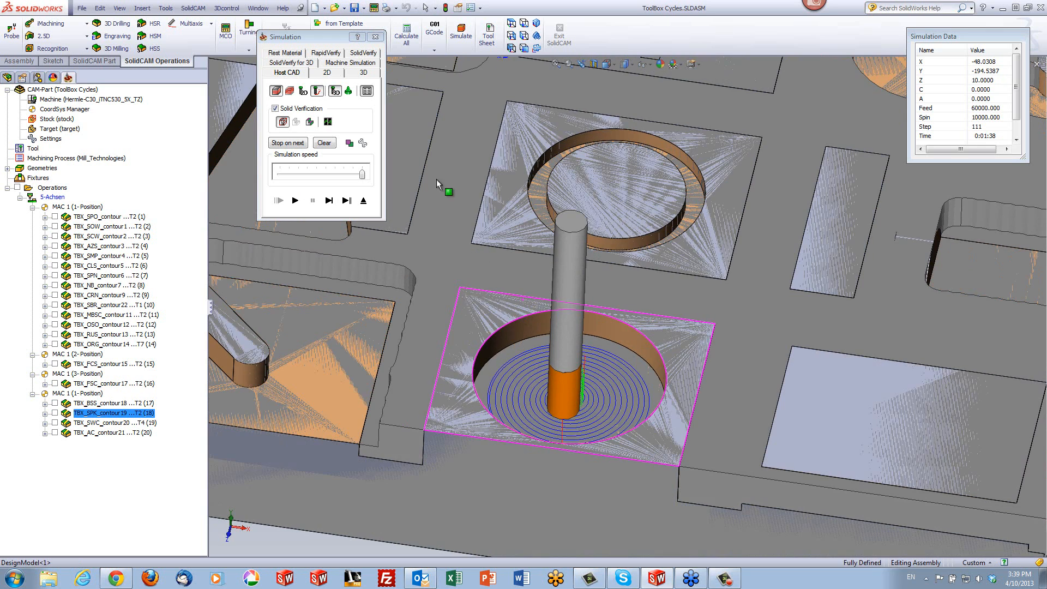
left_click(332, 92)
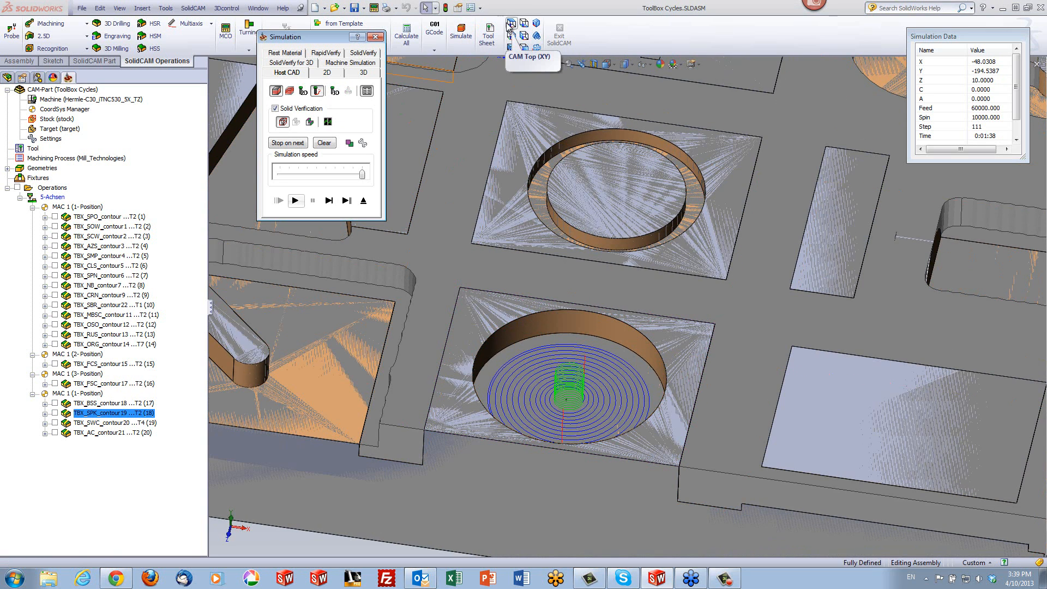
left_click(511, 24)
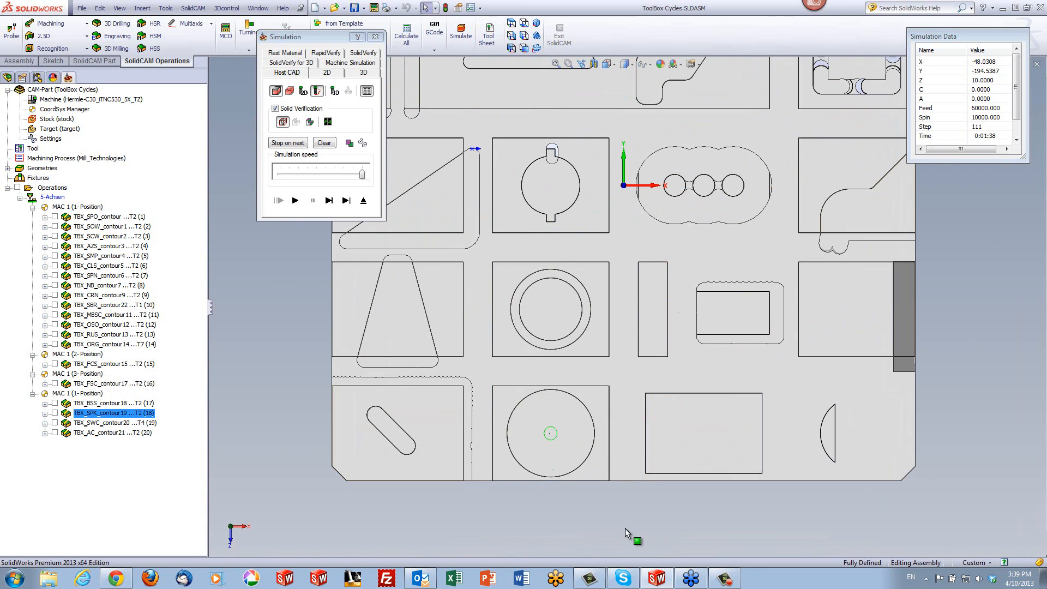
scroll(600, 489, "down", 3)
scroll(607, 427, "down", 3)
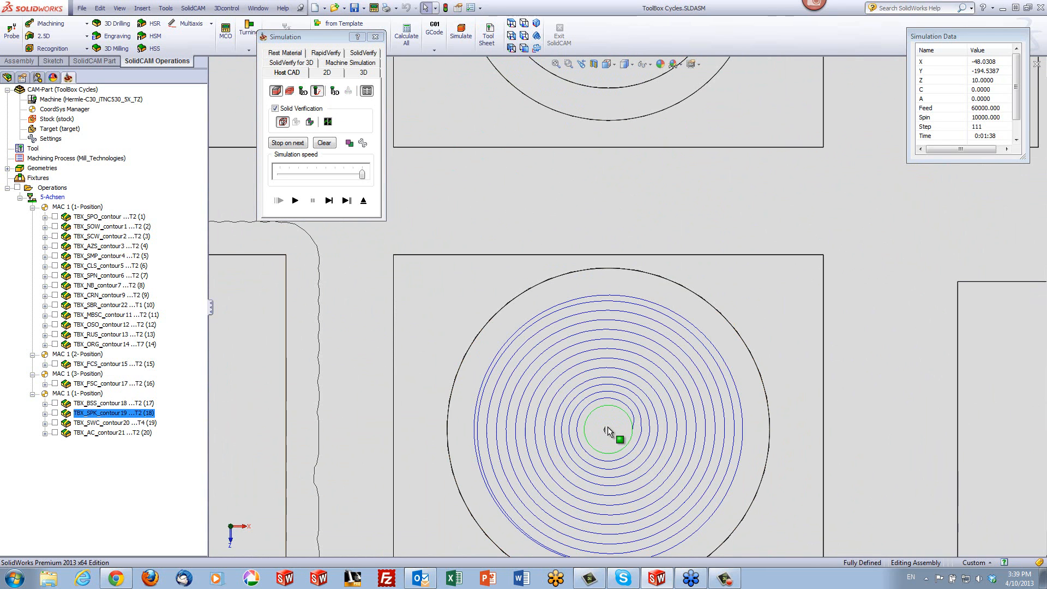
Step: Close the Spiral pocket simulation, check the circular pocket on the model, and exit the operation
left_click(365, 201)
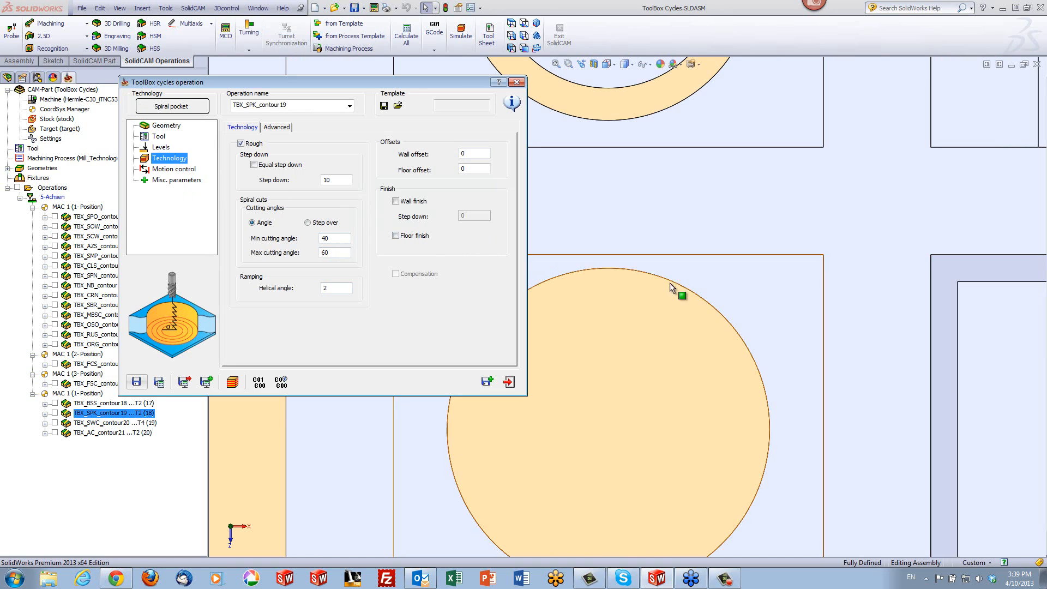
left_click(855, 315)
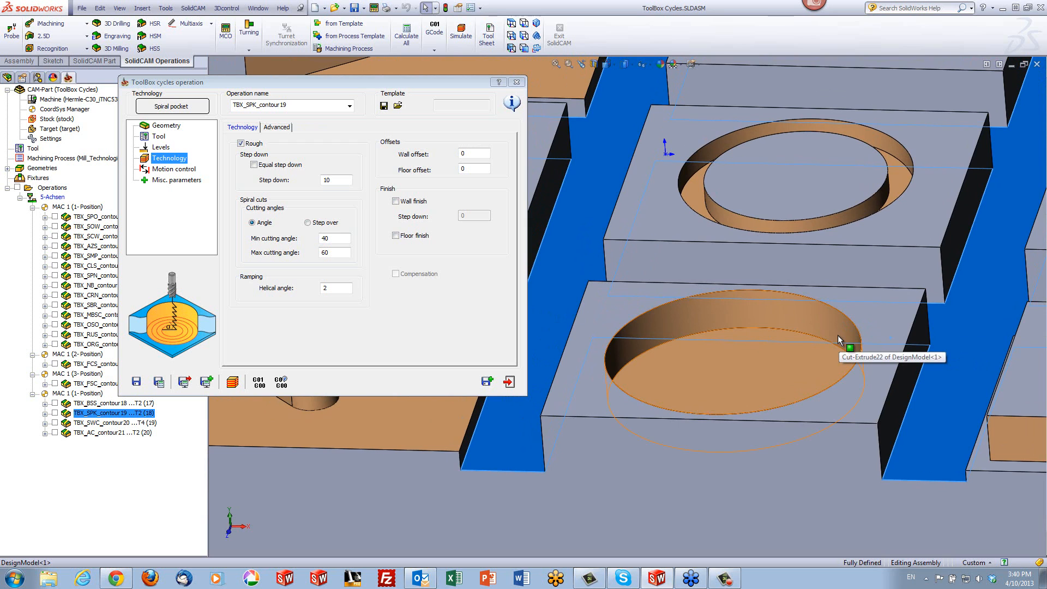
left_click(507, 381)
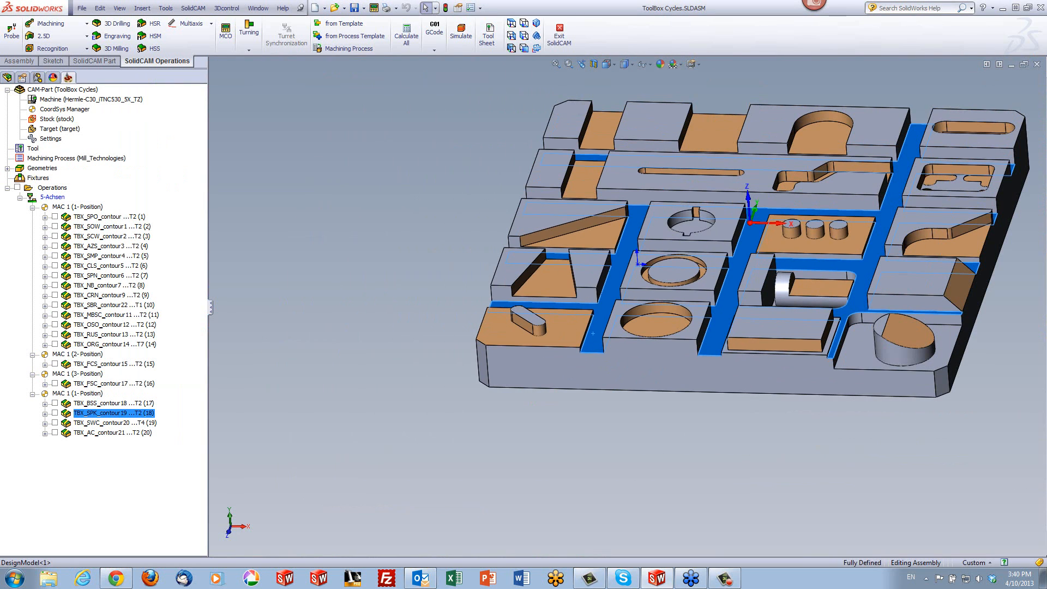
left_click(976, 396)
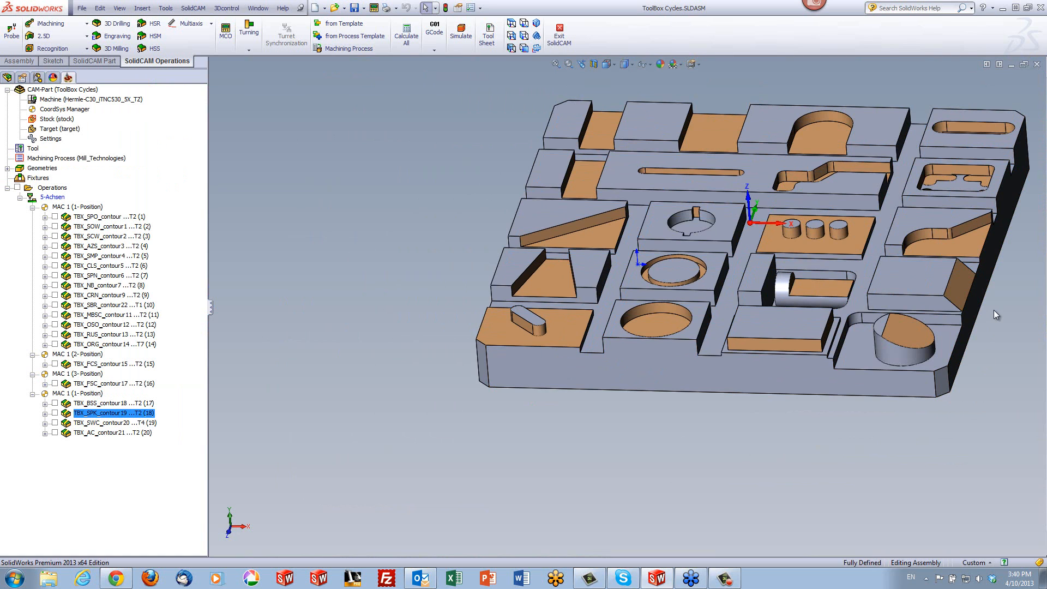
Step: Select the MAC 1 (3-Position) coordinate system and examine the slanted corner face from the CAM side views
mouse_move(994, 310)
middle_mouse_down()
mouse_move(994, 351)
mouse_move(974, 303)
middle_mouse_up()
left_click(930, 269)
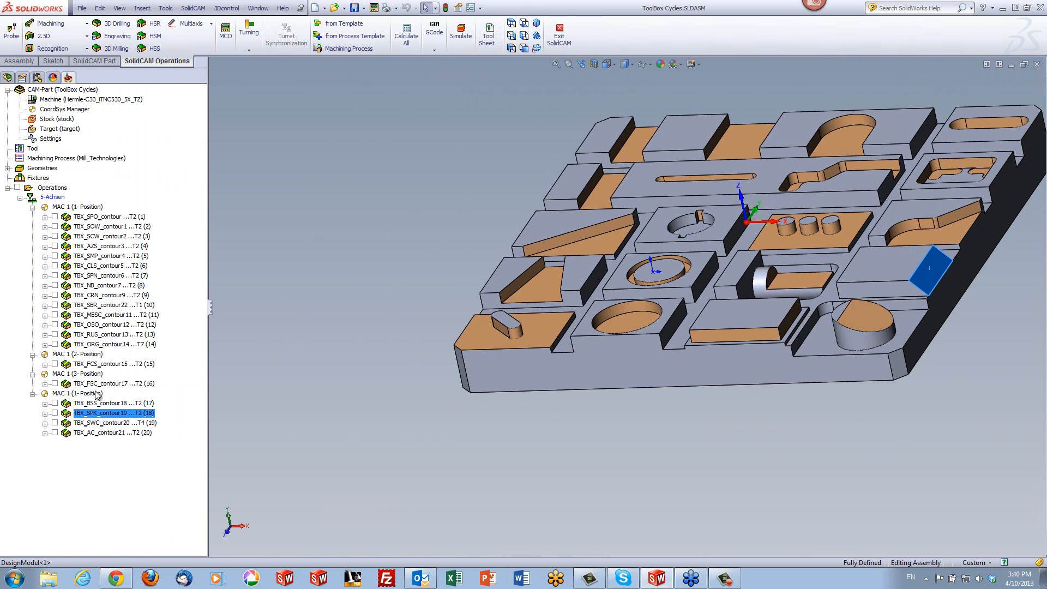
left_click(82, 375)
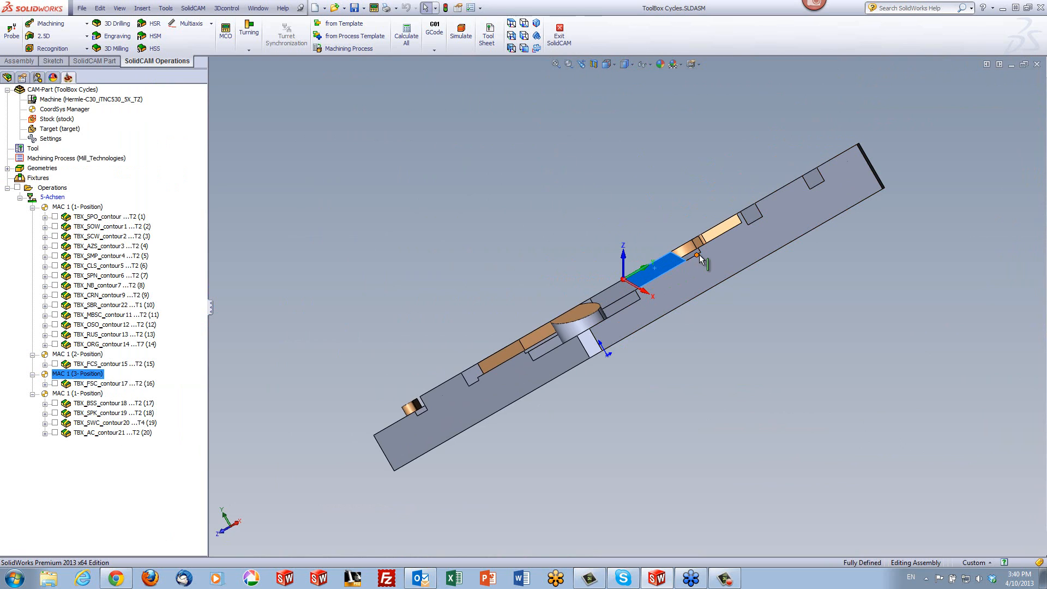
left_click(515, 36)
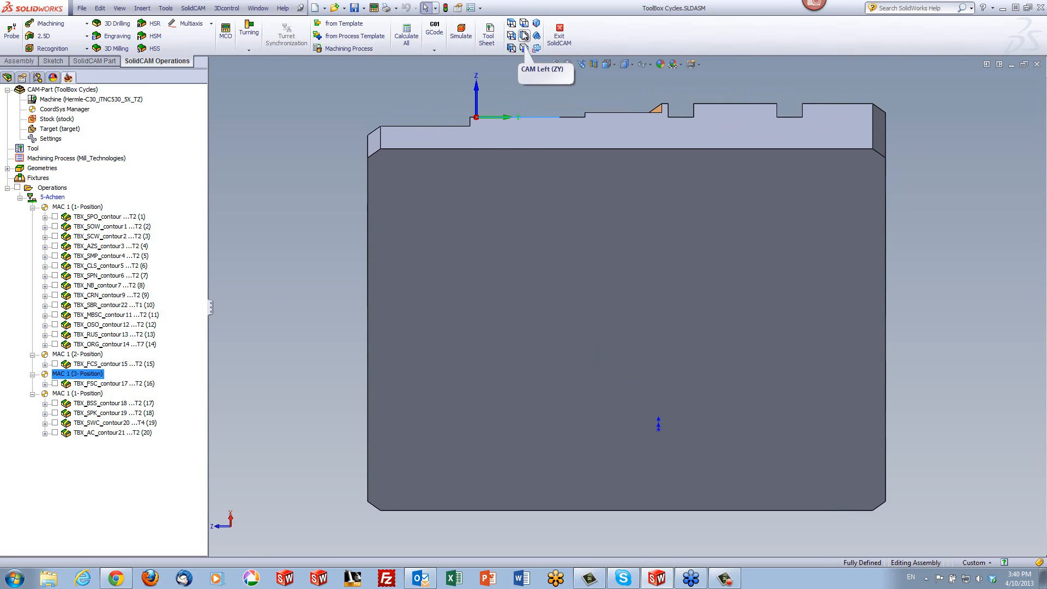
left_click(511, 48)
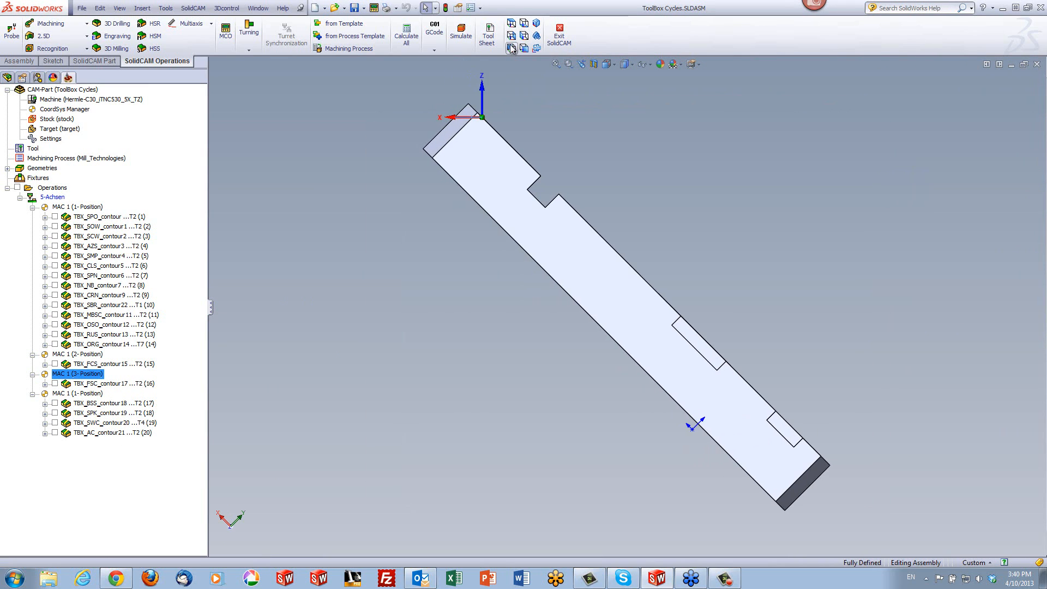
left_click(524, 48)
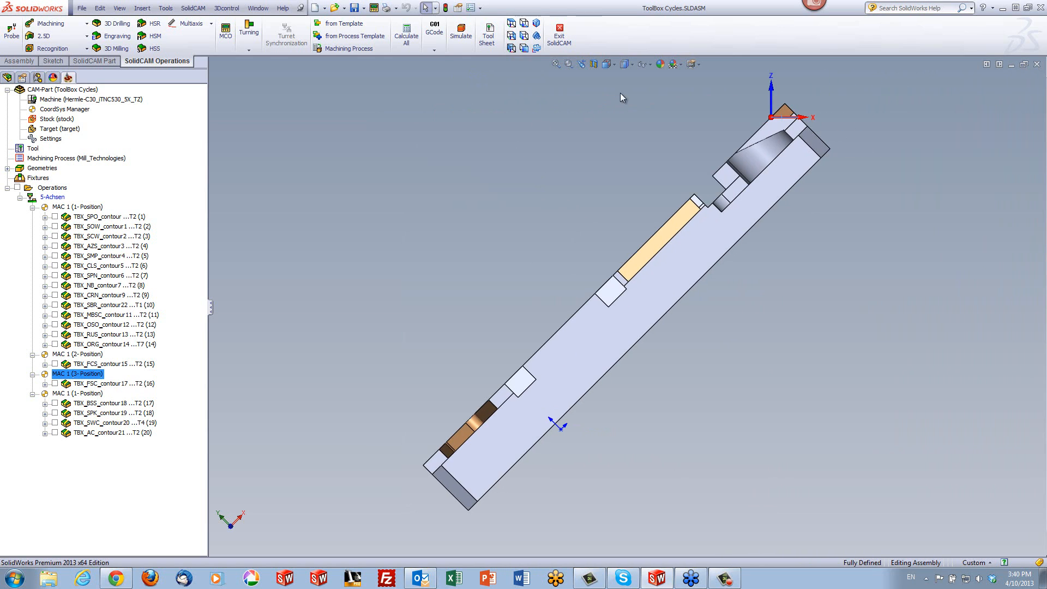
scroll(815, 126, "down", 8)
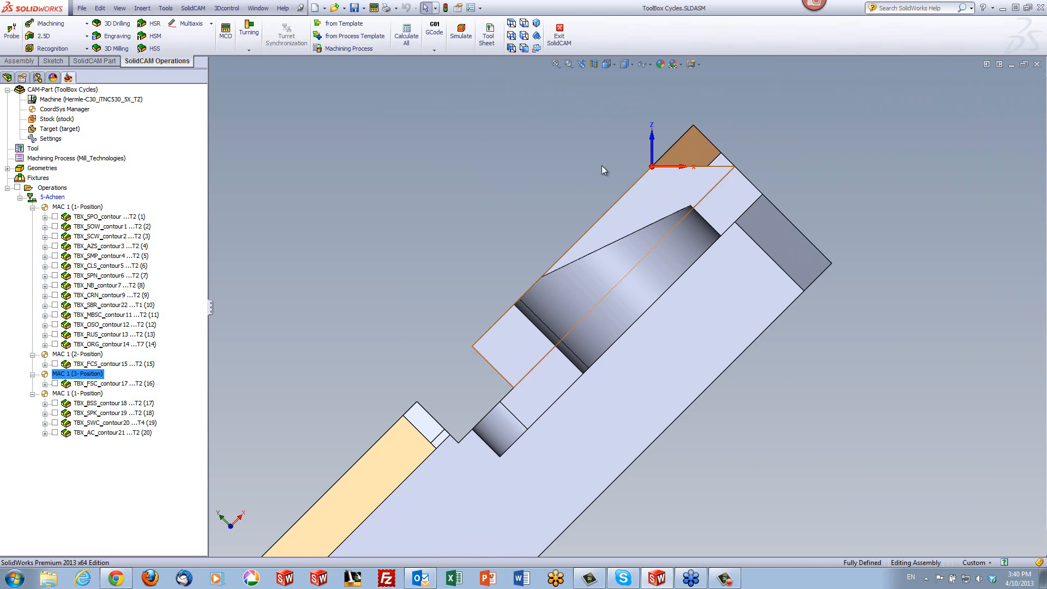
middle_click_drag(726, 180, 703, 131)
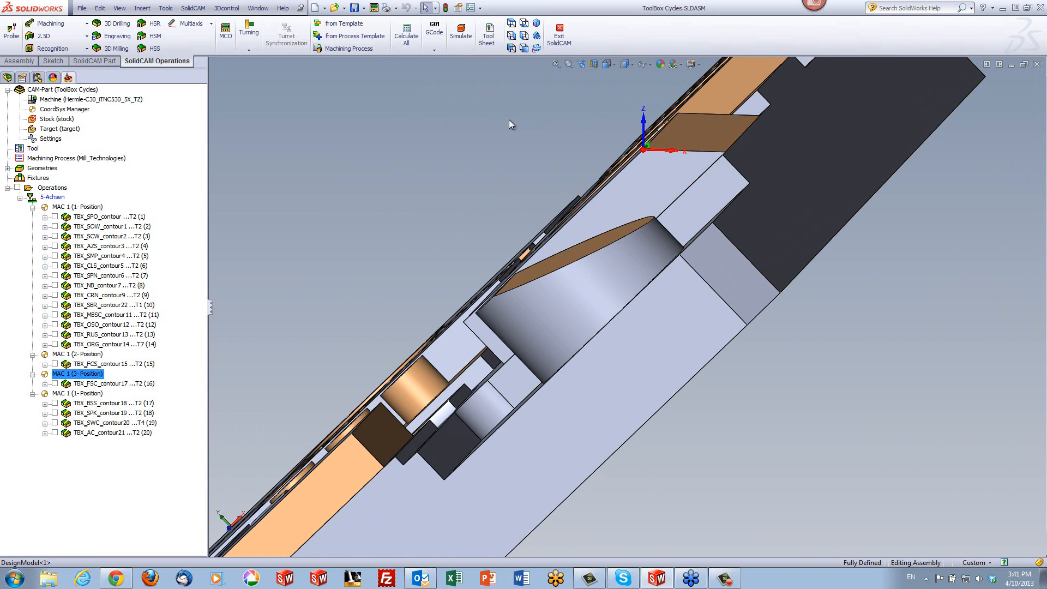
Step: Open the TBX_FSC_contour17 operation, display its contour17 geometry on the slanted corner face, and close the geometry display
left_click(107, 383)
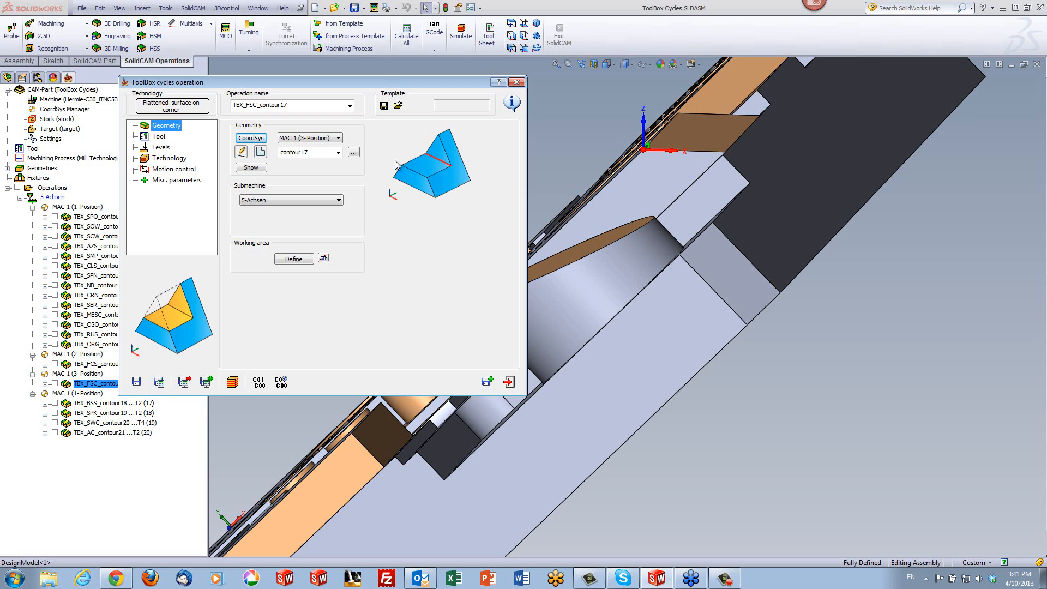
left_click(252, 168)
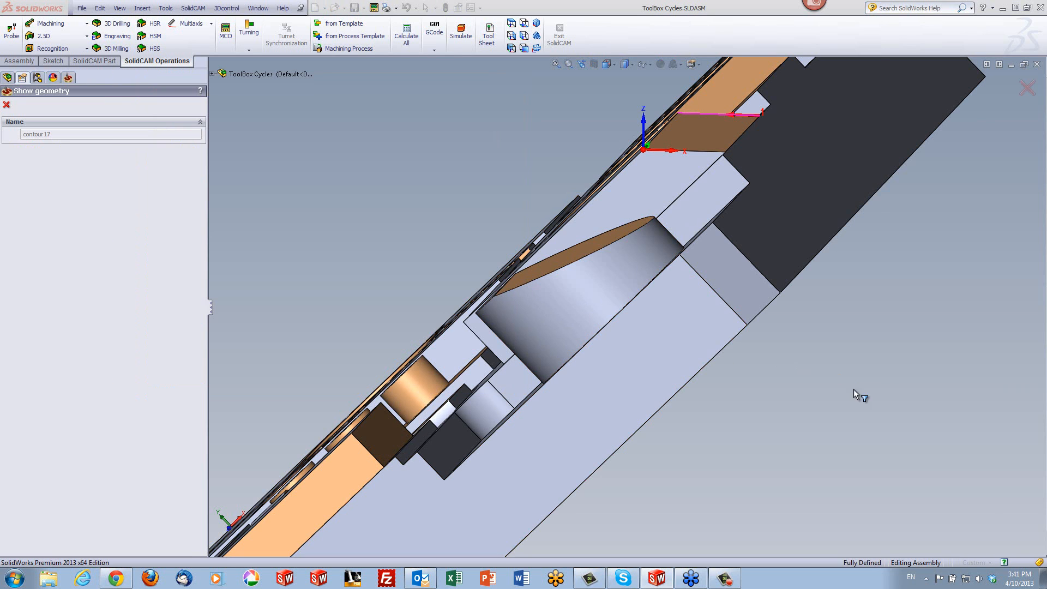
middle_click_drag(853, 389, 873, 411)
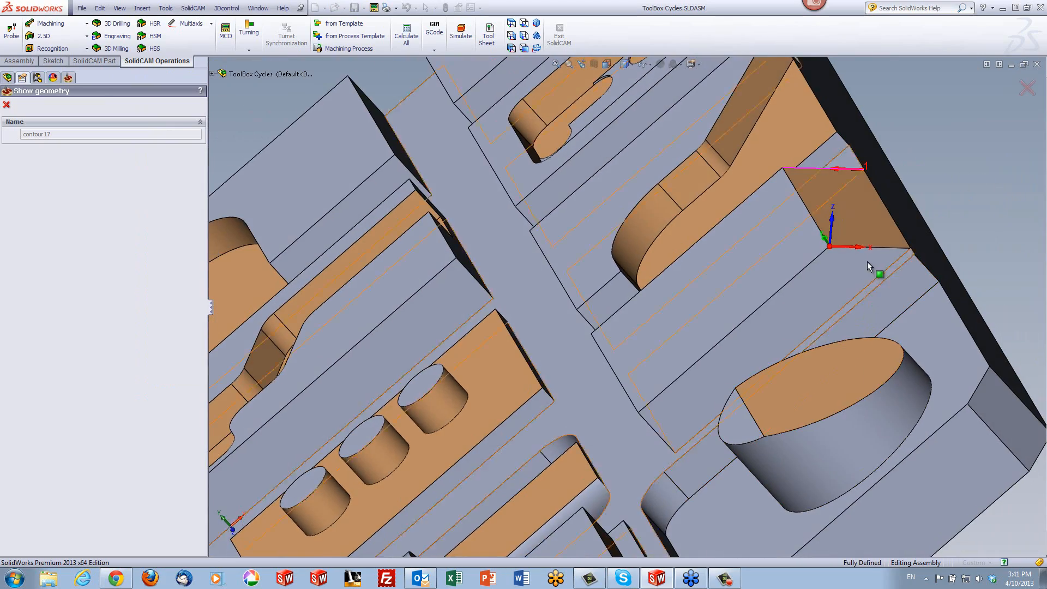
middle_click_drag(867, 261, 855, 240)
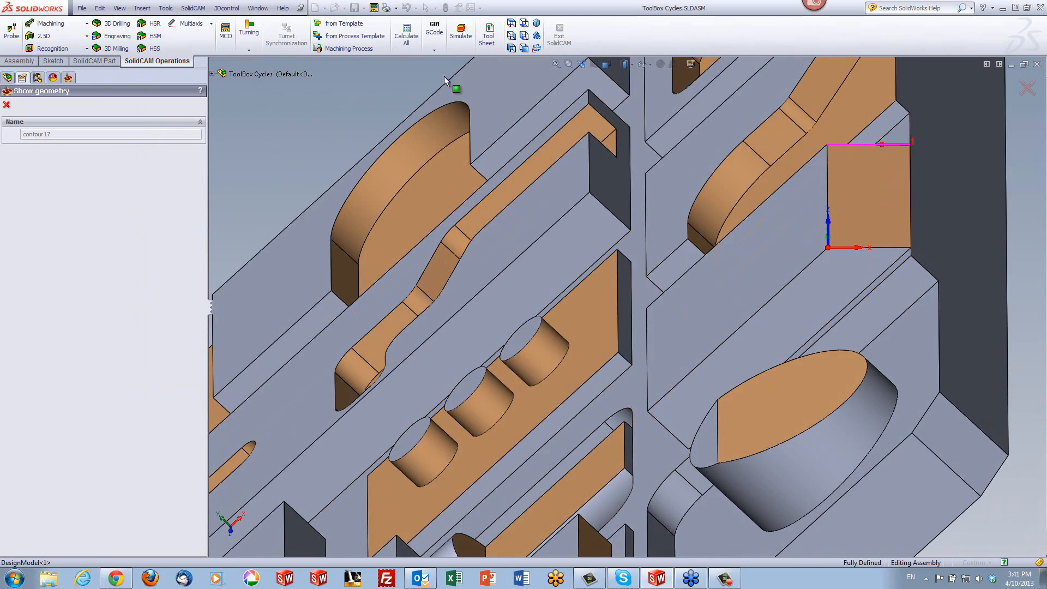
left_click(6, 104)
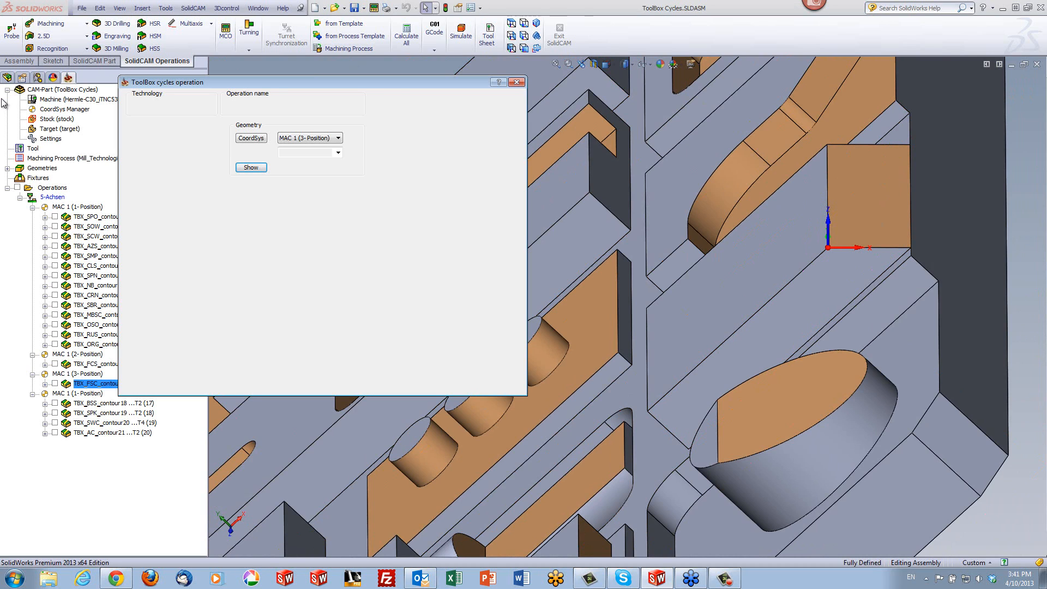
Step: Review the tool and the milling levels of the Flattened surface on corner operation against the slanted face
left_click(159, 136)
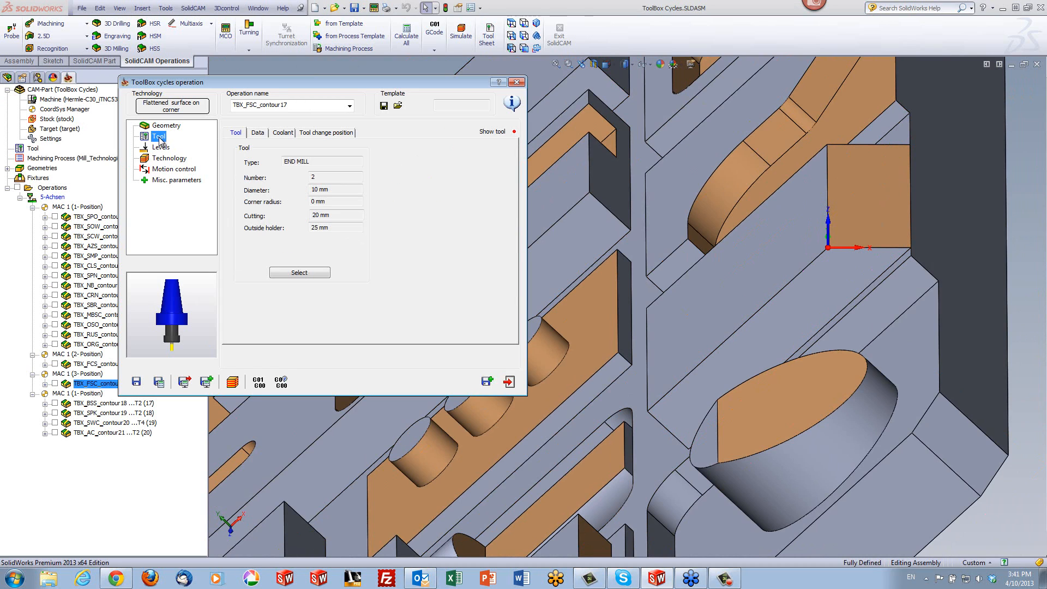
left_click(170, 150)
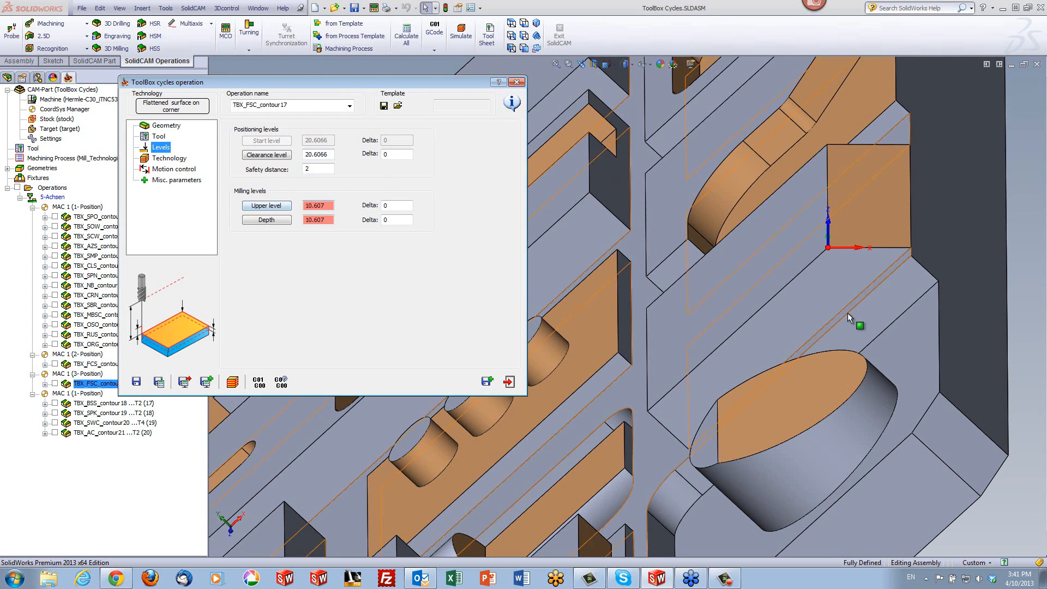
middle_click_drag(848, 313, 887, 262)
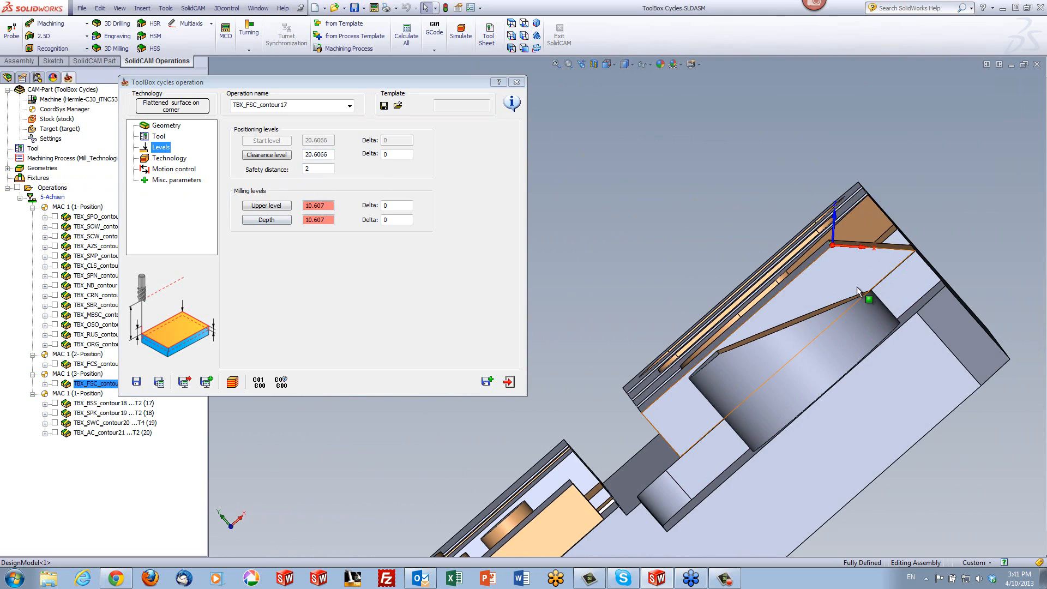
middle_click_drag(865, 296, 848, 212)
middle_click_drag(868, 305, 817, 279)
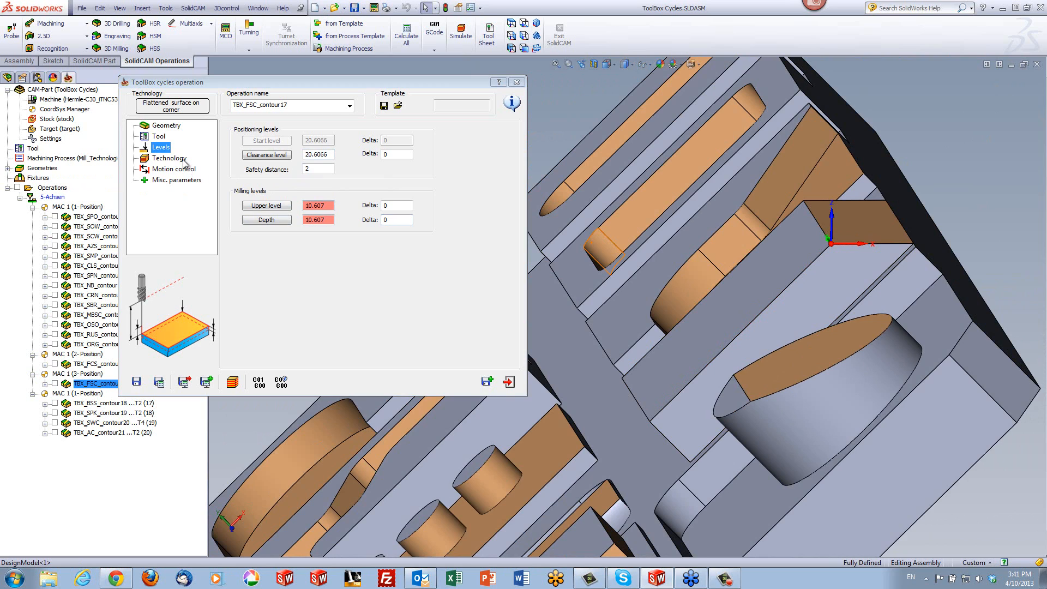
Step: Review the technology parameters of the Flattened surface on corner operation, including the step down, and compare them with the slanted face
left_click(182, 160)
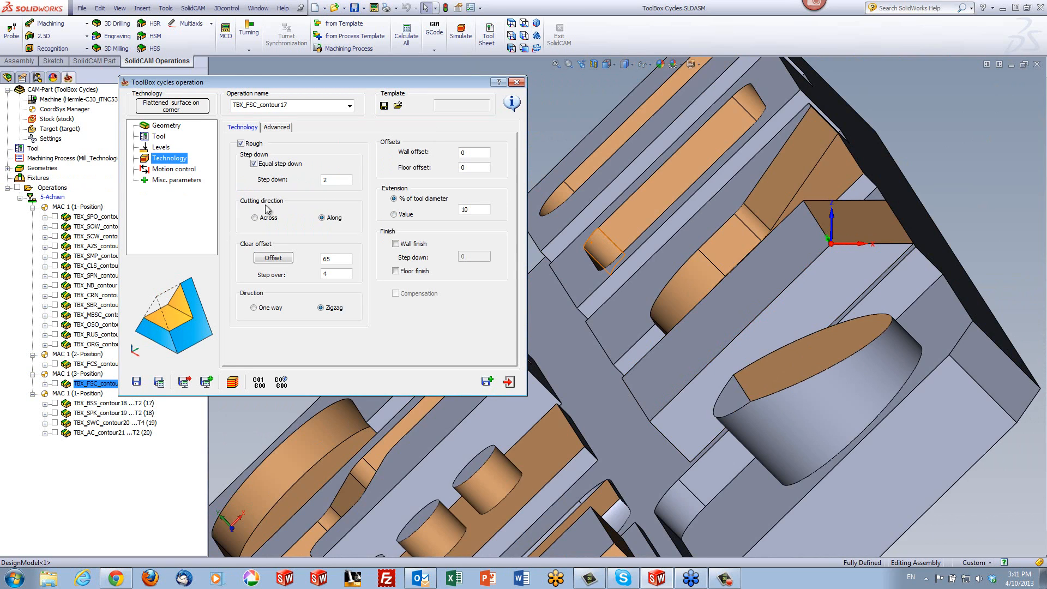
left_click(342, 177)
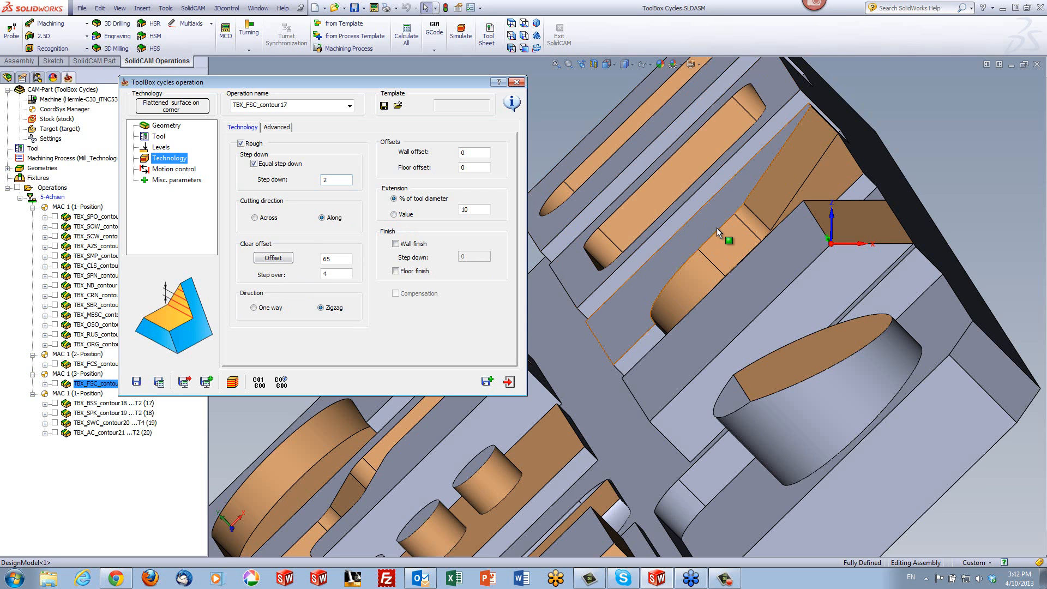
middle_click_drag(716, 227, 796, 291)
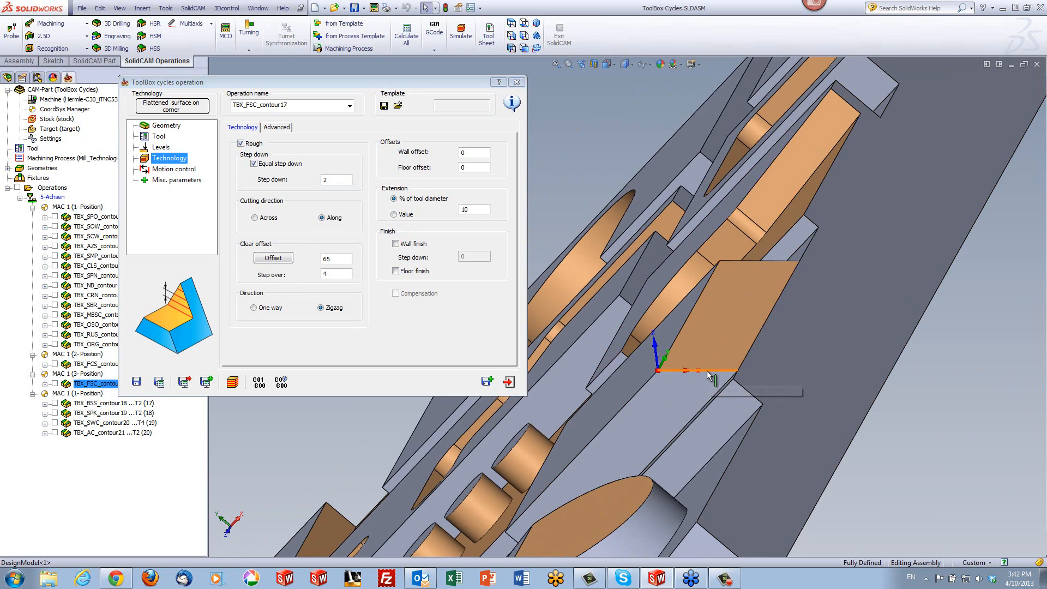
Step: Pick the clear offset on the edges of the slanted corner face, accept it, and check the offset and step over values
left_click(275, 259)
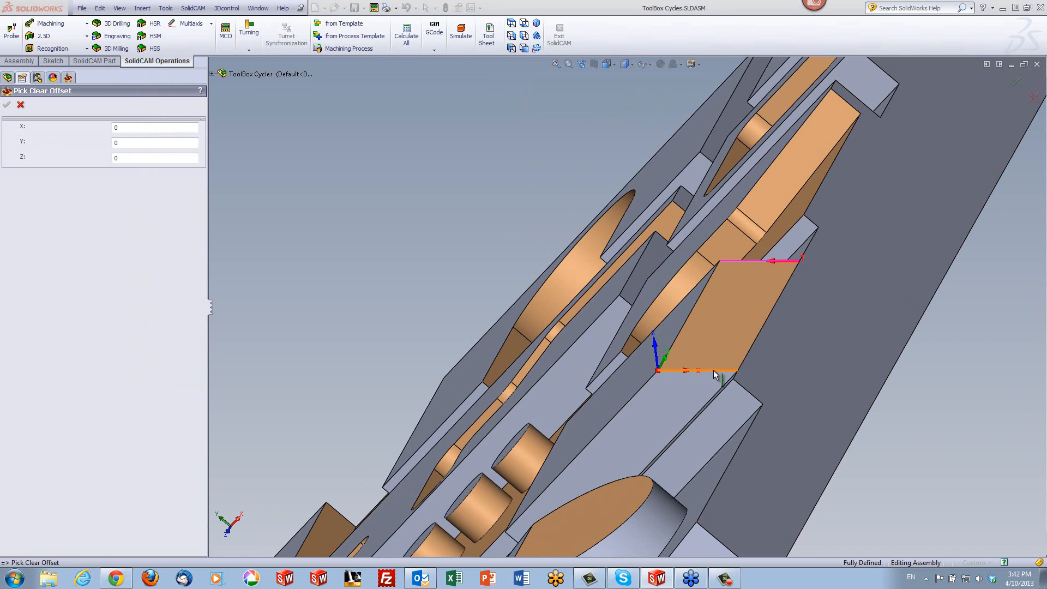
left_click(735, 262)
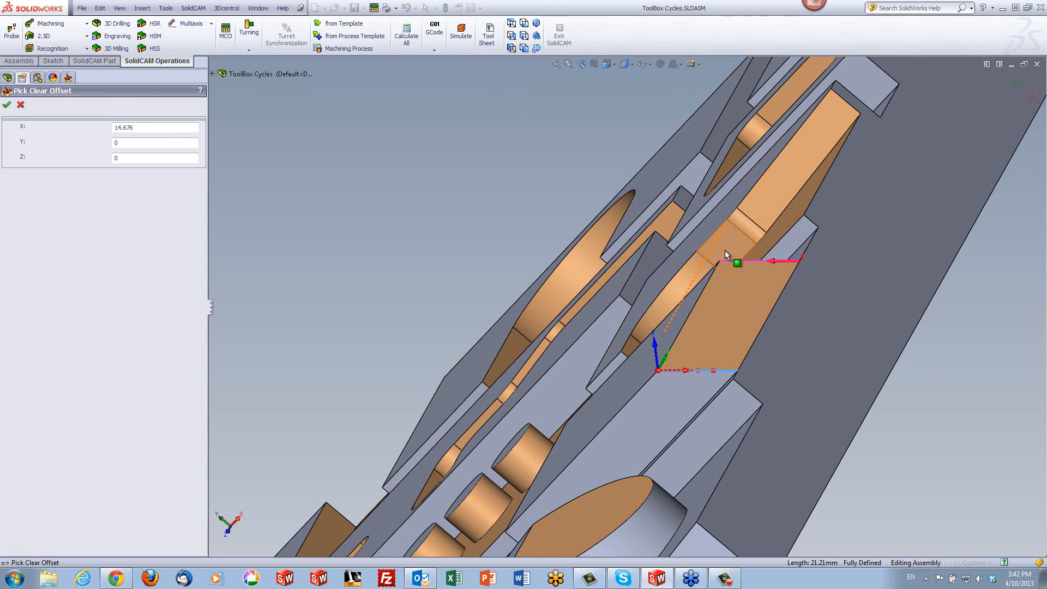
left_click(7, 105)
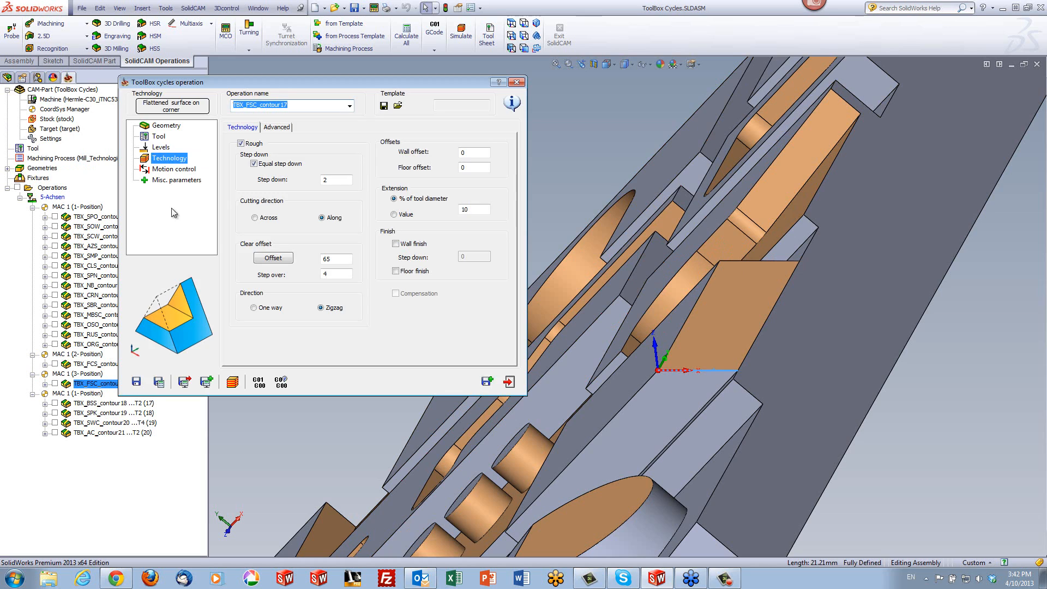
left_click(332, 259)
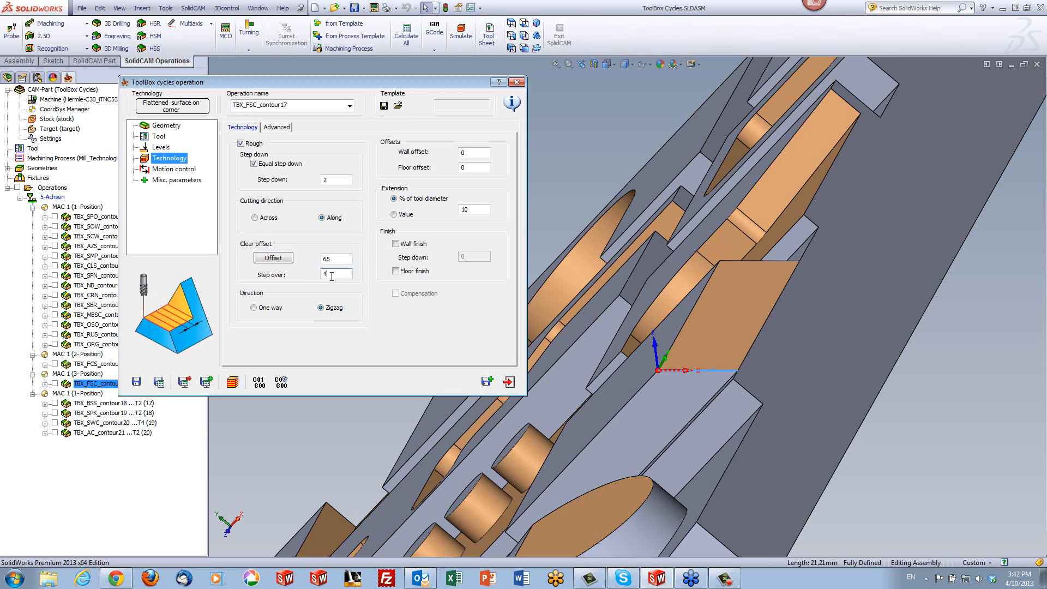
Step: Start simulating the Flattened surface on corner operation, turn off solid verification, and advance through the first moves
left_click(233, 383)
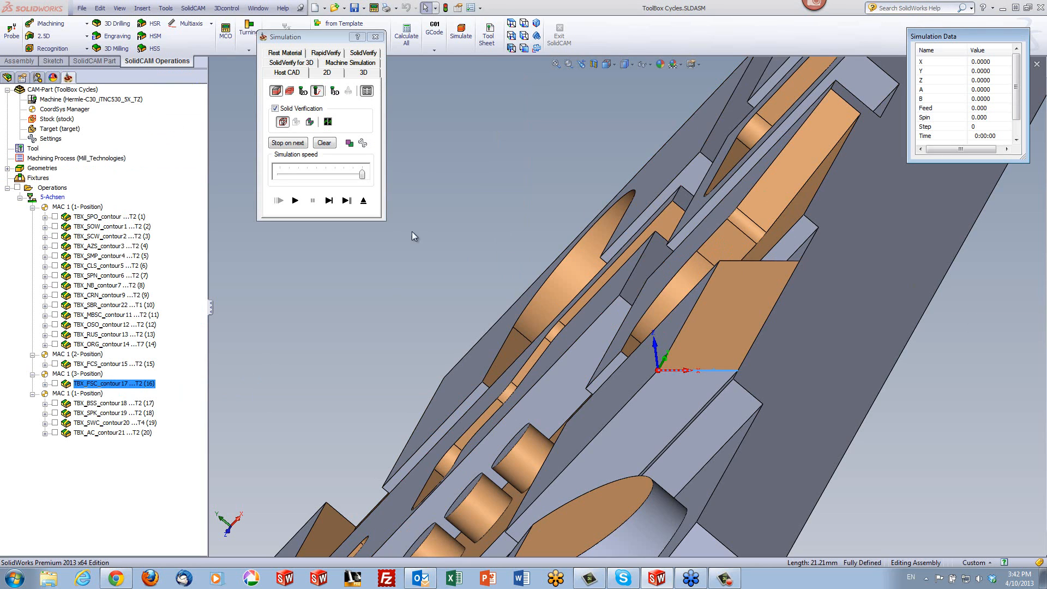
left_click(329, 200)
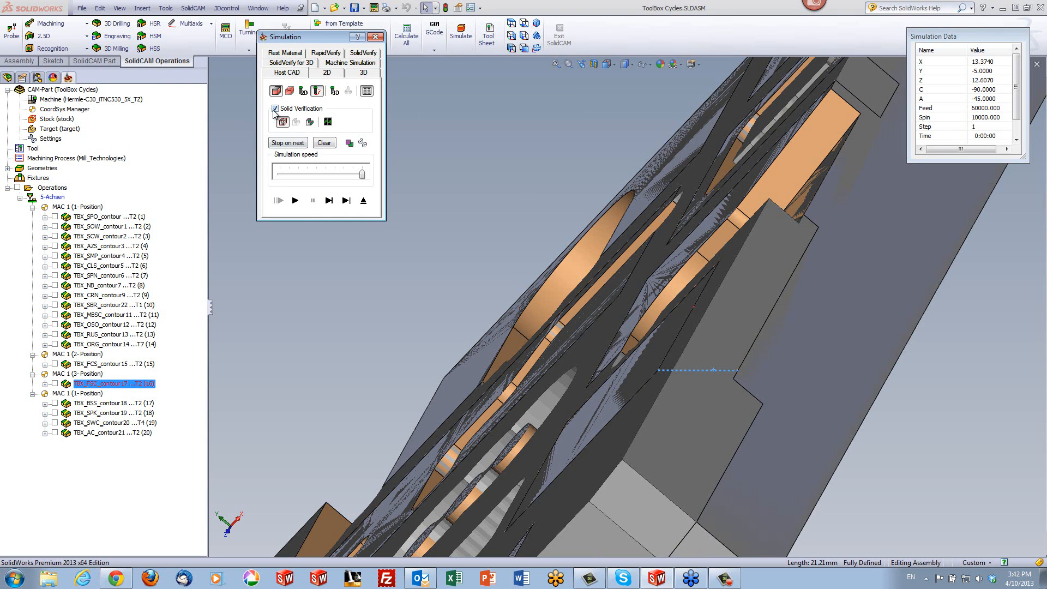
left_click(275, 108)
left_click(329, 201)
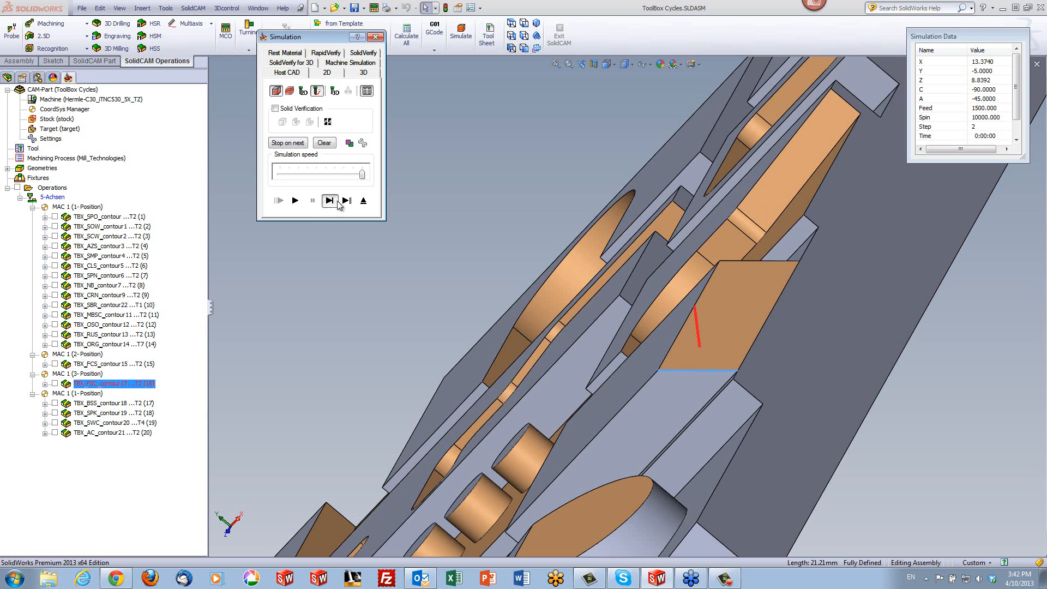
Step: Lower the simulation speed slightly, play the rest of the operation, and examine the toolpath over the slanted corner face
left_click(573, 189)
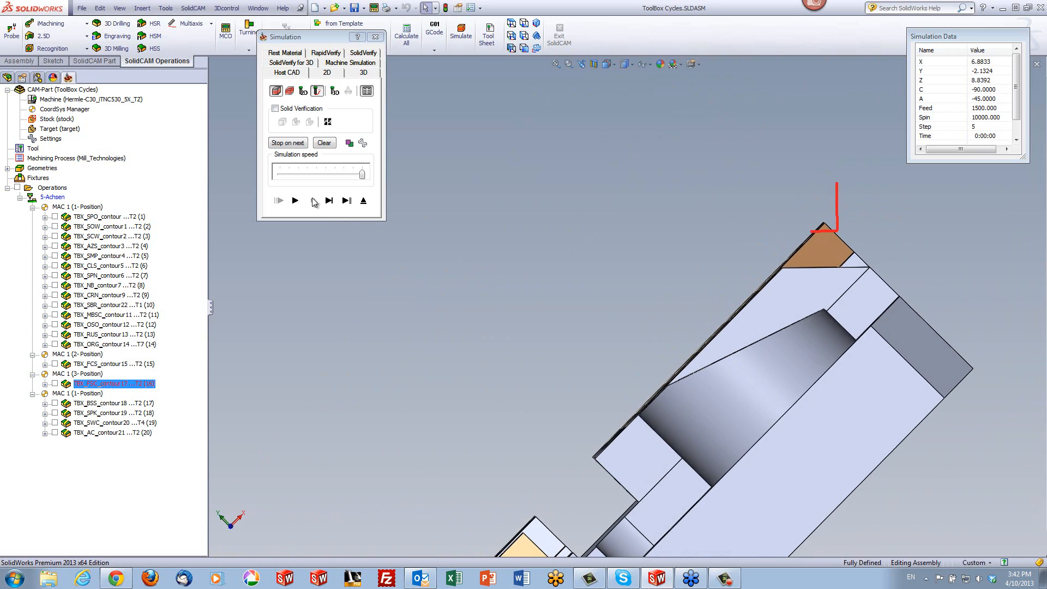
left_click(313, 200)
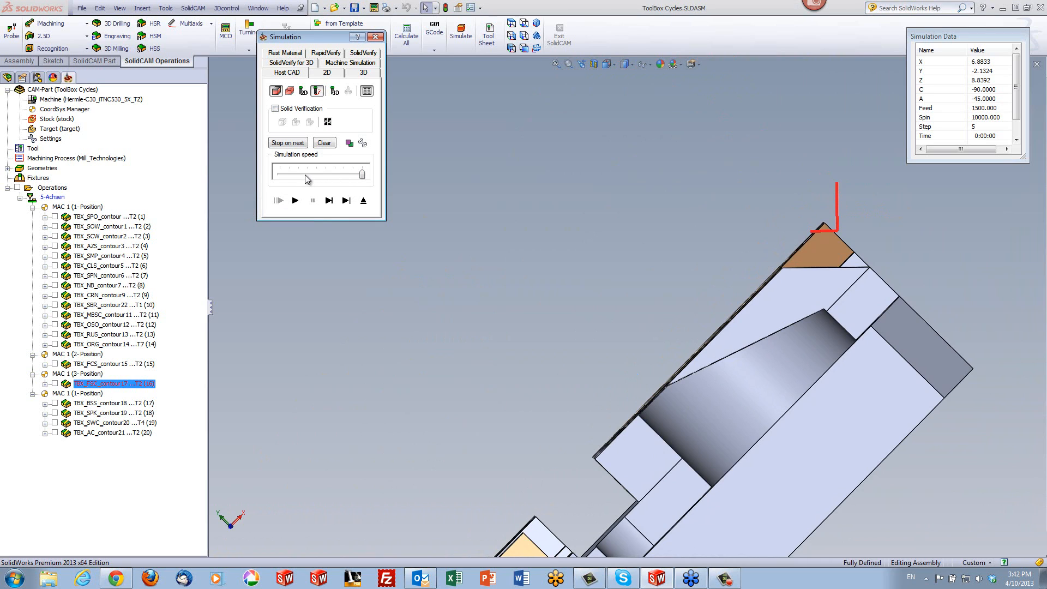
left_click_drag(362, 174, 353, 174)
left_click(294, 200)
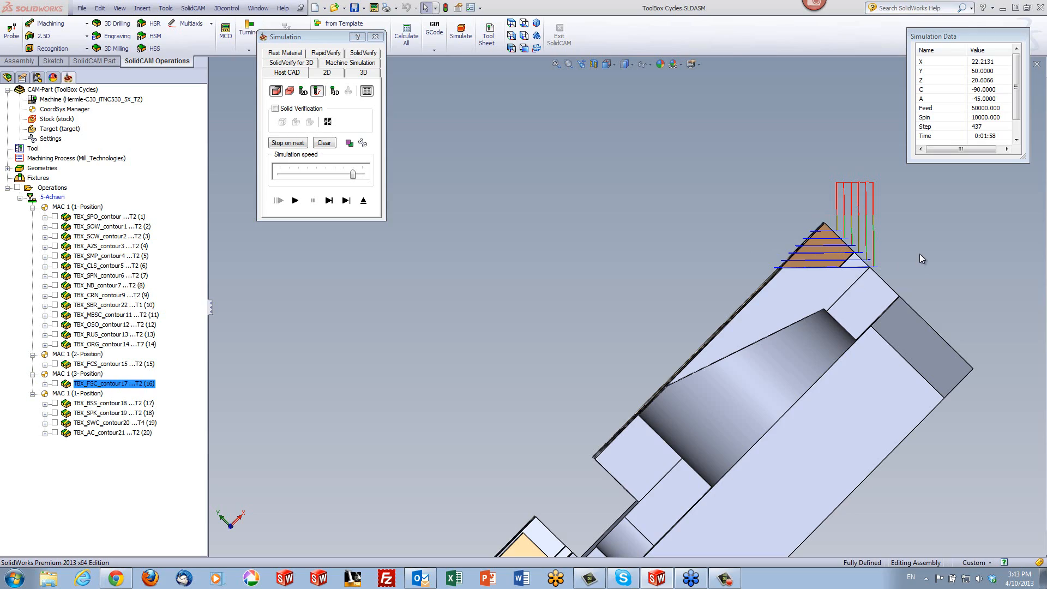
scroll(919, 252, "down", 10)
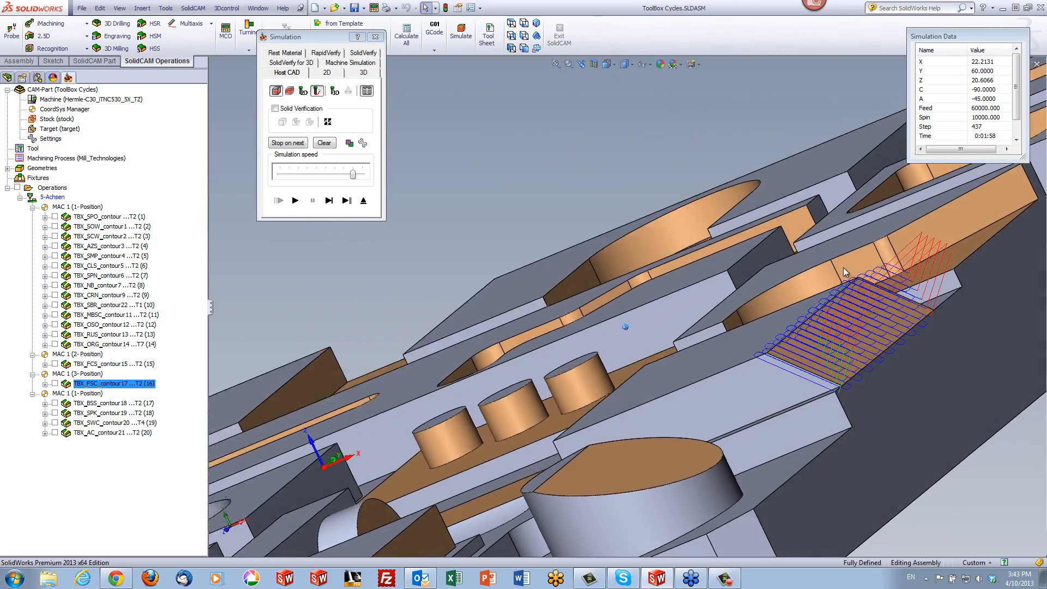
middle_click_drag(842, 267, 742, 272)
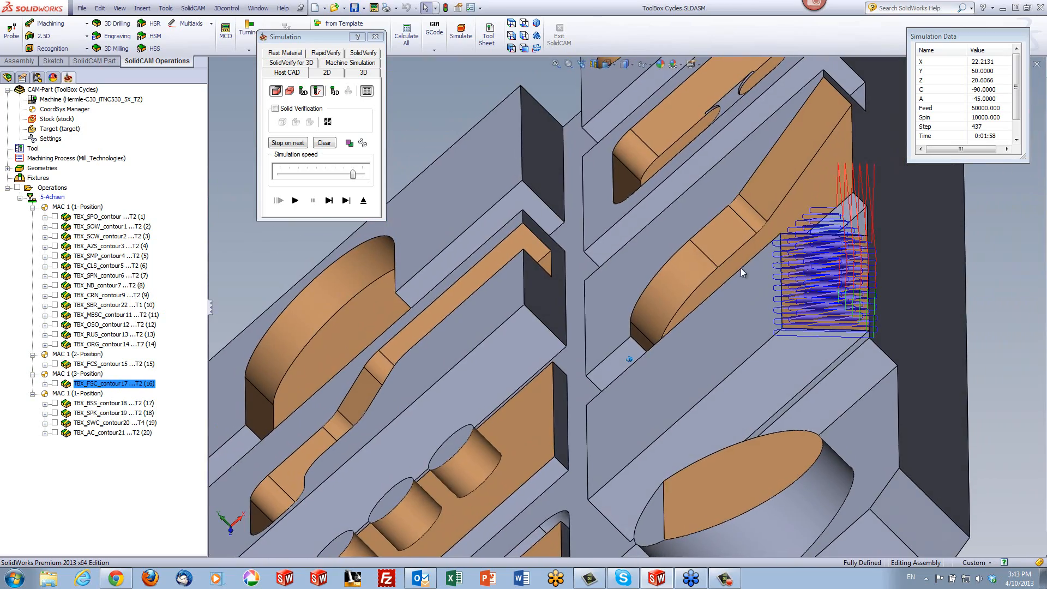
Step: Exit the simulation and set the cutting direction of the Flattened surface on corner operation to Across
middle_click_drag(754, 235, 910, 298)
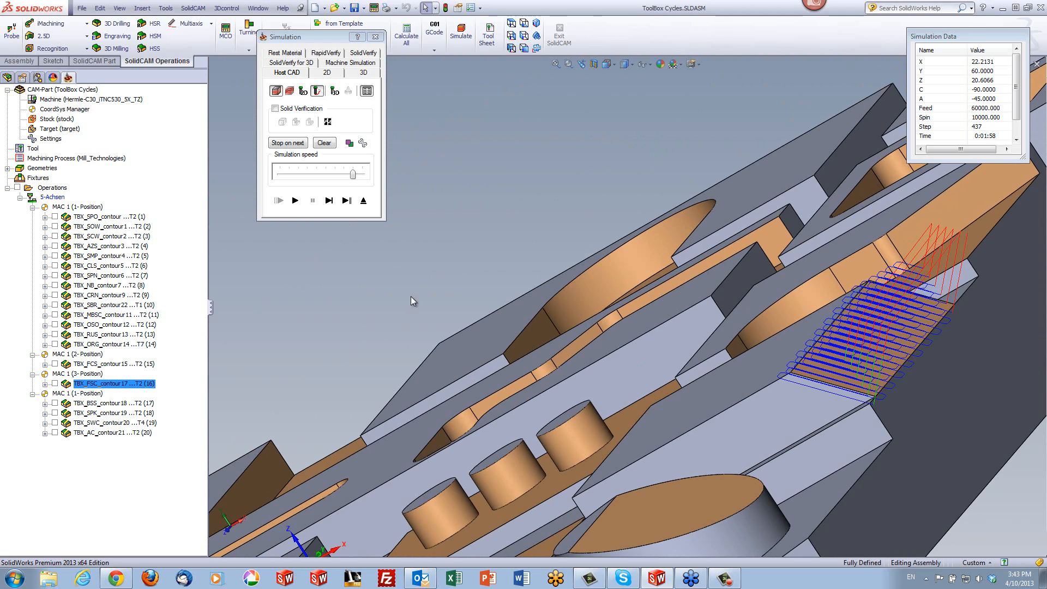
left_click(364, 201)
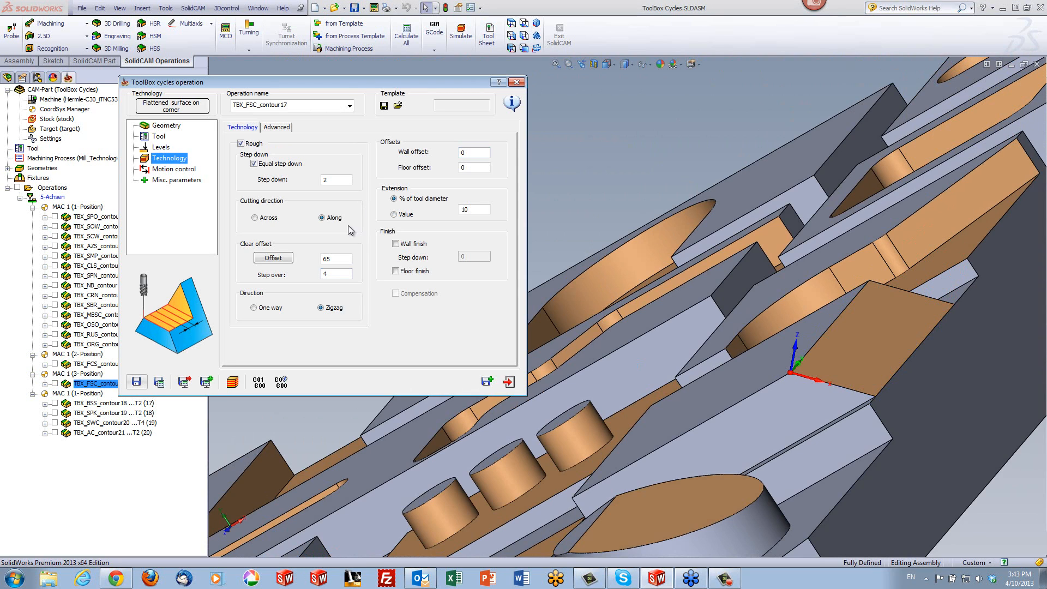
left_click(260, 223)
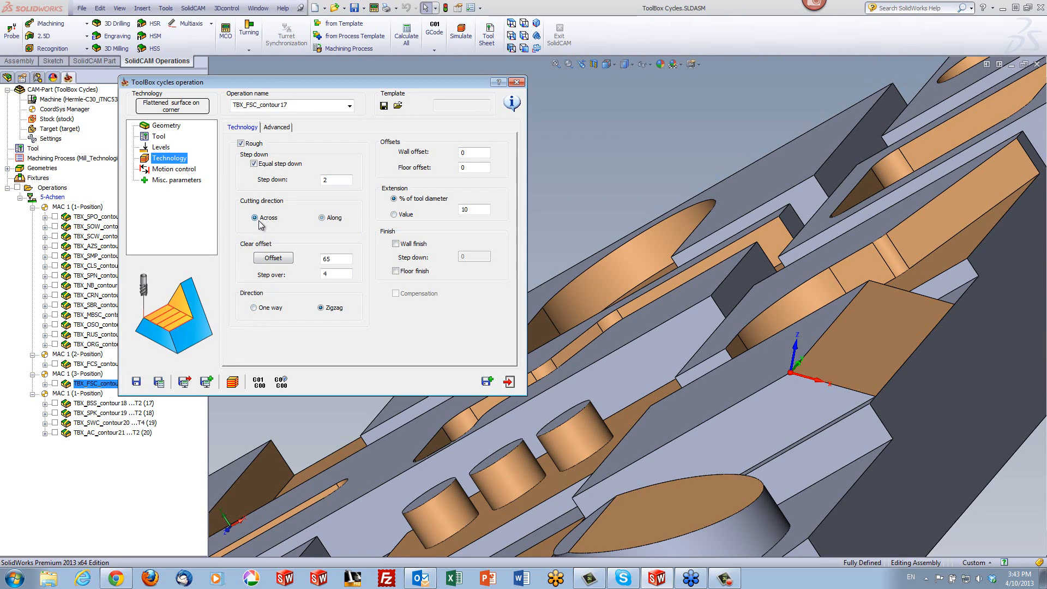
Step: Simulate the Flattened surface on corner operation with the Across cutting direction, advancing through the first moves and playing the rest
left_click(232, 383)
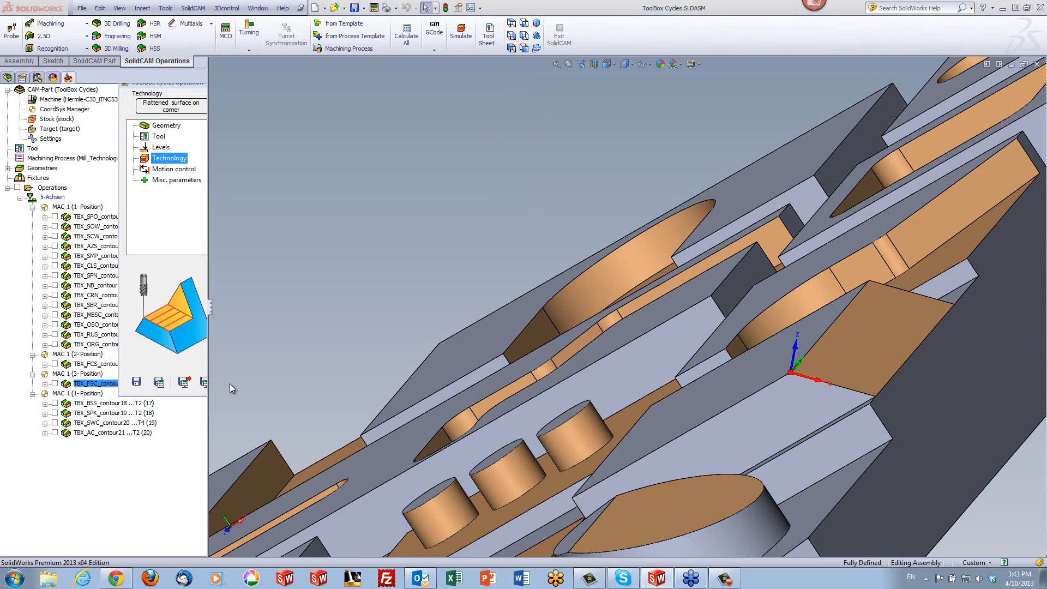
left_click(327, 201)
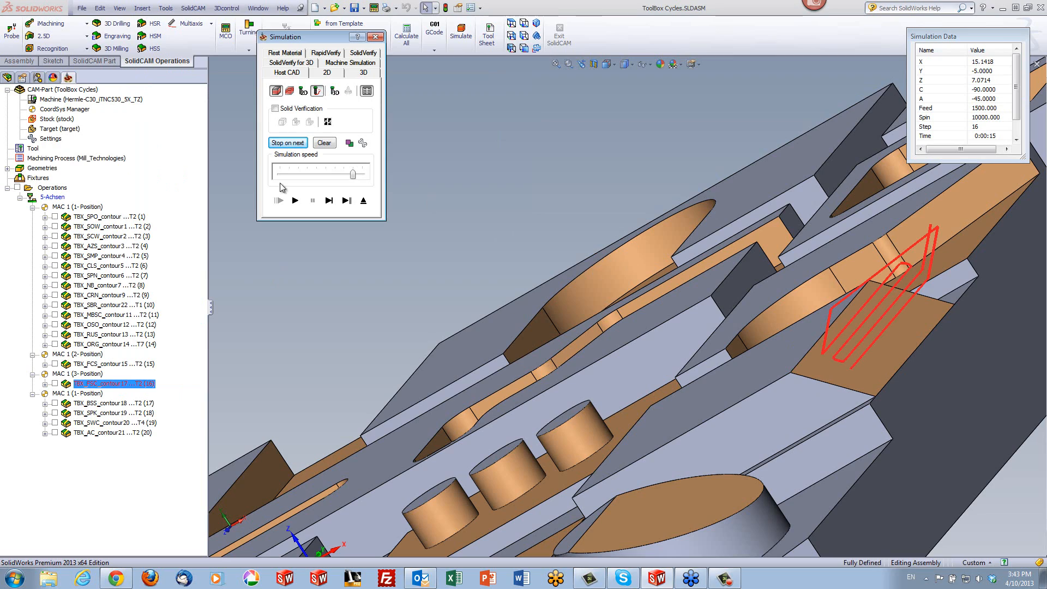
left_click(296, 205)
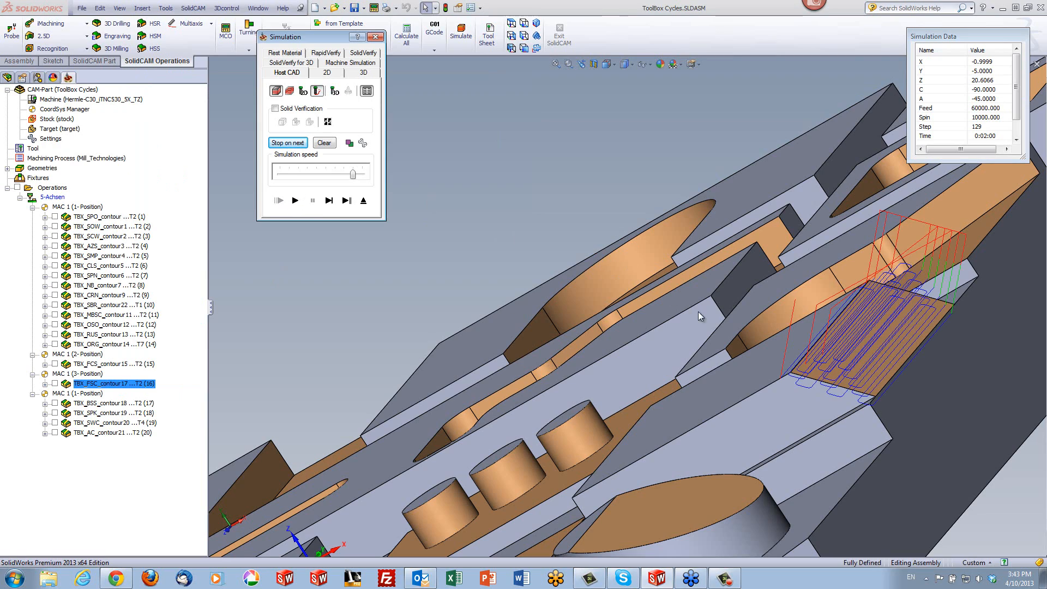
Step: Examine the toolpath over the slanted corner face from the side, and exit the simulation
mouse_move(700, 313)
middle_mouse_down()
mouse_move(727, 254)
mouse_move(712, 278)
middle_mouse_up()
scroll(934, 273, "up", 5)
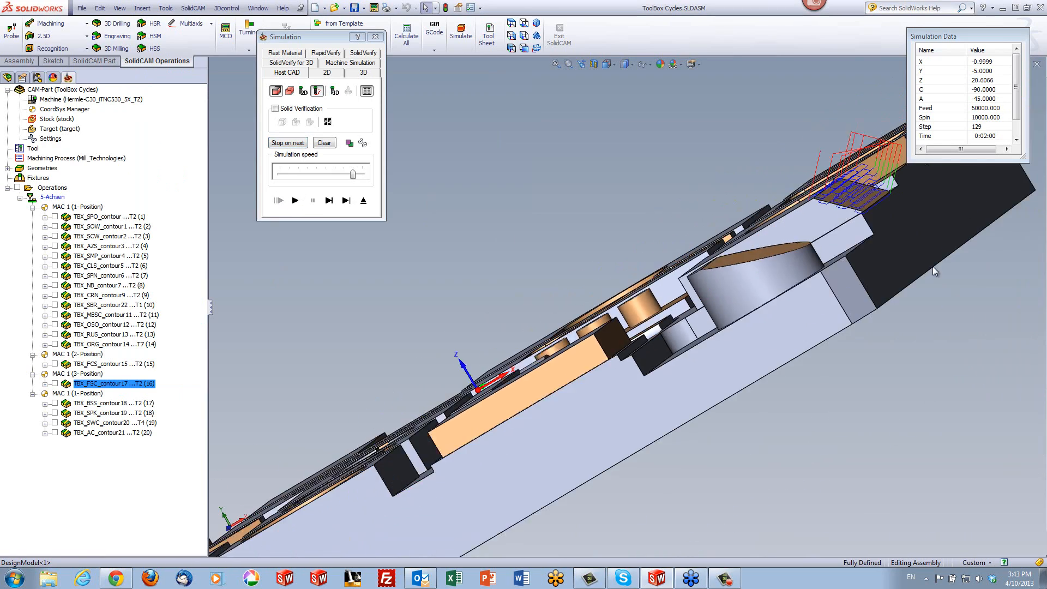
scroll(867, 184, "down", 4)
scroll(867, 185, "down", 1)
middle_click_drag(621, 218, 609, 254)
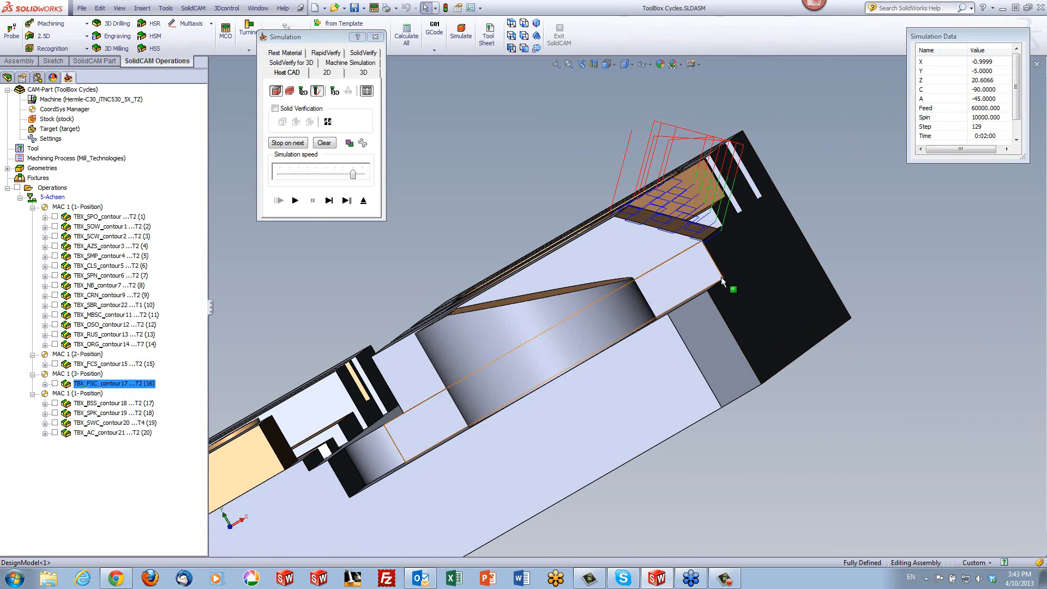
middle_click_drag(700, 257, 623, 261)
left_click(370, 207)
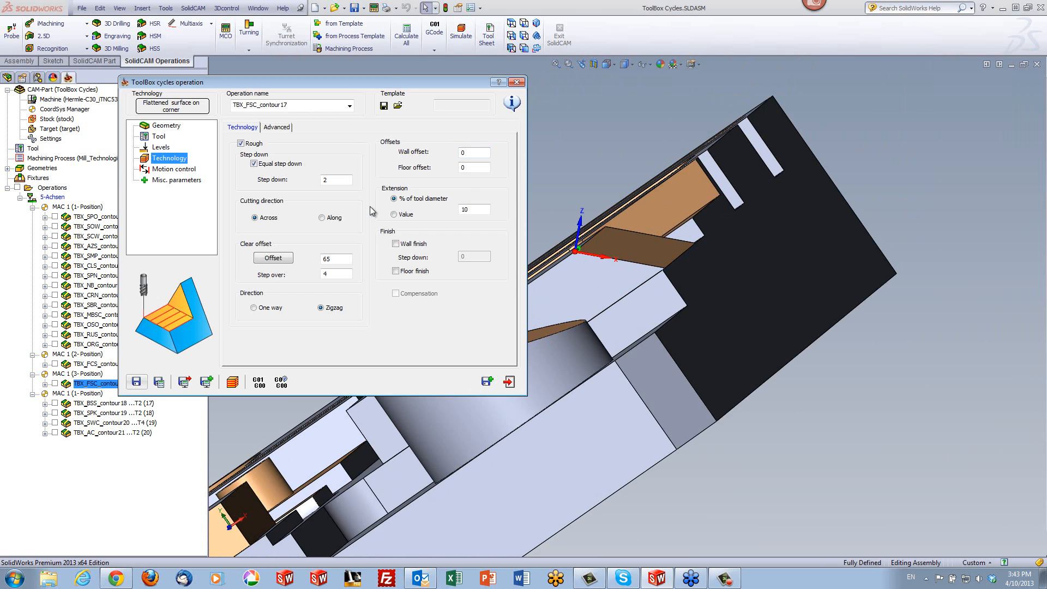
Step: Close the Flattened surface on corner operation, inspect the slanted corner face on the model, and dismiss the e-mail notification
left_click(516, 82)
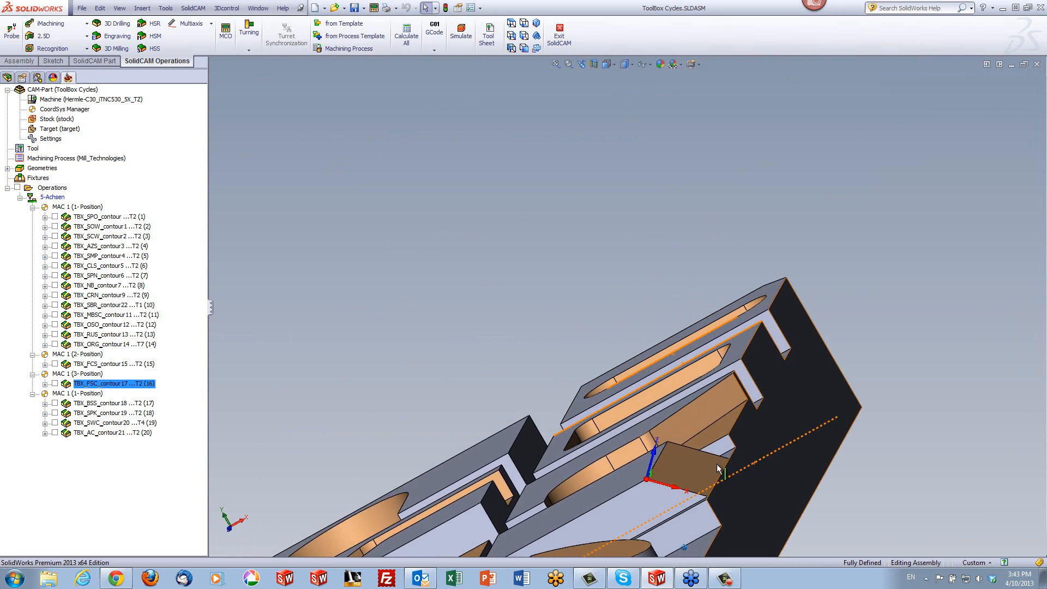
left_click(696, 483)
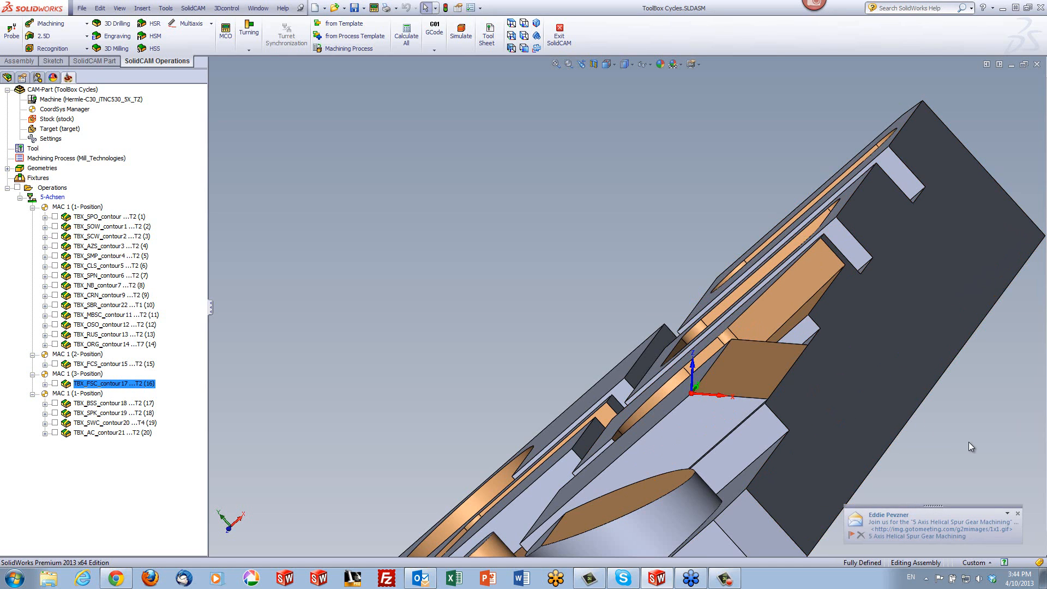
left_click(1017, 514)
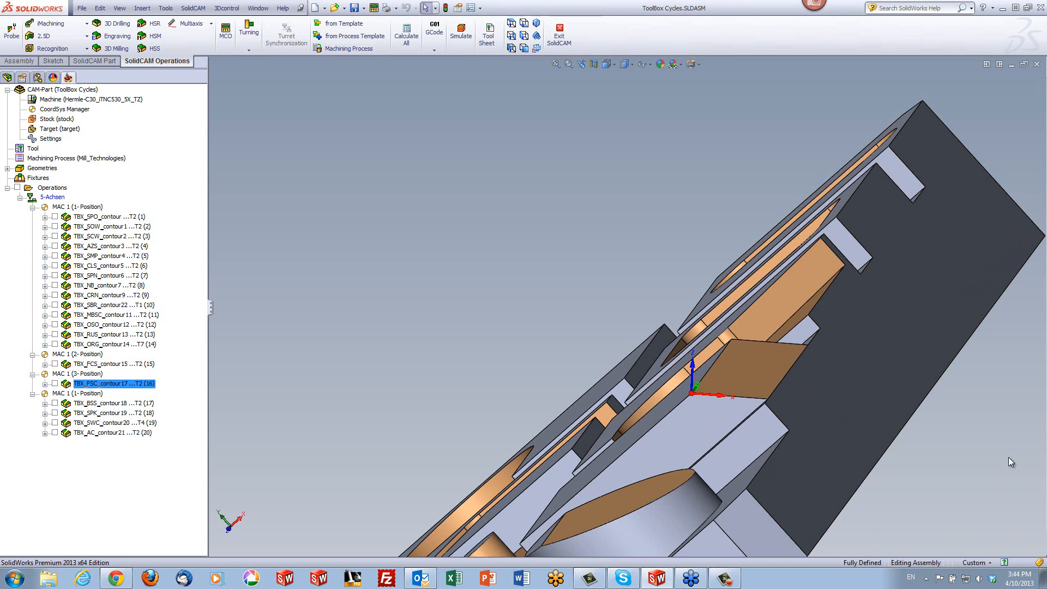